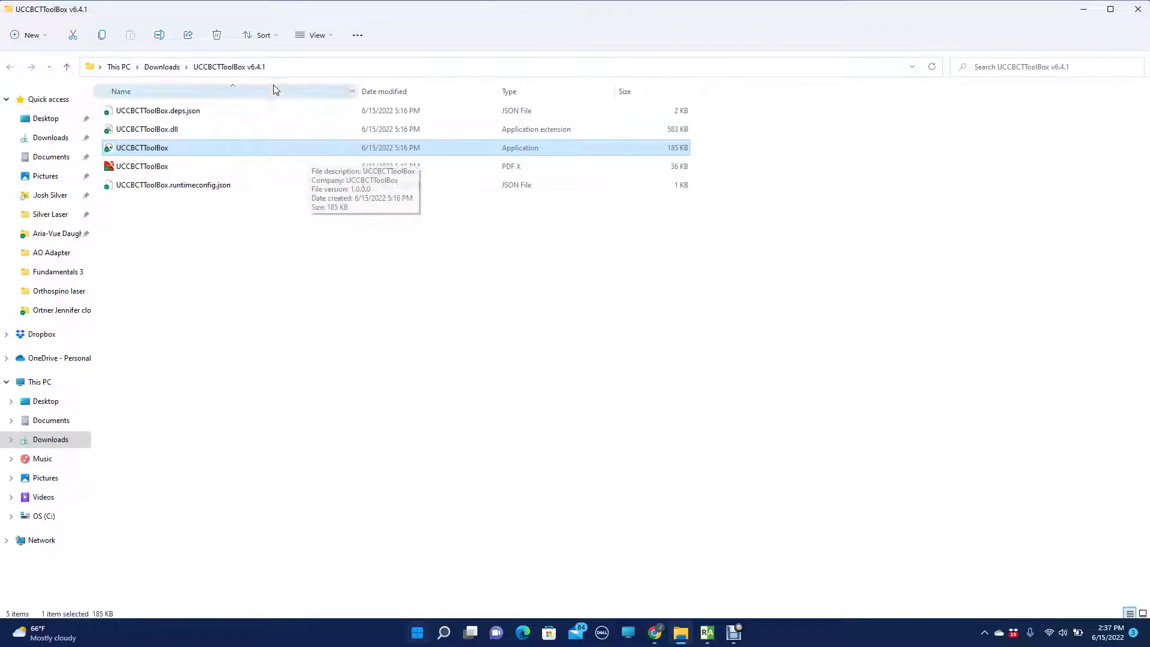
- Launch the UCCBCTToolBox application and place a horizontal angle line tilted about 6.76 degrees
double_click(186, 154)
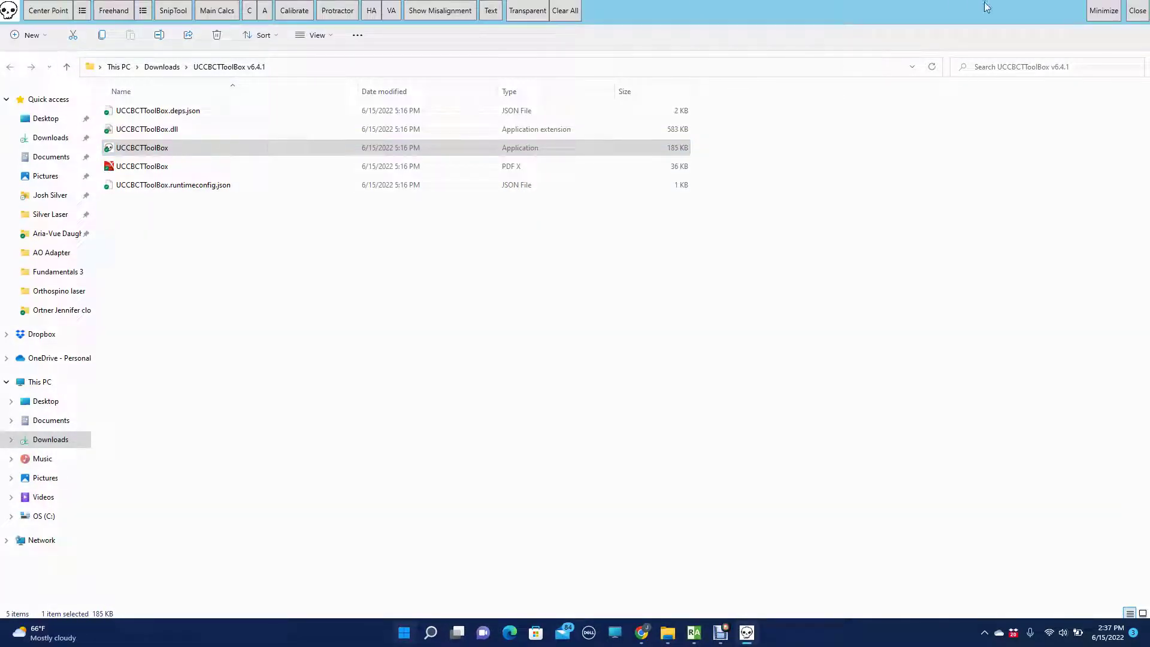
mouse_move(756, 640)
left_click(372, 14)
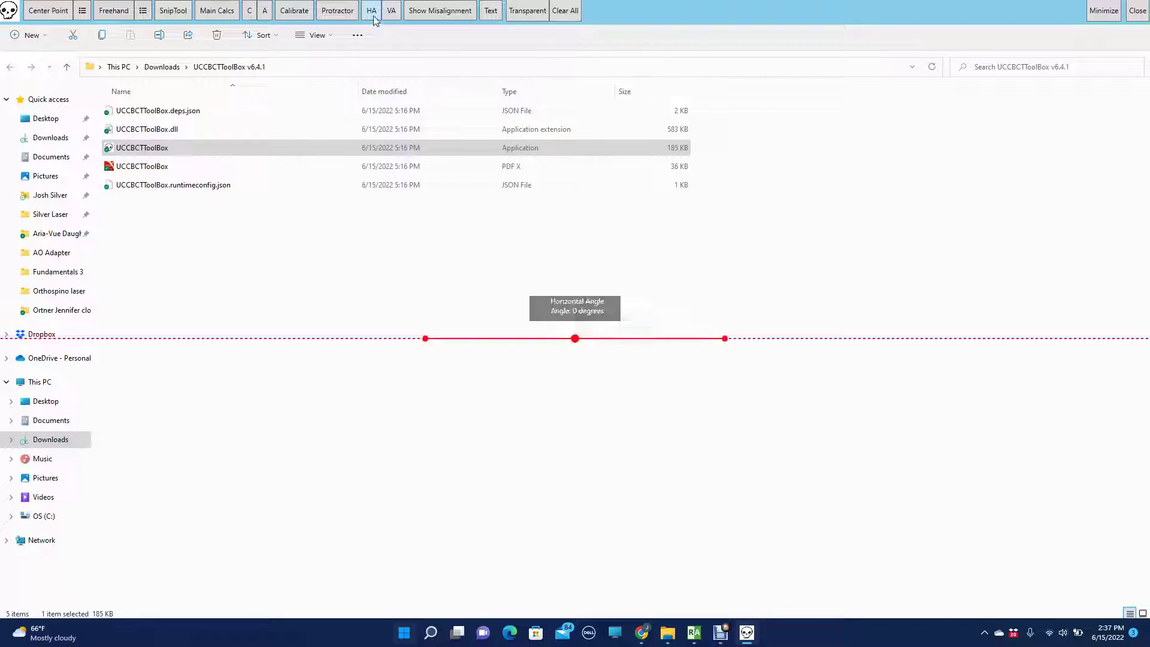
left_click_drag(425, 340, 356, 295)
- Add a vertical angle line tilted about 25.9 degrees and a text note reading "noihoijdfs"
left_click(400, 12)
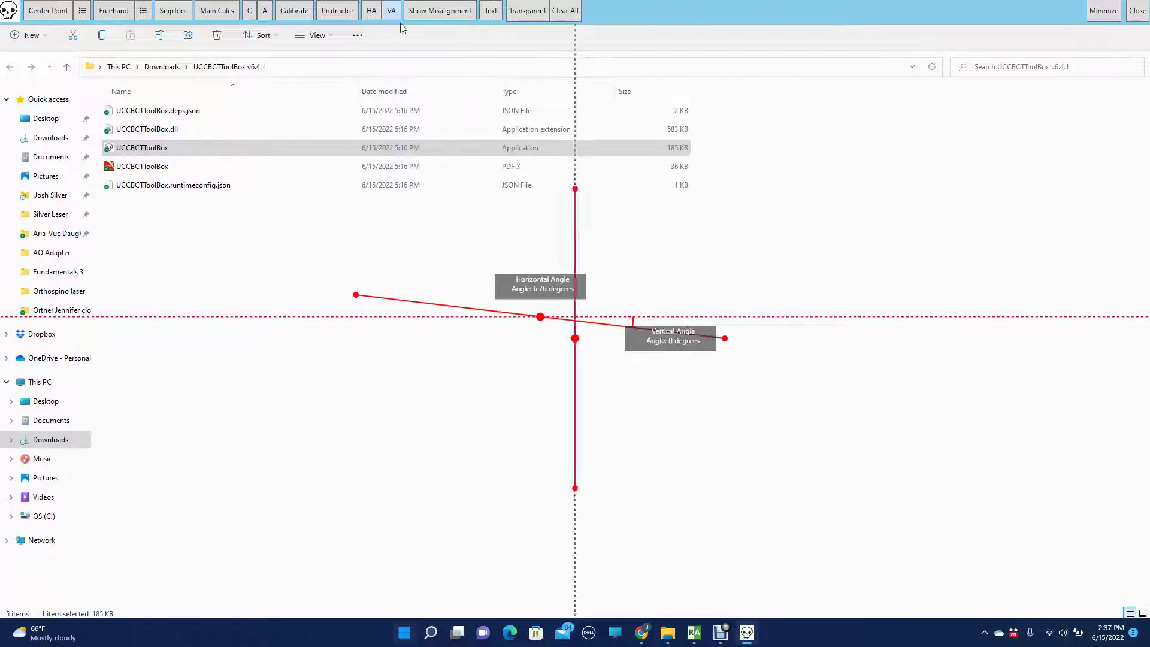
left_click_drag(576, 190, 727, 175)
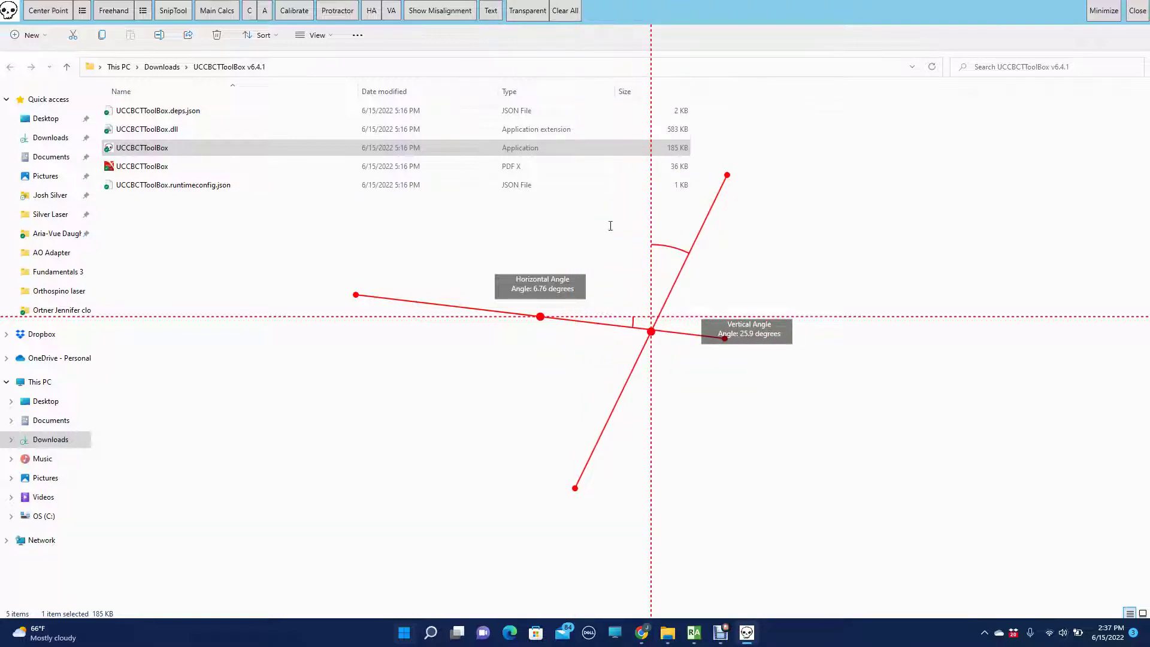
type("oihoijdfs")
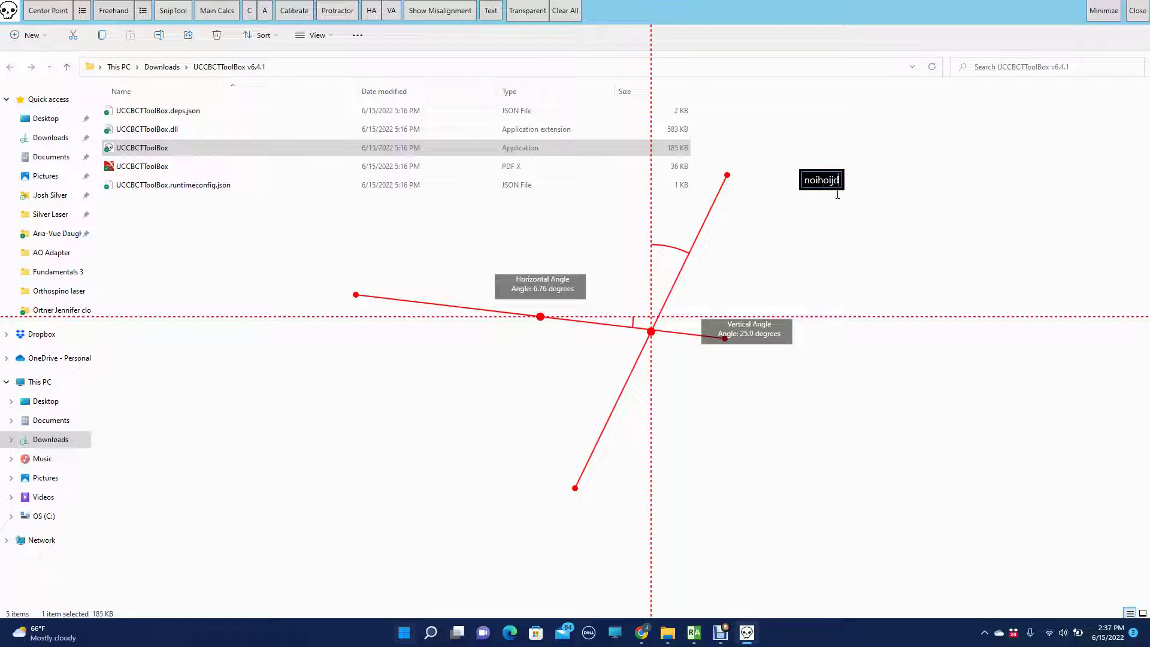
left_click(814, 217)
- Open the main calculations, go through the Advanced Orthogonal, Orthospinology and NUCCA techniques, and settle on Orthospinology
left_click(217, 12)
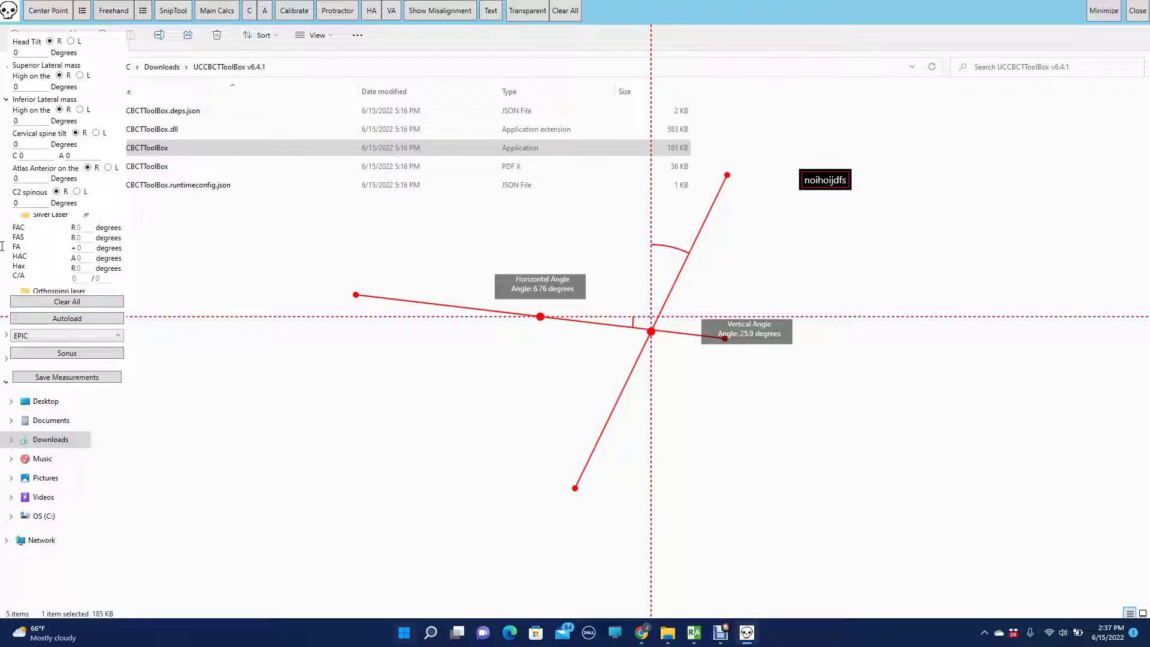
left_click(52, 335)
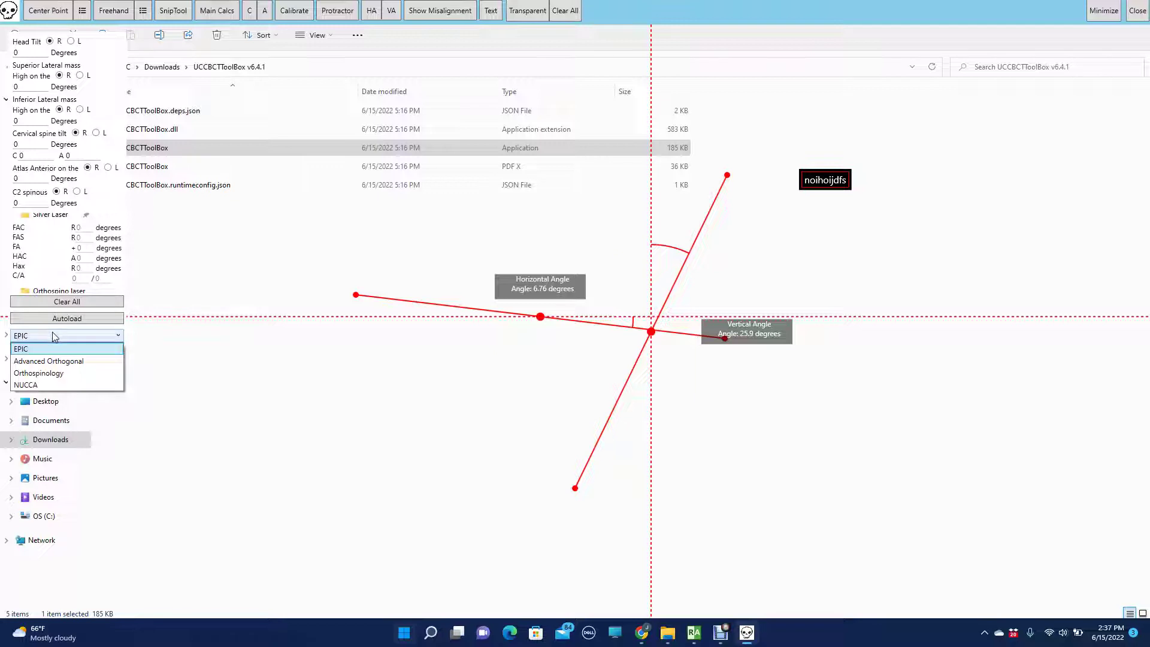
left_click(62, 361)
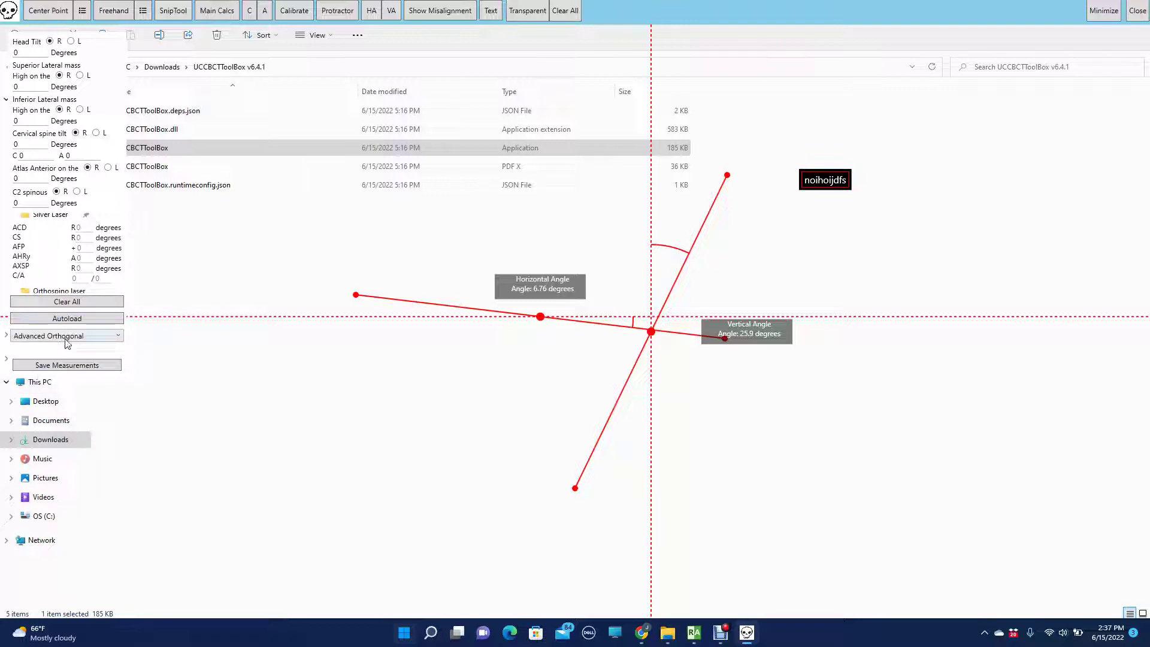
left_click(72, 336)
left_click(80, 370)
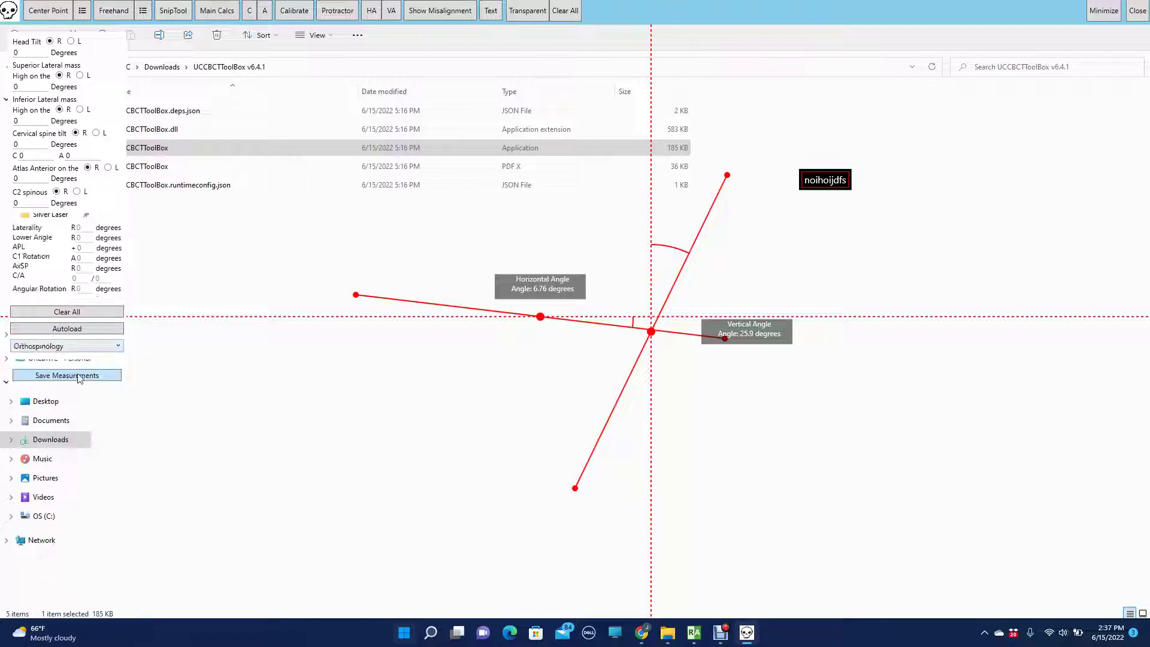
left_click(76, 347)
left_click(89, 398)
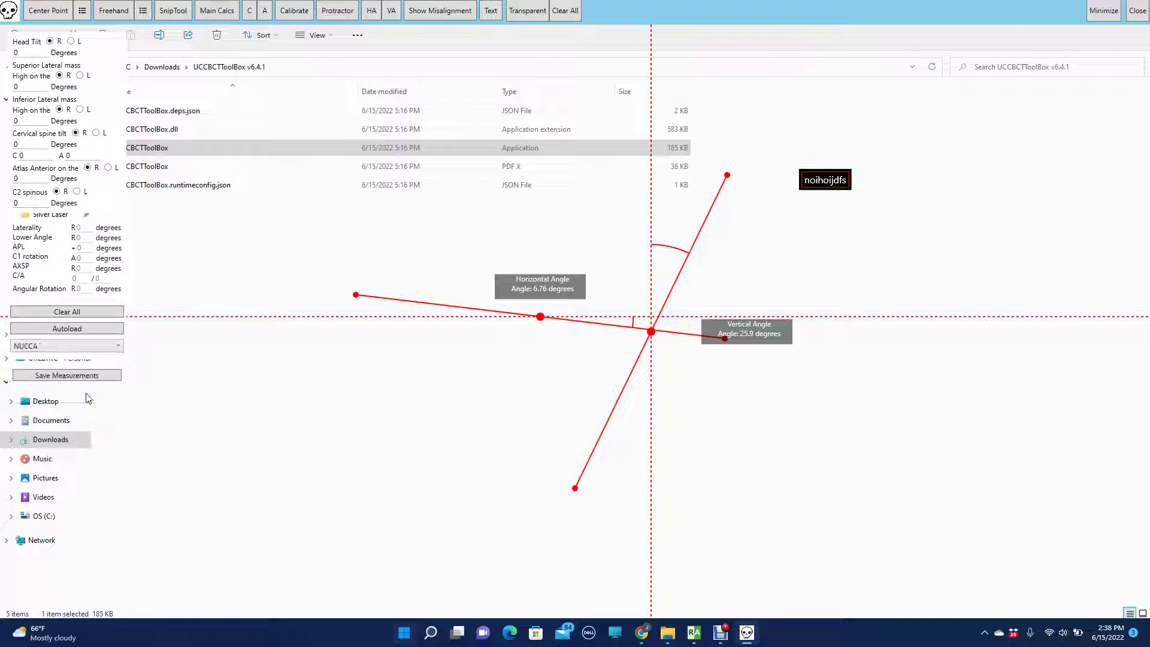
left_click(99, 347)
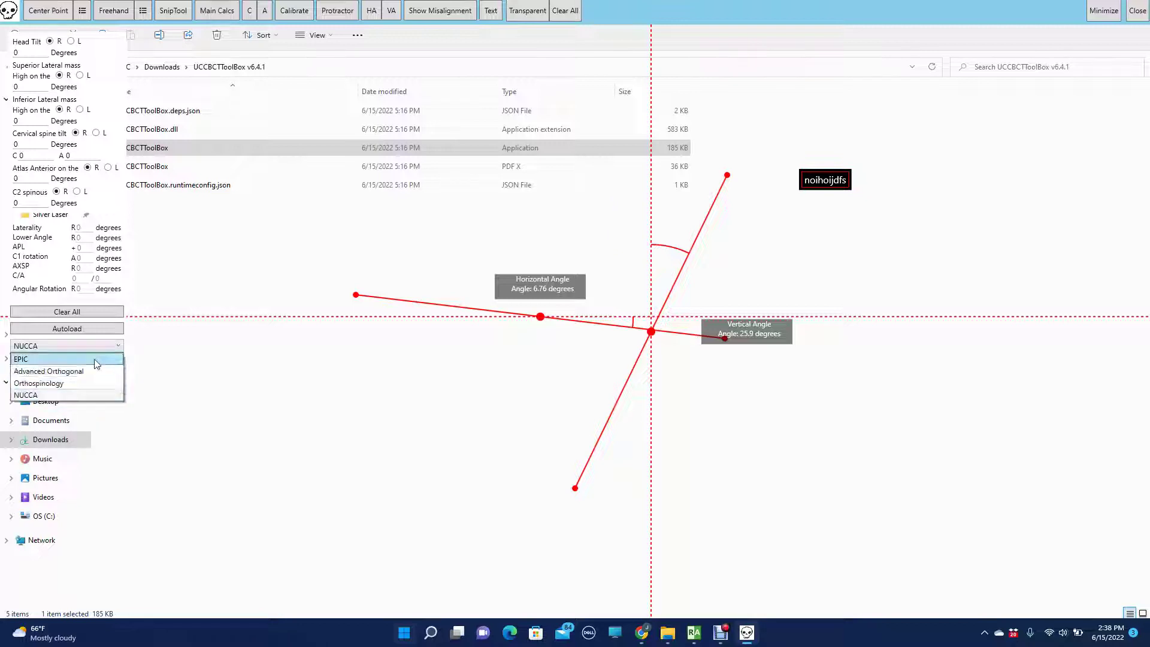
left_click(92, 386)
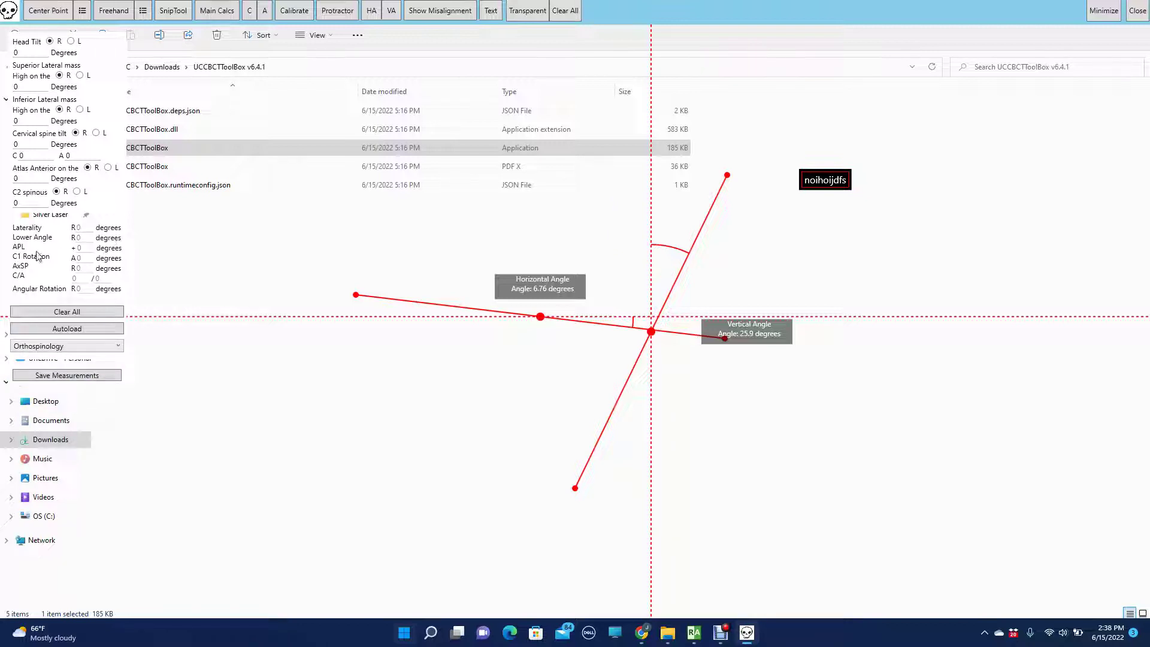
- Clear all annotations from the screen and close the main calculations
left_click(566, 8)
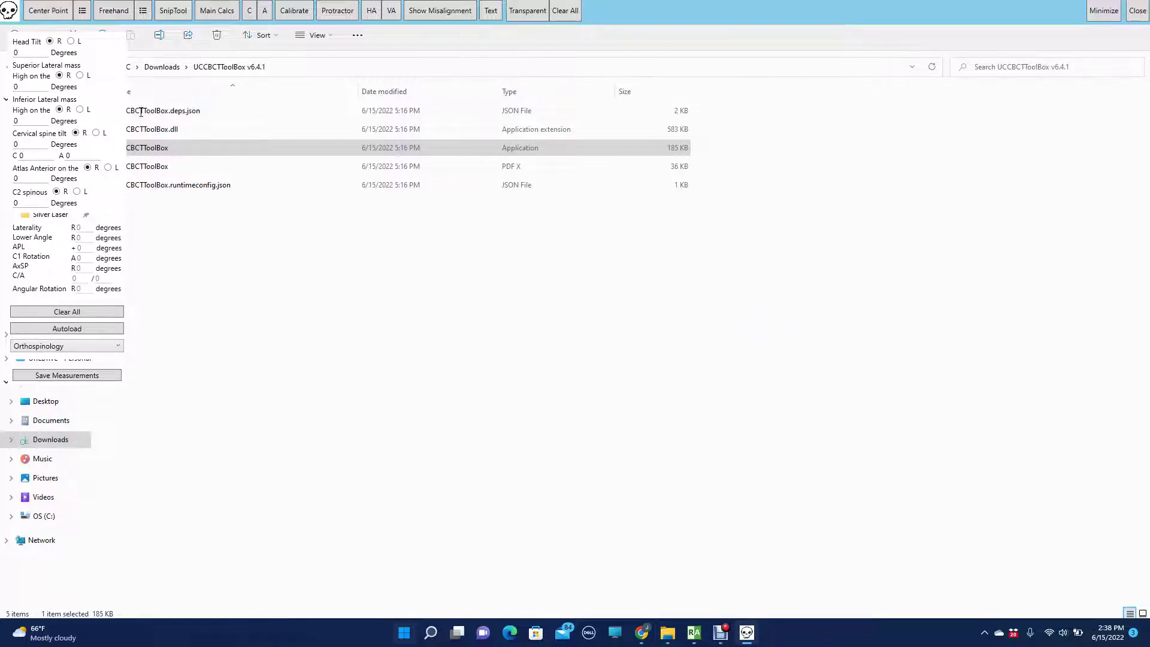
left_click(218, 12)
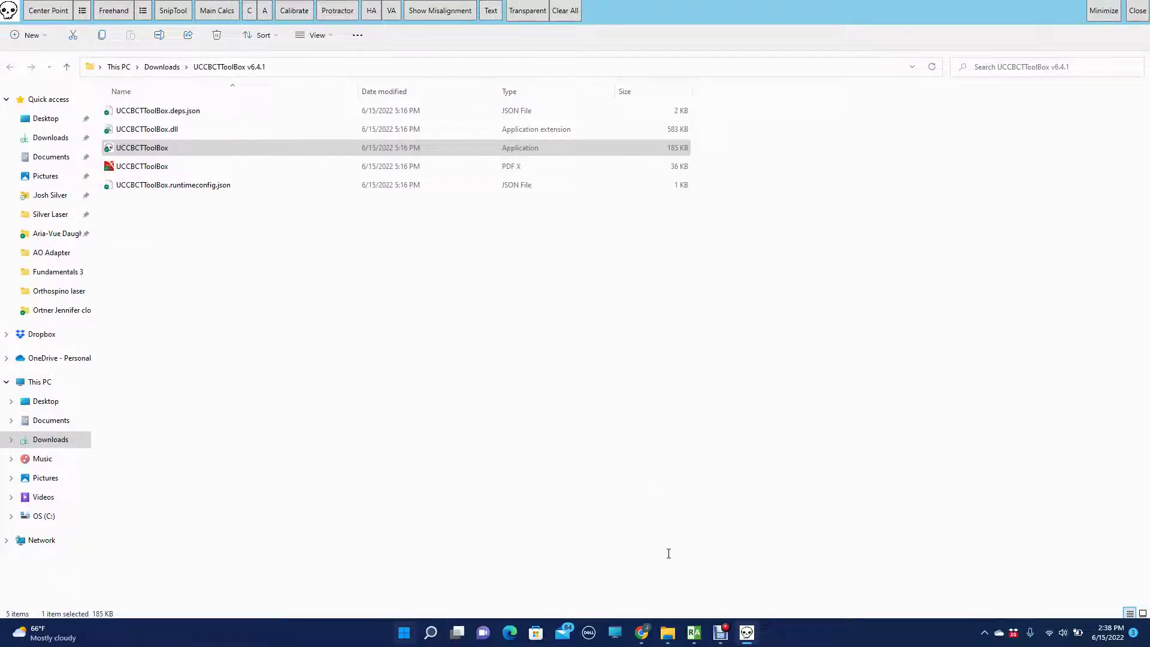
- Switch to RadiAnt DICOM Viewer and open the axial CT series in a maximized 3D MPR window
left_click(698, 636)
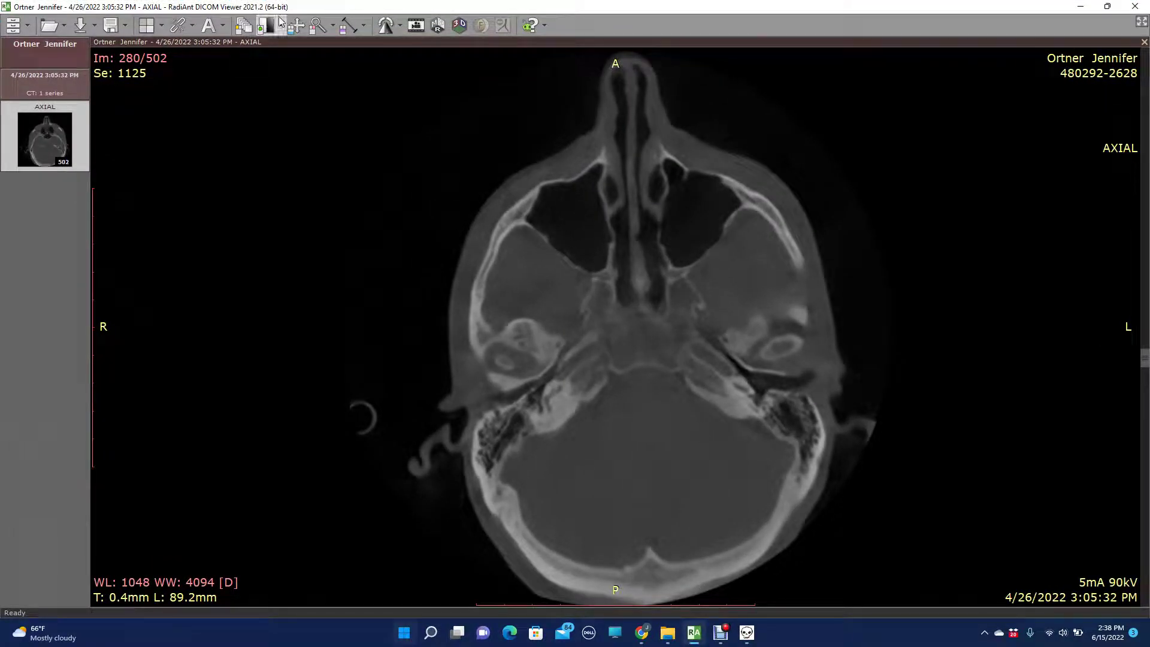
left_click_drag(563, 172, 563, 202)
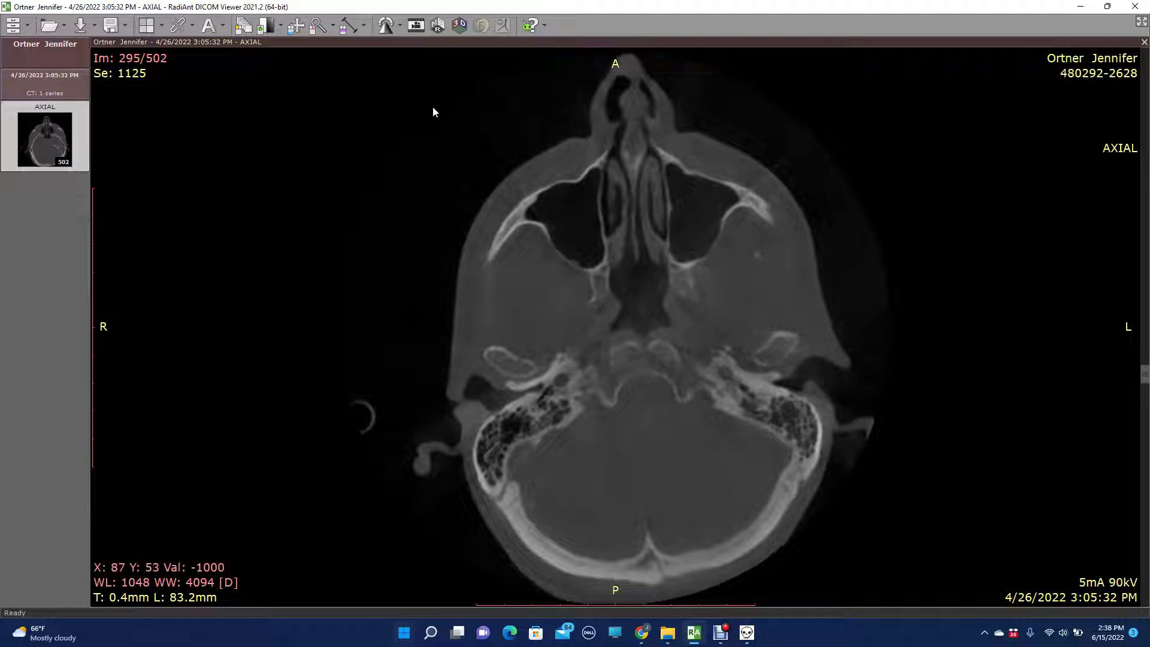
left_click(438, 26)
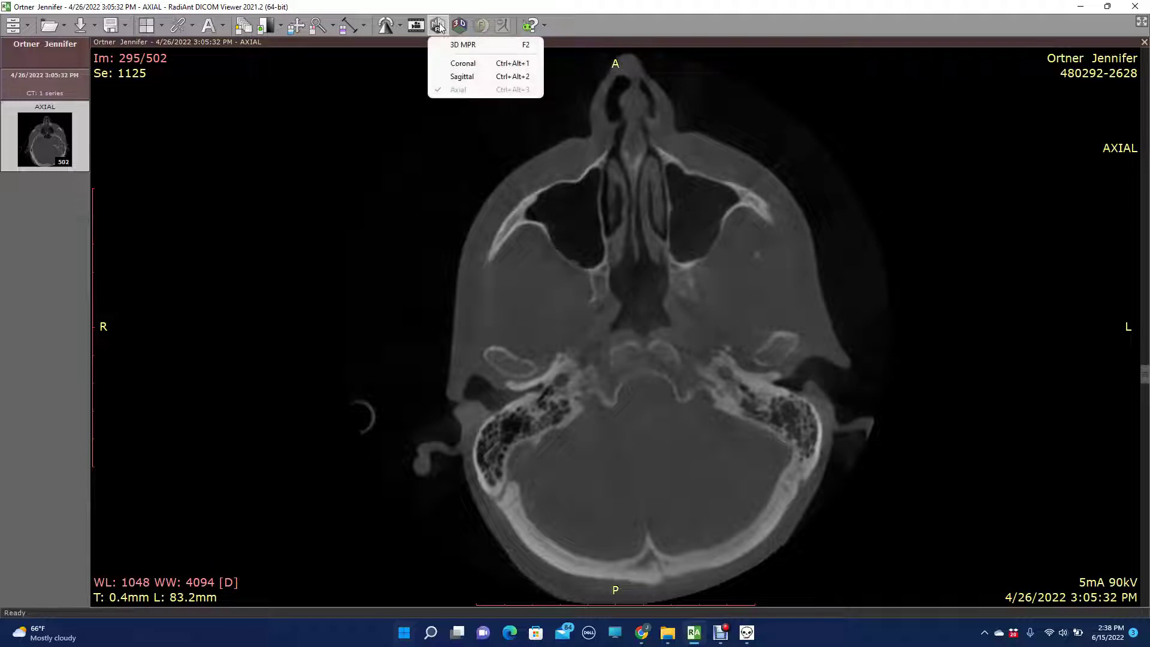
left_click(455, 46)
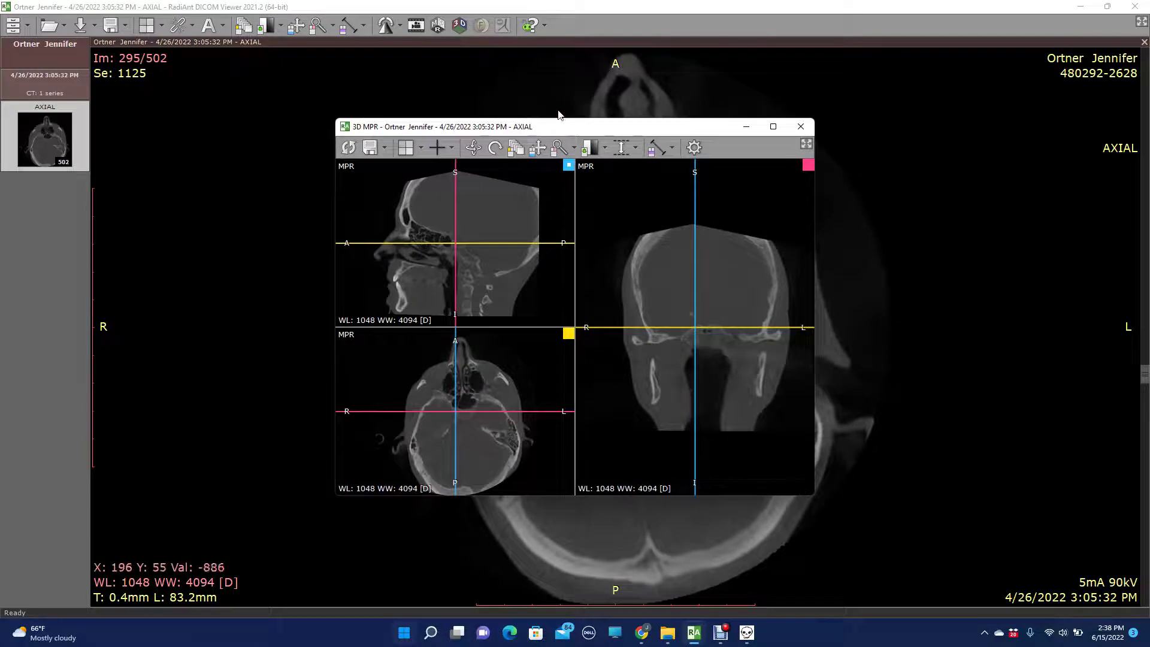
double_click(592, 127)
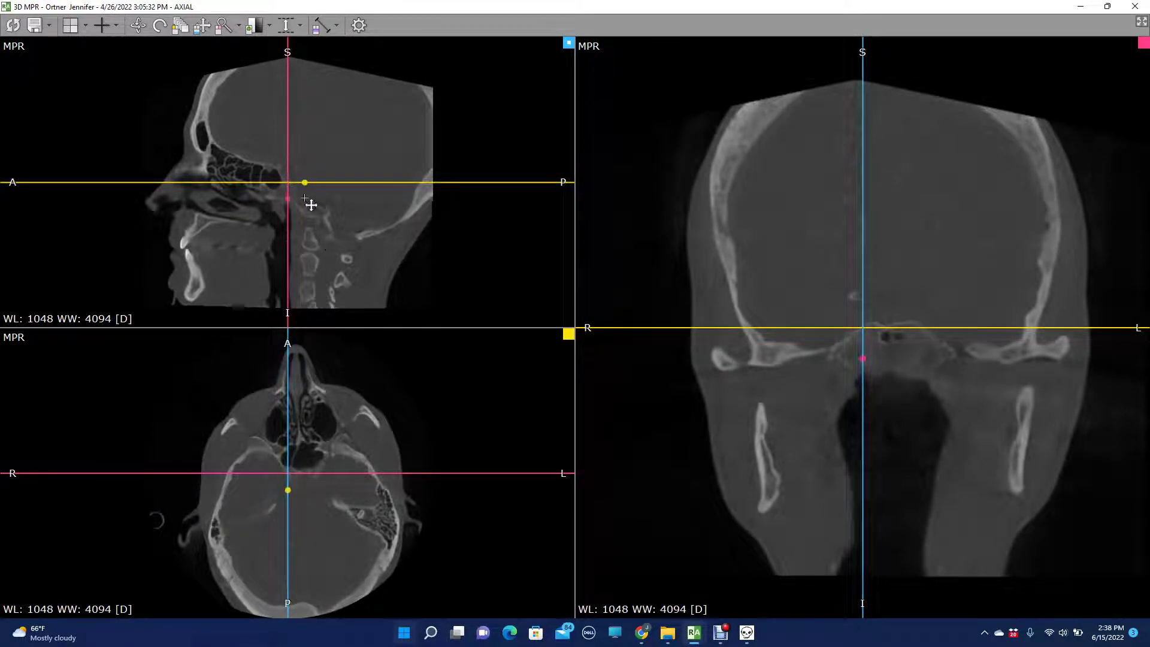
- Centre the MPR crosshair on the dens, tilt the axial plane downward toward the back, and rotate the sagittal plane onto the nasal midline
left_click_drag(295, 188, 305, 246)
left_click_drag(402, 243, 398, 286)
left_click_drag(288, 486, 304, 511)
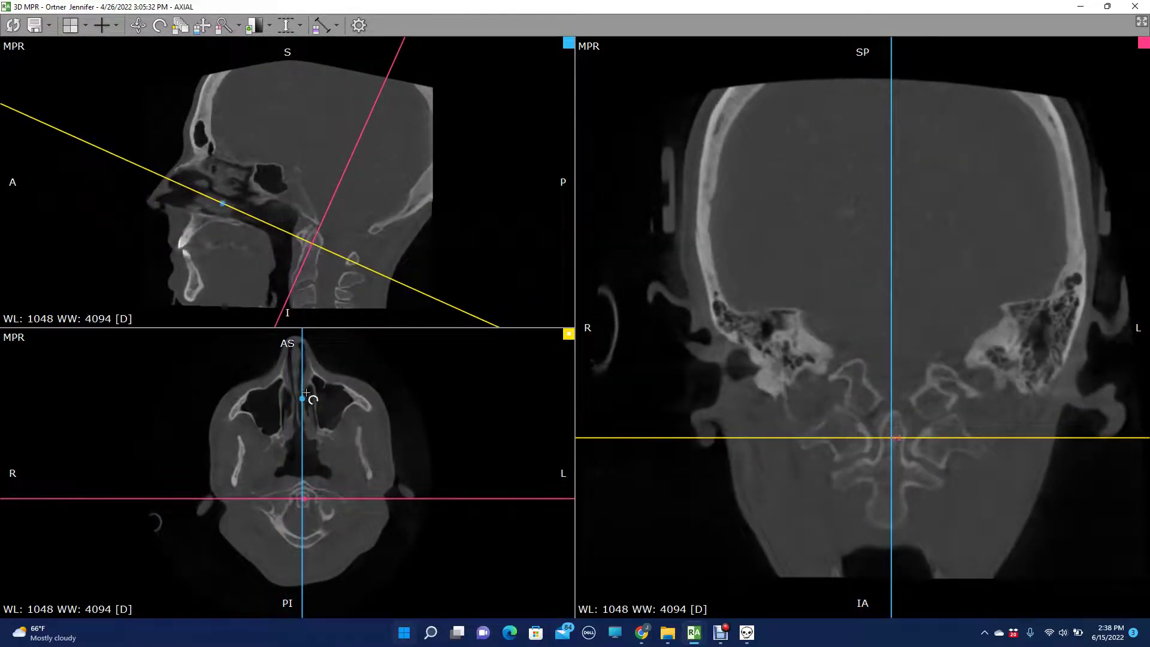
left_click_drag(302, 354, 295, 354)
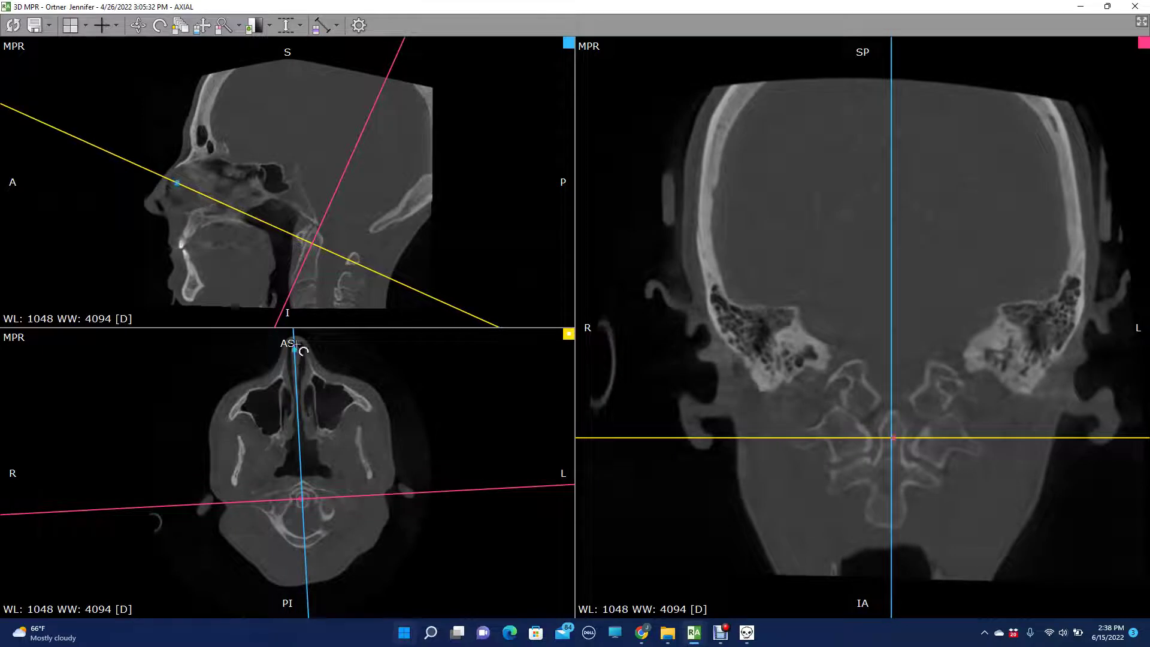
- Set the MIP slab thickness to about 1.9 mm for the coronal view and about 2.7 mm for the sagittal view
left_click(286, 27)
left_click_drag(295, 174, 161, 174)
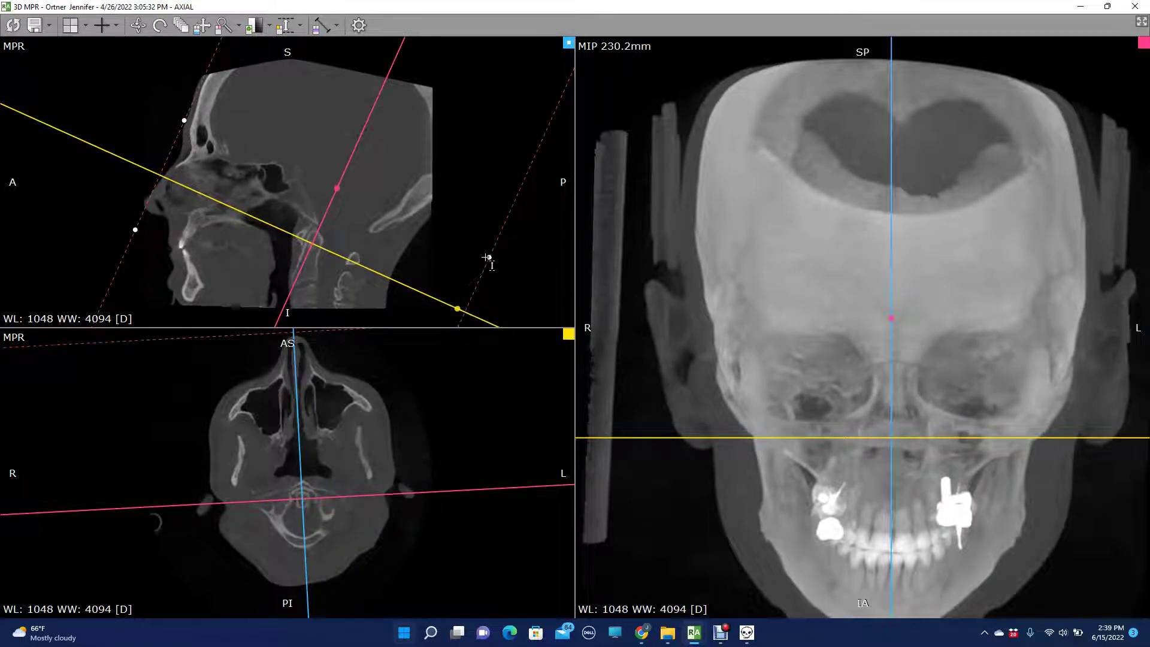
left_click_drag(487, 257, 335, 191)
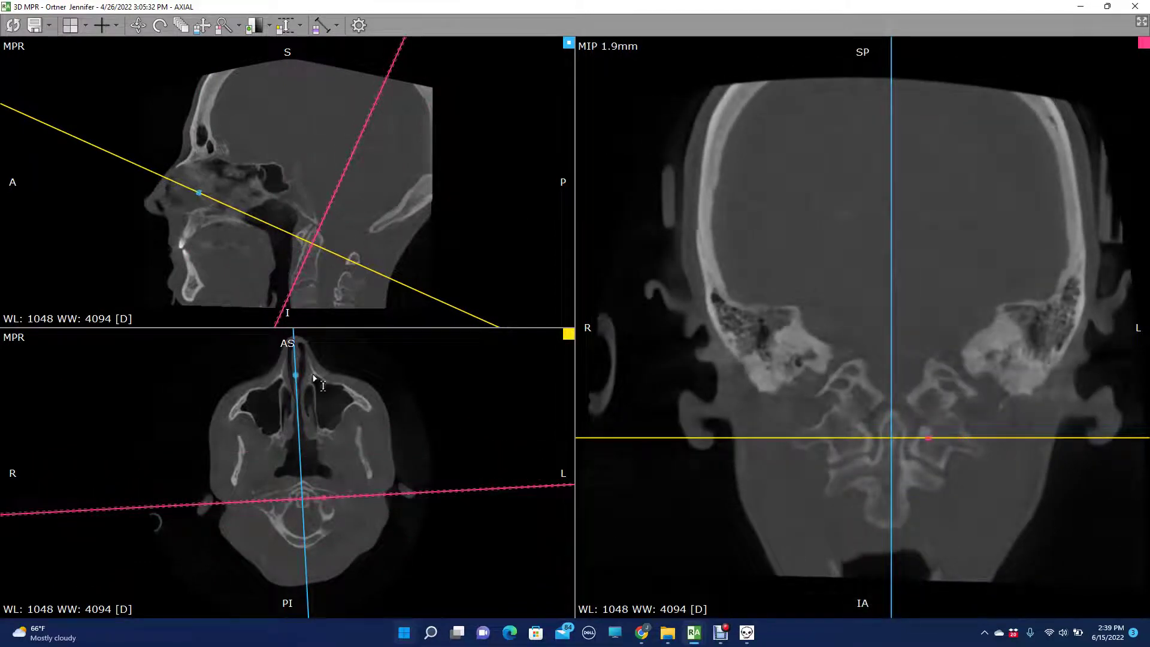
mouse_move(300, 441)
left_mouse_down()
mouse_move(387, 440)
mouse_move(299, 448)
left_mouse_up()
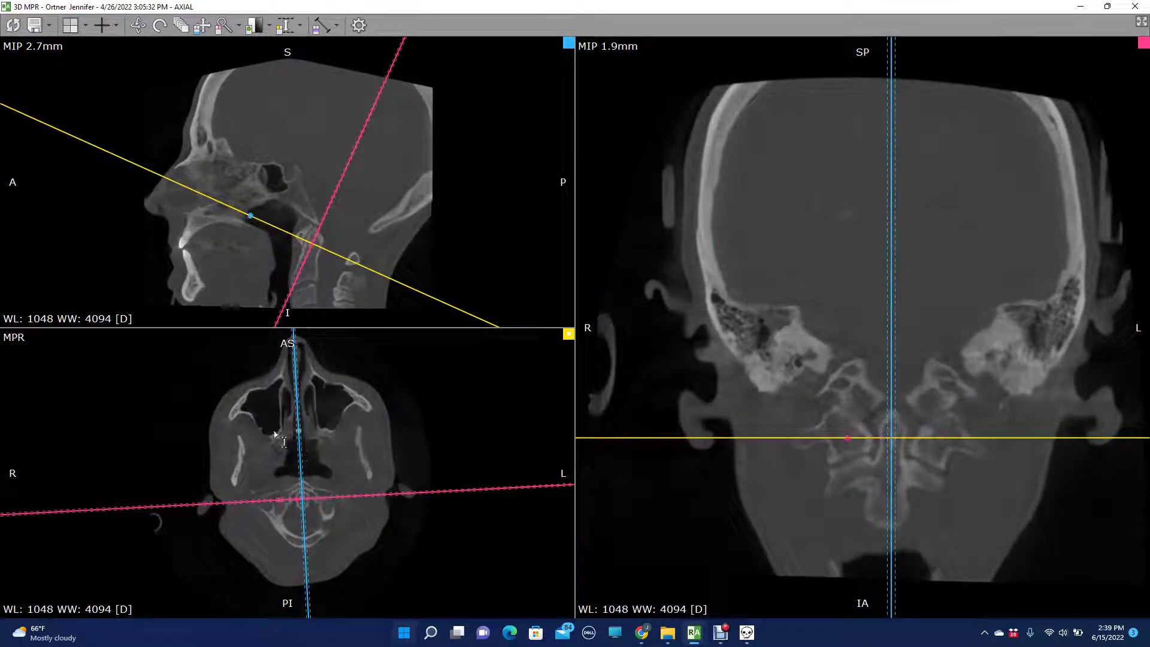
- Enlarge and reposition the sagittal view around the upper cervical spine, and set the window to WL 983, WW 4091
left_click(223, 25)
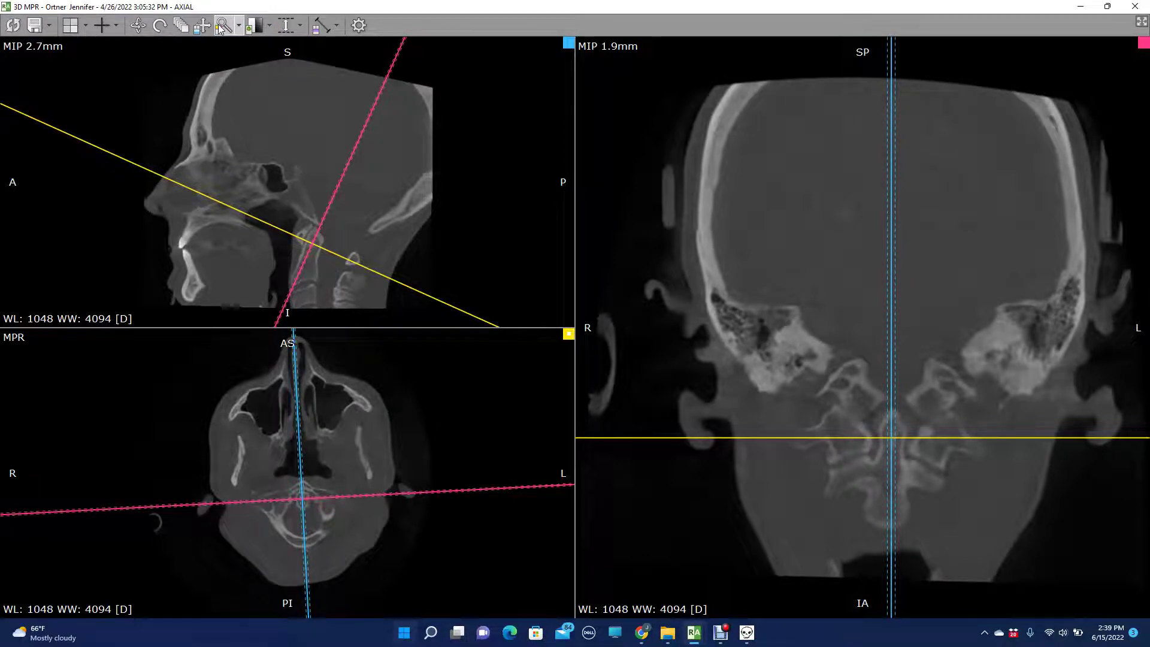
left_click_drag(275, 137, 257, 116)
left_click(254, 27)
left_click_drag(278, 97, 277, 164)
left_click(200, 26)
left_click_drag(249, 123, 214, 68)
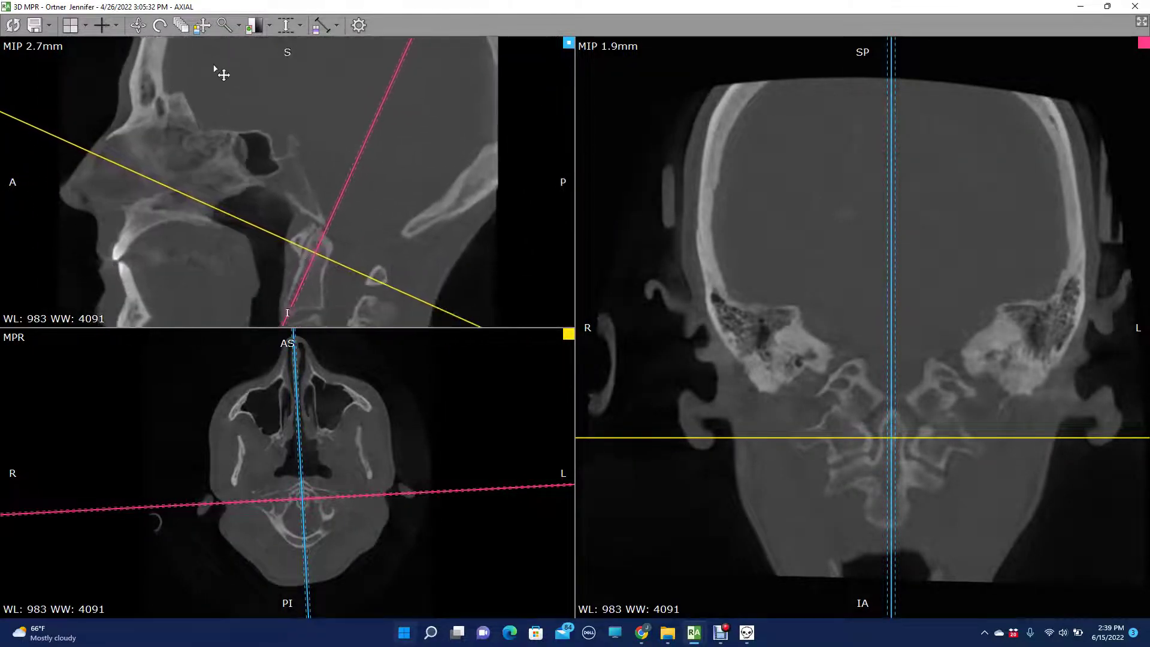
left_click_drag(303, 162, 289, 56)
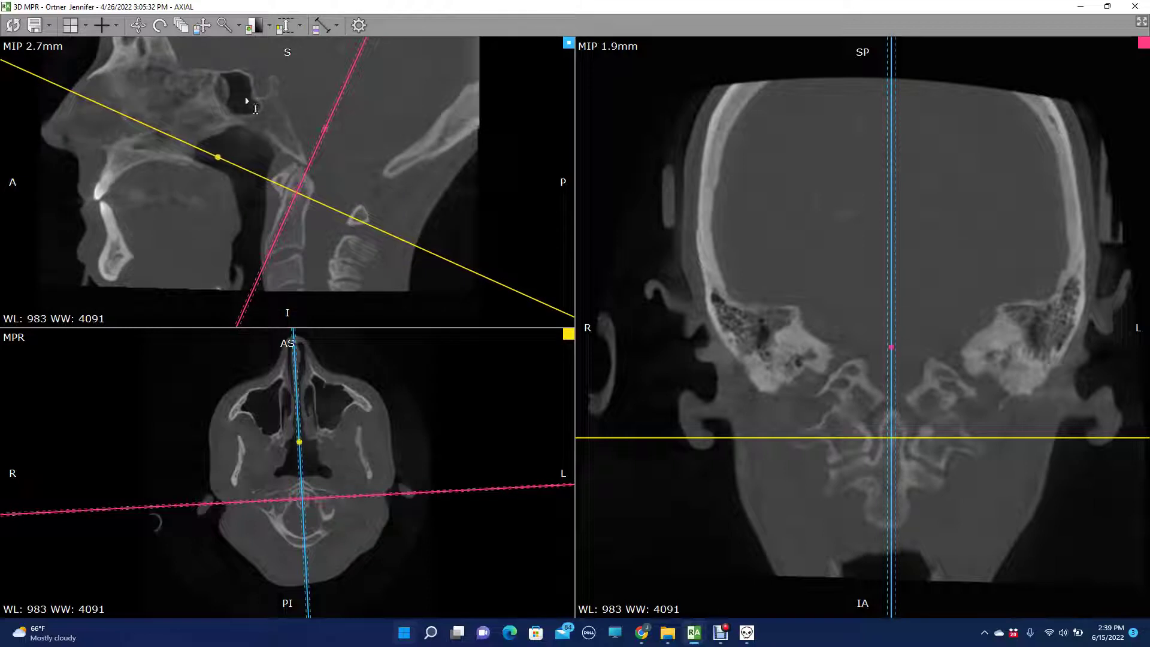
- Set the axial slab to about 0.6 mm and the sagittal slab to about 9.4 mm, and draw a horizontal length measurement across the coronal cranium
mouse_move(241, 172)
left_mouse_down()
mouse_move(184, 236)
mouse_move(240, 169)
left_mouse_up()
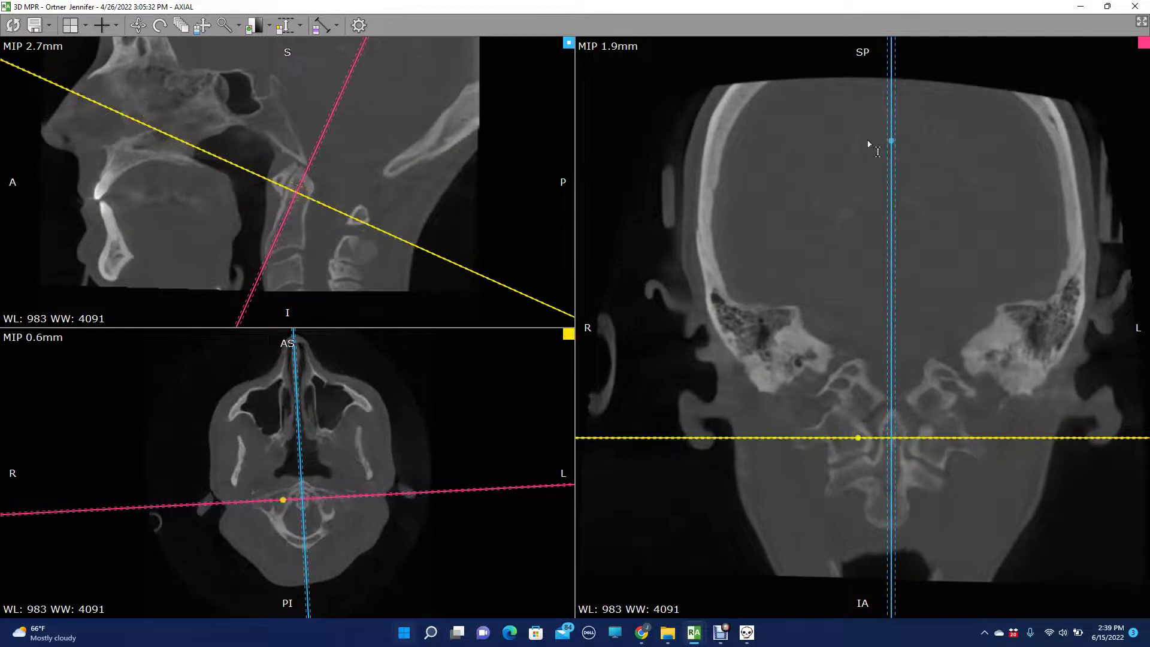
mouse_move(889, 378)
left_mouse_down()
mouse_move(916, 378)
mouse_move(805, 371)
mouse_move(878, 362)
left_mouse_up()
mouse_move(747, 275)
left_mouse_down()
mouse_move(994, 273)
mouse_move(820, 208)
mouse_move(930, 286)
mouse_move(958, 275)
mouse_move(942, 289)
left_mouse_up()
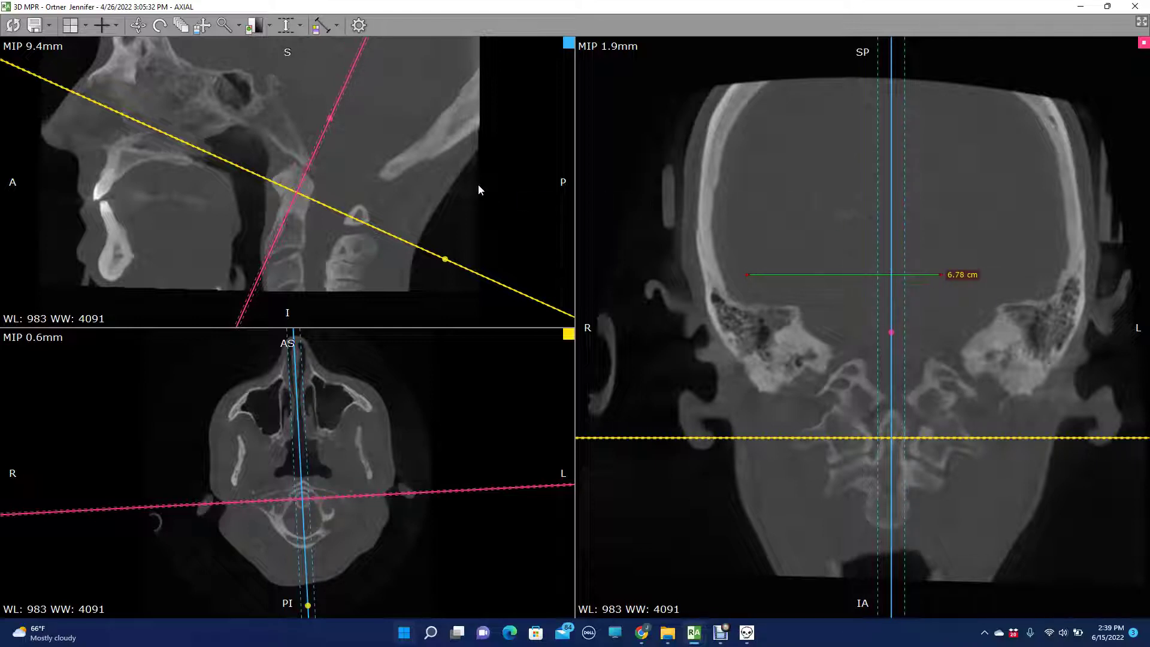
- Bring up the UCCBCTToolBox overlay over the scan, view its main calculations, and return to the 3D MPR window
left_click(747, 633)
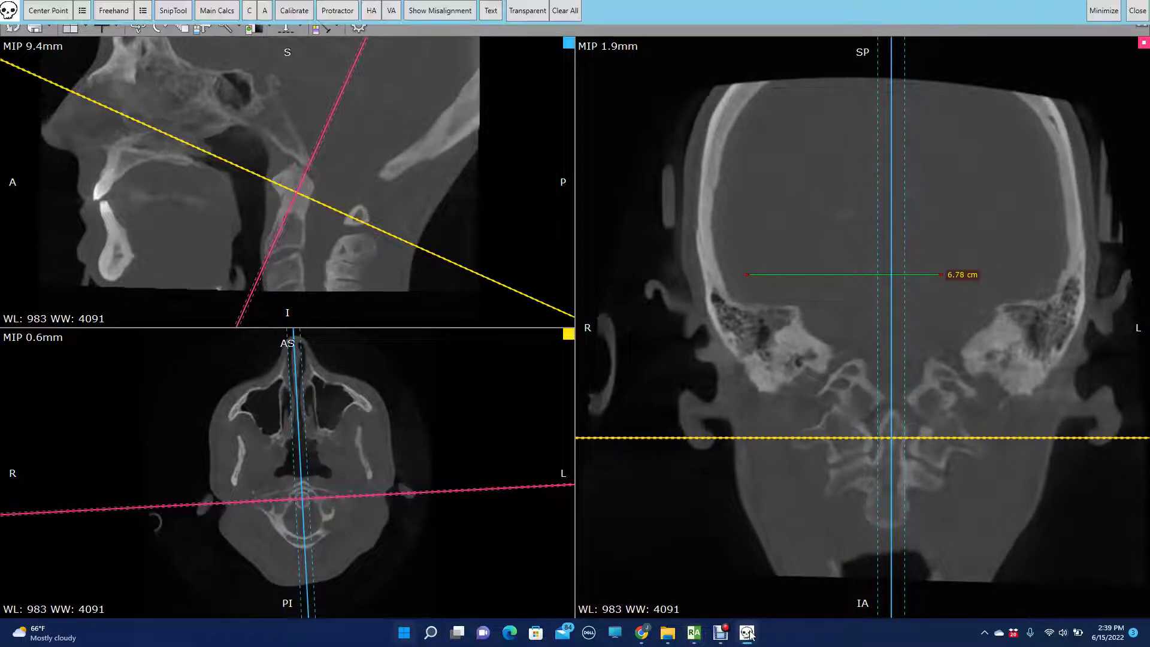
left_click(236, 12)
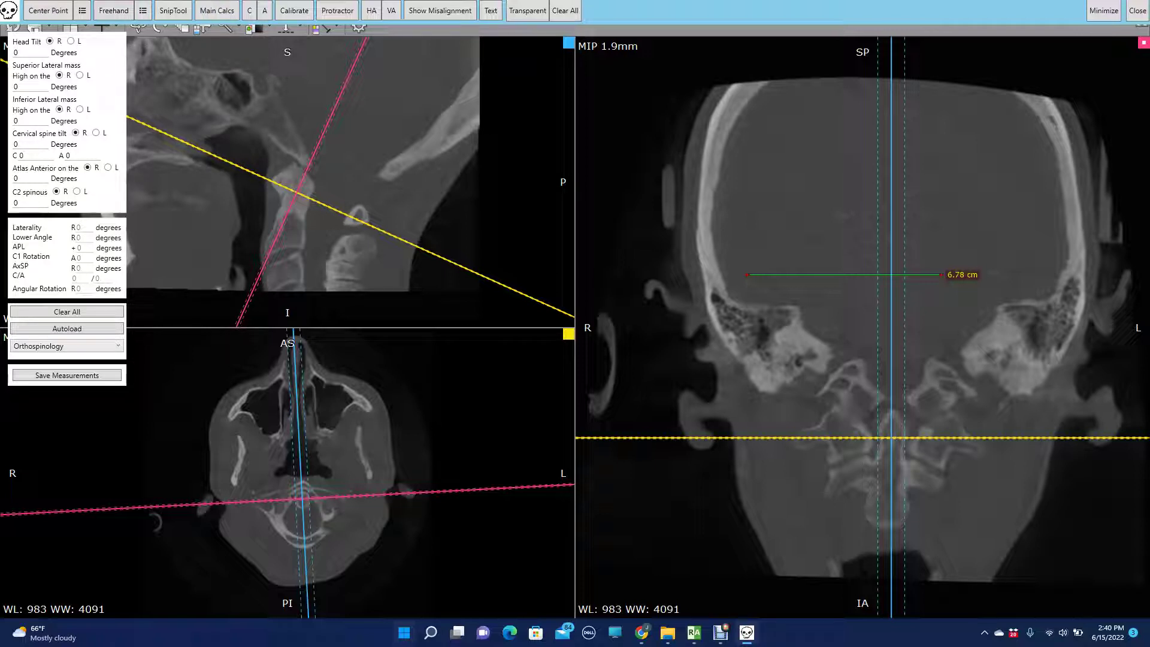
left_click(747, 635)
mouse_move(694, 632)
left_click(723, 584)
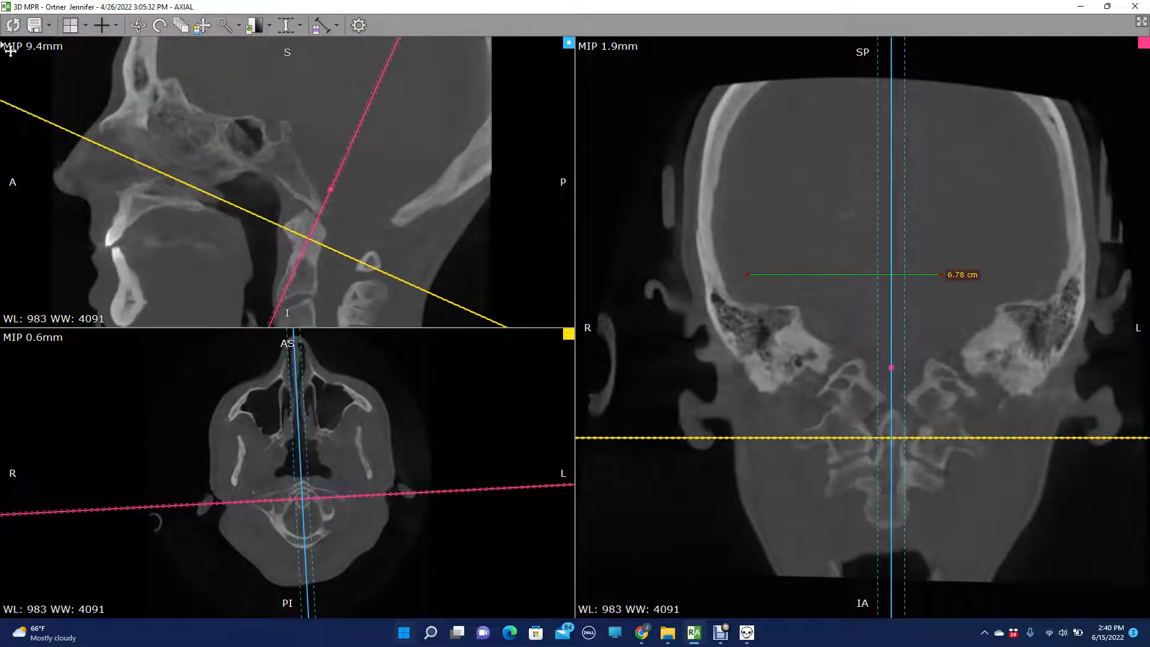
- Reset the 3D MPR views, recentre the crosshair on the dens, and rotate the sagittal plane to the head's midline in the axial view
left_click(14, 26)
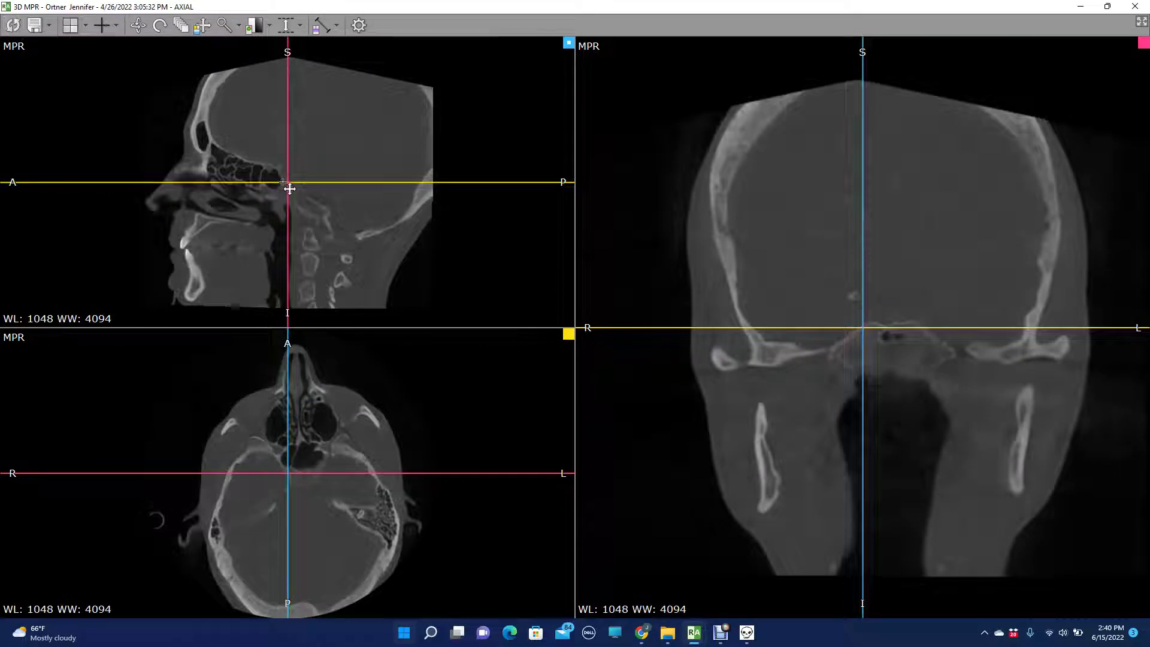
left_click_drag(294, 487, 304, 558)
left_click_drag(300, 358, 297, 356)
left_click_drag(358, 205, 313, 267)
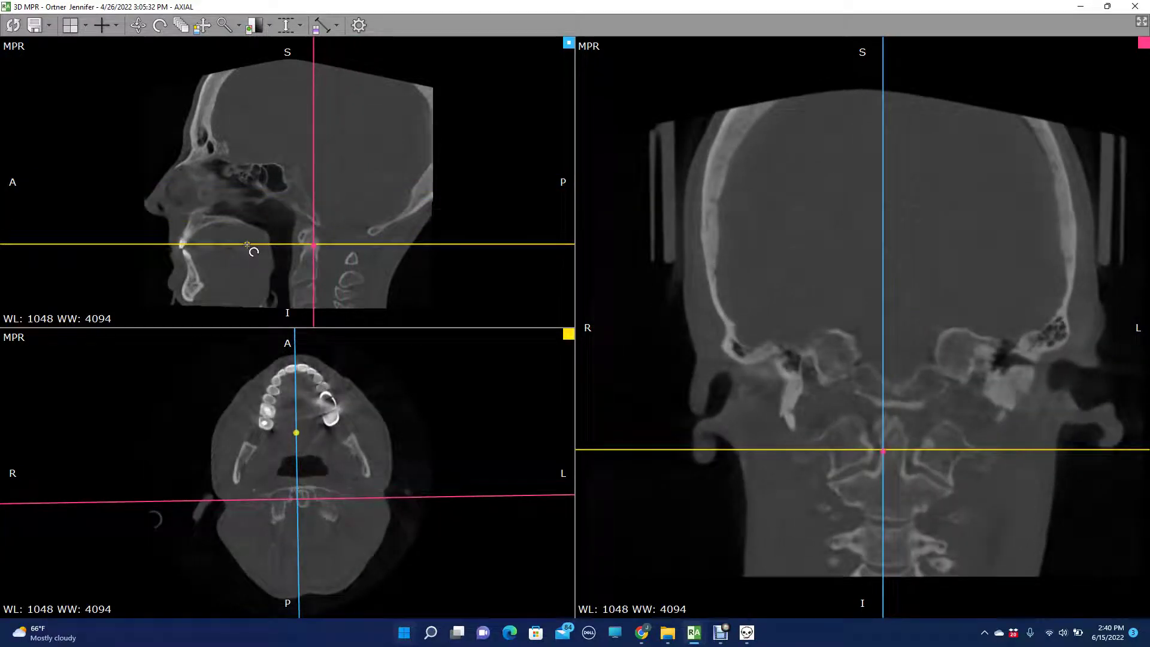
left_click_drag(305, 507, 313, 507)
left_click_drag(303, 342, 299, 347)
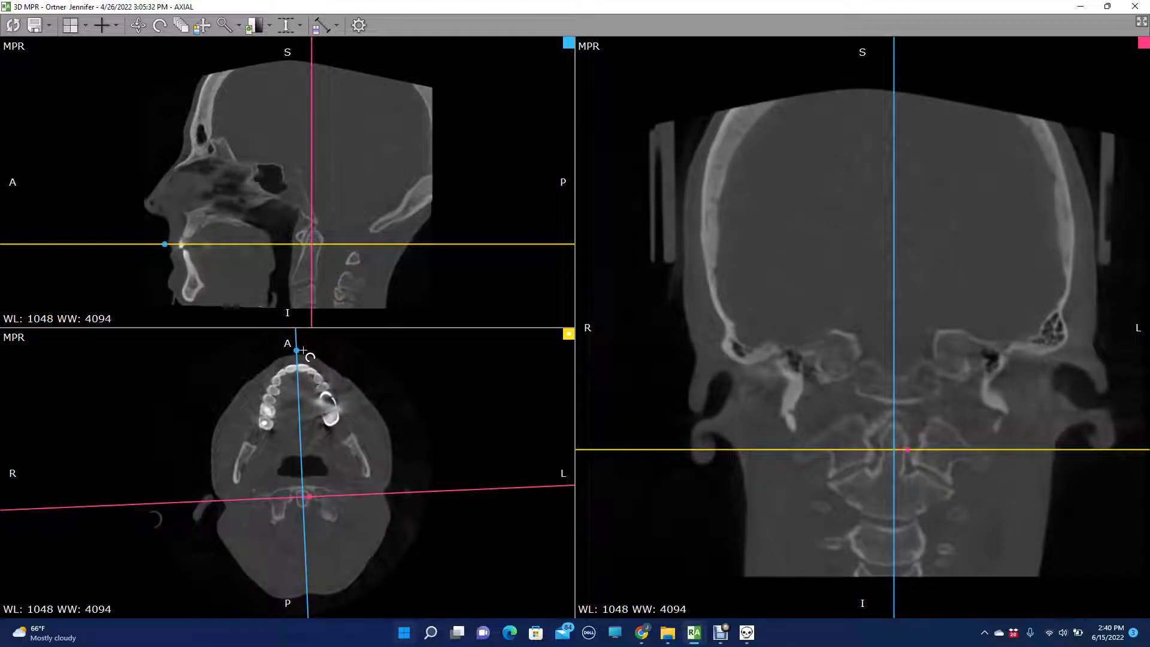
- Move the crosshair forward into the nasal cavity and step the coronal view to the orbits and cheekbones
left_click_drag(315, 245, 218, 174)
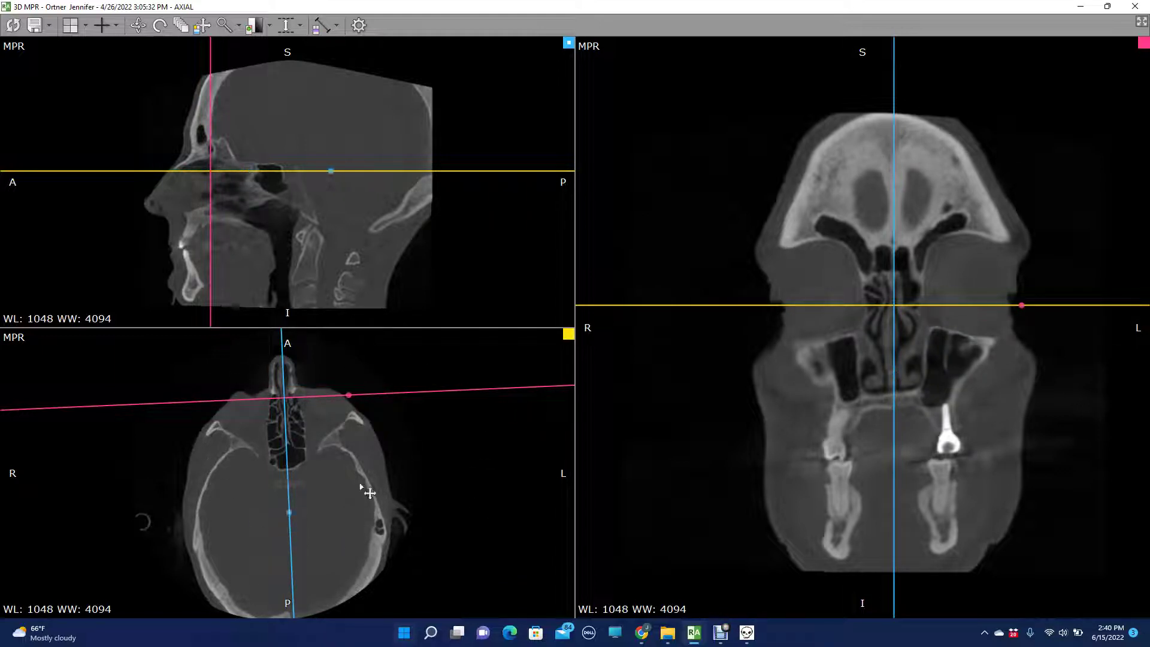
scroll(888, 390, "down", 5)
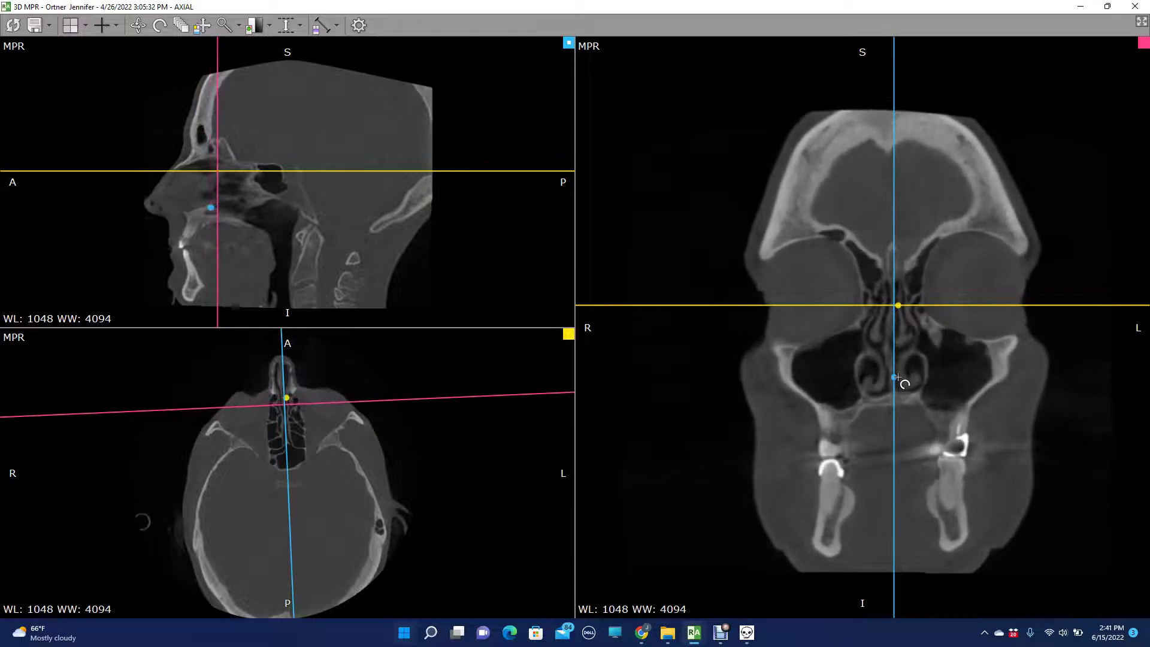
scroll(888, 389, "down", 8)
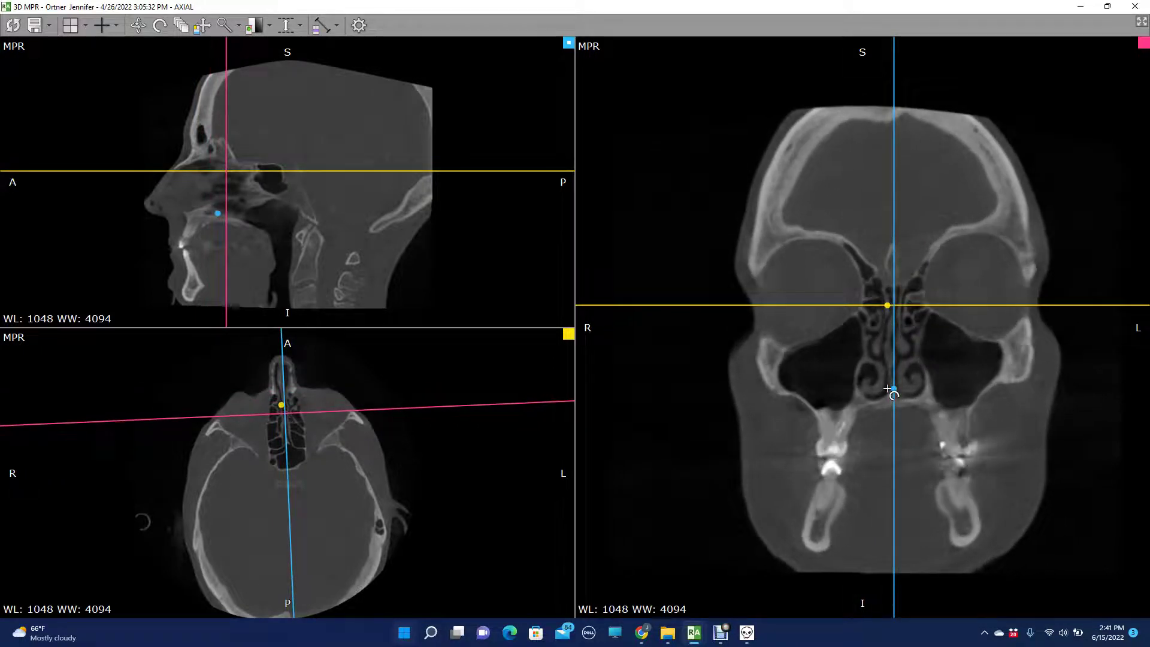
scroll(887, 389, "down", 3)
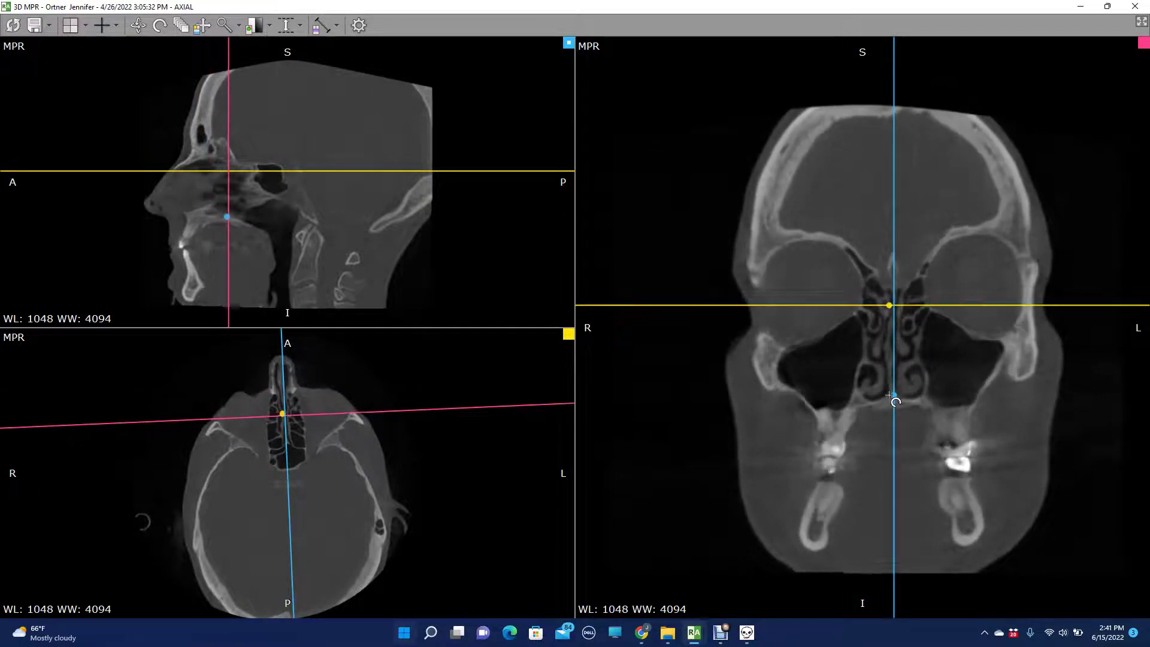
scroll(890, 397, "up", 4)
- Raise the crosshair above the orbits in the coronal view and set the sagittal plane just left of the head's midline
left_click_drag(907, 300, 1078, 188)
scroll(1041, 342, "down", 3)
scroll(928, 341, "down", 3)
scroll(802, 334, "up", 3)
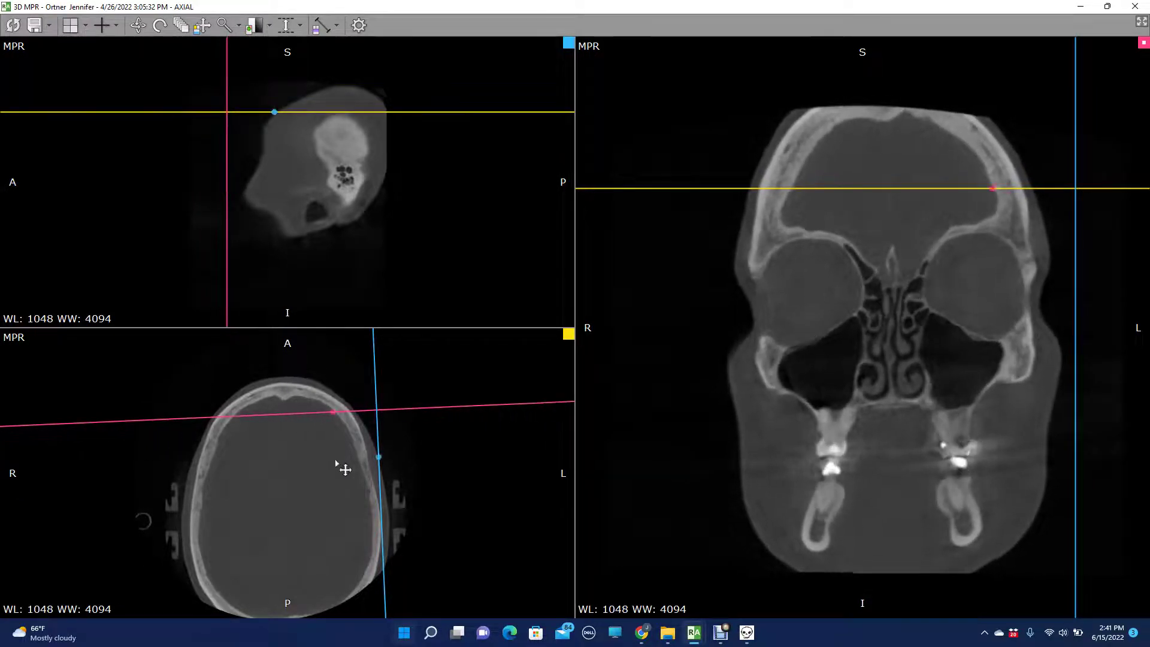
left_click_drag(384, 414, 311, 415)
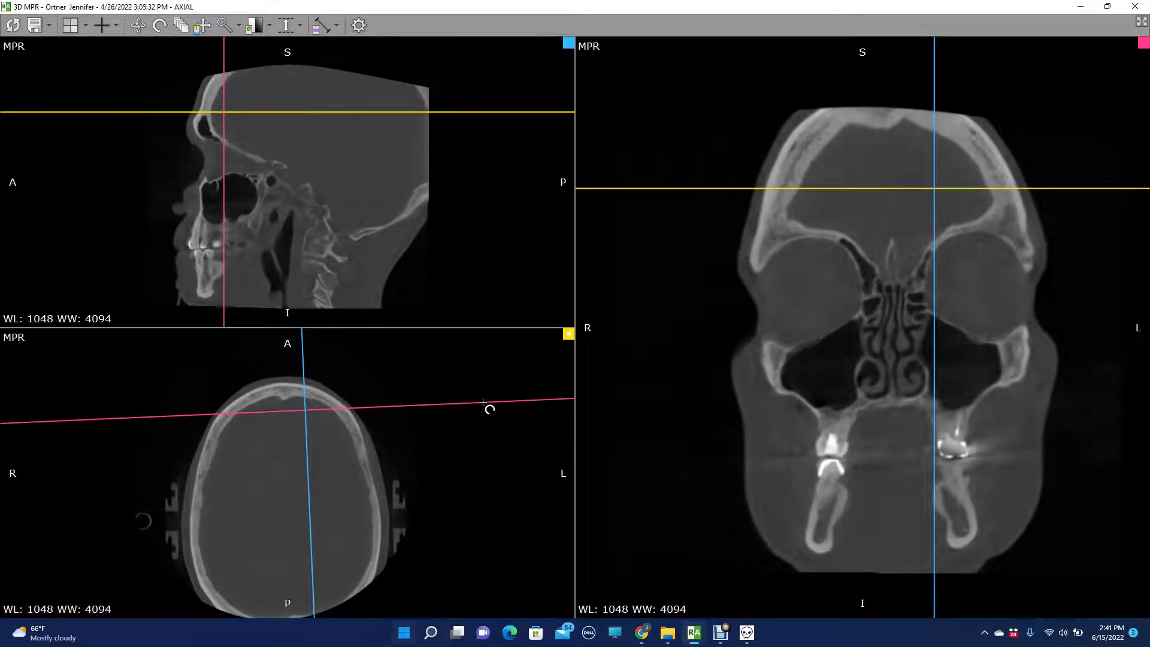
- Fine-rotate the coronal plane in the axial view until the orbits match, checking symmetry on neighbouring coronal slices
left_click_drag(484, 403, 484, 399)
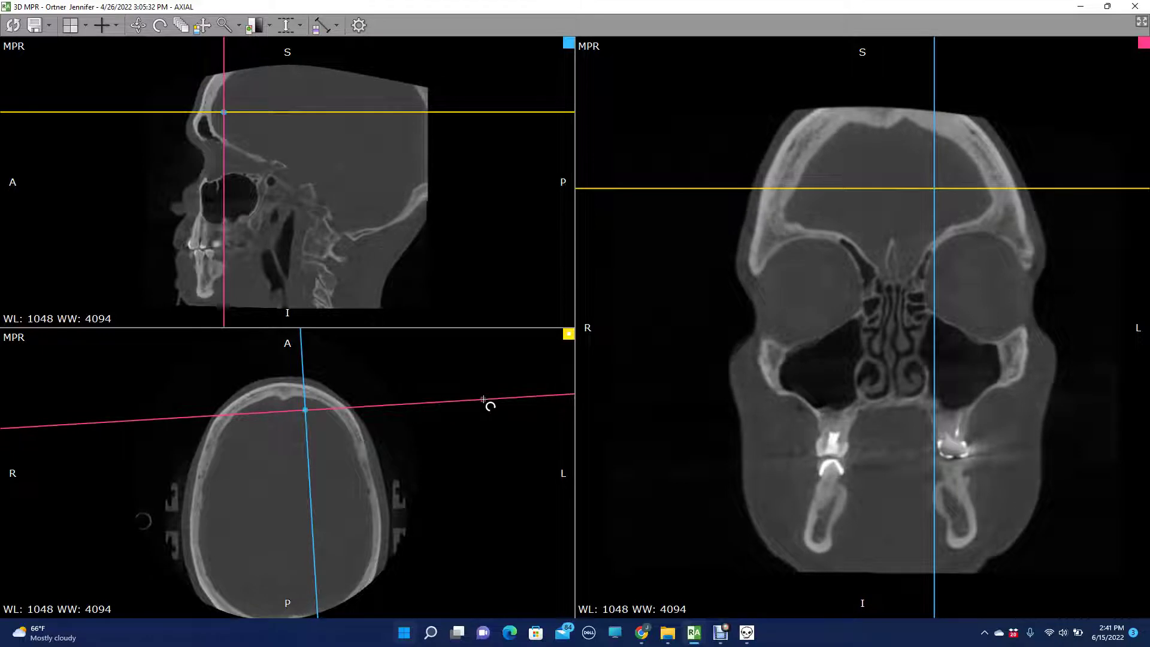
scroll(749, 391, "down", 3)
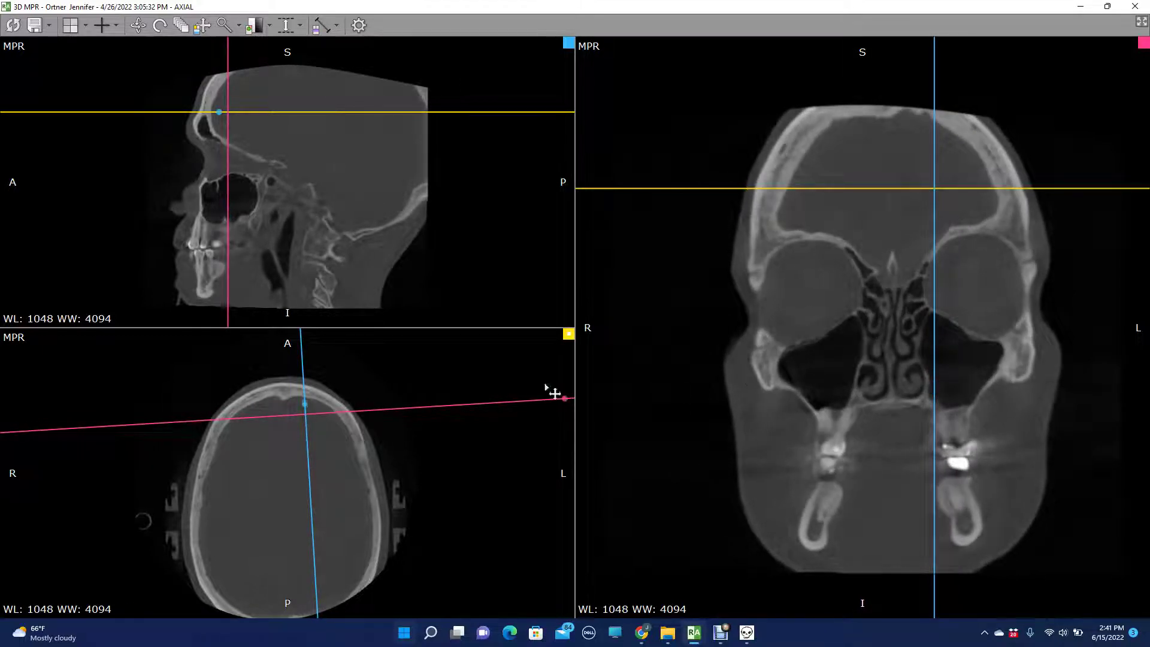
left_click_drag(532, 390, 532, 387)
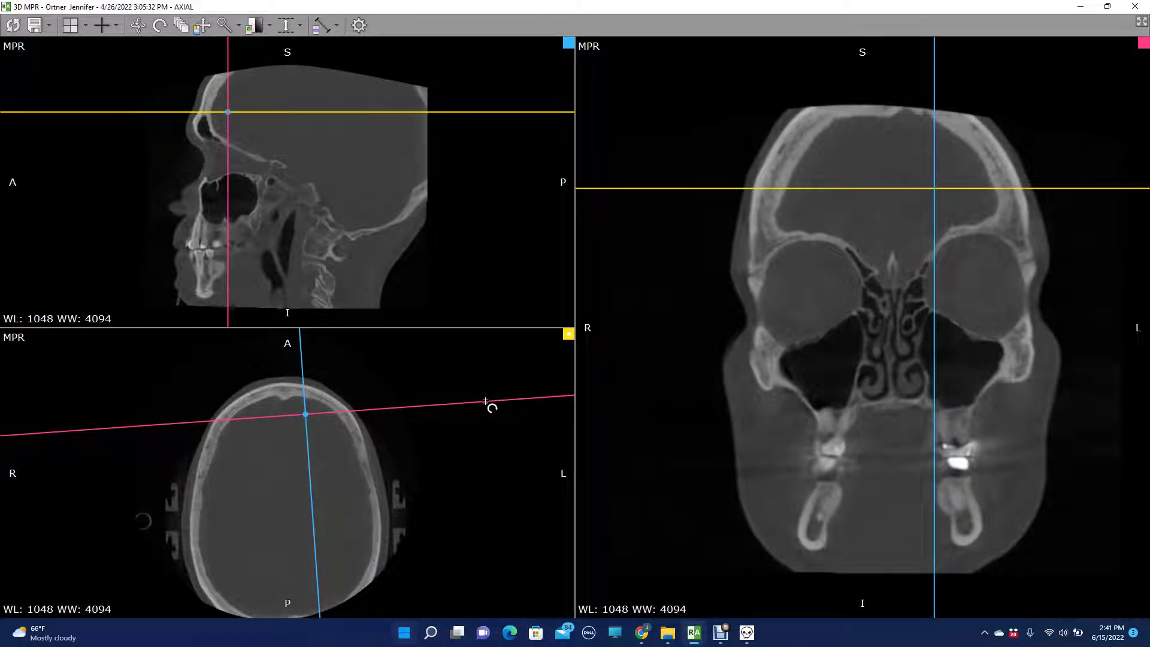
scroll(826, 329, "up", 3)
scroll(826, 328, "down", 2)
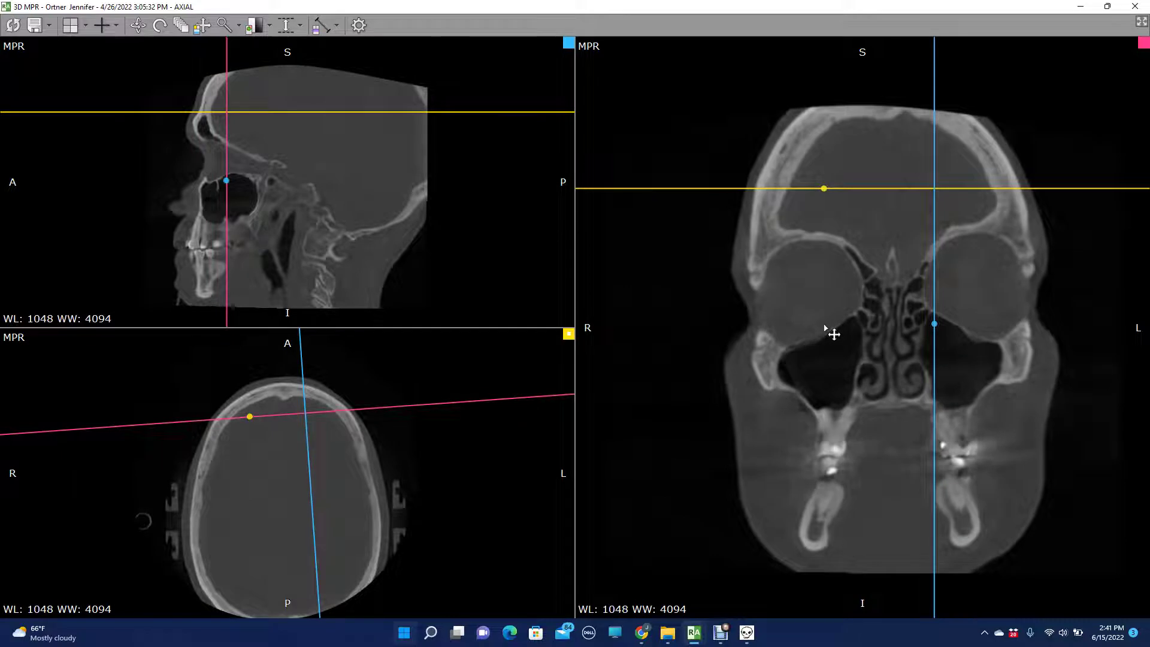
scroll(910, 334, "down", 3)
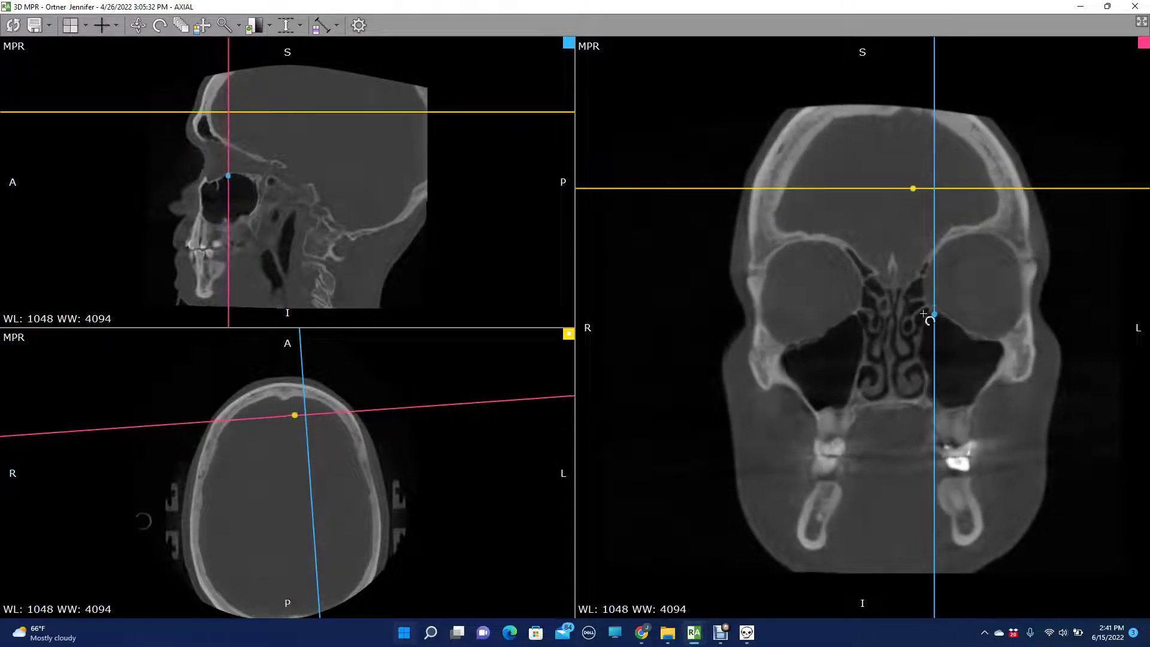
scroll(805, 348, "up", 3)
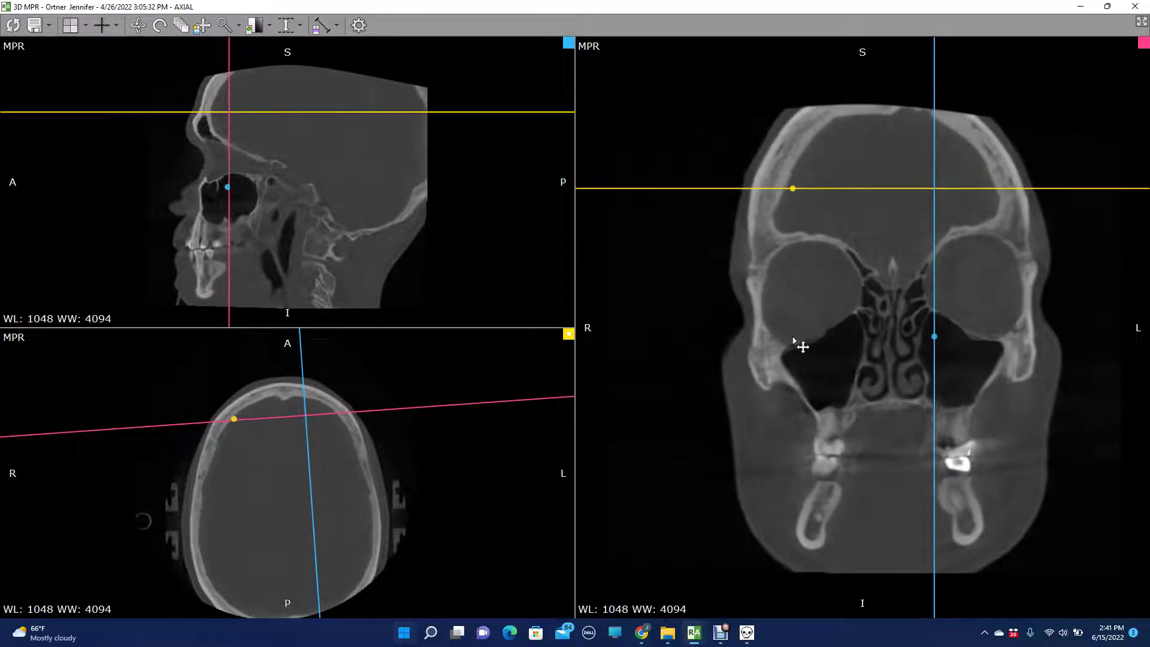
- Step back through the coronal slices from the orbits to the skull base, comparing the right and left structures
scroll(816, 364, "down", 8)
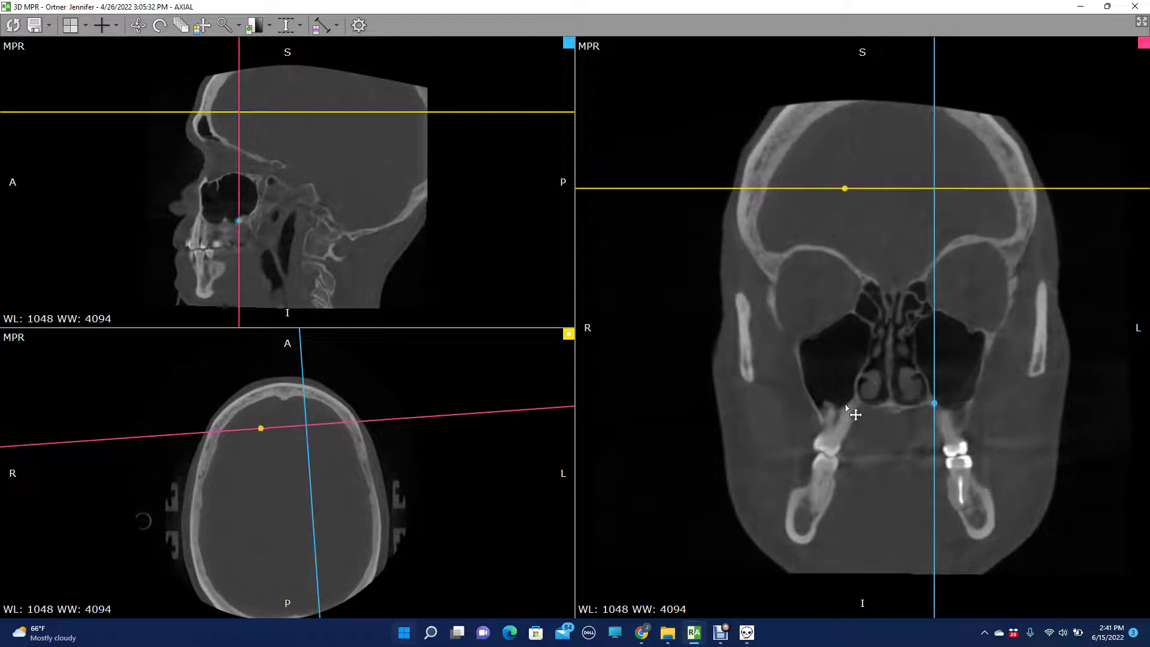
scroll(881, 413, "down", 8)
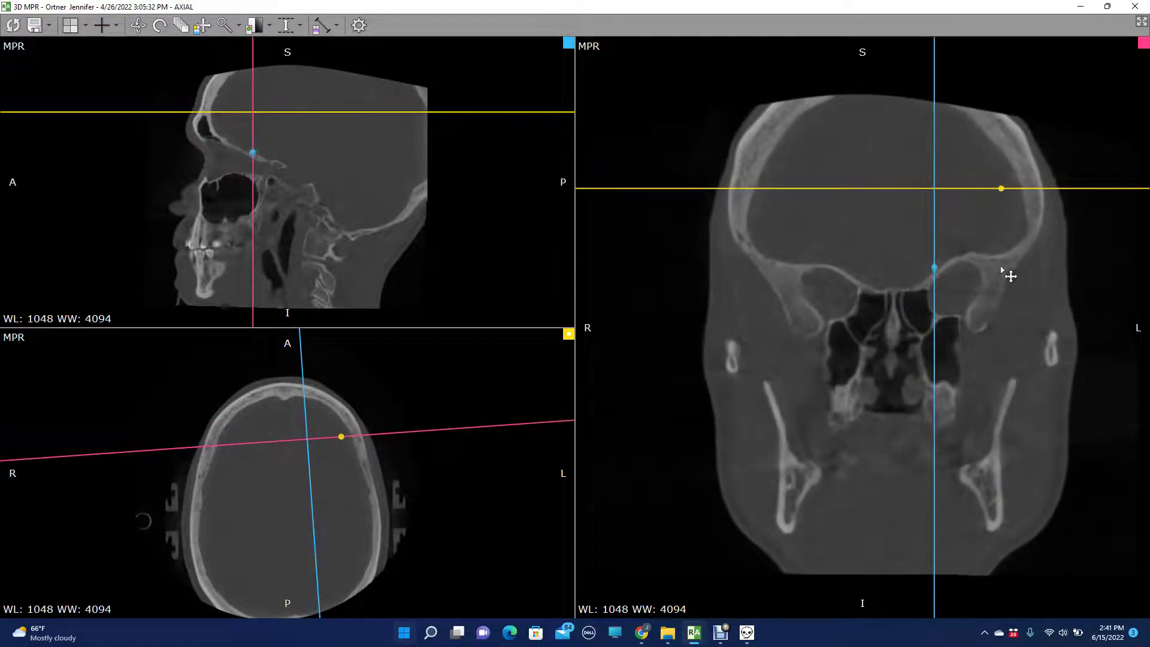
scroll(931, 319, "down", 8)
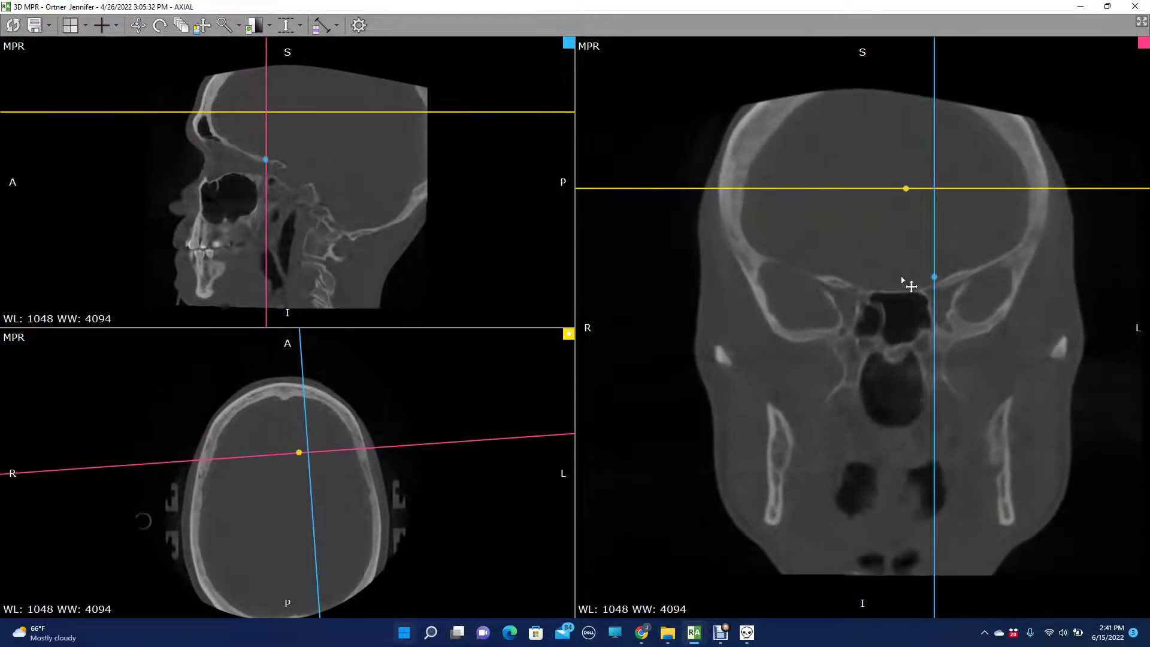
scroll(927, 351, "up", 3)
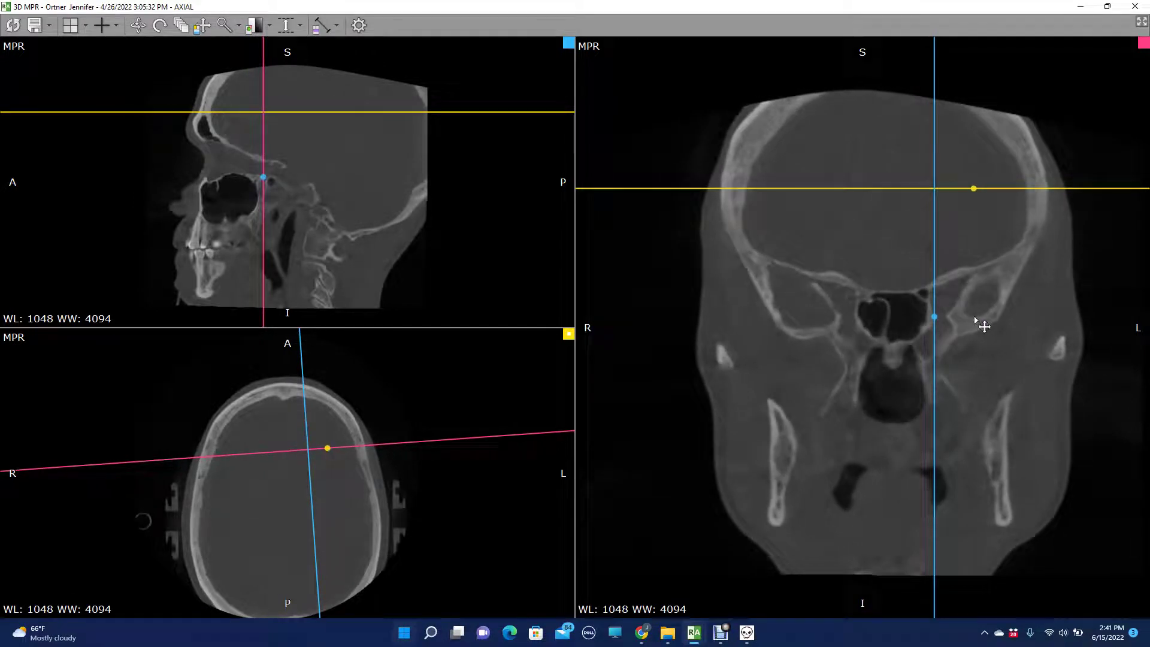
scroll(860, 303, "up", 3)
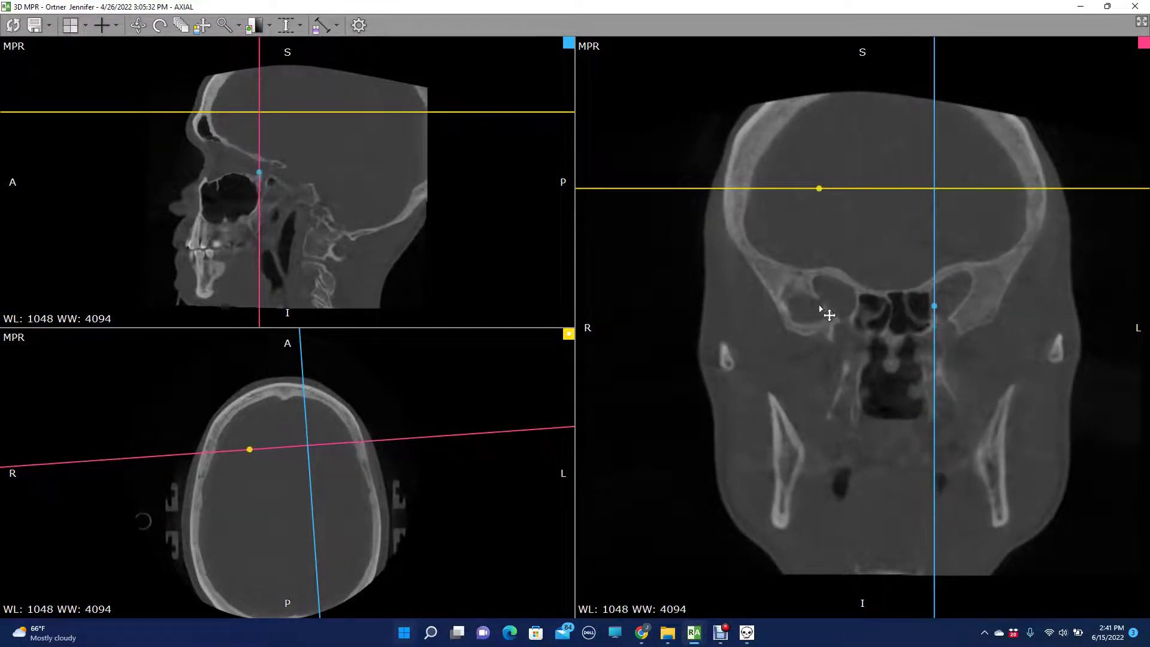
scroll(828, 313, "down", 2)
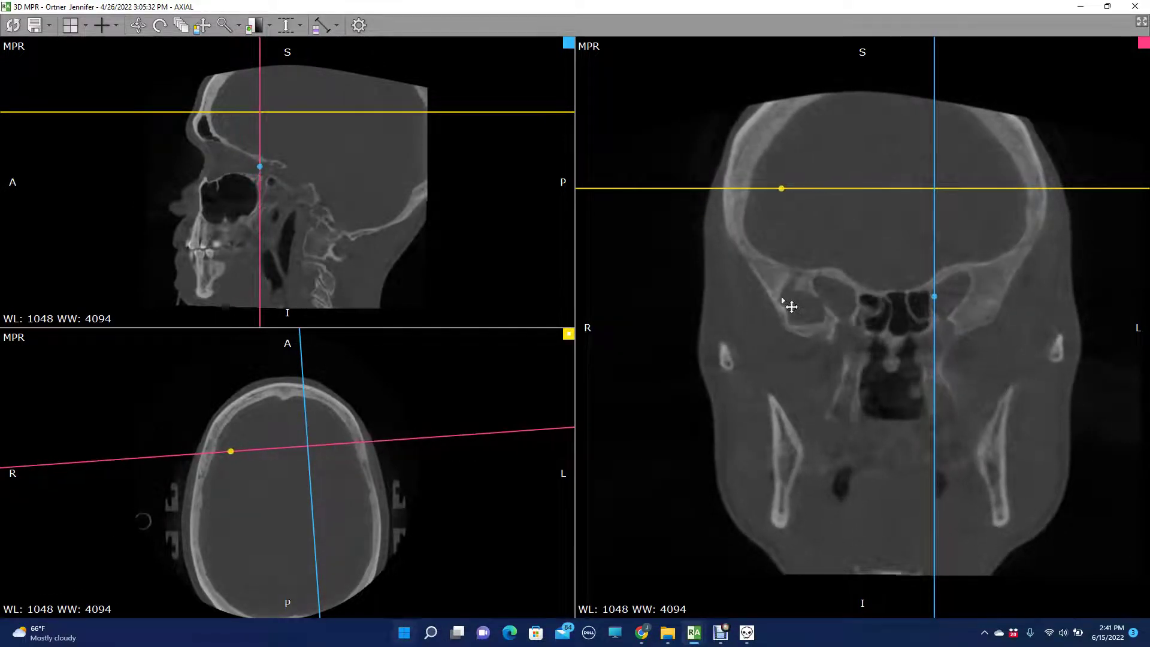
scroll(796, 327, "down", 2)
scroll(988, 303, "down", 4)
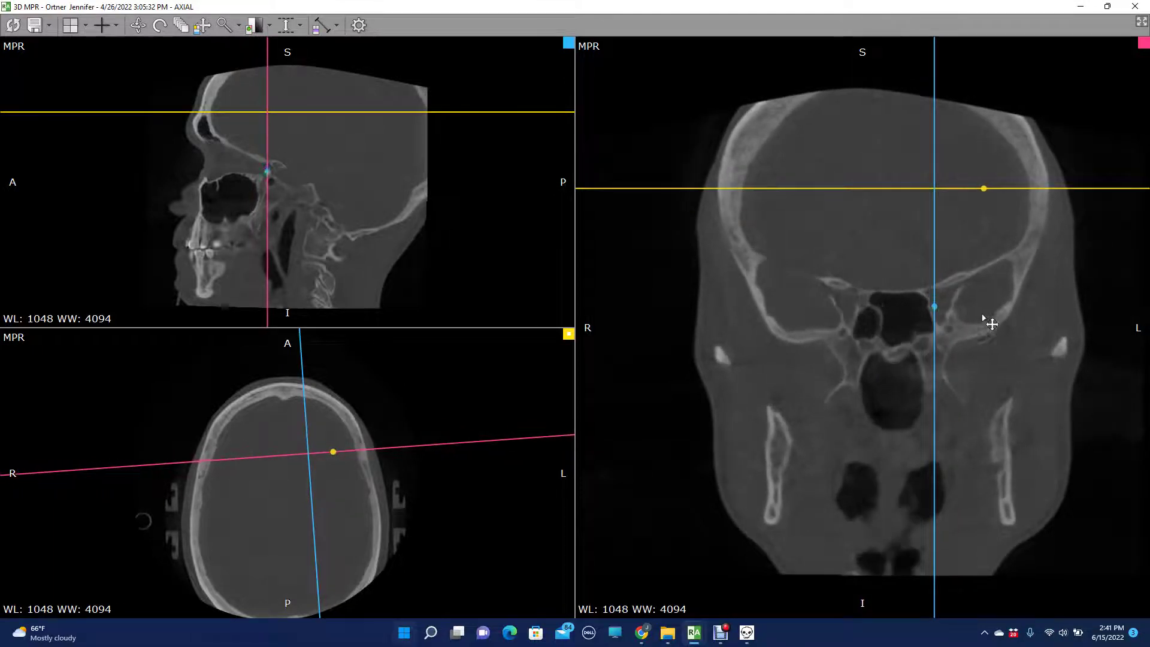
scroll(986, 308, "down", 12)
scroll(881, 456, "down", 11)
scroll(1035, 402, "up", 5)
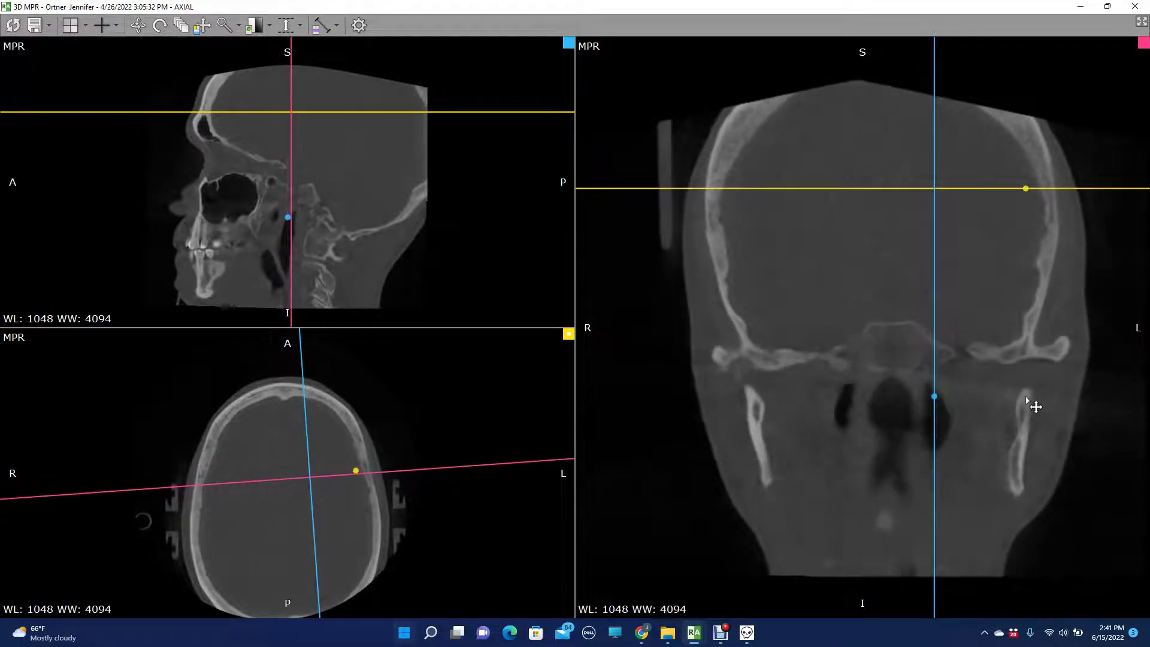
- Slightly rotate the coronal plane in the axial view to even out the right and left mandibular rami
scroll(1036, 407, "up", 3)
scroll(775, 403, "down", 3)
scroll(740, 395, "up", 1)
scroll(180, 449, "down", 1)
left_click_drag(154, 484, 146, 483)
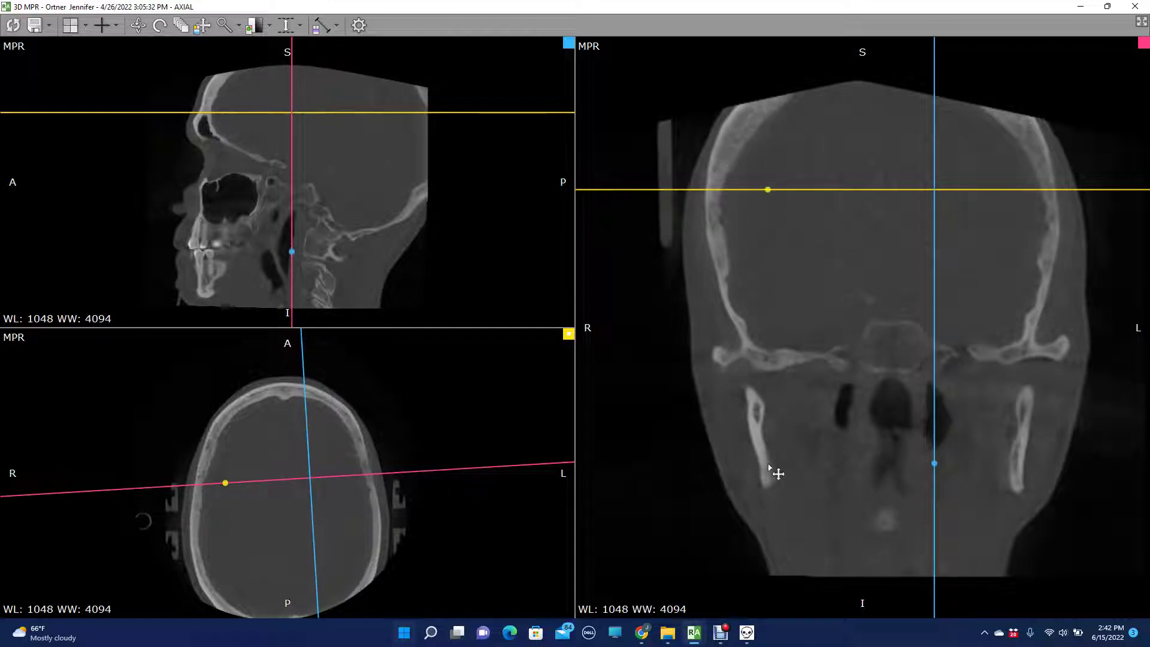
scroll(776, 473, "down", 2)
left_click_drag(148, 483, 148, 483)
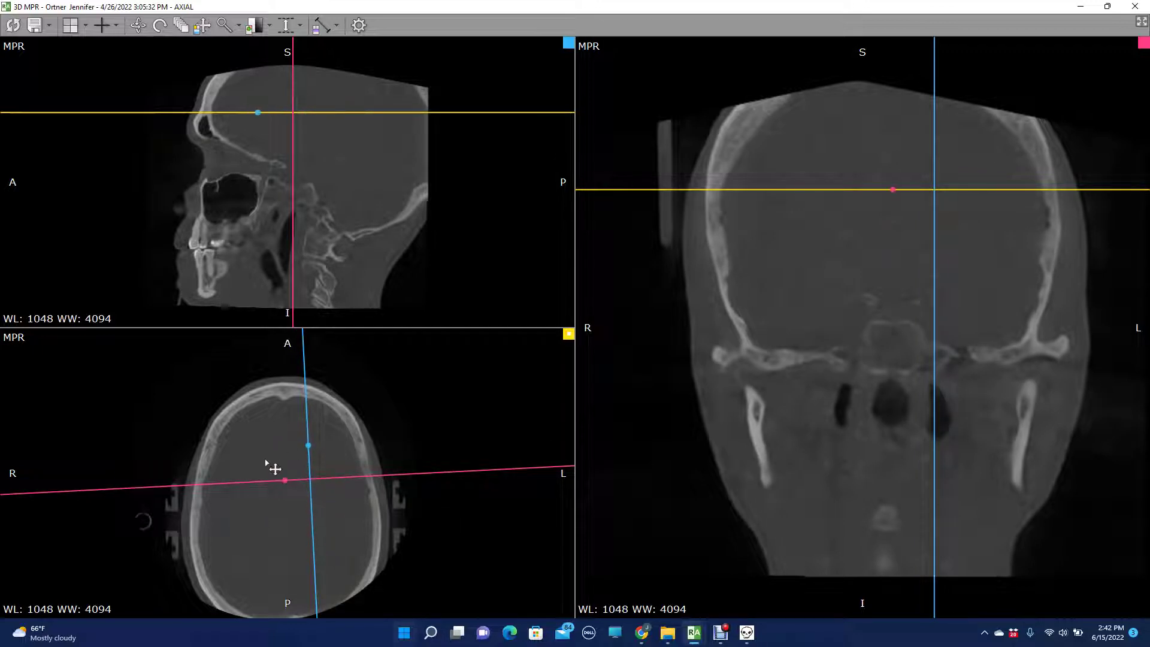
- Step through the coronal slices from the jaw joints to the temporal bones and upper cervical spine, comparing both sides for symmetry
scroll(810, 467, "down", 4)
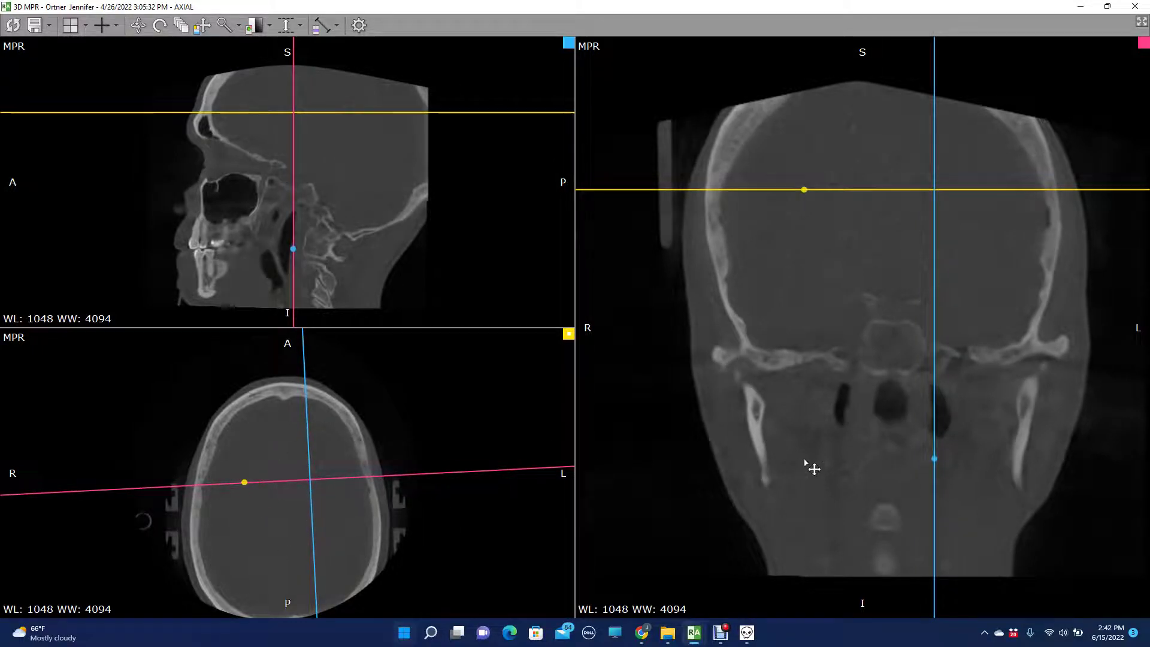
scroll(814, 468, "up", 2)
scroll(822, 465, "down", 2)
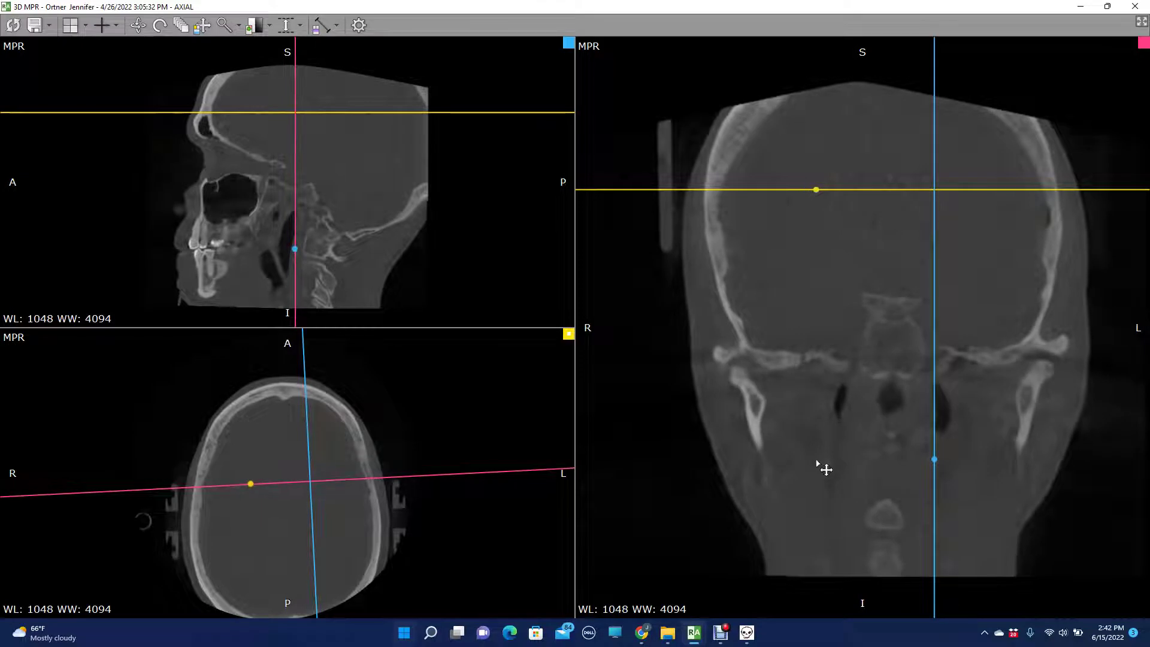
scroll(821, 466, "down", 5)
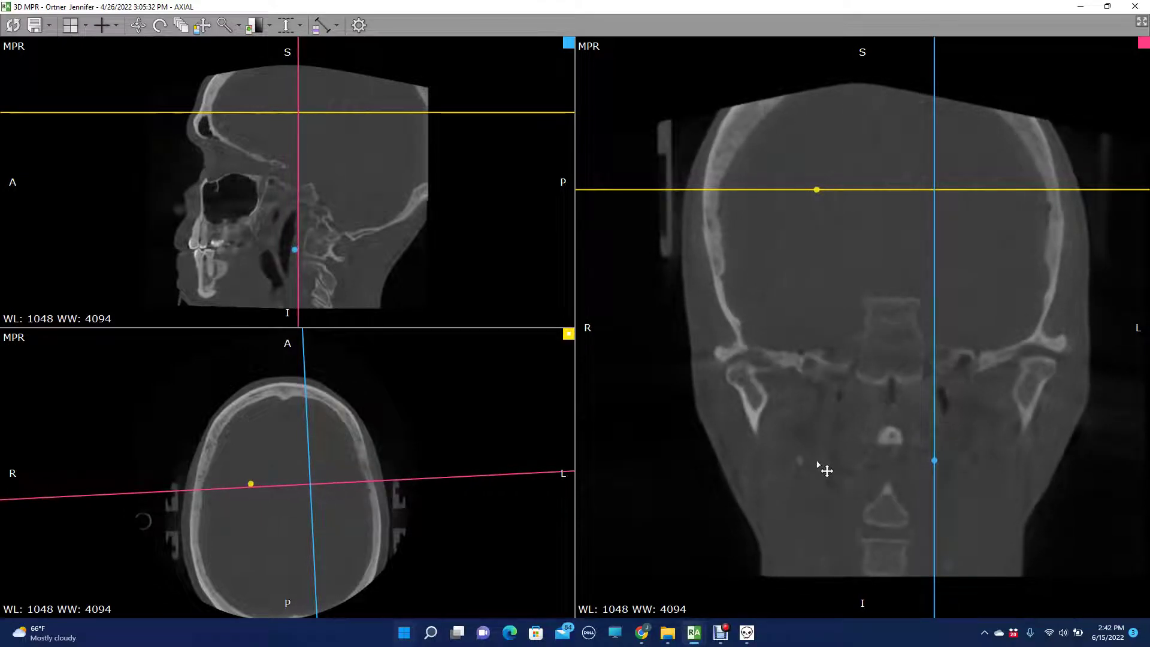
scroll(811, 470, "down", 3)
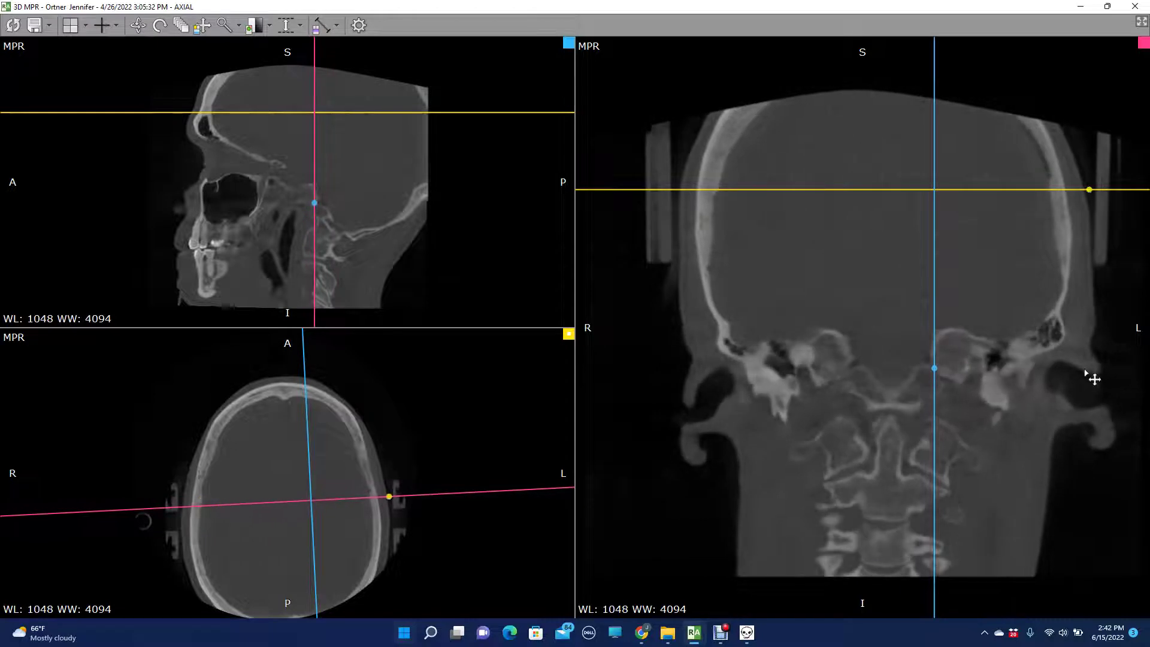
scroll(1078, 383, "down", 3)
scroll(850, 413, "down", 3)
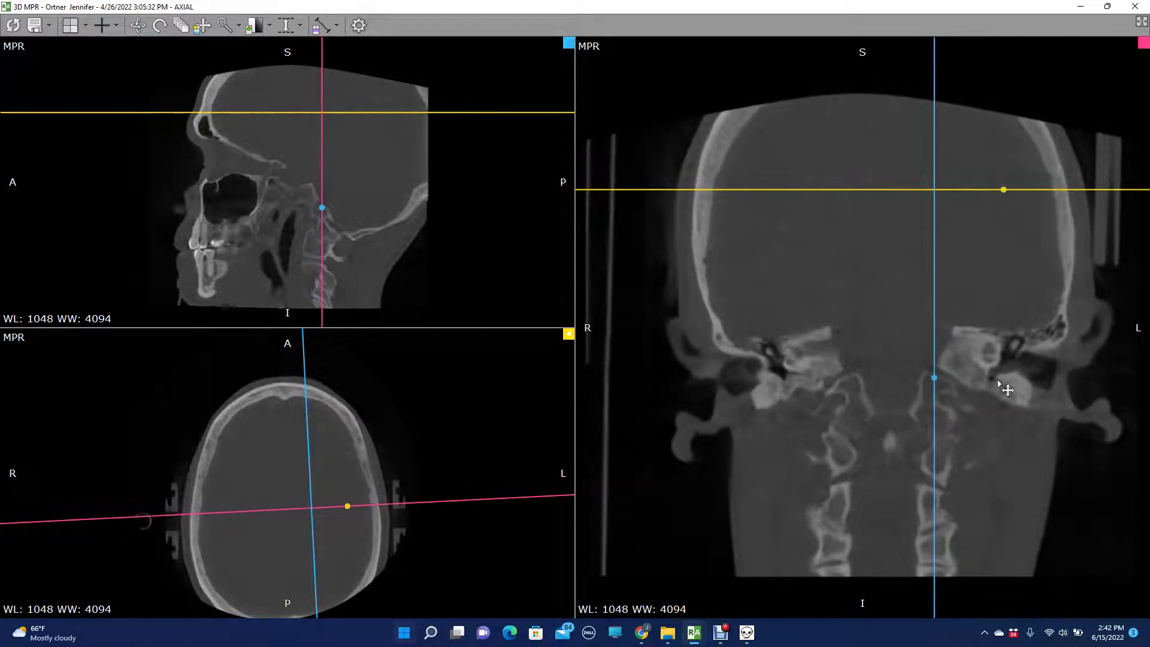
scroll(851, 418, "up", 5)
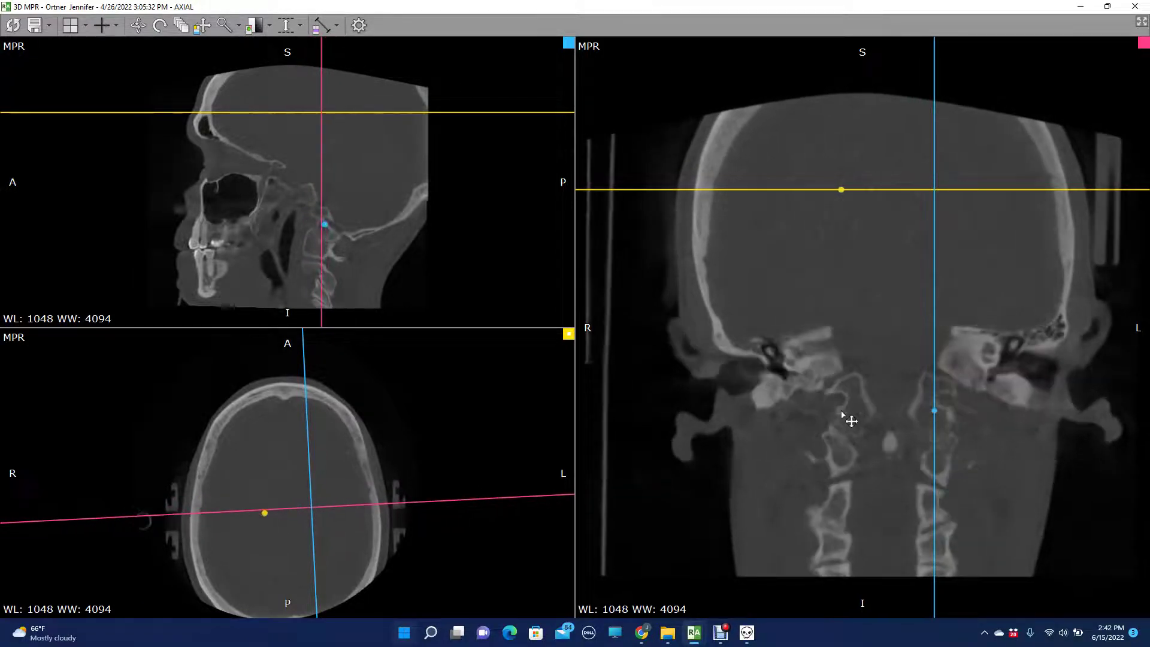
- Return the crosshair to the head's midline and fine-adjust the sagittal plane in the axial view
left_click_drag(934, 189, 880, 225)
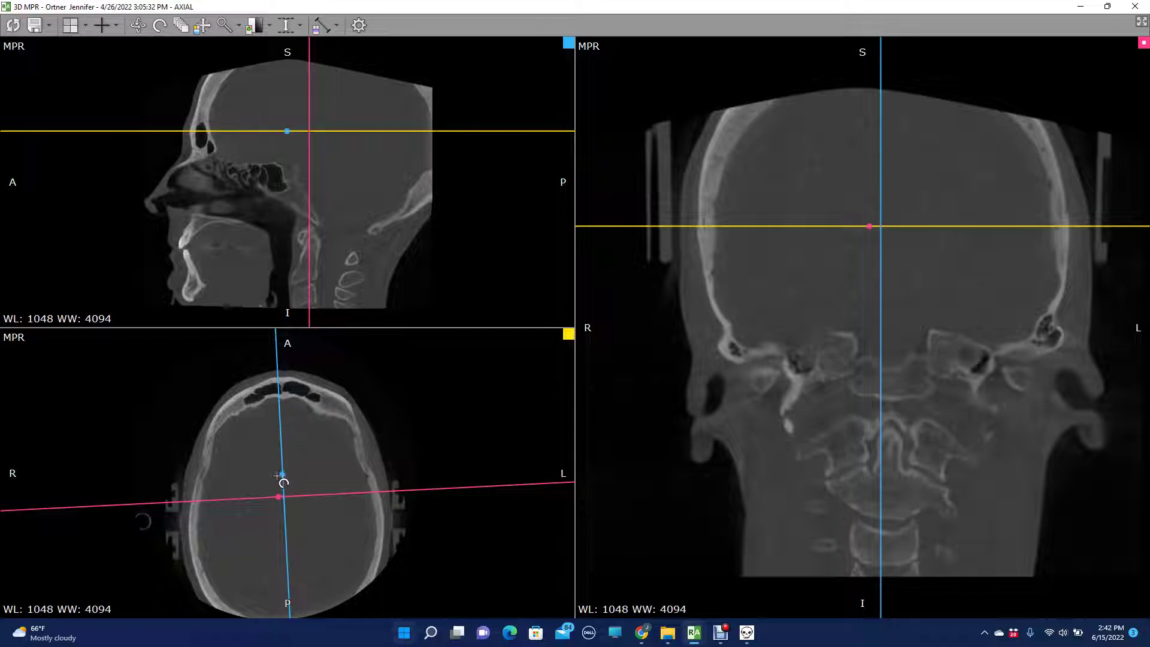
left_click_drag(289, 504, 292, 499)
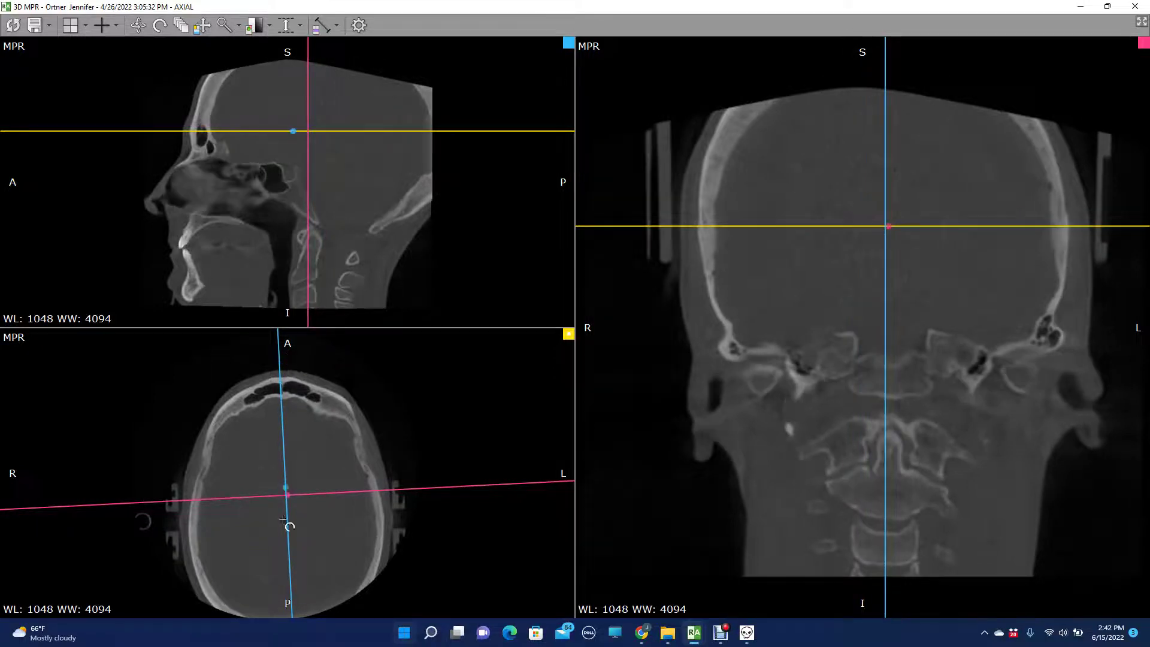
left_click_drag(287, 586, 278, 564)
- Move the crosshair to the front edge of the foramen magnum and tilt the axial plane along the foramen in the sagittal view
left_click_drag(307, 131, 317, 222)
left_click_drag(396, 225, 418, 238)
left_click_drag(326, 233, 330, 234)
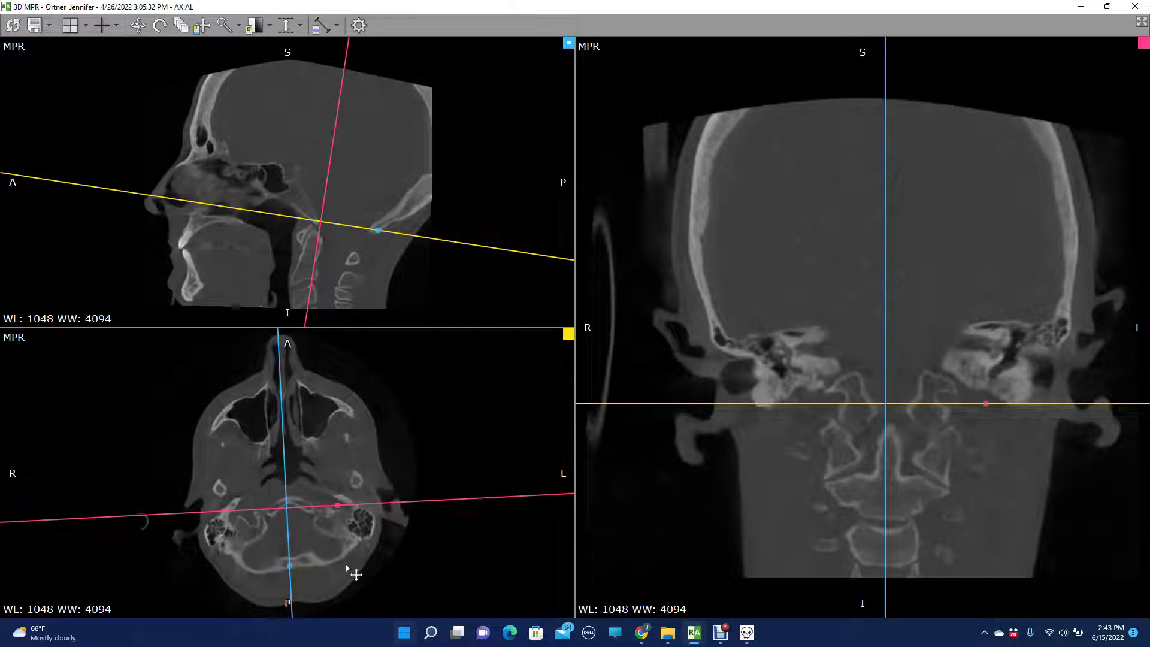
- Step through neighbouring axial slices at the foramen magnum to examine its outline and the occipital condyles
scroll(347, 568, "down", 3)
scroll(347, 567, "down", 4)
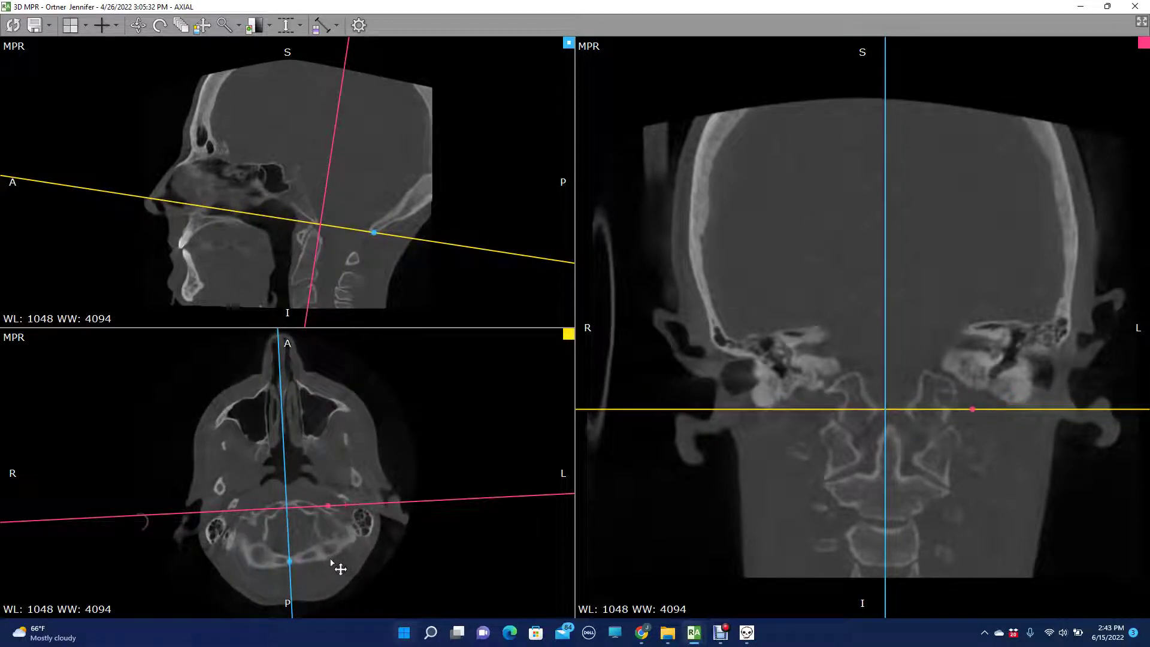
scroll(331, 563, "down", 3)
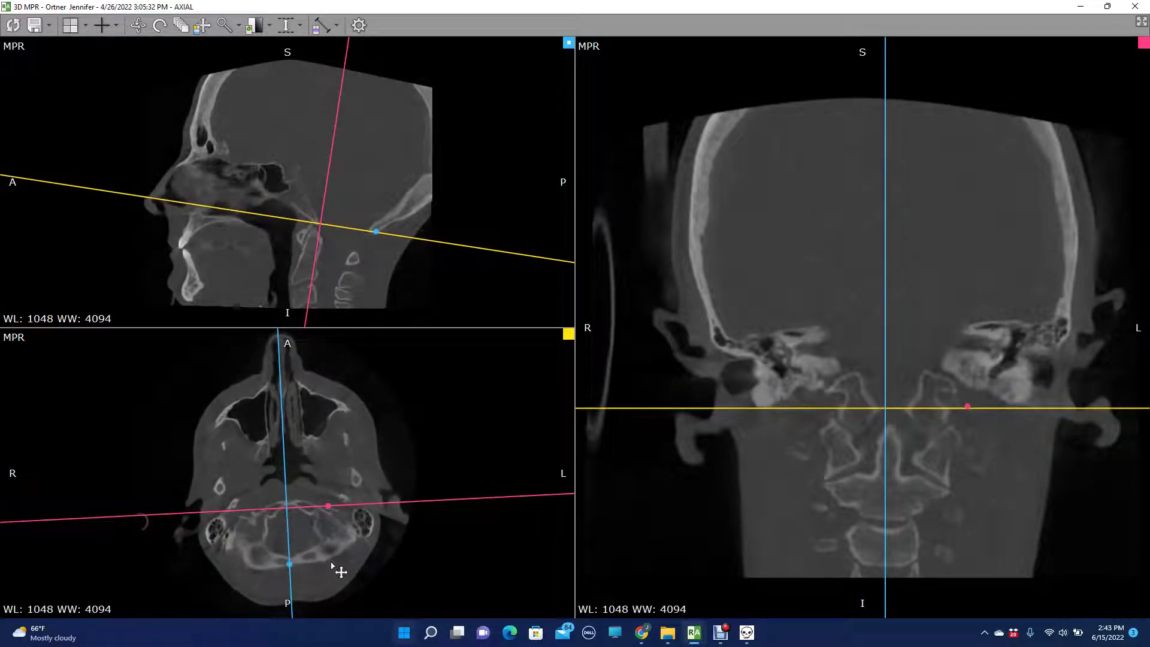
scroll(333, 555, "up", 2)
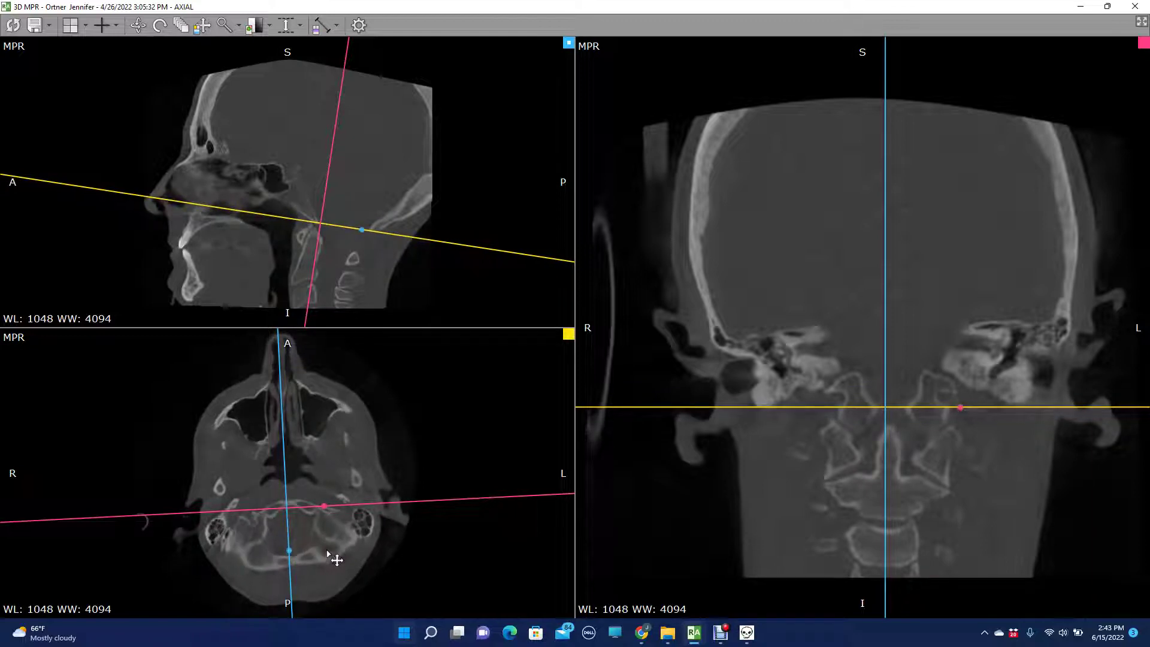
scroll(274, 563, "down", 2)
scroll(268, 564, "up", 3)
scroll(330, 536, "down", 3)
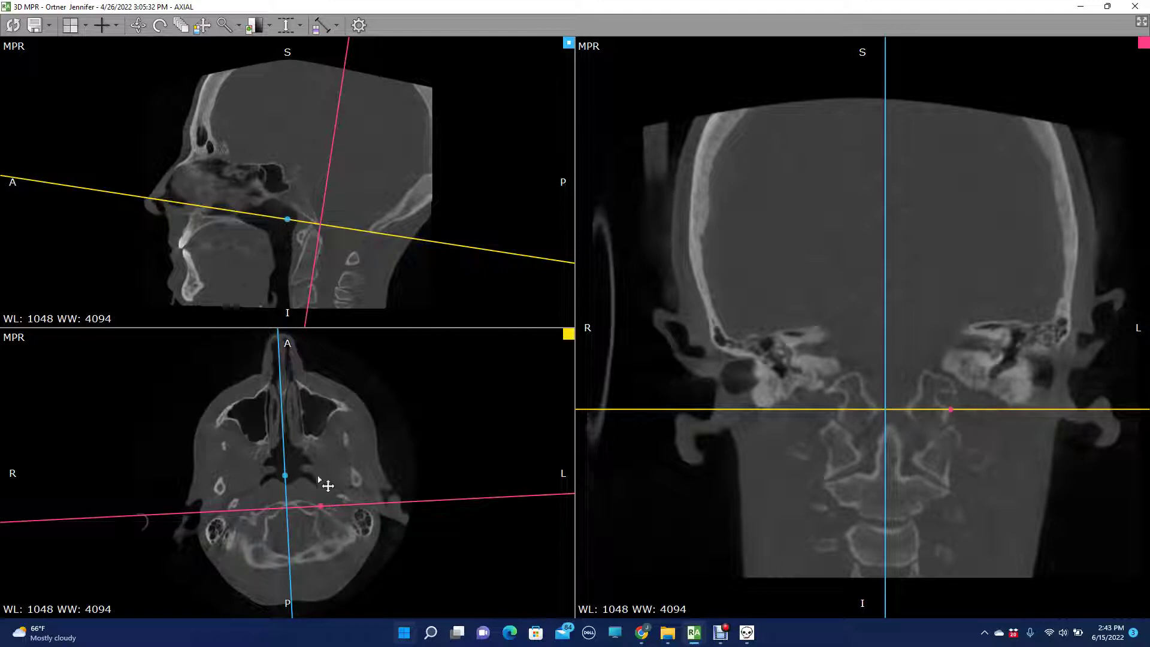
- Rotate the axial plane slightly in the coronal view to level it between both sides of the skull base at the foramen magnum
scroll(331, 551, "up", 3)
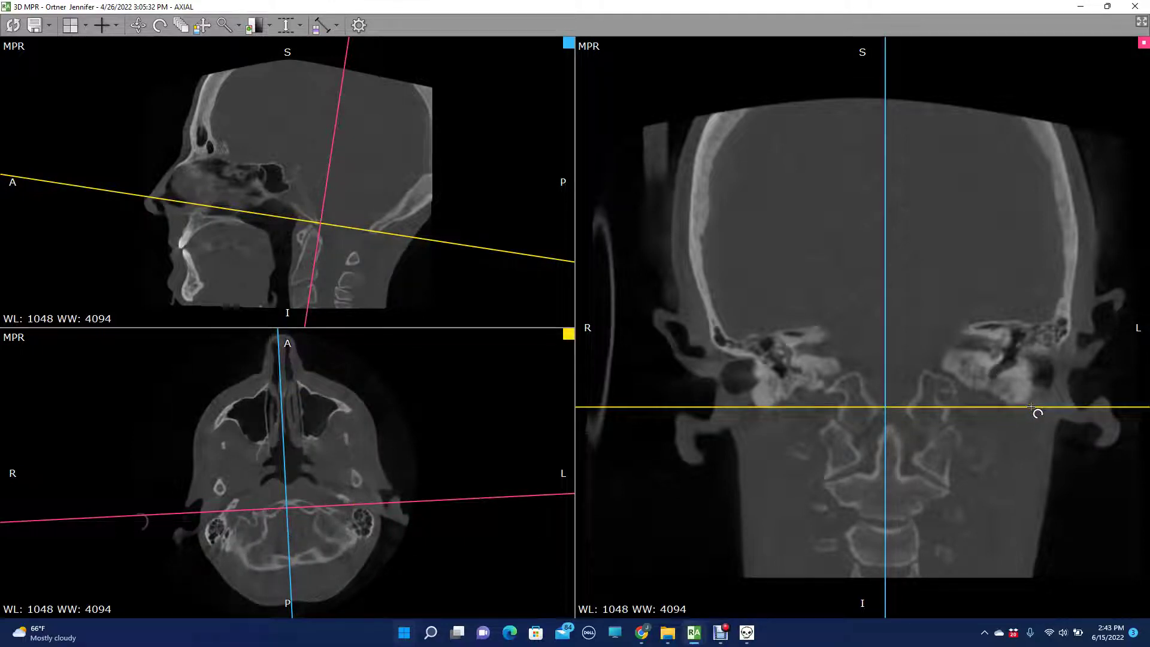
left_click_drag(1033, 407, 1034, 407)
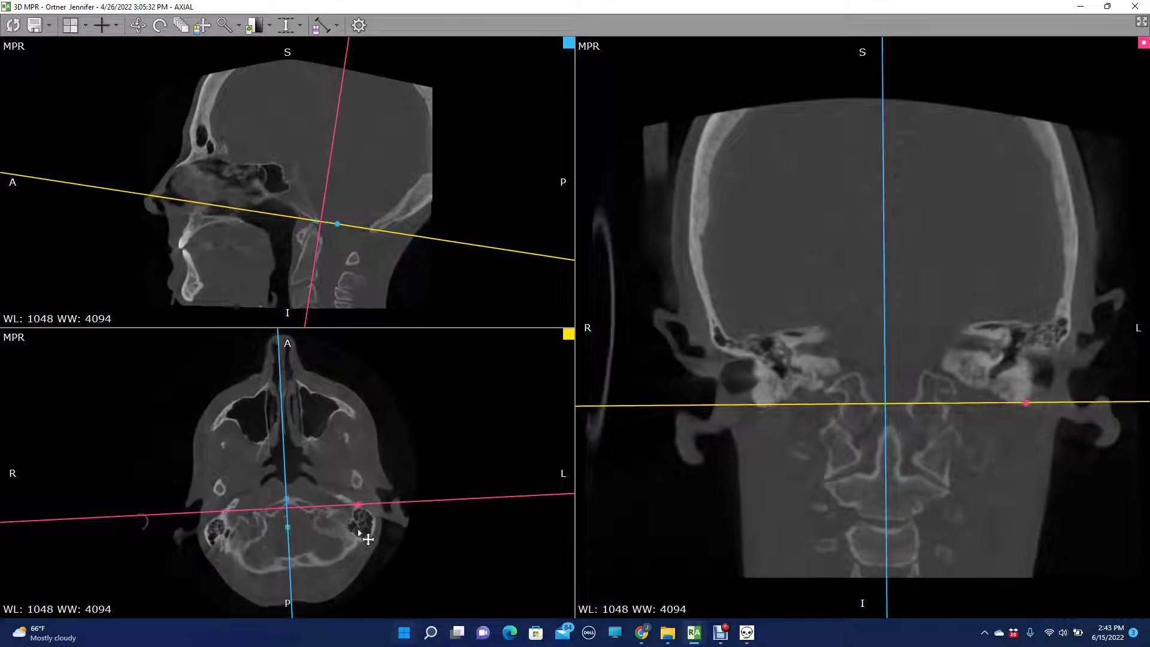
scroll(319, 560, "down", 4)
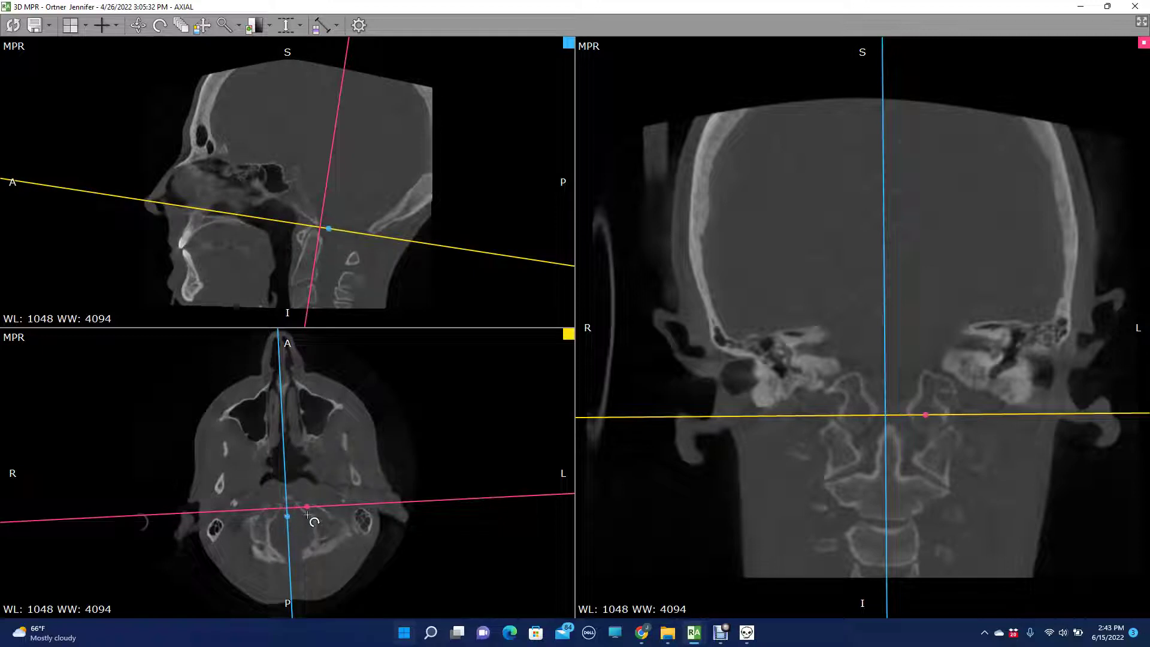
- Step through the axial slices from the atlas and foramen magnum up to the cranial vault, comparing both sides for symmetry
scroll(280, 536, "down", 2)
scroll(284, 561, "down", 4)
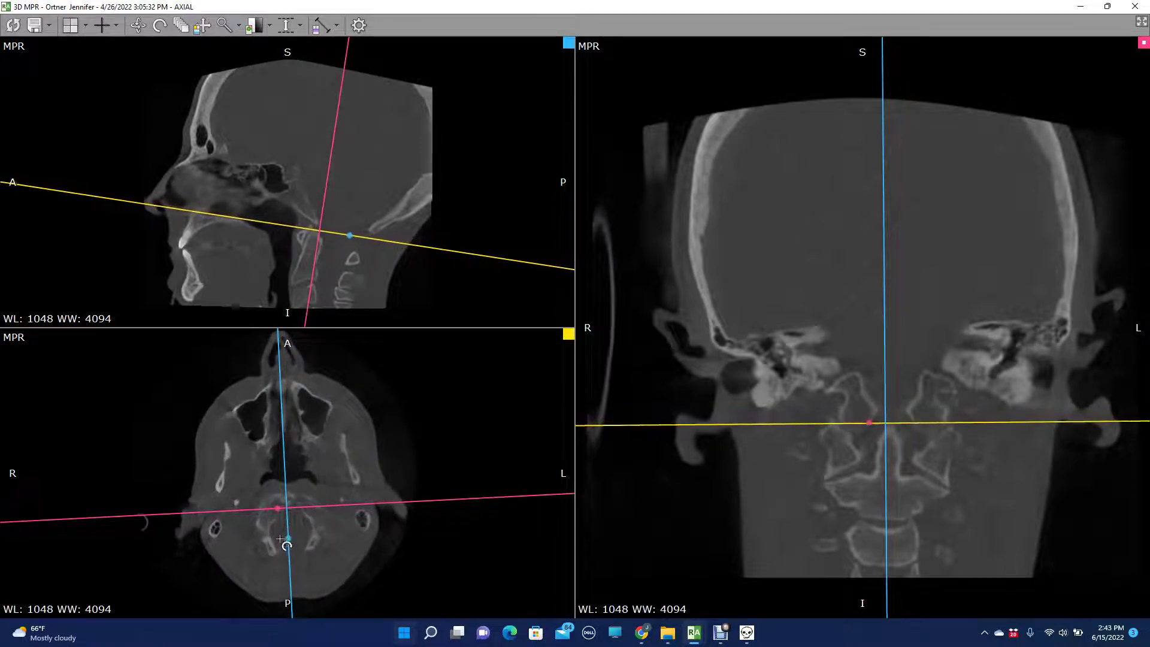
scroll(280, 545, "up", 5)
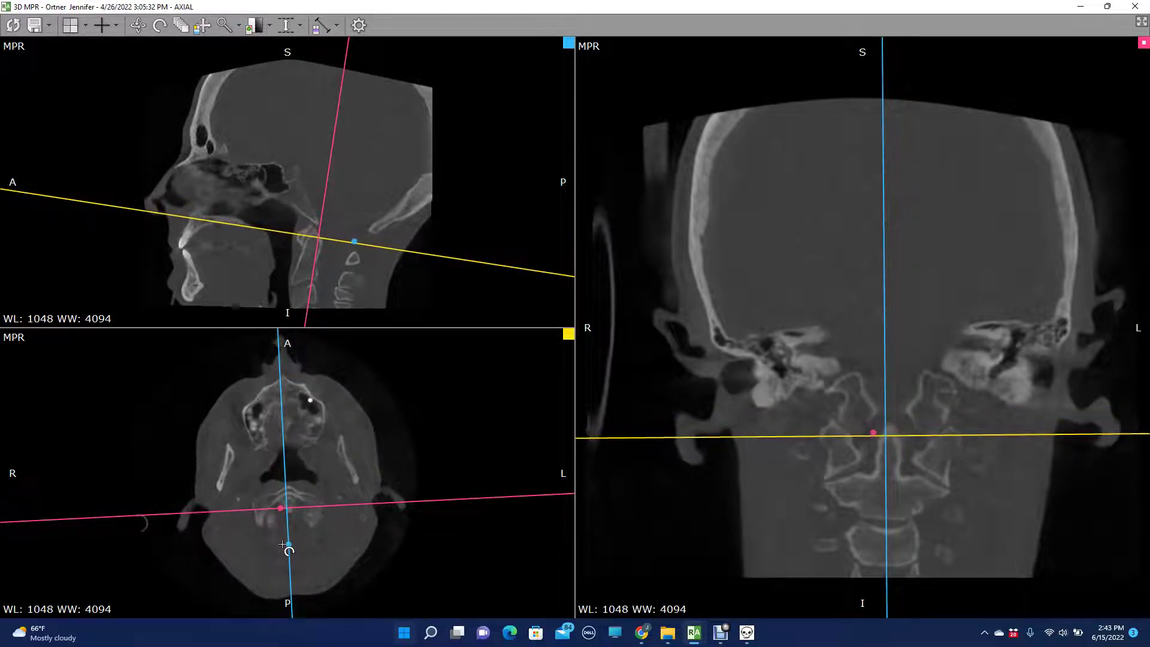
scroll(283, 544, "up", 3)
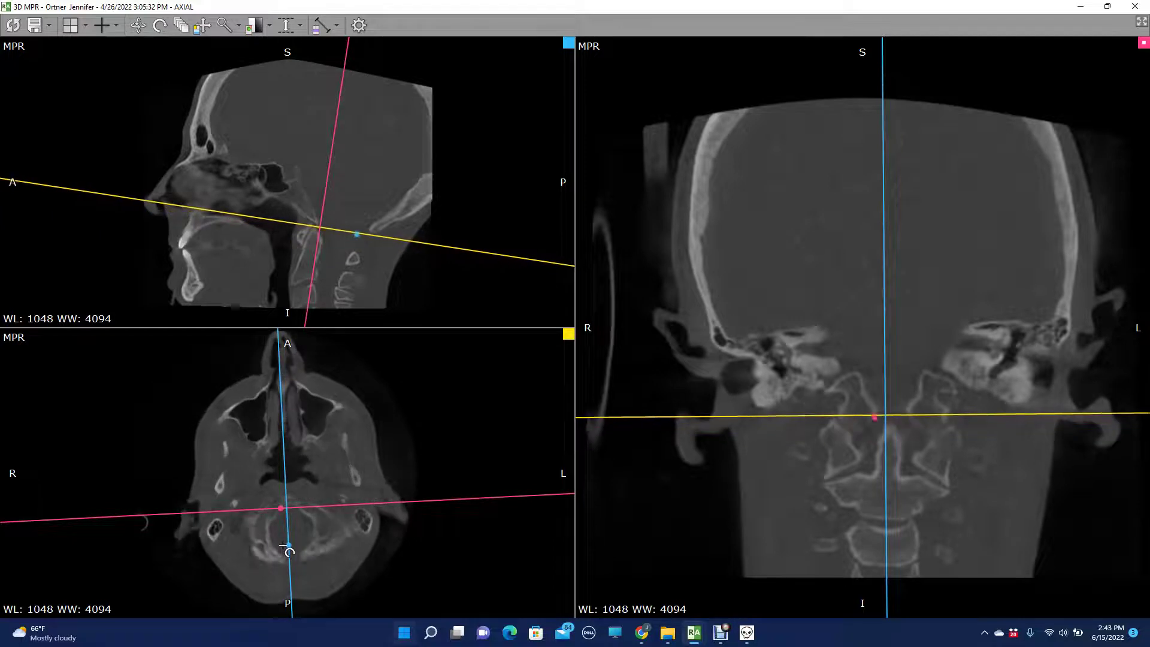
left_click_drag(242, 553, 364, 527)
scroll(362, 491, "down", 10)
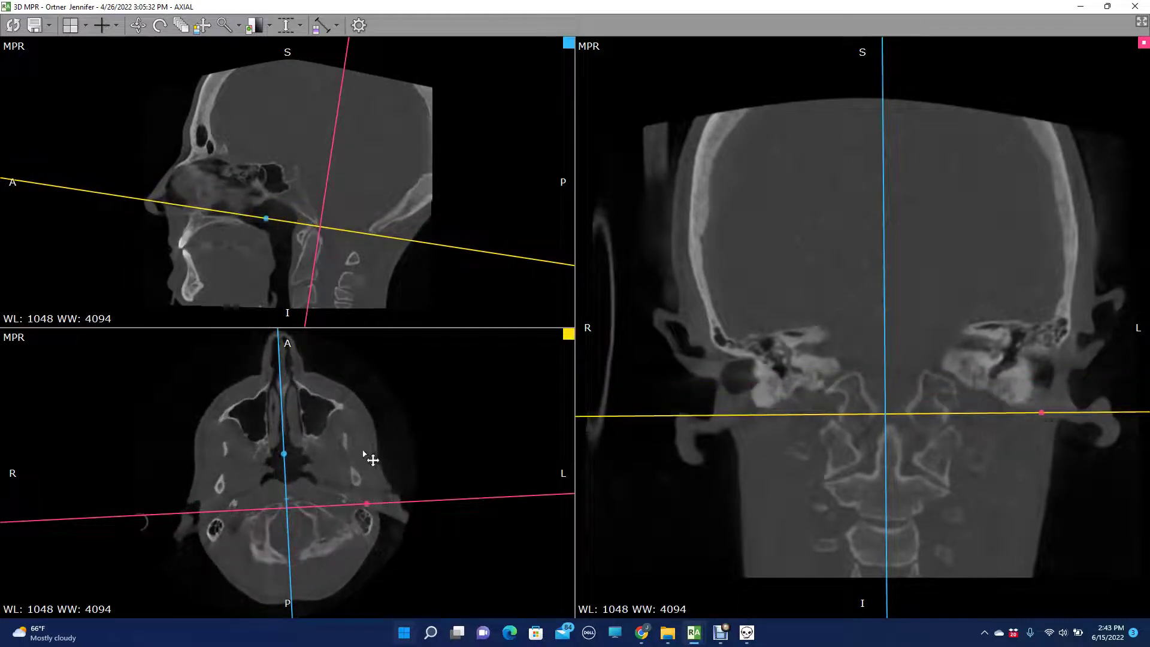
scroll(279, 447, "up", 8)
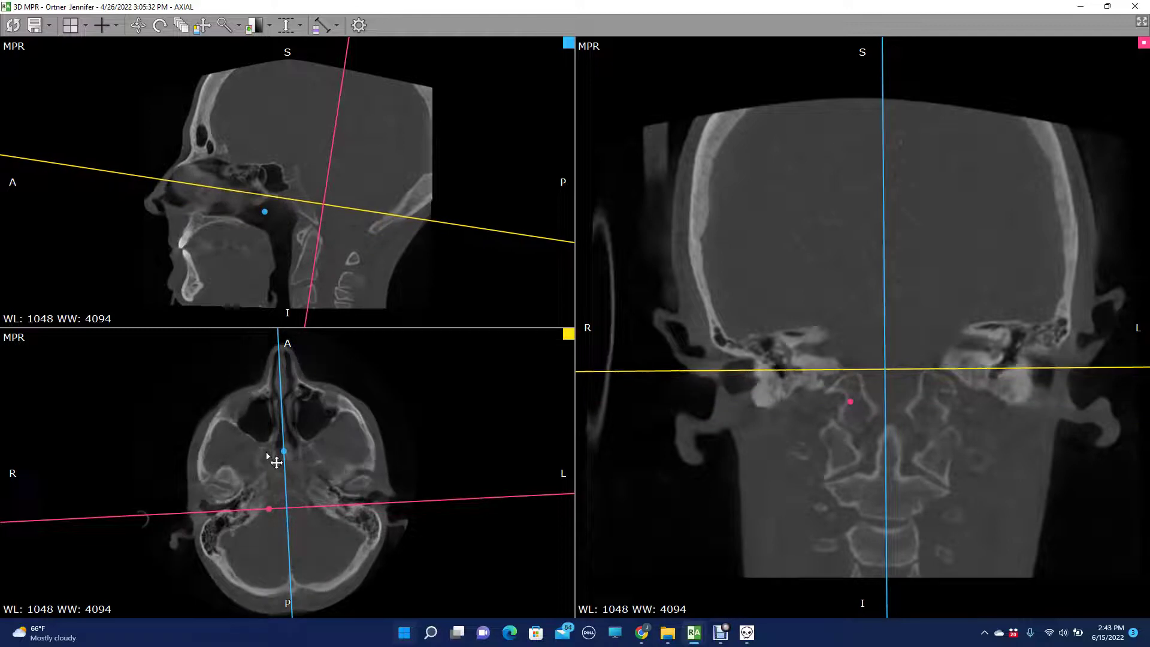
scroll(267, 455, "up", 8)
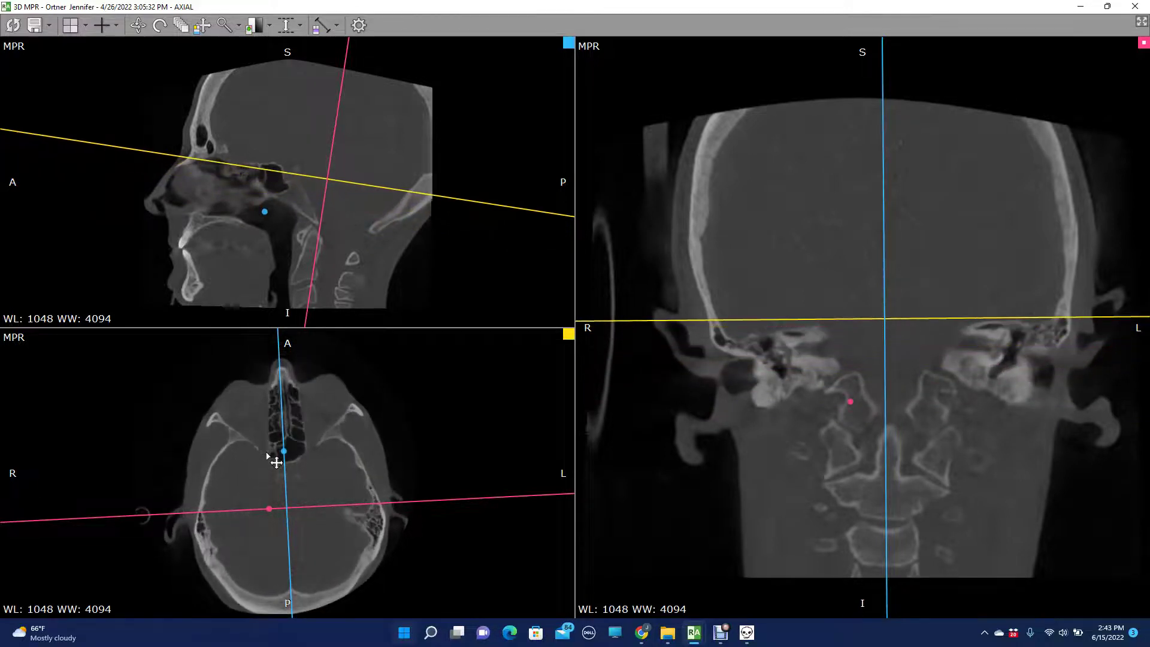
scroll(267, 455, "down", 8)
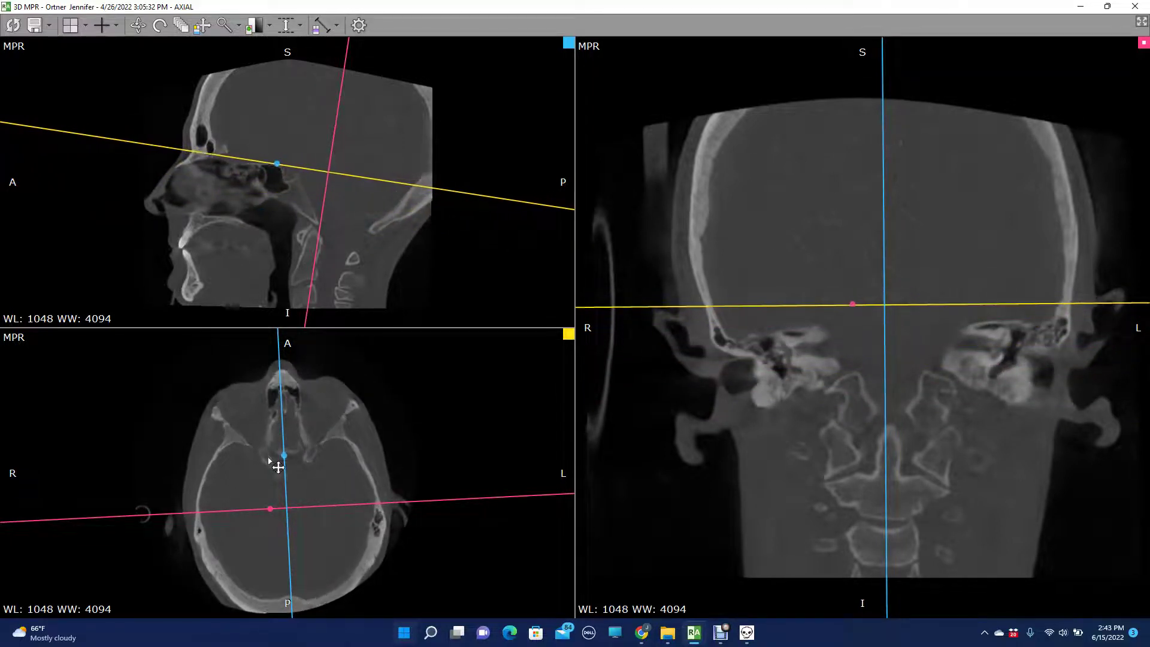
scroll(263, 472, "down", 2)
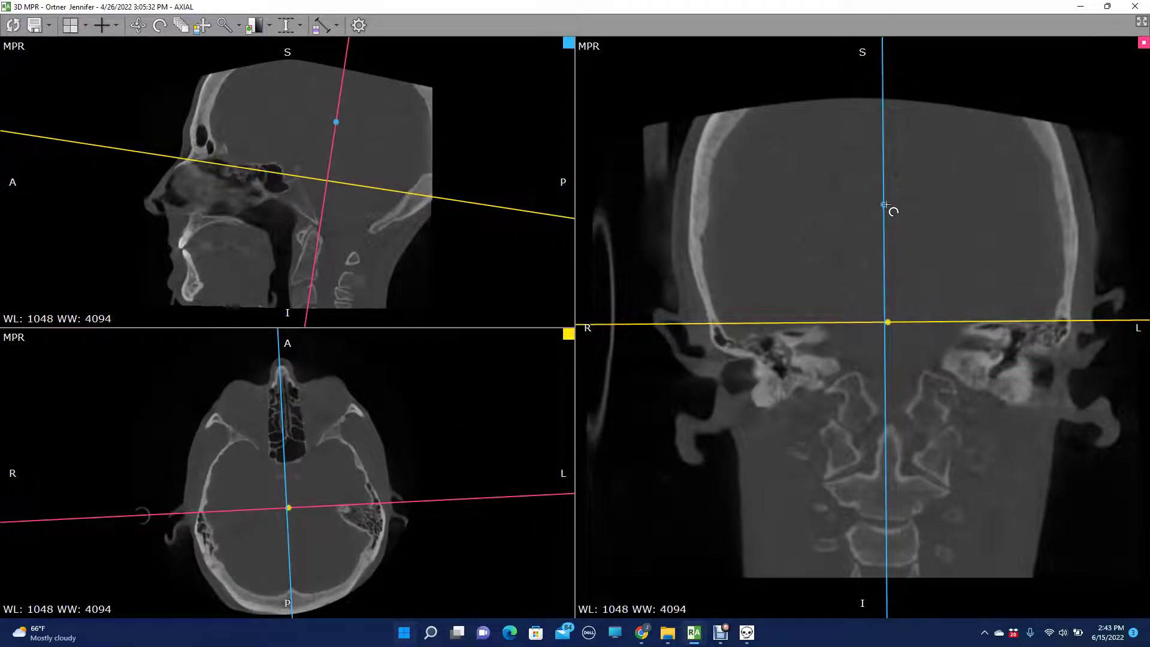
- Enlarge the coronal view, switch to UCCBCTToolBox and lay a vertical angle line along the sagittal plane from above the skull to C2
double_click(761, 182)
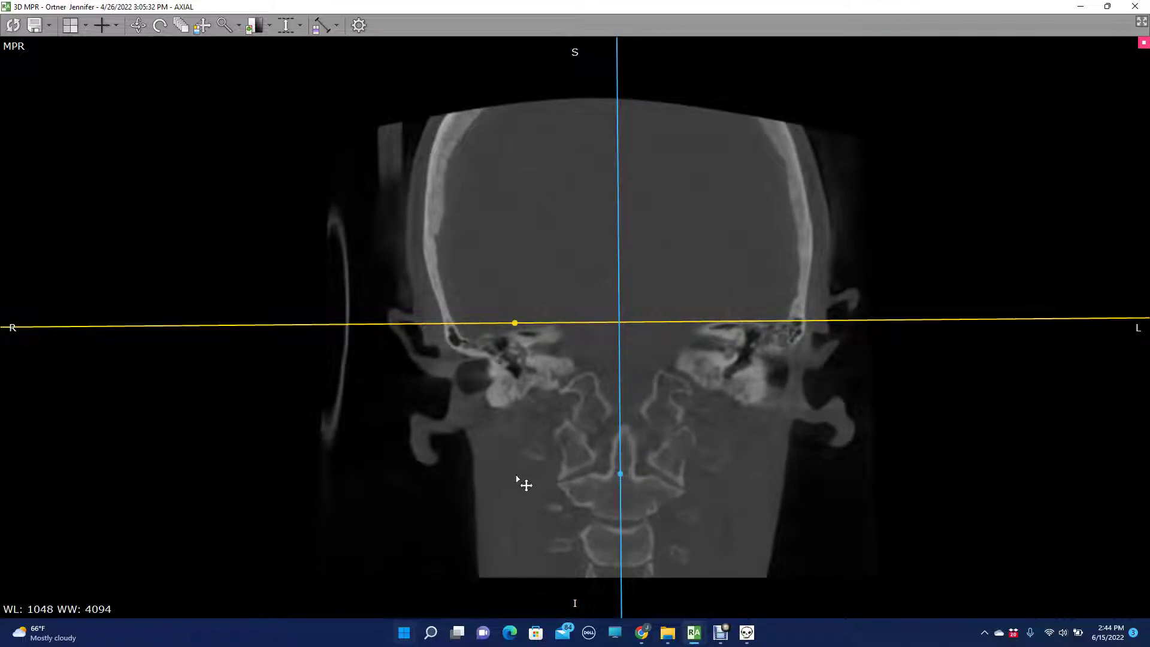
left_click(746, 633)
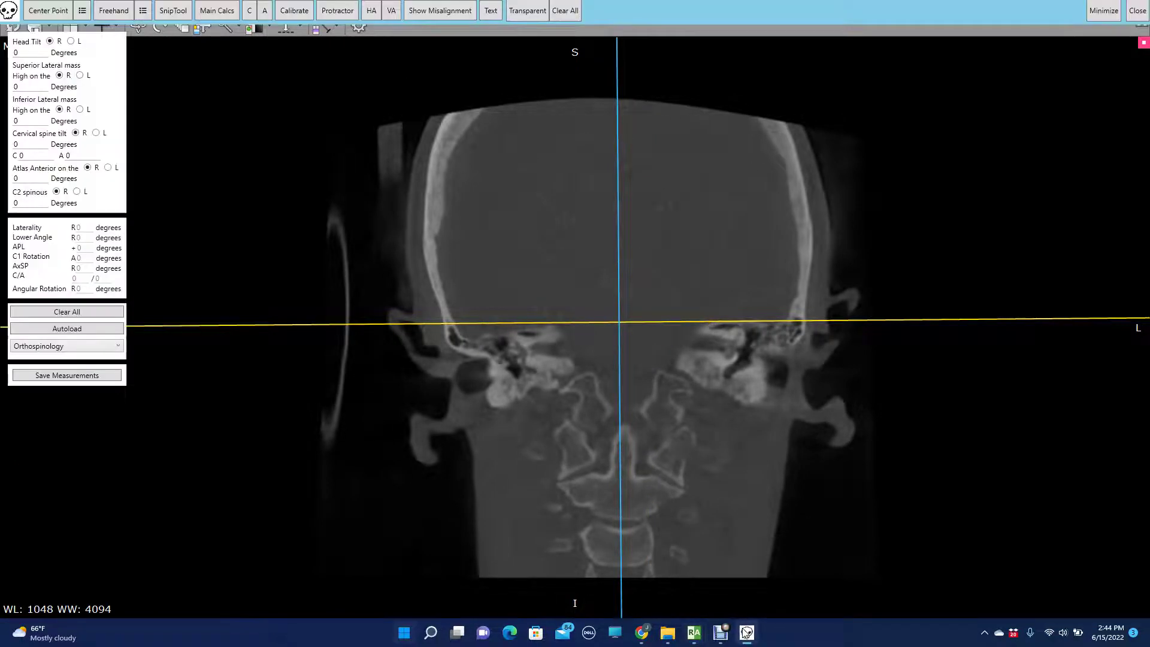
left_click(395, 16)
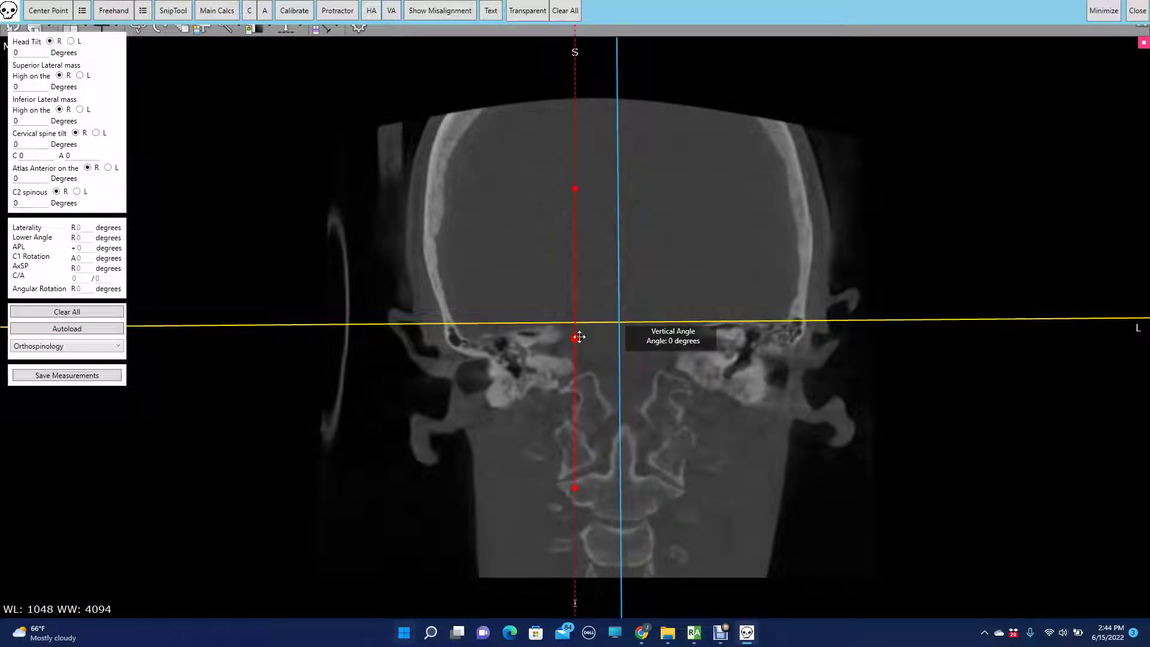
left_click_drag(573, 339, 590, 313)
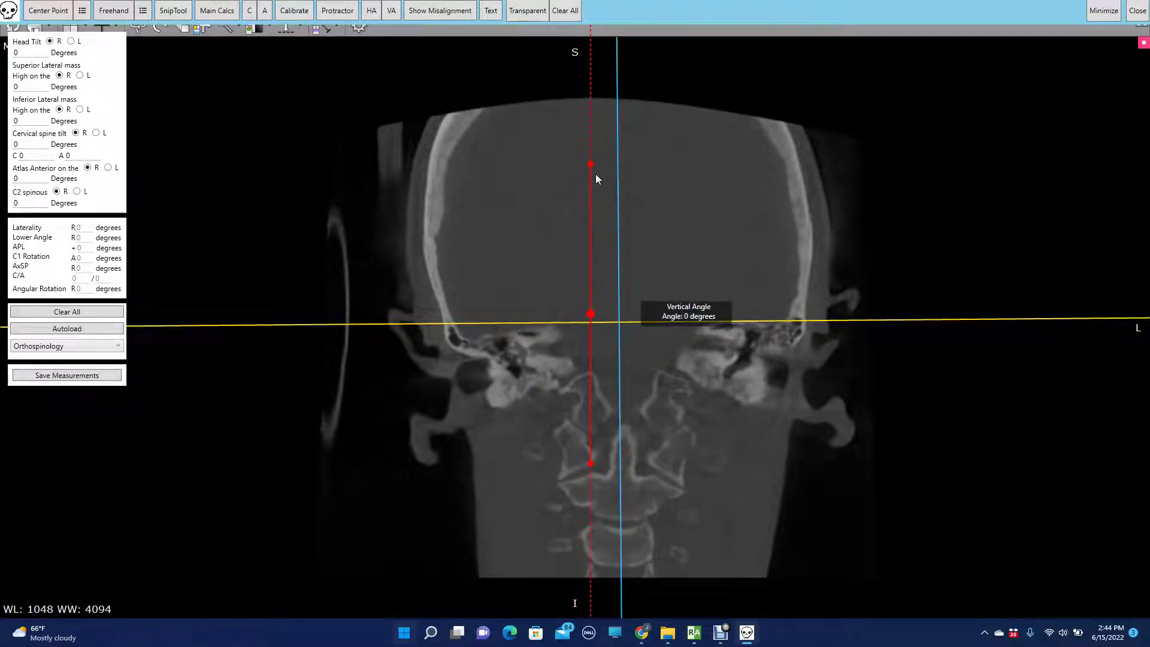
left_click_drag(590, 164, 618, 98)
left_click_drag(591, 464, 621, 515)
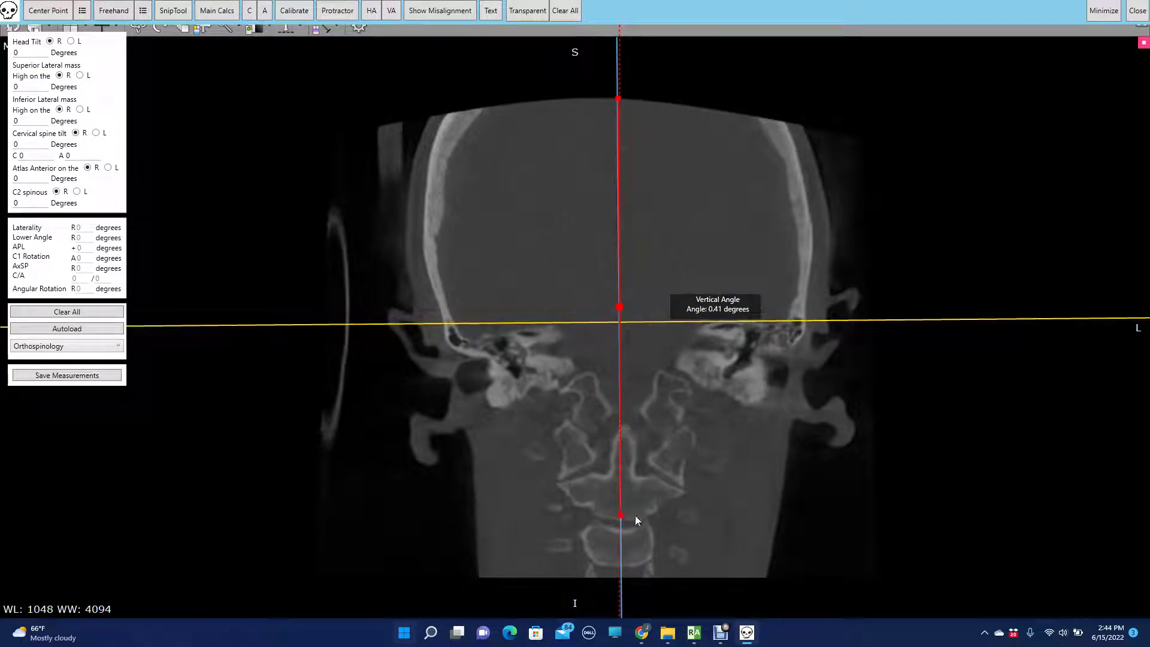
left_click_drag(617, 100, 617, 86)
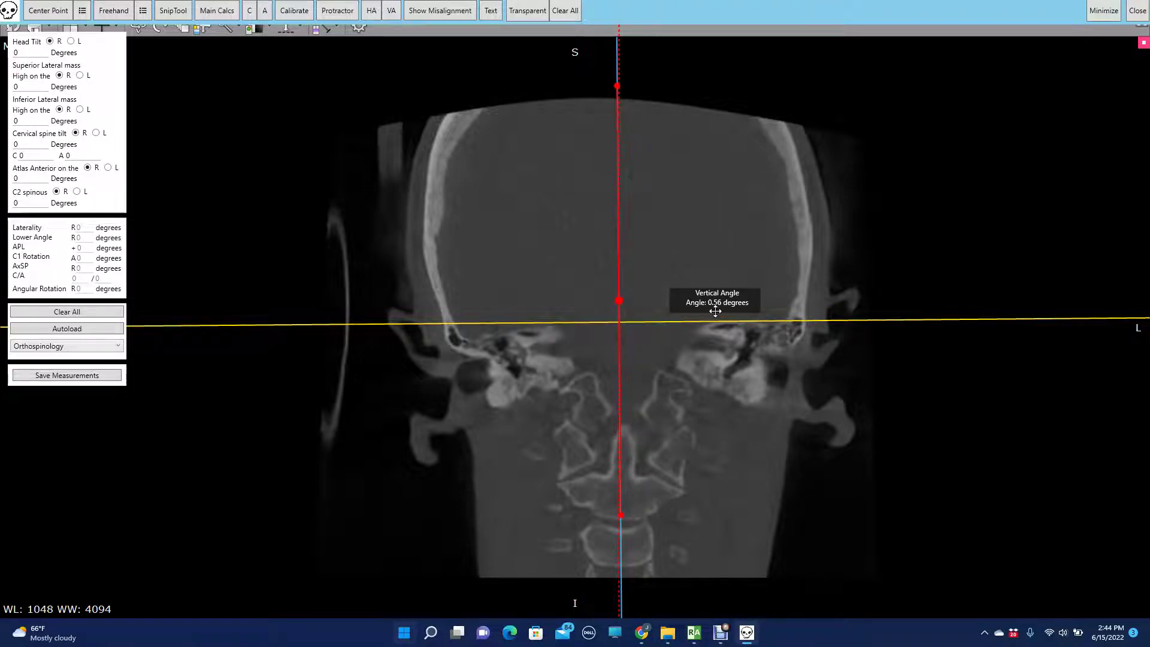
- Set the head tilt to 0.56 degrees, then return to RadiAnt's four-view 3D MPR layout
double_click(16, 51)
type("56")
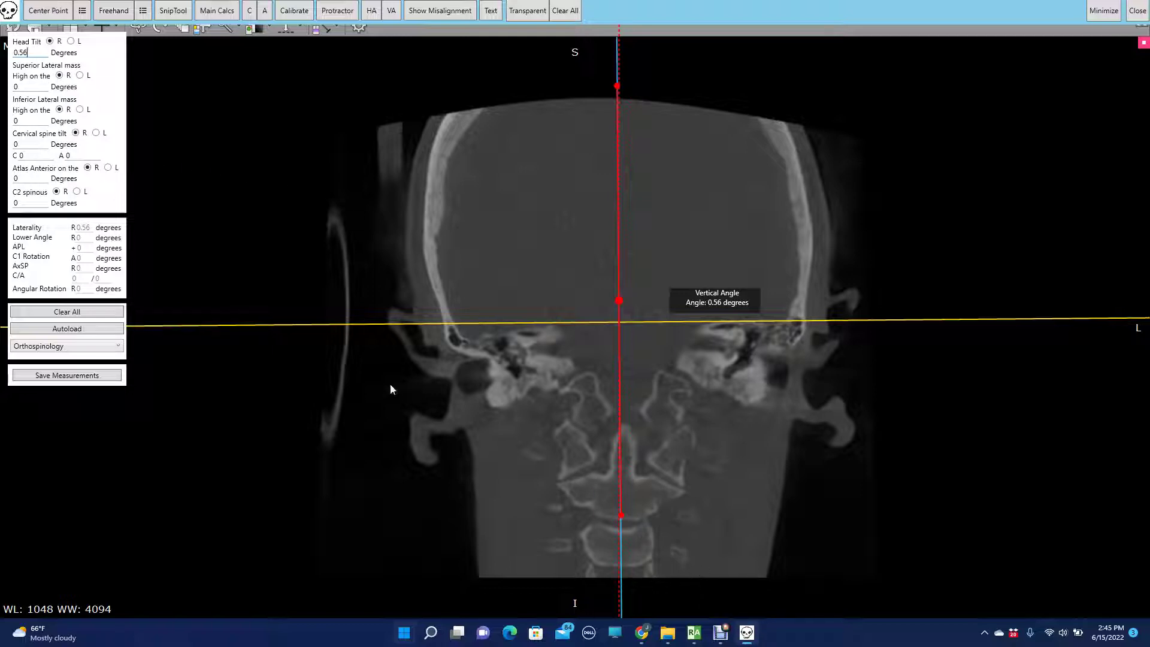
mouse_move(694, 632)
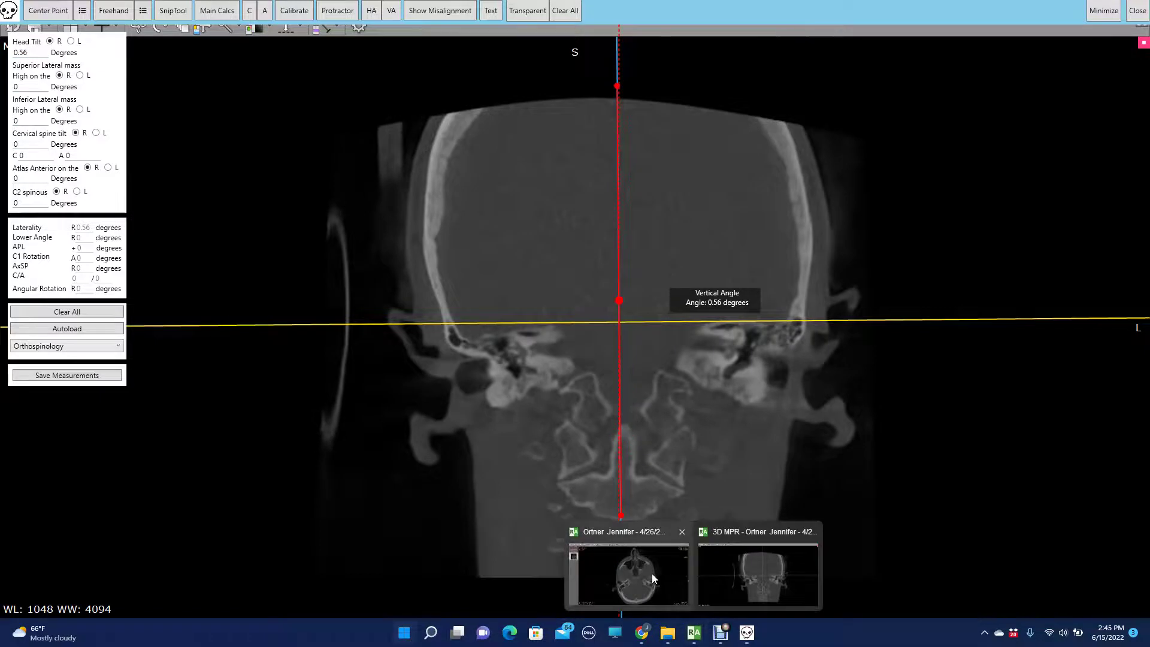
left_click(752, 568)
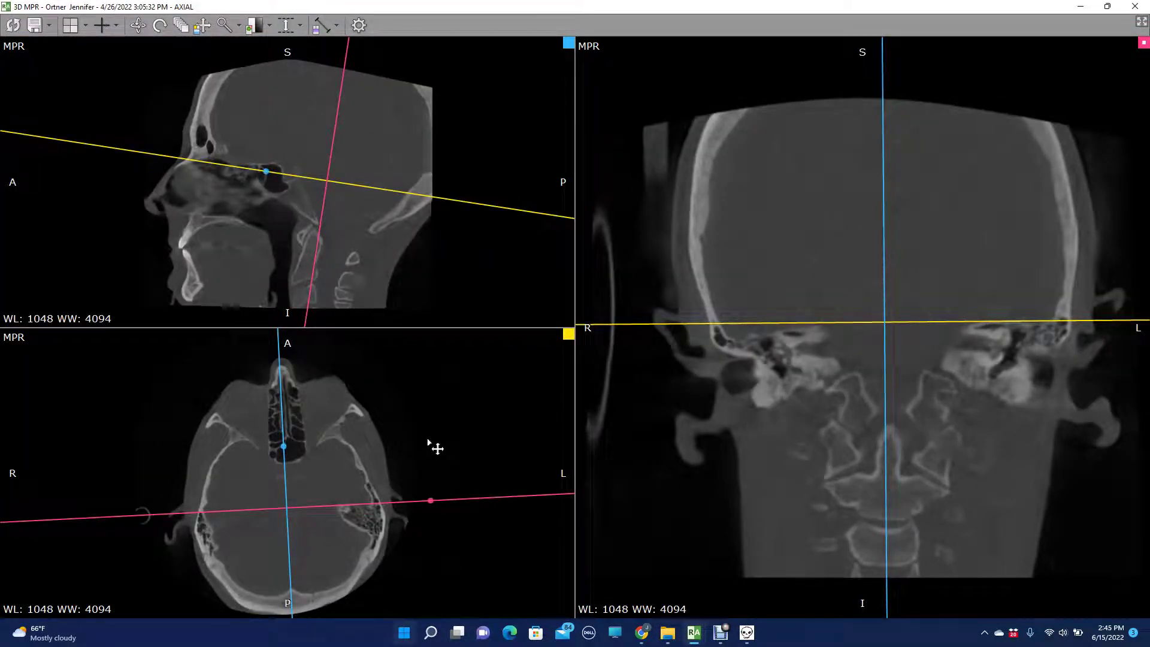
- Move the crosshair to the atlas in the sagittal view, tilt the axial plane through its front and rear arches, and shift the crosshair behind the dens
left_click_drag(336, 188, 307, 243)
left_click_drag(418, 254, 436, 292)
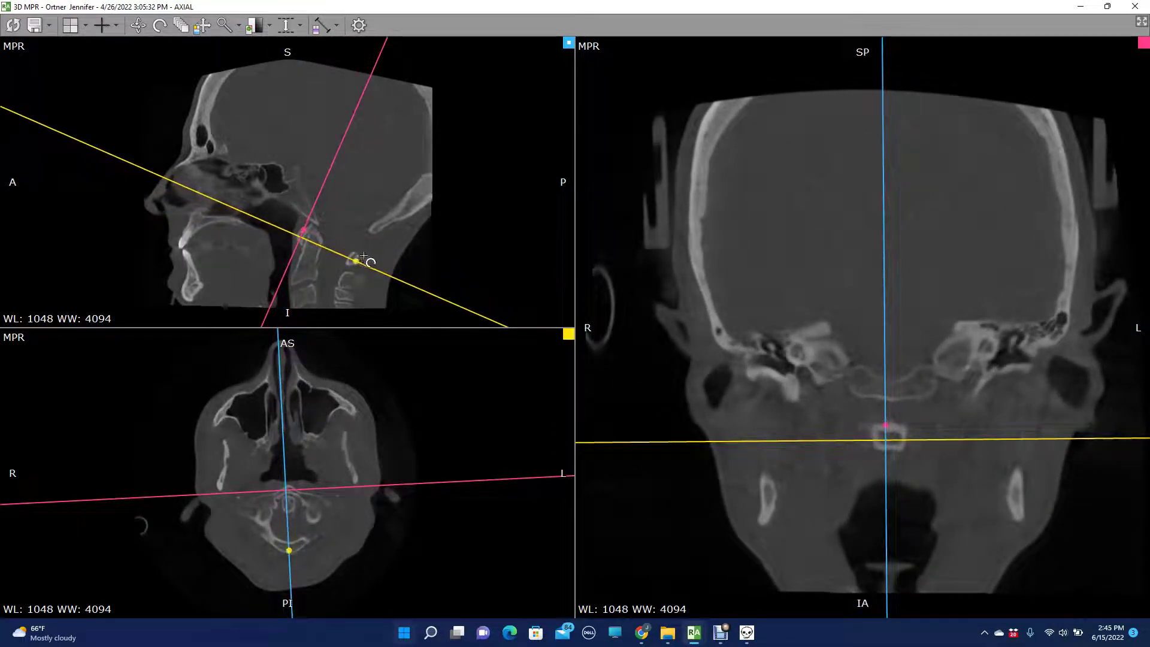
left_click_drag(310, 245, 337, 236)
- Step through the tilted axial slices around the atlas to examine its arches and lateral masses on both sides
scroll(321, 483, "up", 3)
scroll(312, 518, "down", 6)
scroll(311, 534, "down", 5)
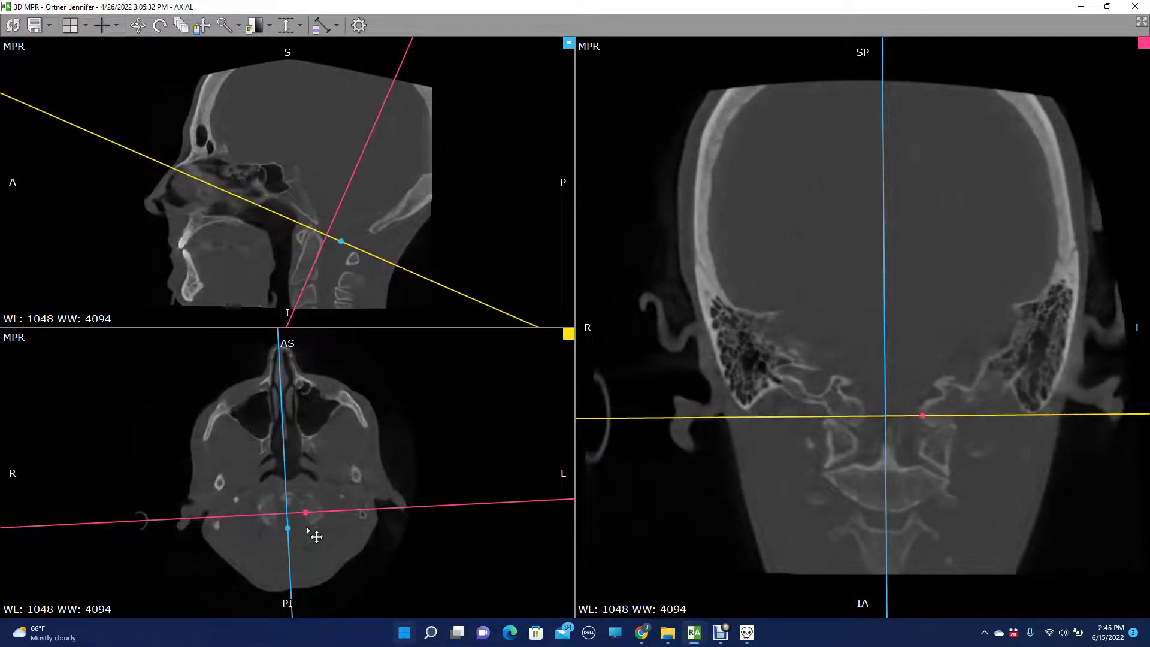
scroll(311, 535, "down", 2)
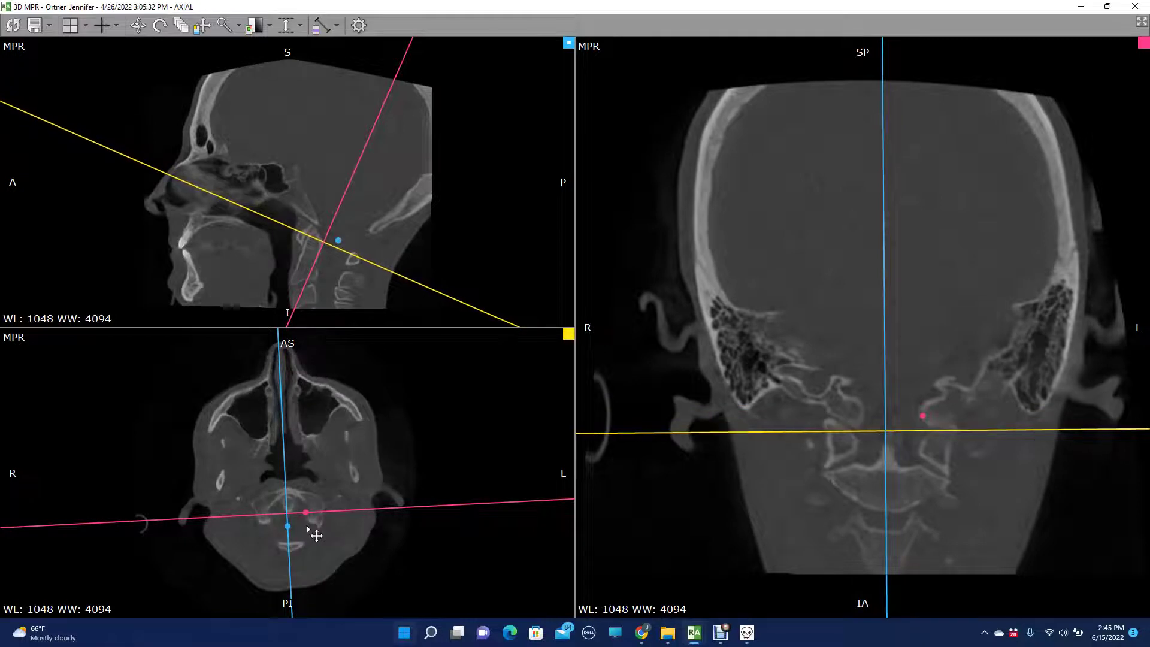
scroll(290, 506, "down", 4)
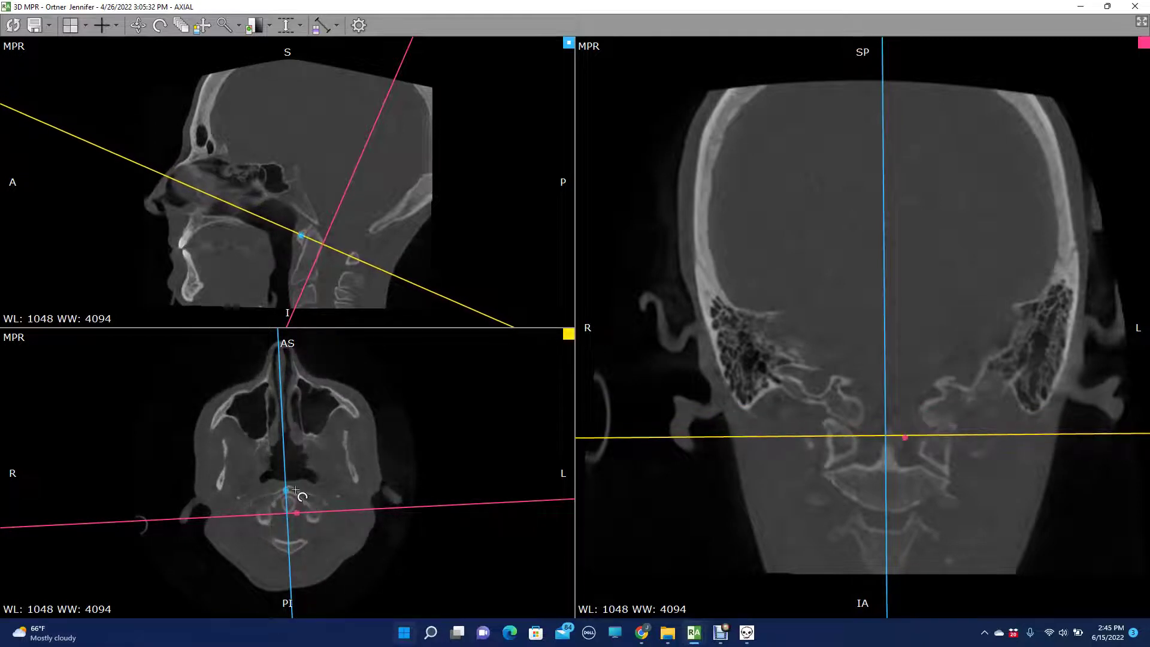
scroll(307, 503, "up", 2)
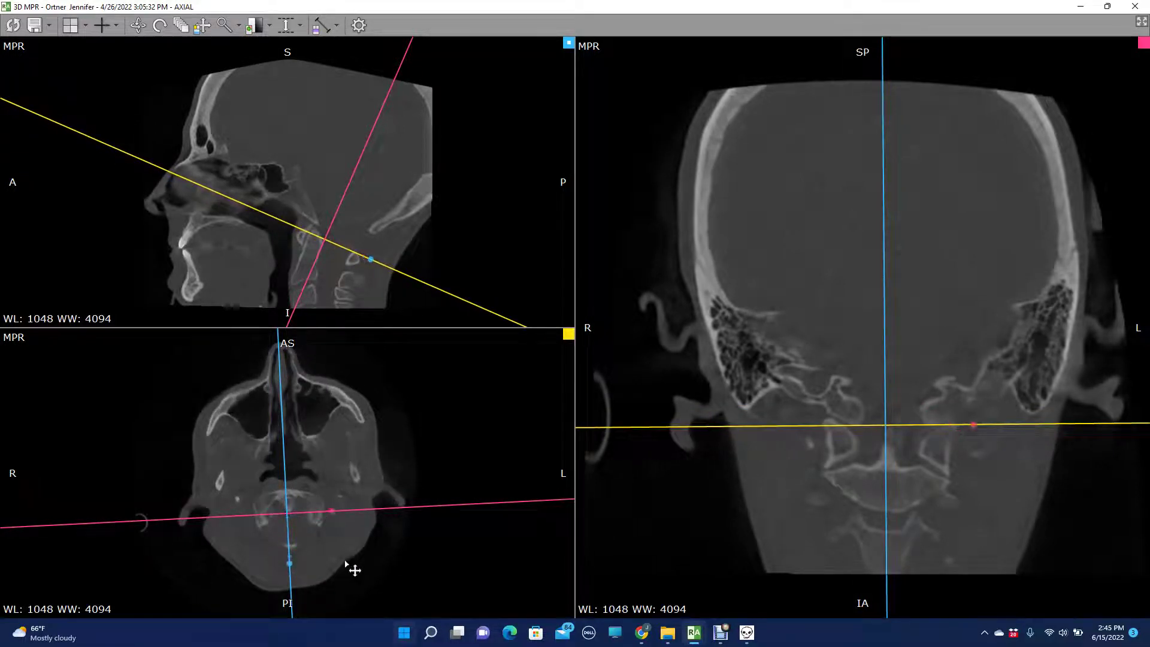
scroll(384, 553, "up", 2)
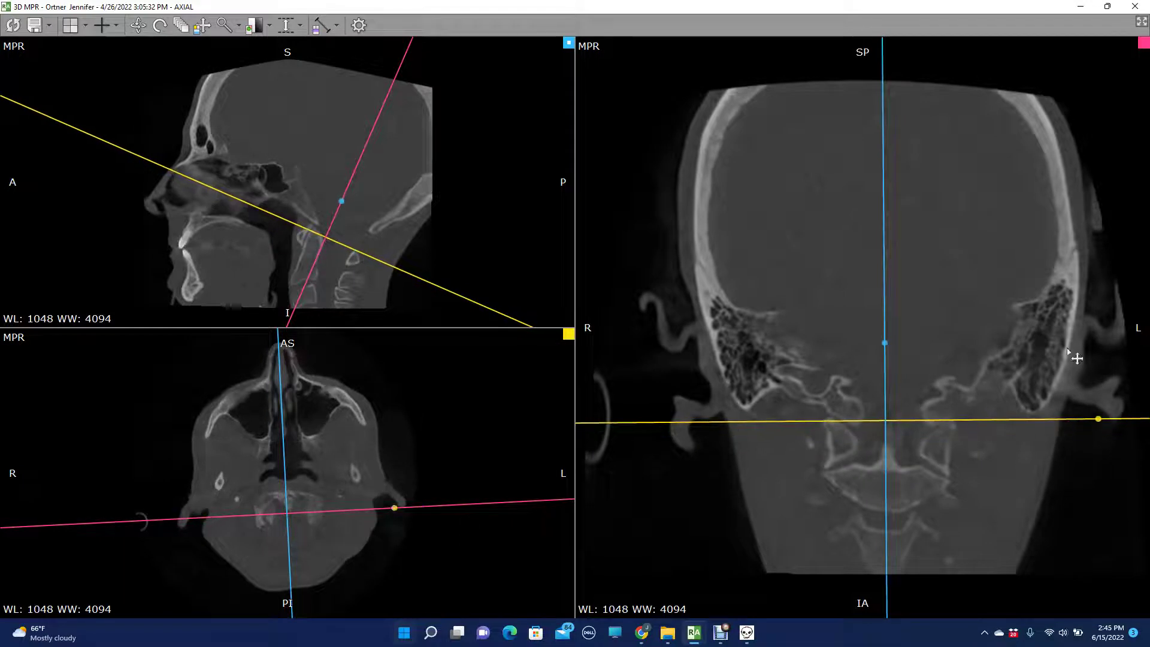
scroll(303, 513, "up", 1)
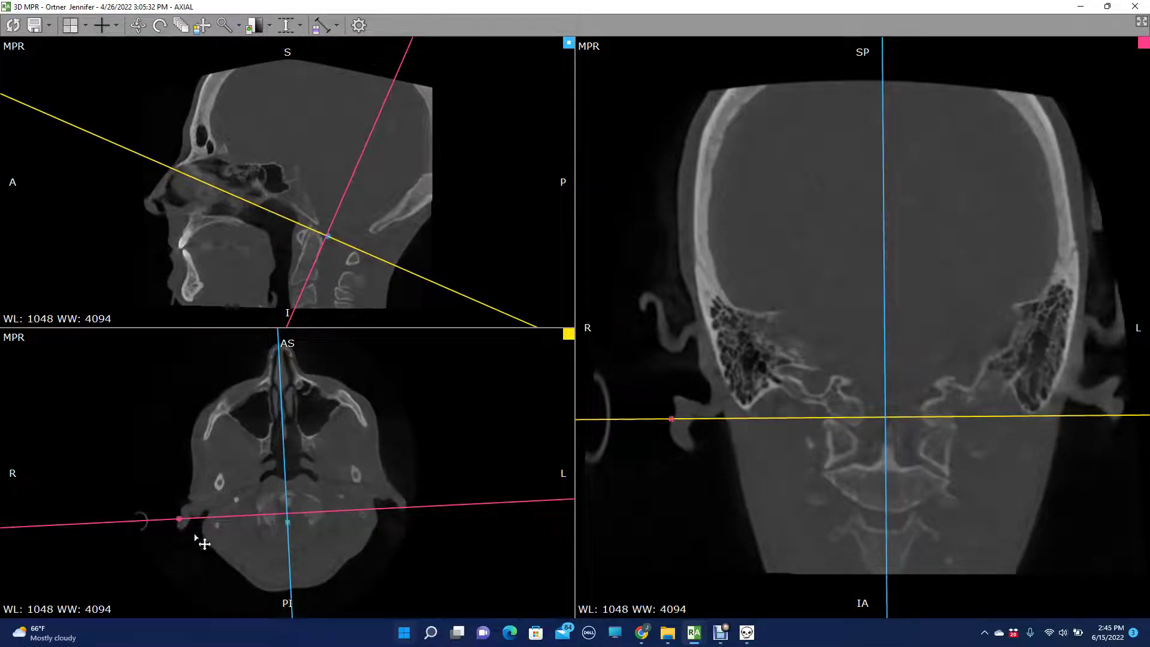
scroll(252, 545, "down", 3)
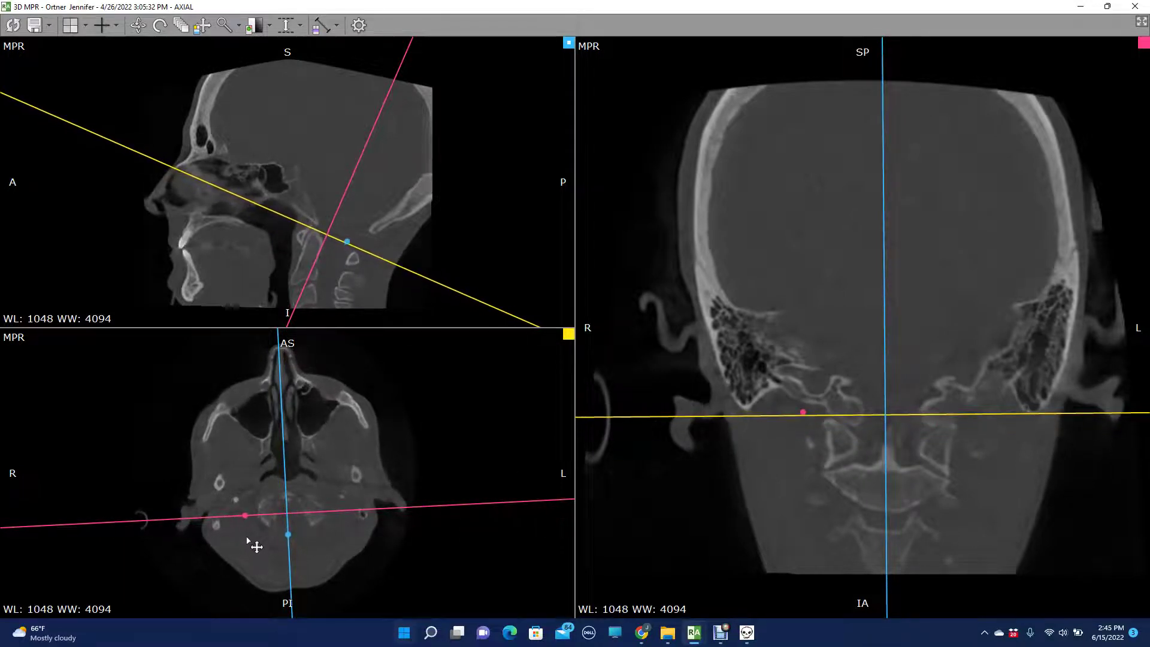
scroll(252, 545, "down", 2)
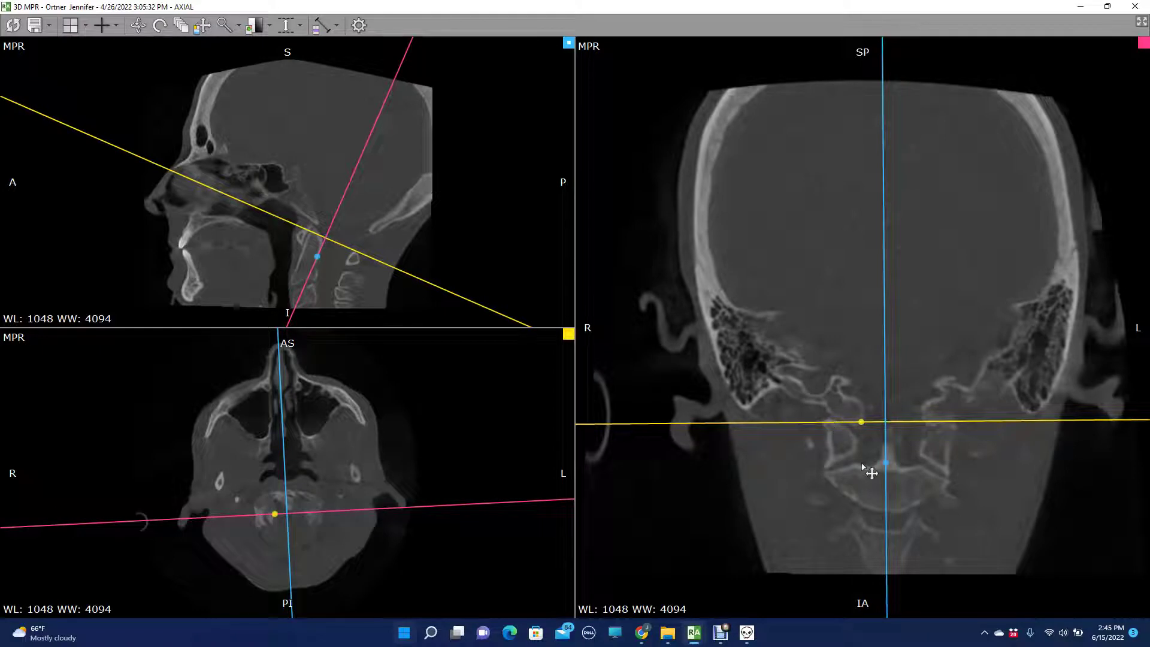
scroll(872, 472, "down", 1)
scroll(862, 466, "up", 2)
- Move the crosshair to atlas level in the coronal view and rotate the axial plane to follow the tilt of the atlas lateral masses
left_click_drag(885, 422, 884, 418)
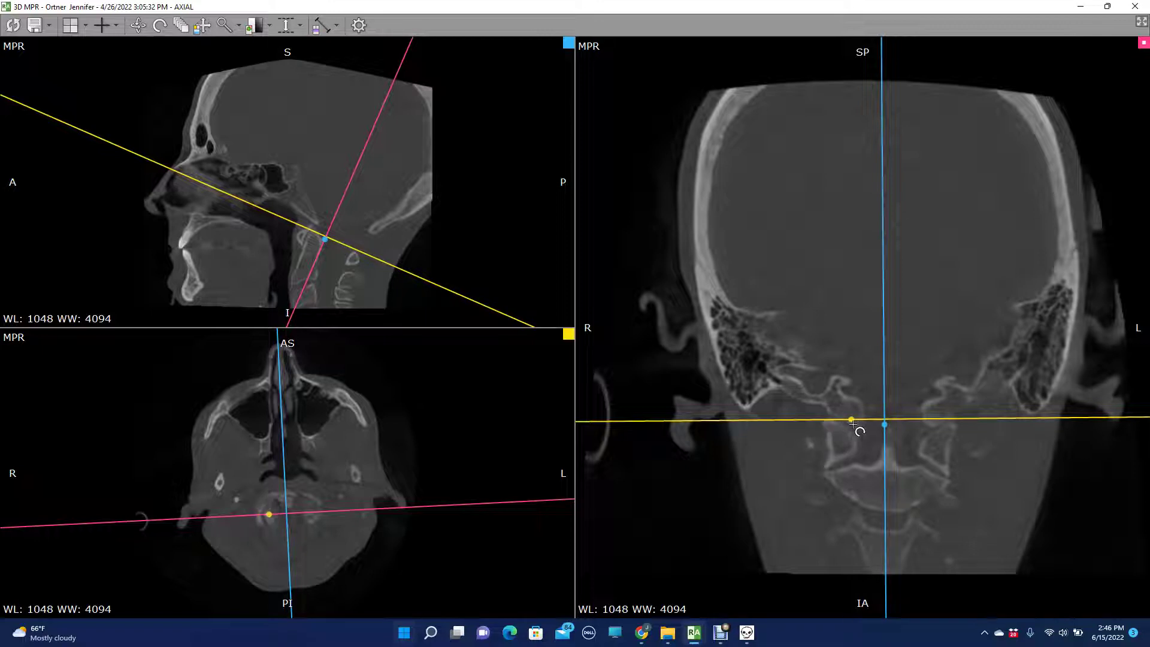
left_click_drag(891, 427, 890, 442)
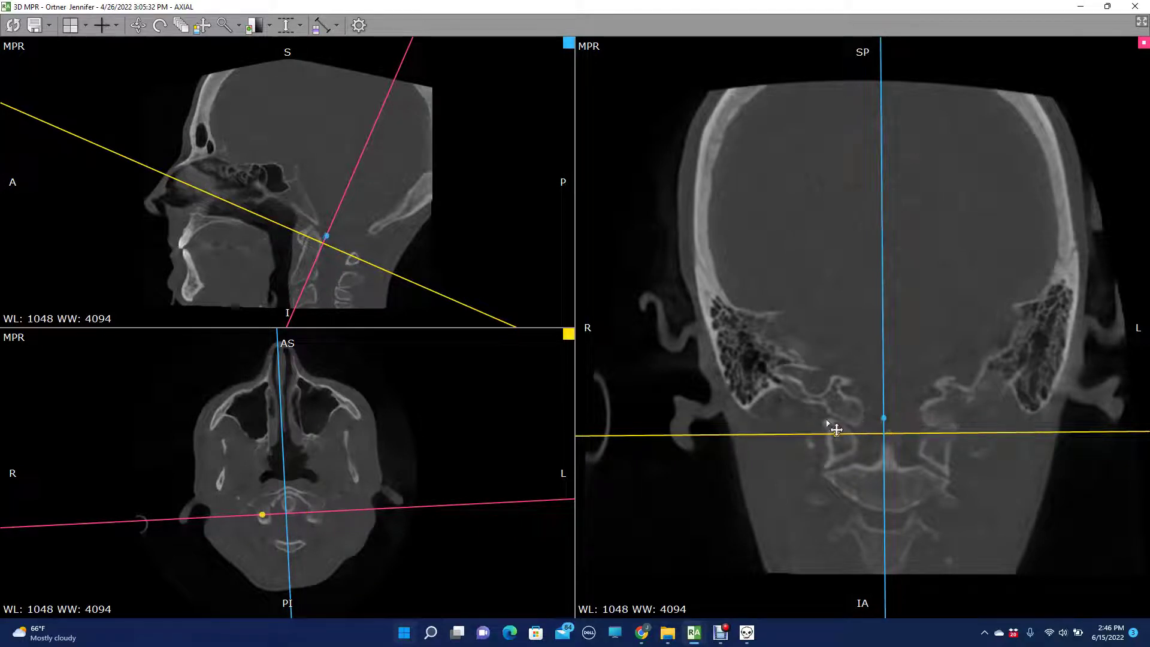
left_click_drag(699, 431, 714, 422)
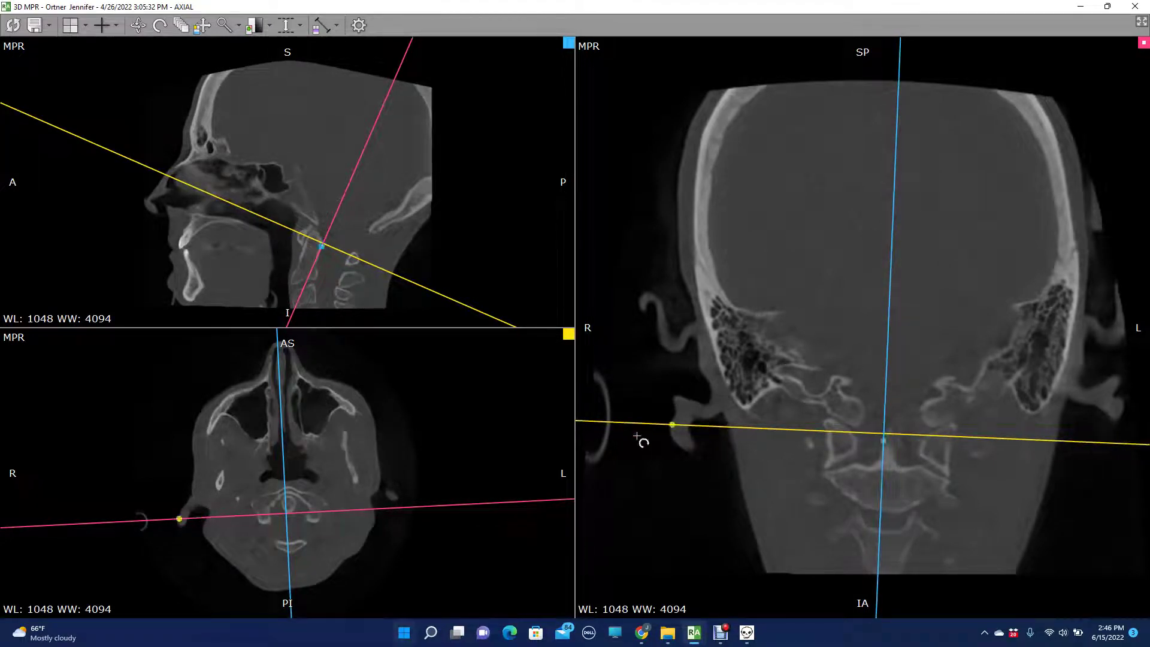
- Enlarge the axial view, zoom in on the head and step to a slice that shows the atlas arches and lateral masses
double_click(461, 451)
left_click_drag(630, 460, 628, 386)
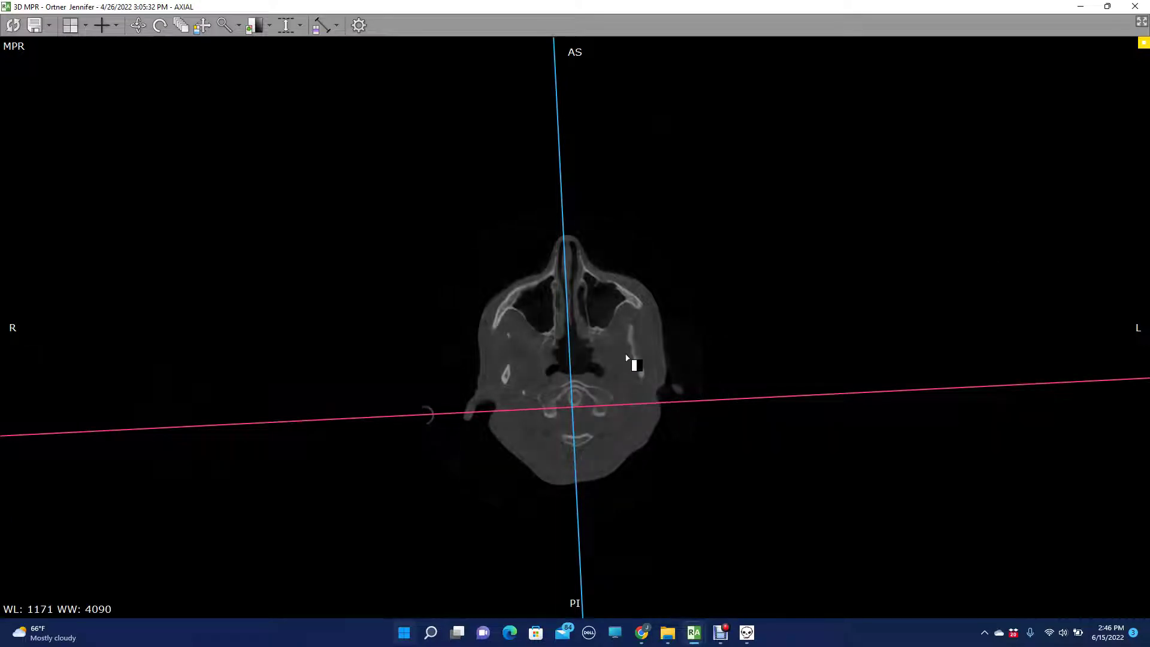
left_click(224, 24)
left_click_drag(651, 430, 586, 249)
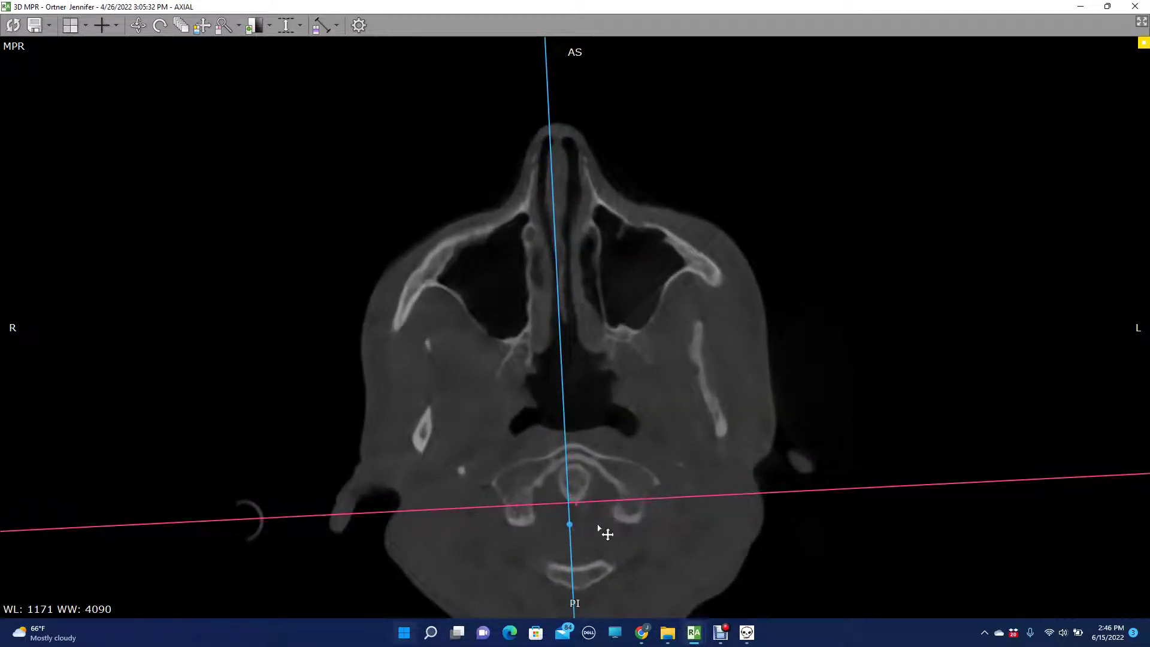
scroll(632, 534, "down", 4)
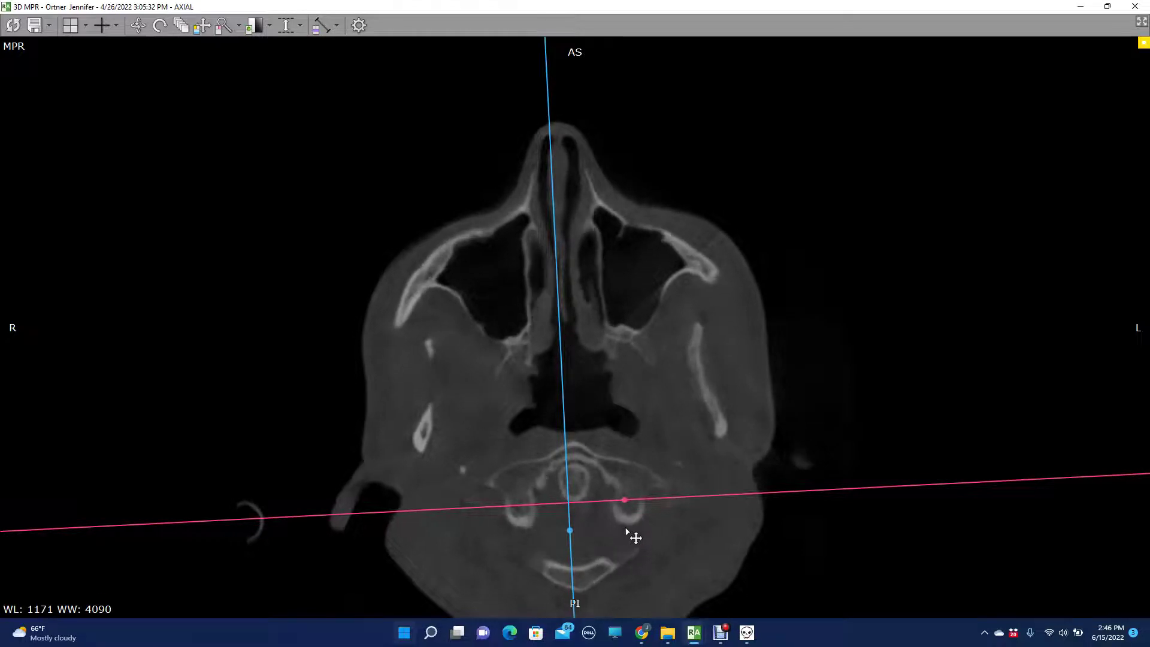
- Zoom in on the atlas in the axial view and find a slice showing the rear edges of both lateral masses
scroll(632, 535, "down", 5)
scroll(633, 535, "down", 3)
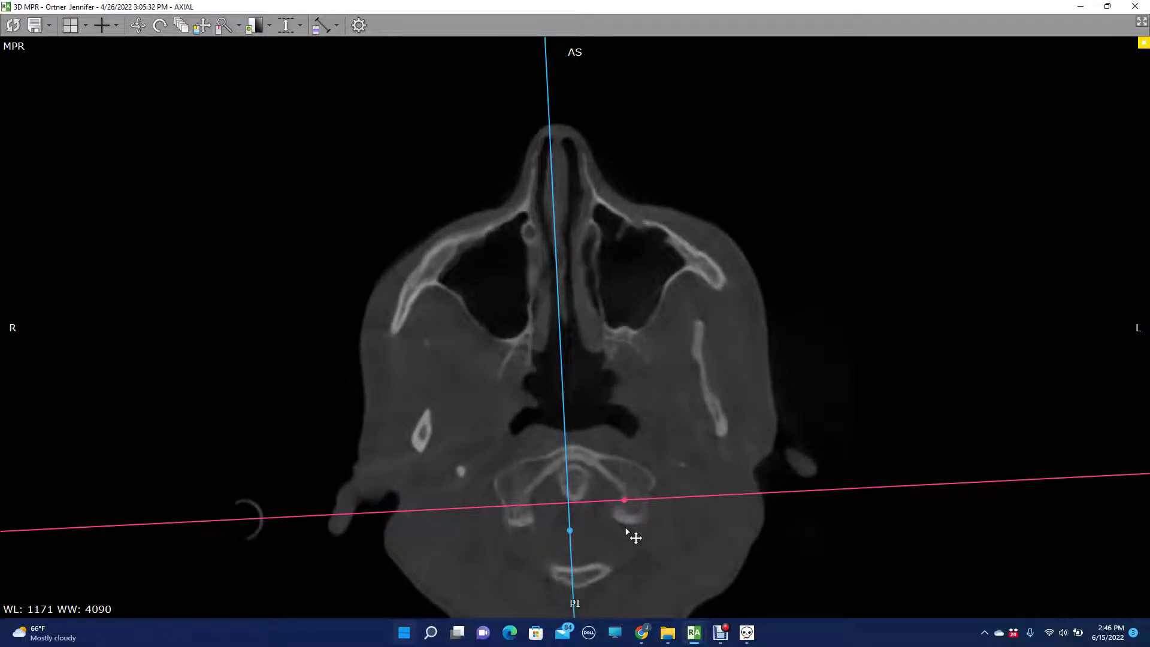
left_click_drag(473, 333, 472, 251)
left_click_drag(486, 352, 473, 218)
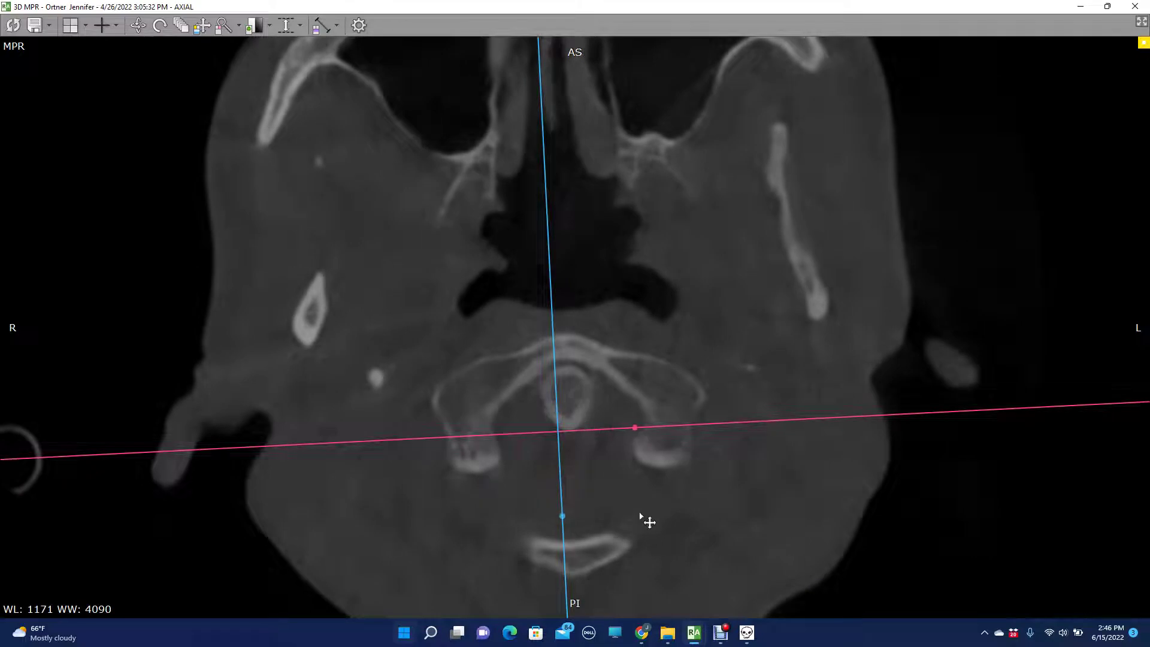
scroll(647, 521, "down", 2)
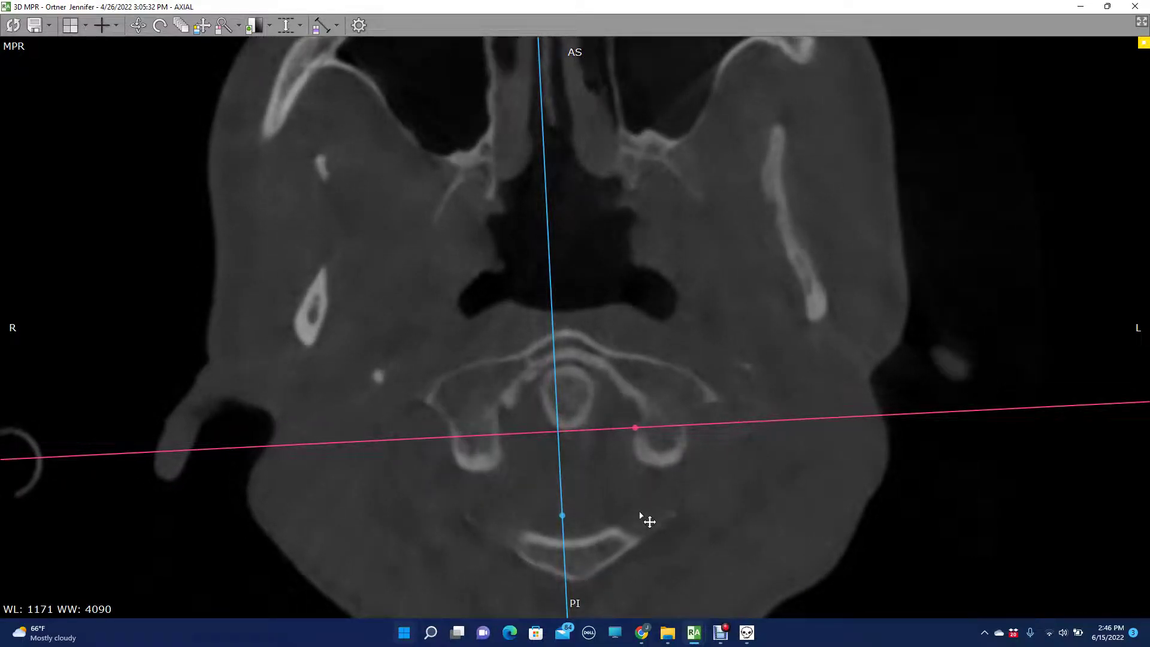
- Switch to UCCBCTToolBox, clear the vertical angle drawing and draw a protractor with its first arm along the blue midline
left_click(746, 631)
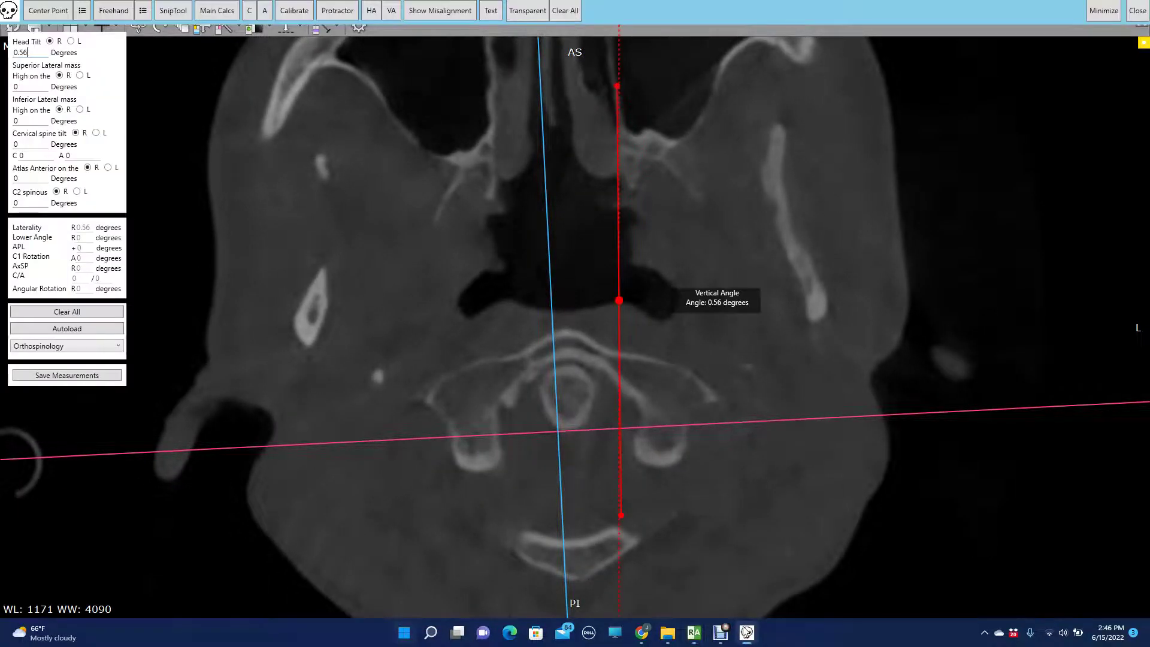
left_click(565, 12)
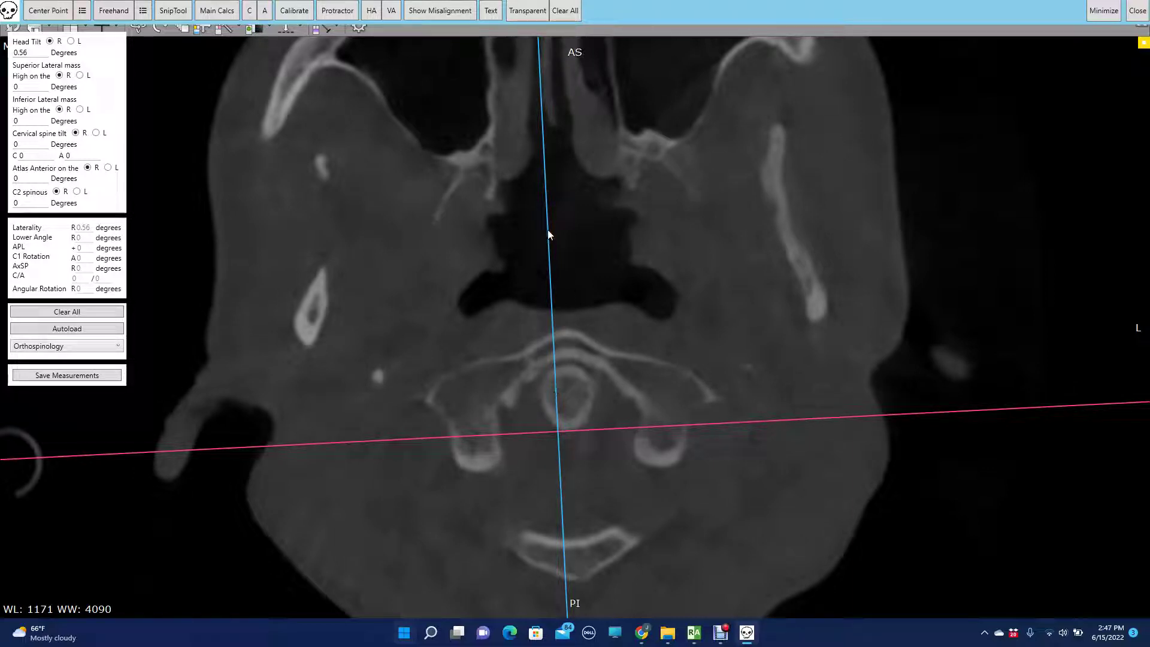
left_click(561, 497)
left_click(757, 510)
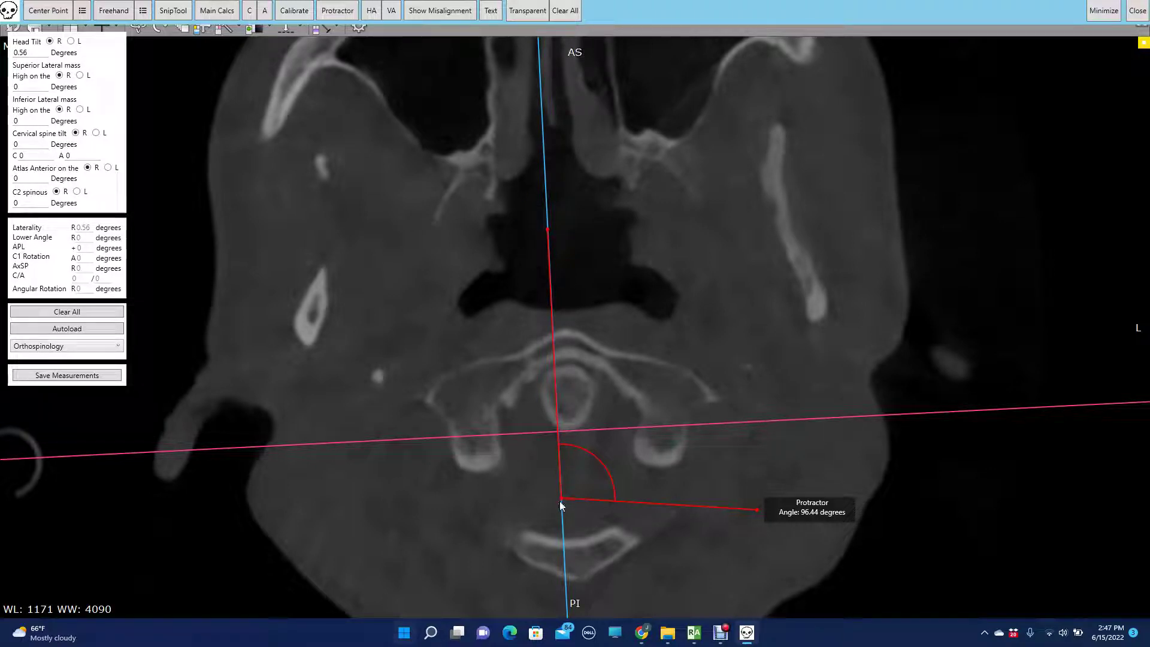
- Place the protractor vertex behind the right lateral mass, align its arm with the rear of the left one, and move the angle label aside
left_click_drag(561, 504, 477, 471)
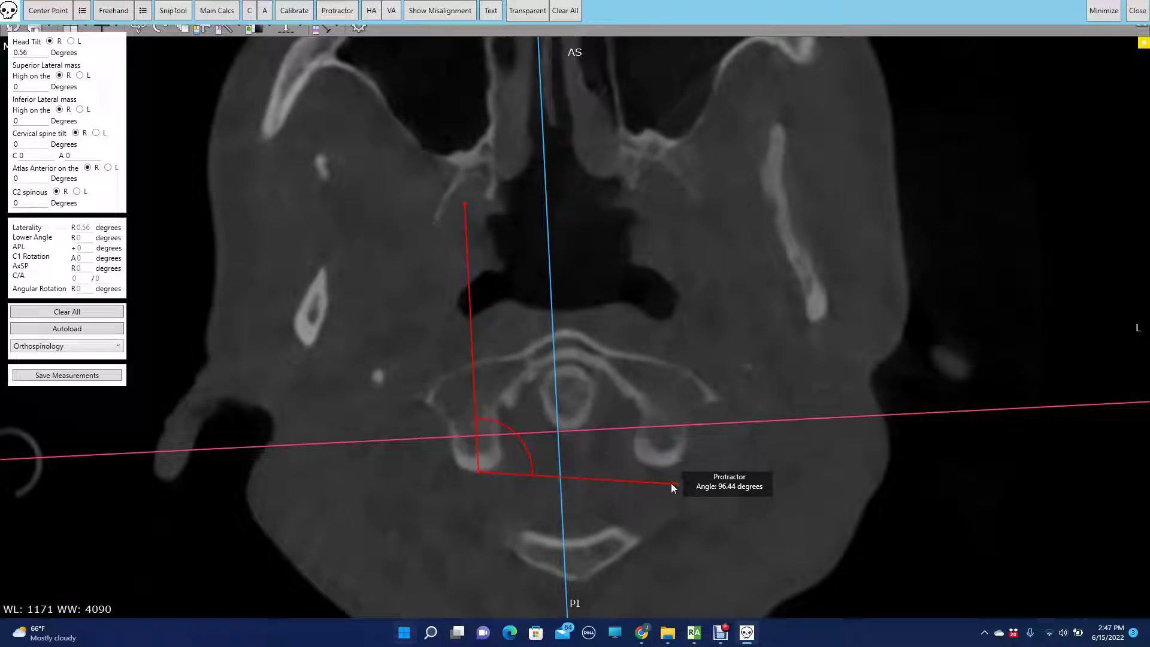
left_click_drag(675, 484, 690, 465)
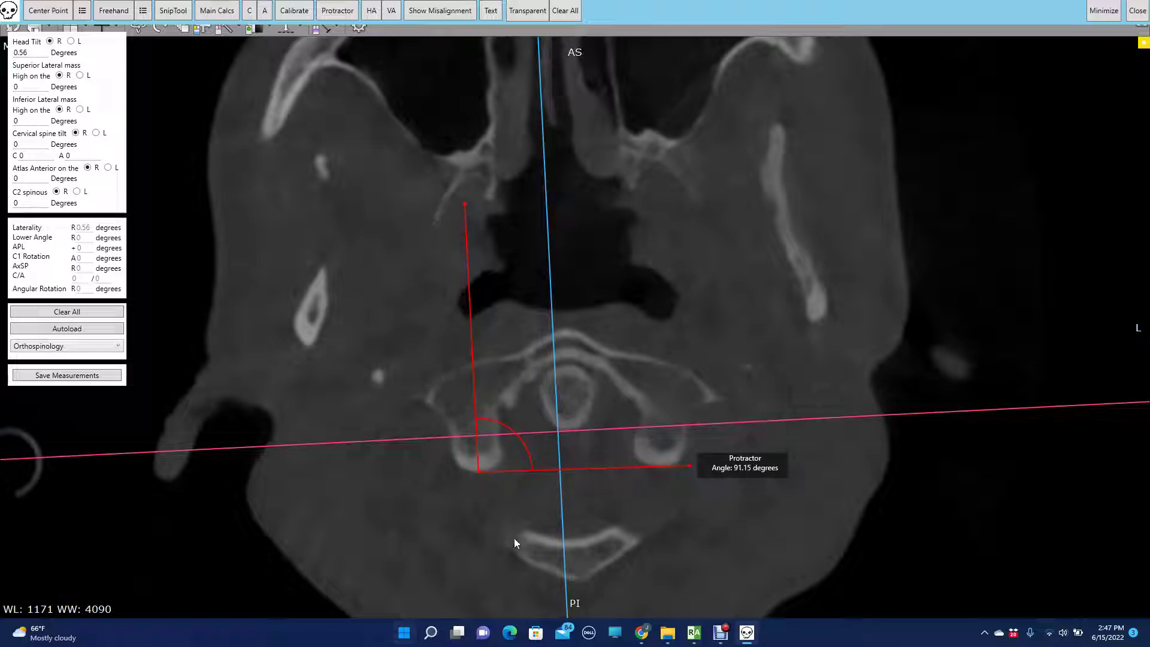
left_click_drag(742, 471, 640, 382)
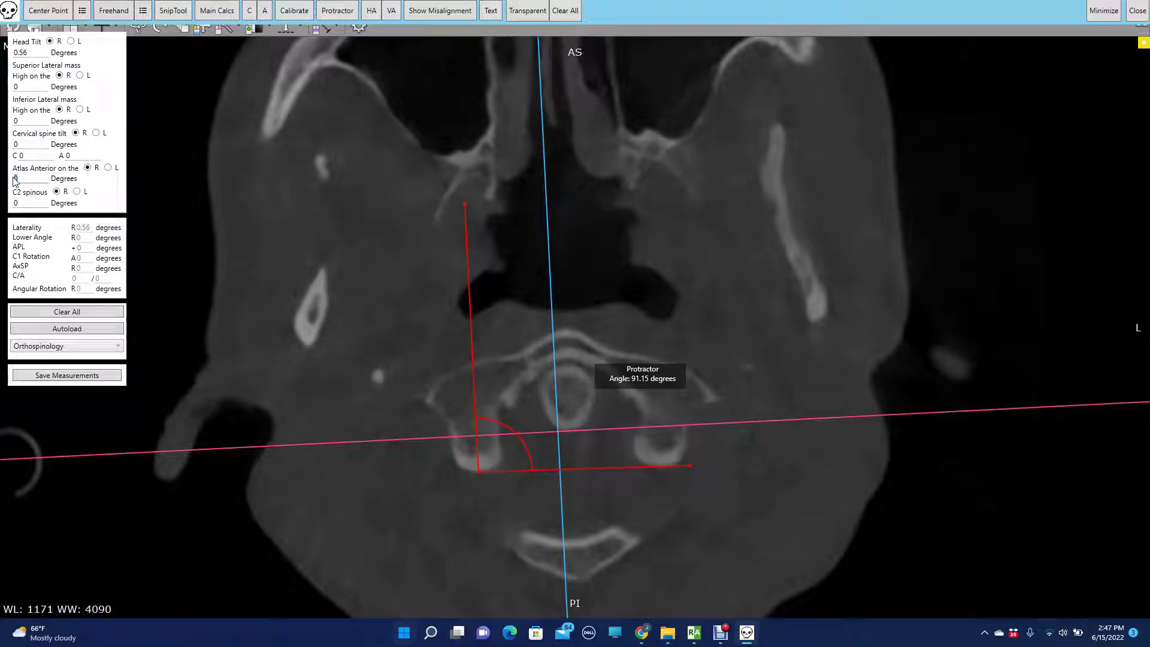
- Record the atlas as anterior on the right by 1.15 degrees, and toggle the head tilt side to left and back to right
type("1.15")
key("BackSpace")
key("BackSpace")
key("BackSpace")
type("1.15")
left_click(71, 40)
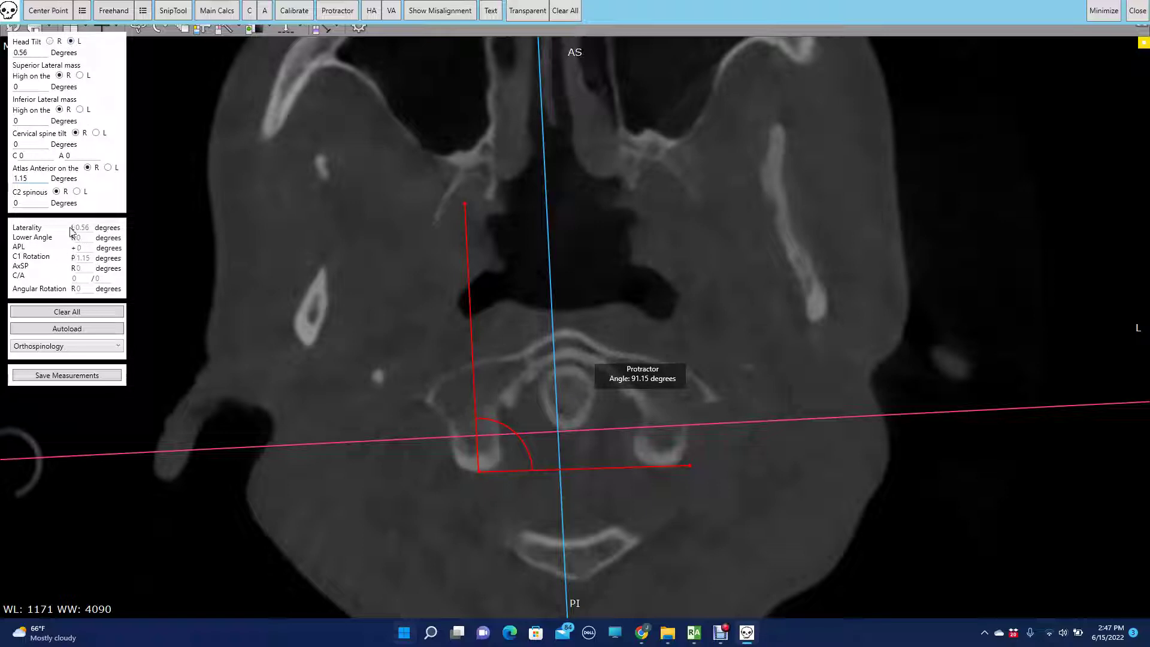
left_click(49, 41)
- Change to a slice showing the full rear arch of the atlas and lay the protractor over its lateral masses for comparison
mouse_move(693, 629)
left_click(708, 583)
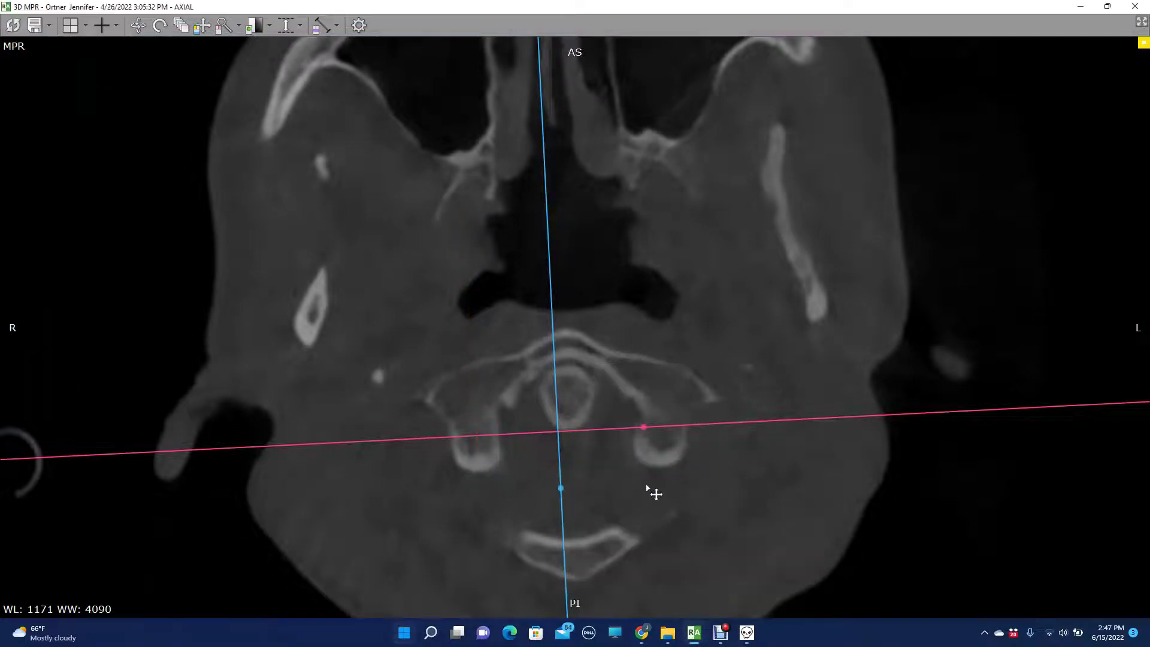
left_click(746, 633)
left_click_drag(479, 473, 471, 458)
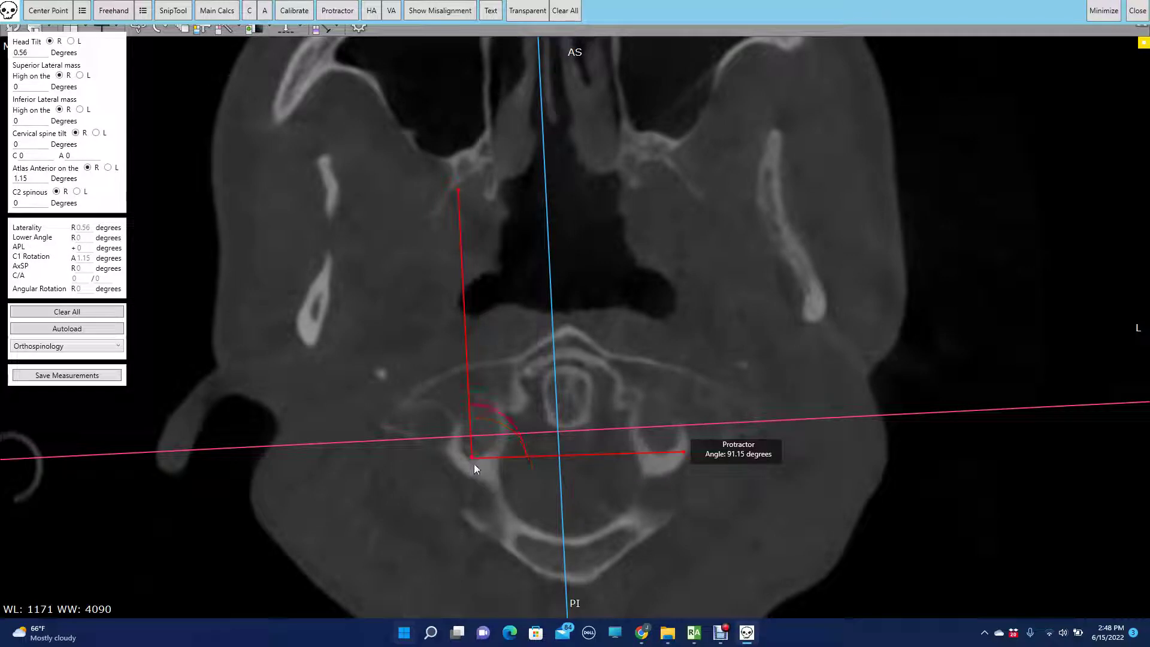
- Return the axial view to the measured atlas slice and reposition the protractor along the rear edges of the lateral masses
mouse_move(695, 635)
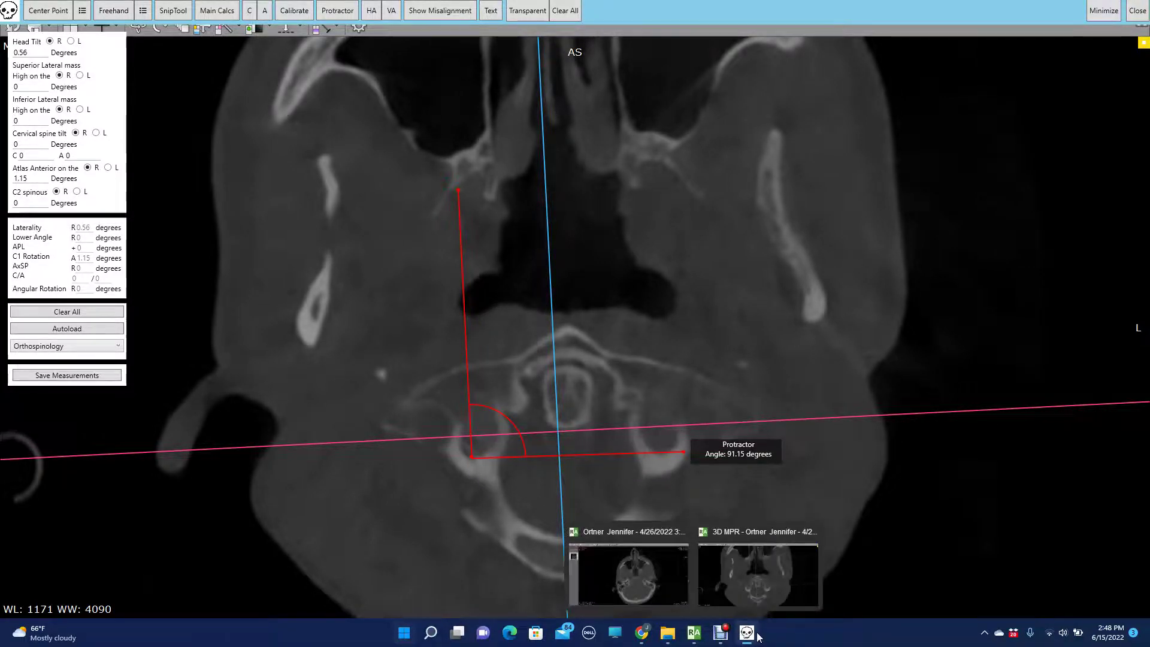
mouse_move(754, 634)
left_click(715, 586)
scroll(664, 512, "down", 4)
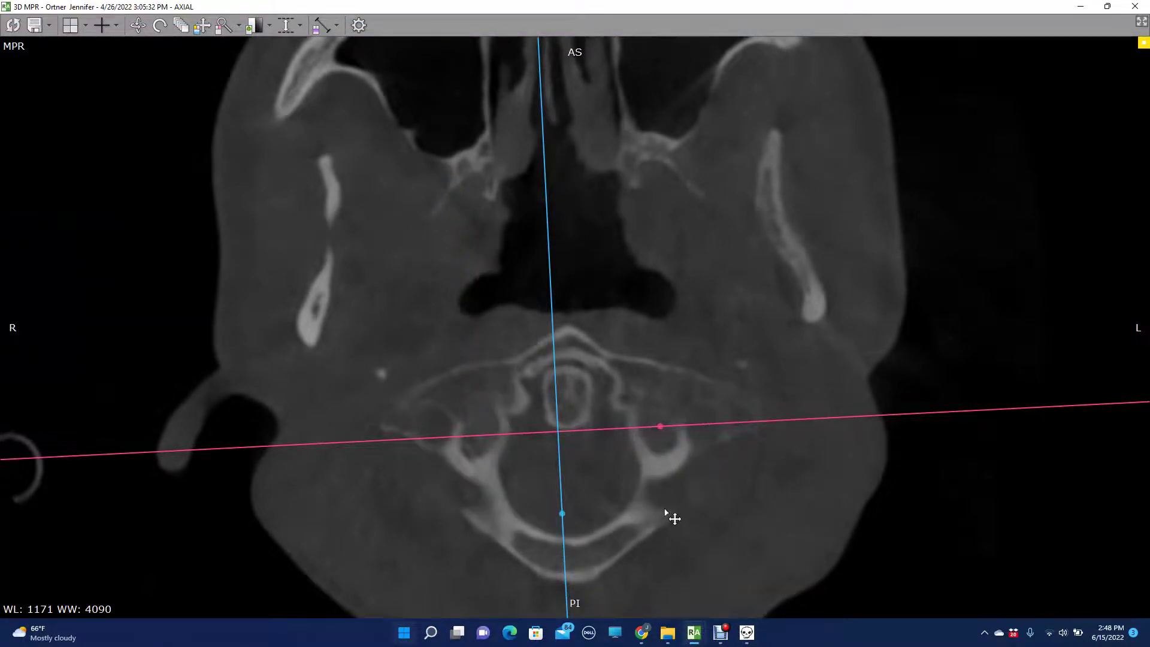
key("alt+Tab")
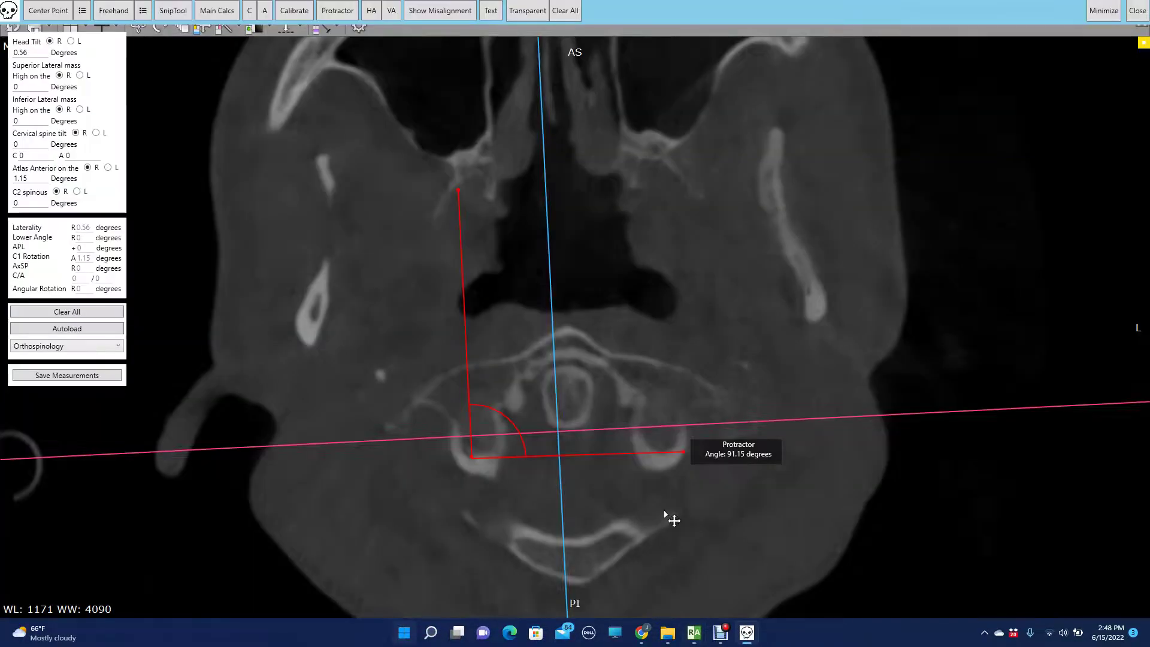
key("alt+Tab")
scroll(608, 478, "down", 2)
key("alt+Tab")
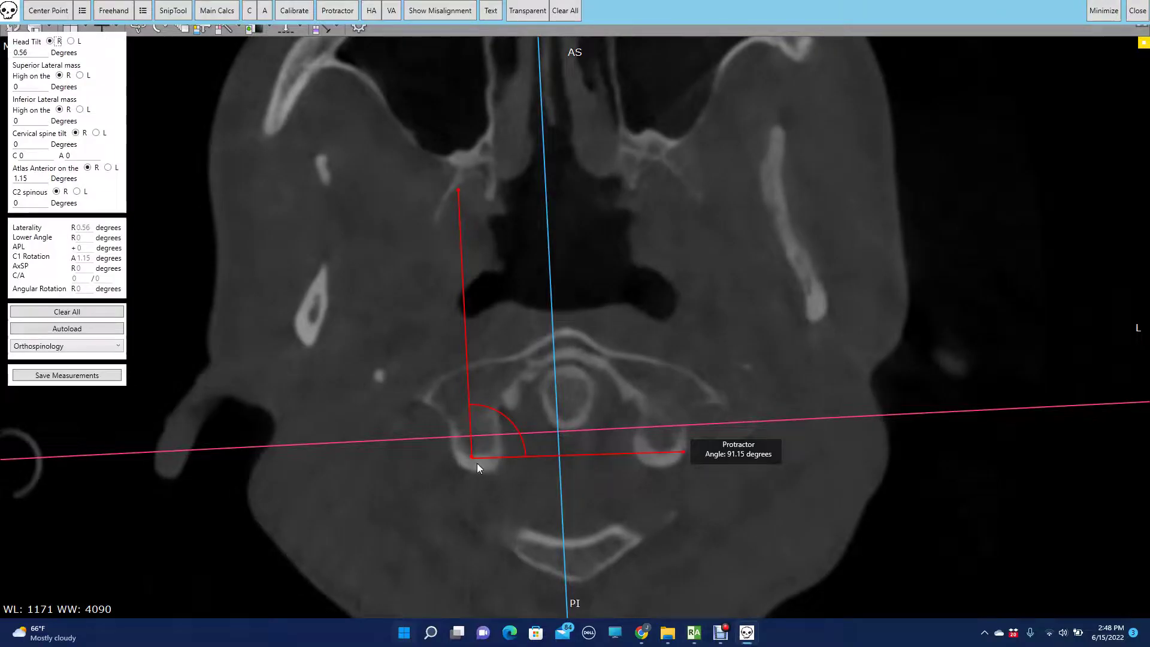
left_click_drag(469, 457, 476, 470)
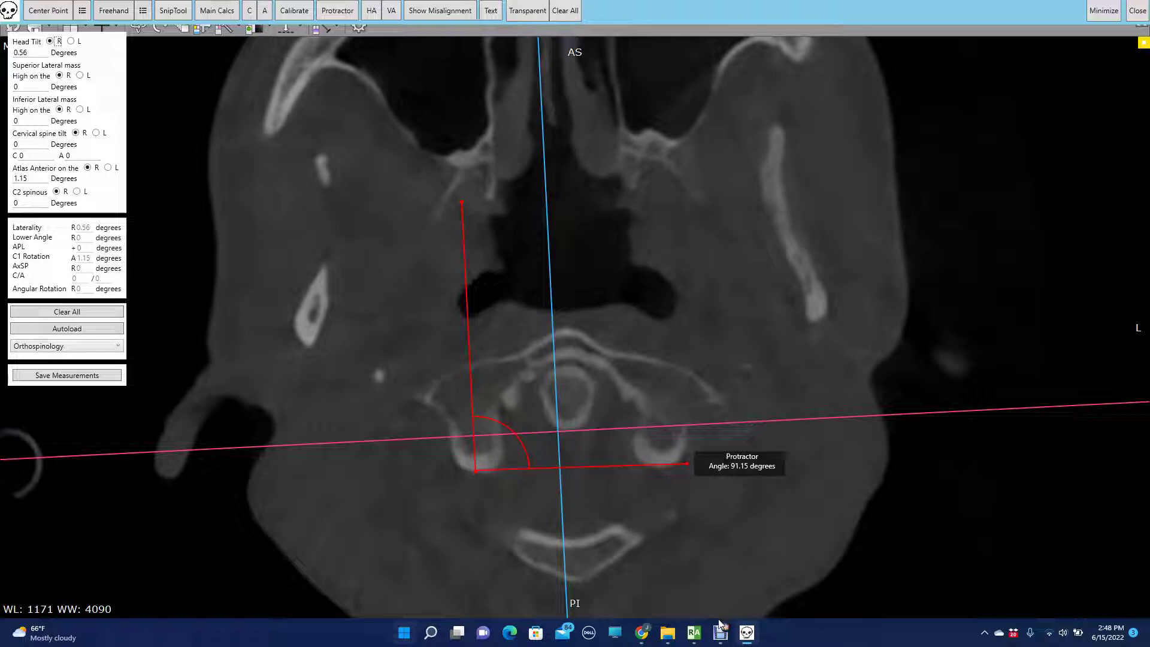
- Set the protractor aside and locate the dens center by marking opposite center-point pairs around its outline
mouse_move(697, 634)
left_click(702, 598)
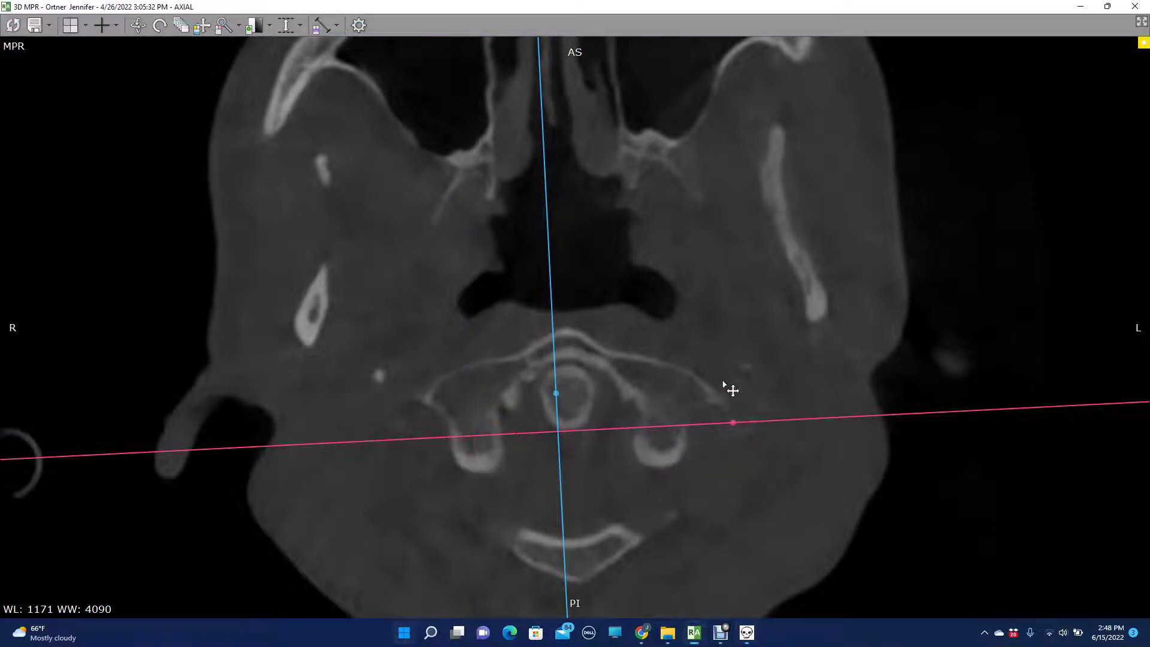
left_click(202, 25)
left_click_drag(424, 268, 398, 117)
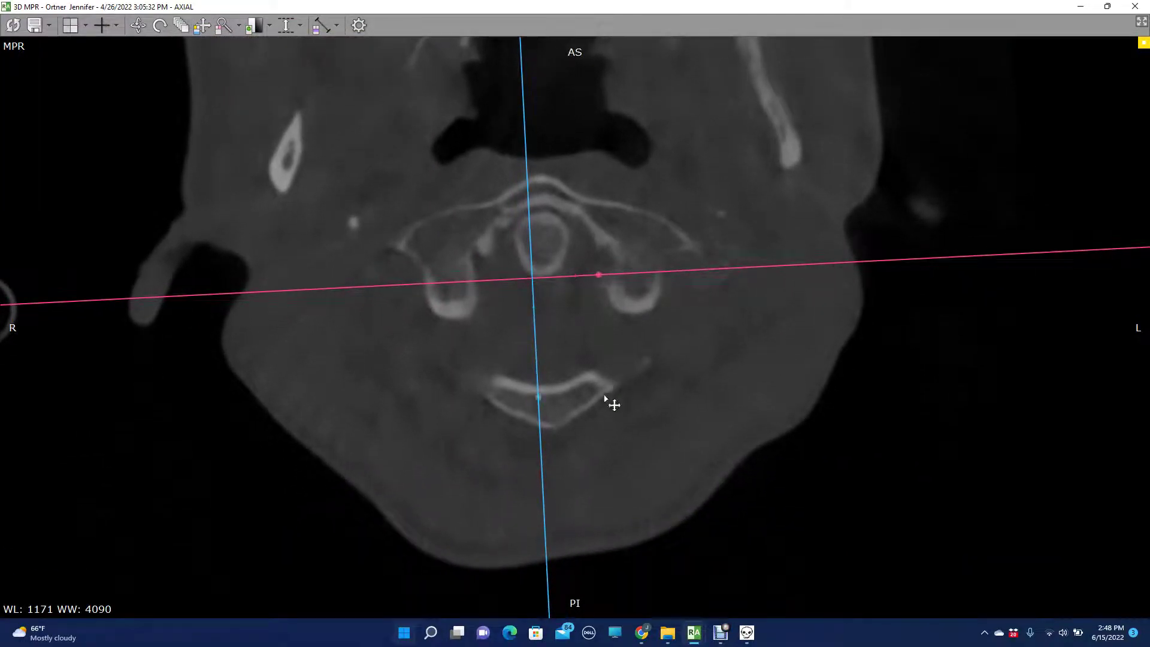
key("alt+Tab")
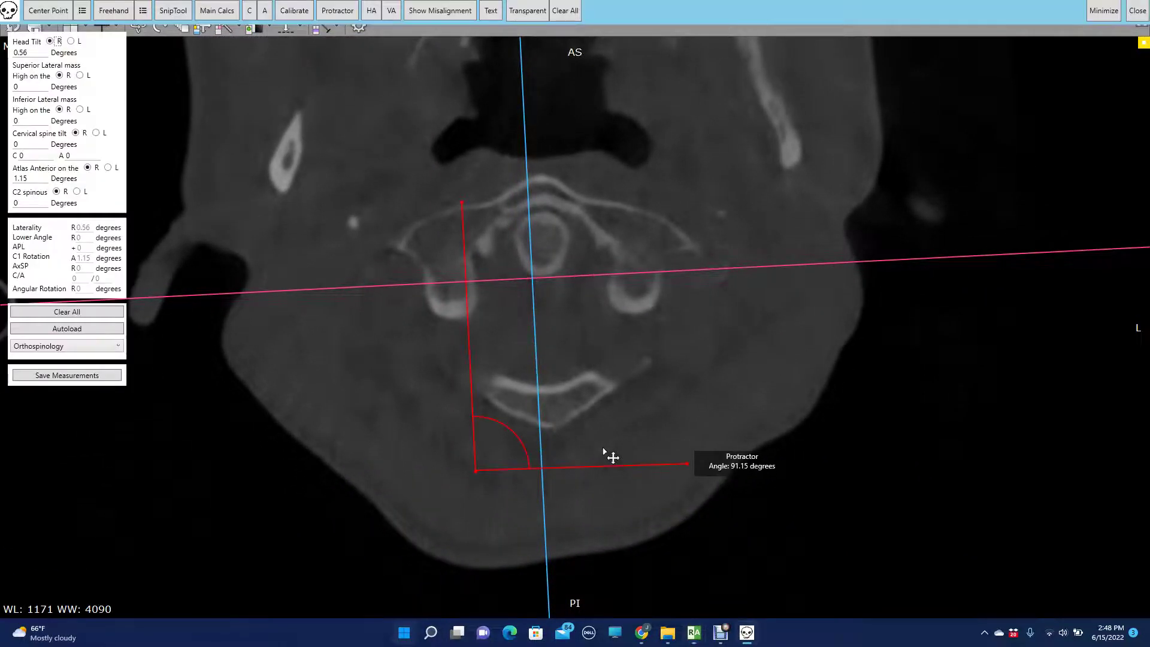
left_click_drag(475, 472, 801, 420)
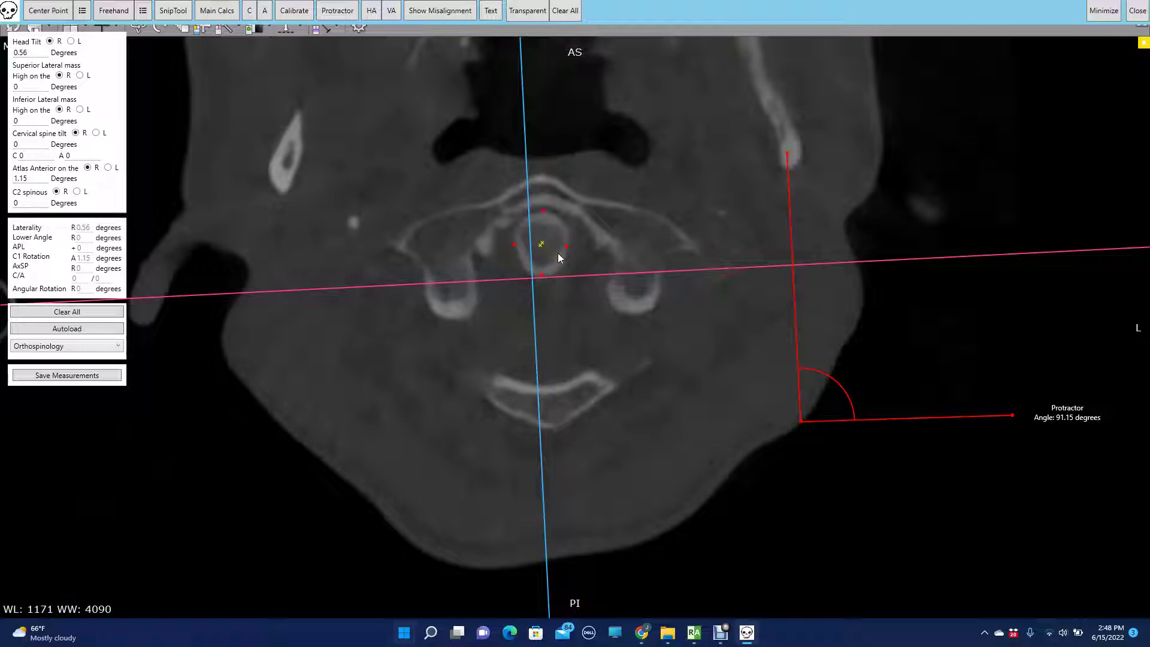
left_click(521, 261)
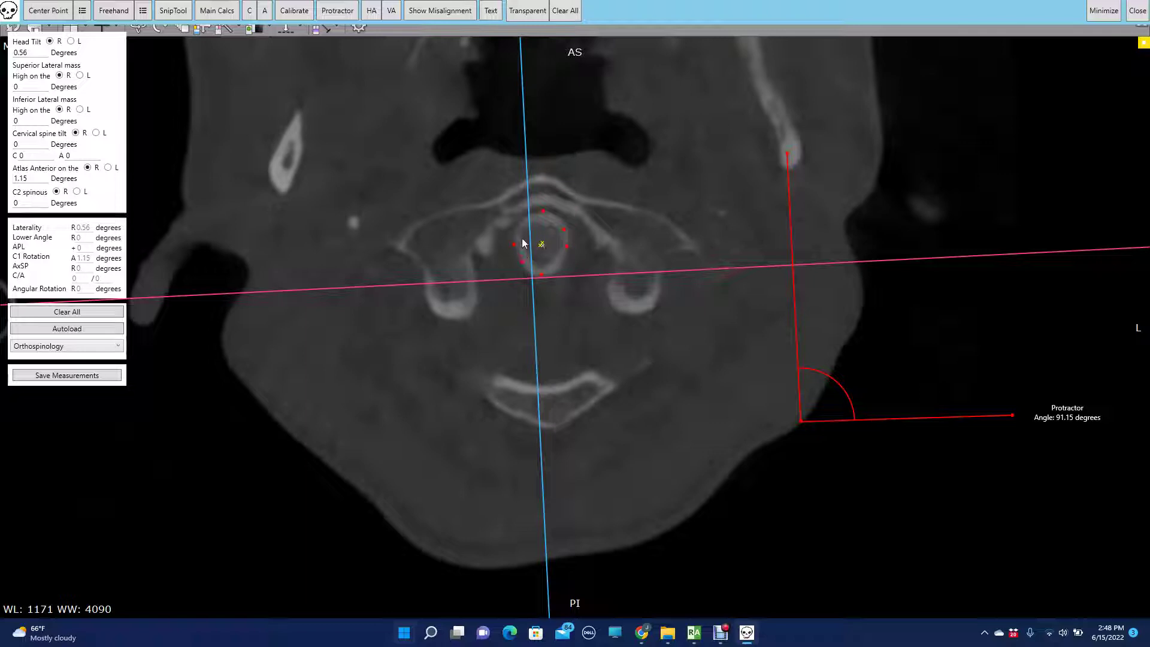
left_click(563, 259)
- On the C2 spinous slice, move the protractor vertex to the marked dens center and align its free arm through the spinous process
key("alt+Tab")
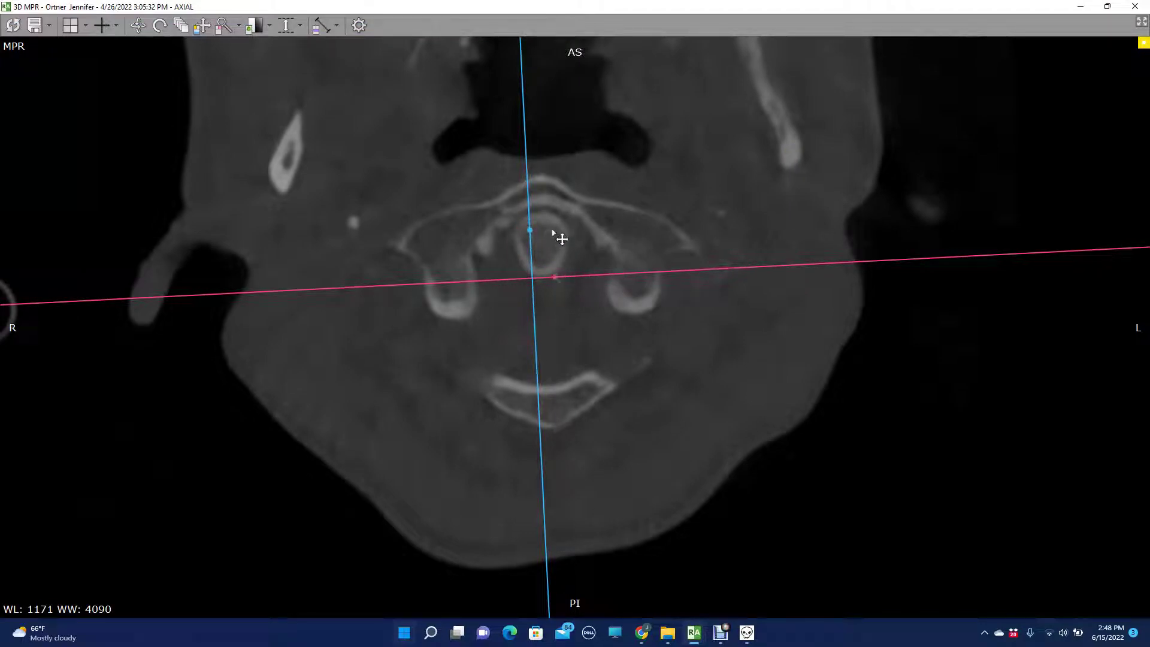
scroll(563, 241, "up", 8)
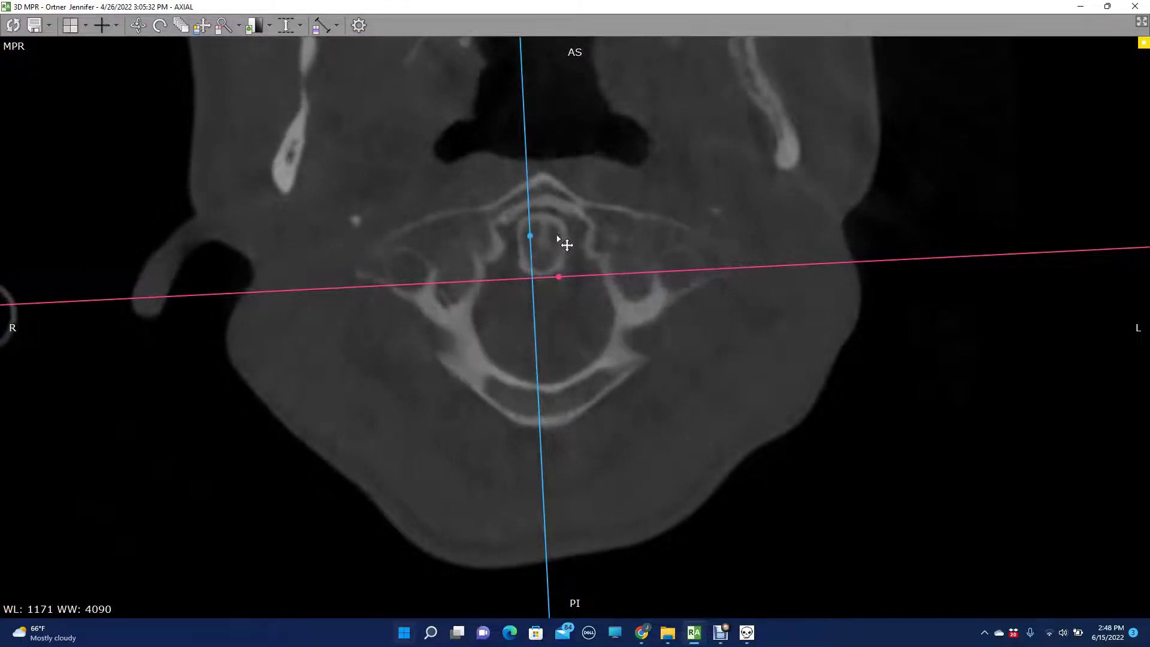
scroll(558, 239, "up", 8)
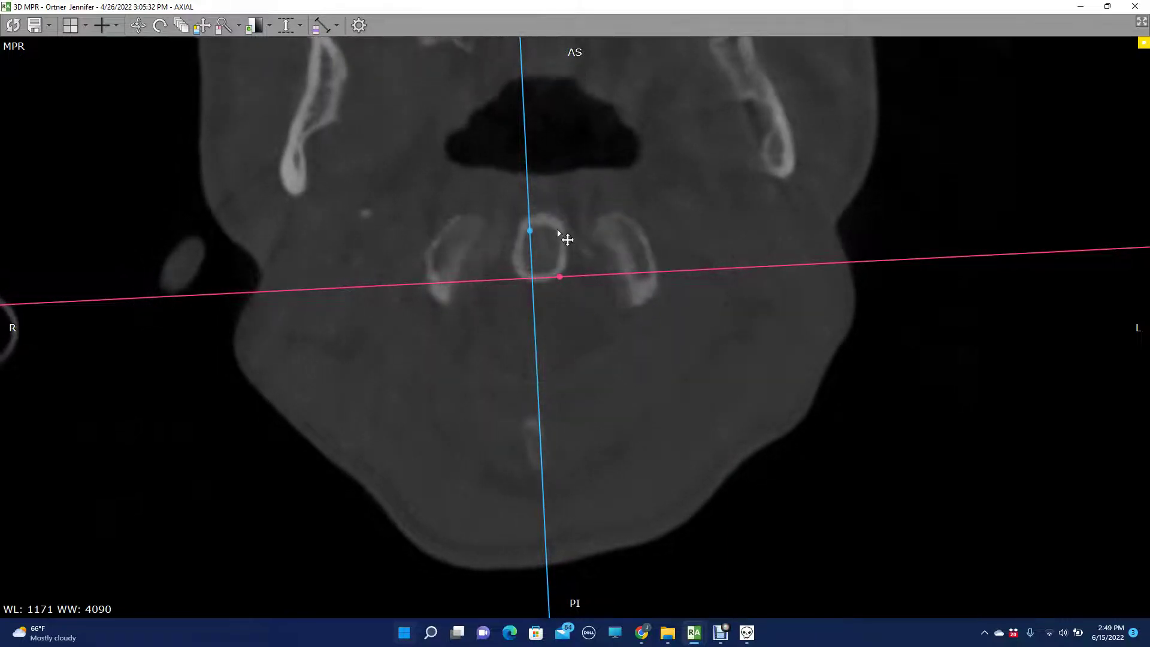
scroll(558, 234, "up", 4)
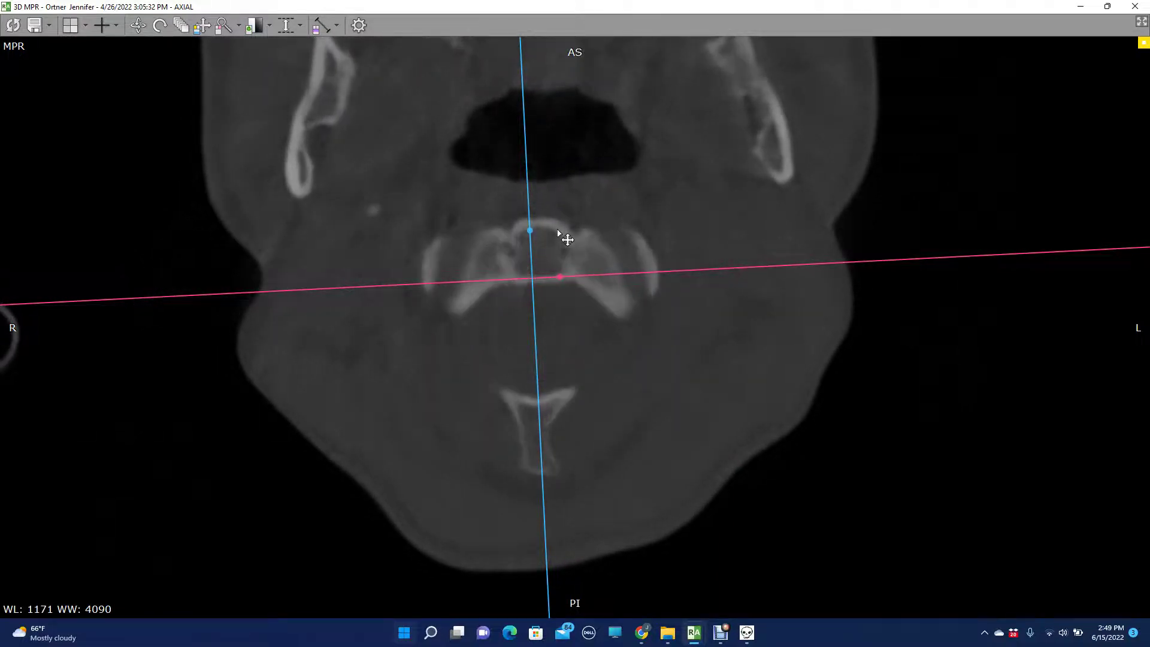
scroll(558, 233, "up", 2)
key("alt+Tab")
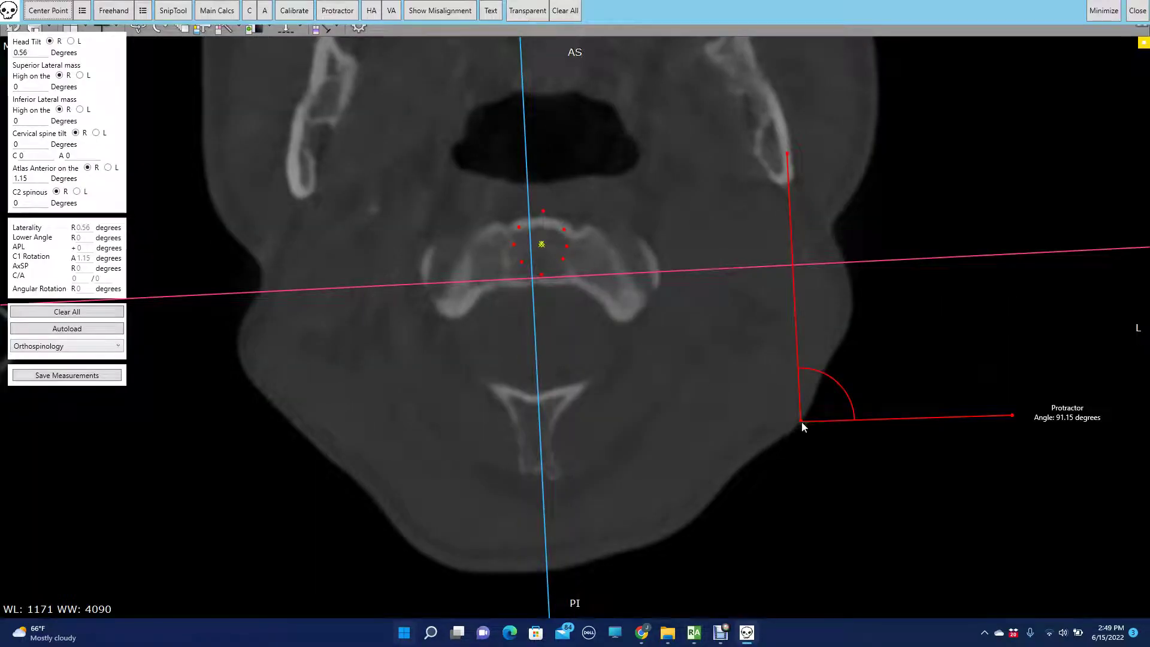
left_click_drag(801, 421, 542, 246)
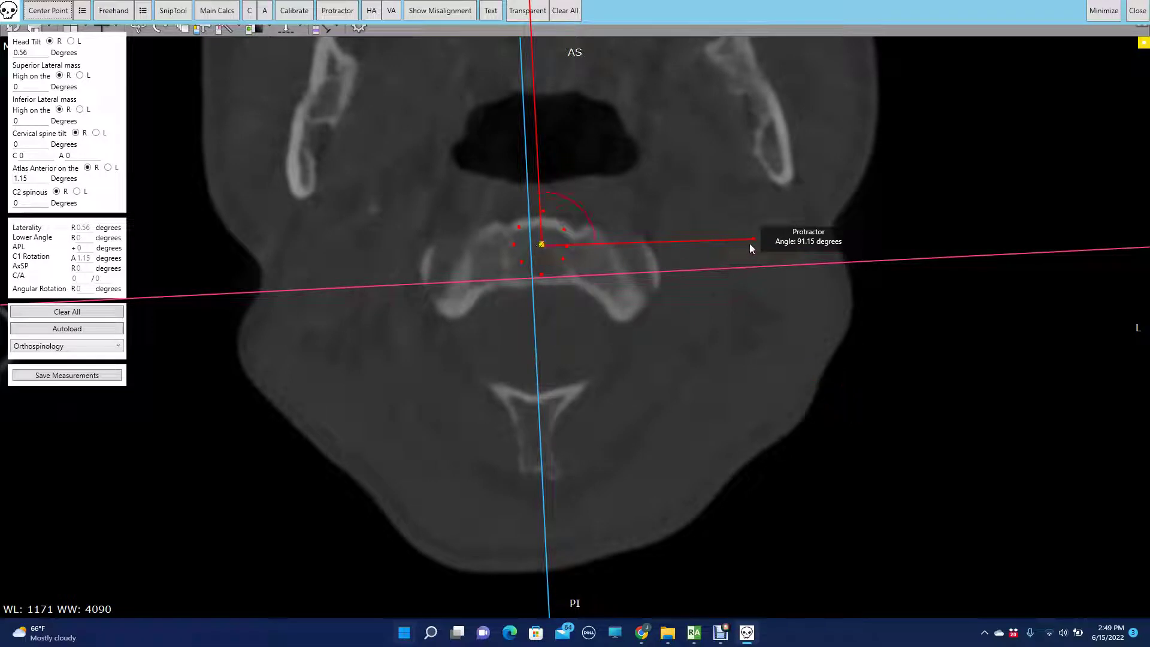
left_click_drag(753, 239, 542, 489)
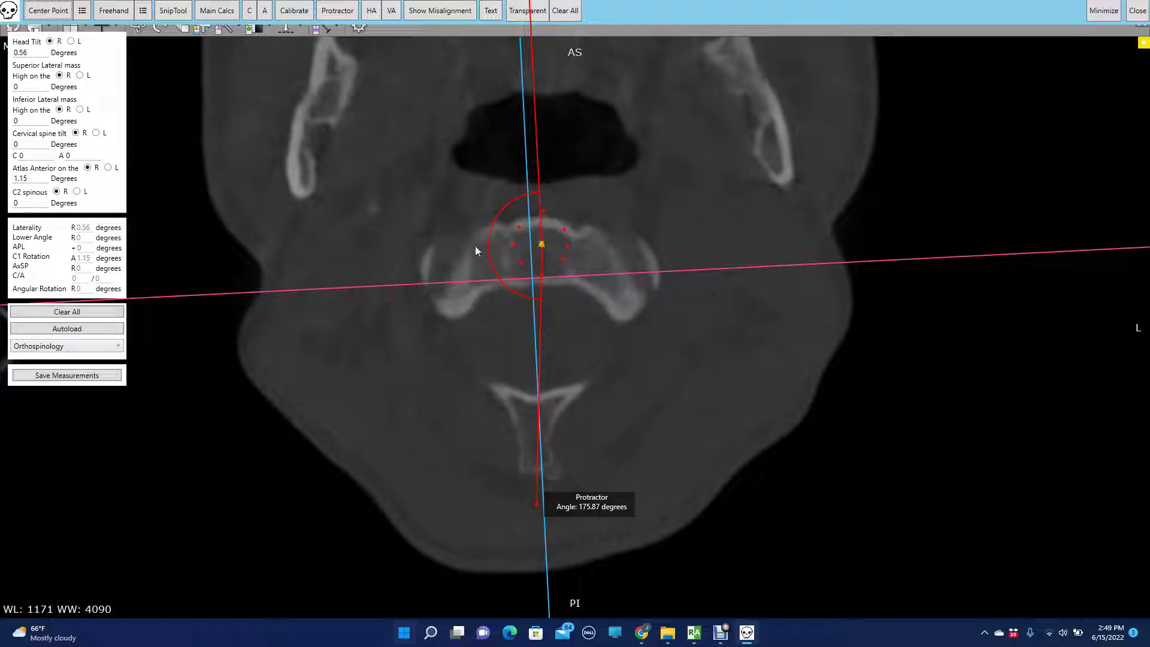
- Move the protractor label off the spinous process and record the C2 spinous as 4.1 degrees on the right
left_click_drag(617, 506, 508, 435)
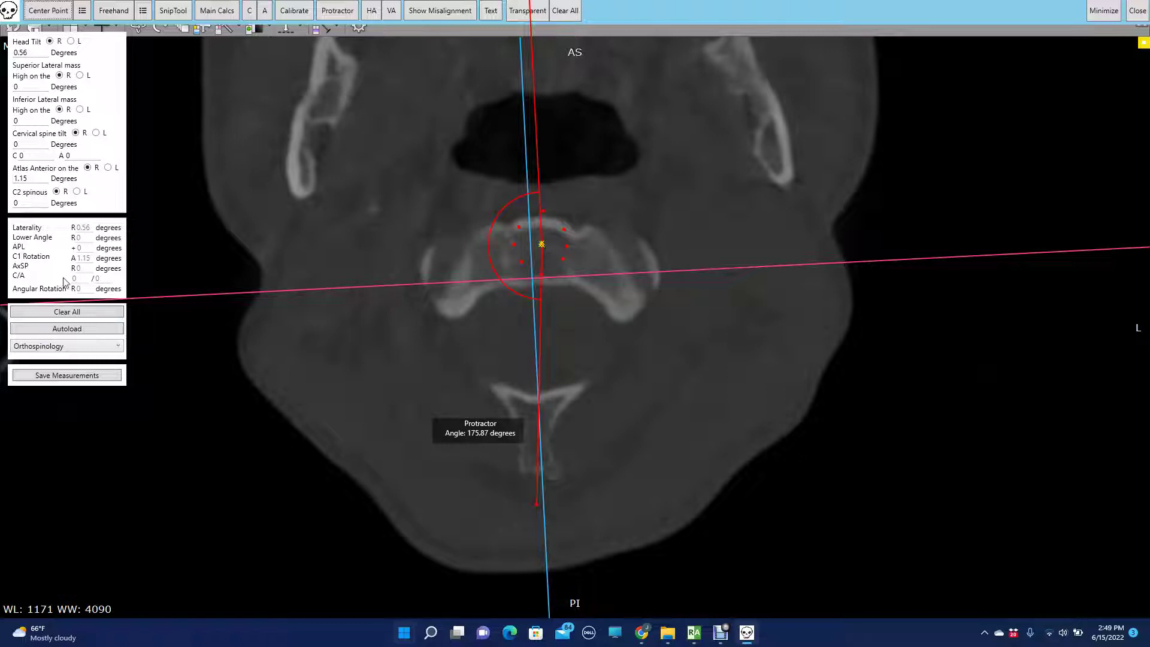
left_click_drag(27, 203, 5, 204)
type("4.1")
key("Return")
- Switch to RadiAnt's 3D MPR window, restore the three-view layout and step the axial slice back up to the atlas
mouse_move(694, 632)
left_click(741, 582)
double_click(690, 451)
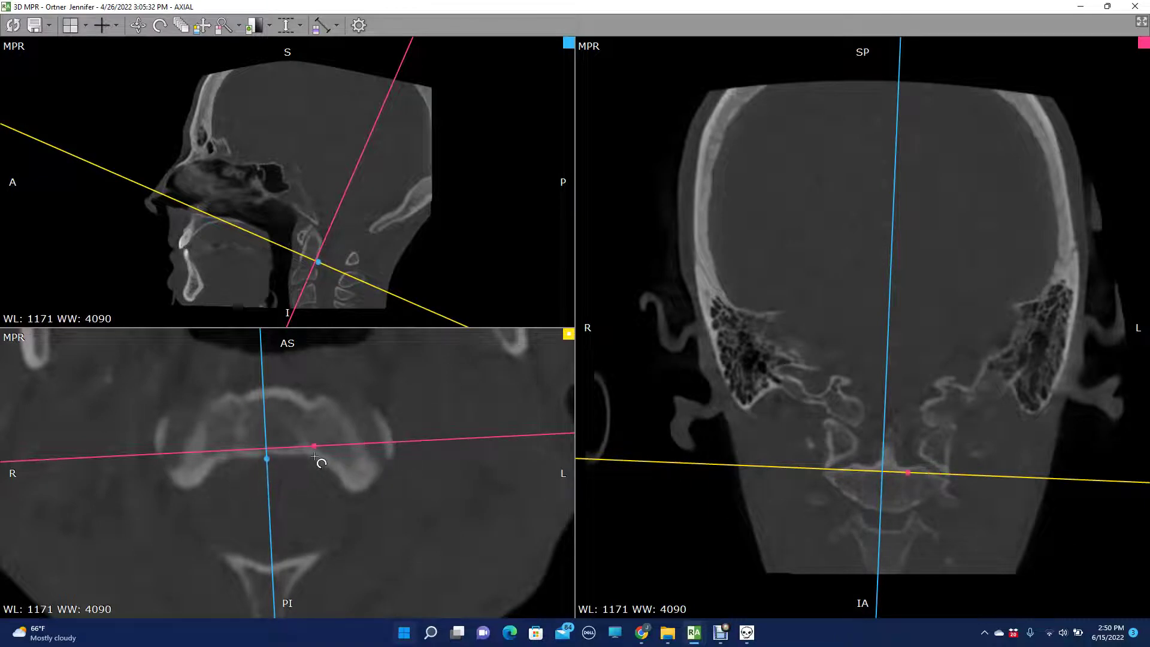
scroll(308, 501, "down", 5)
scroll(307, 500, "up", 8)
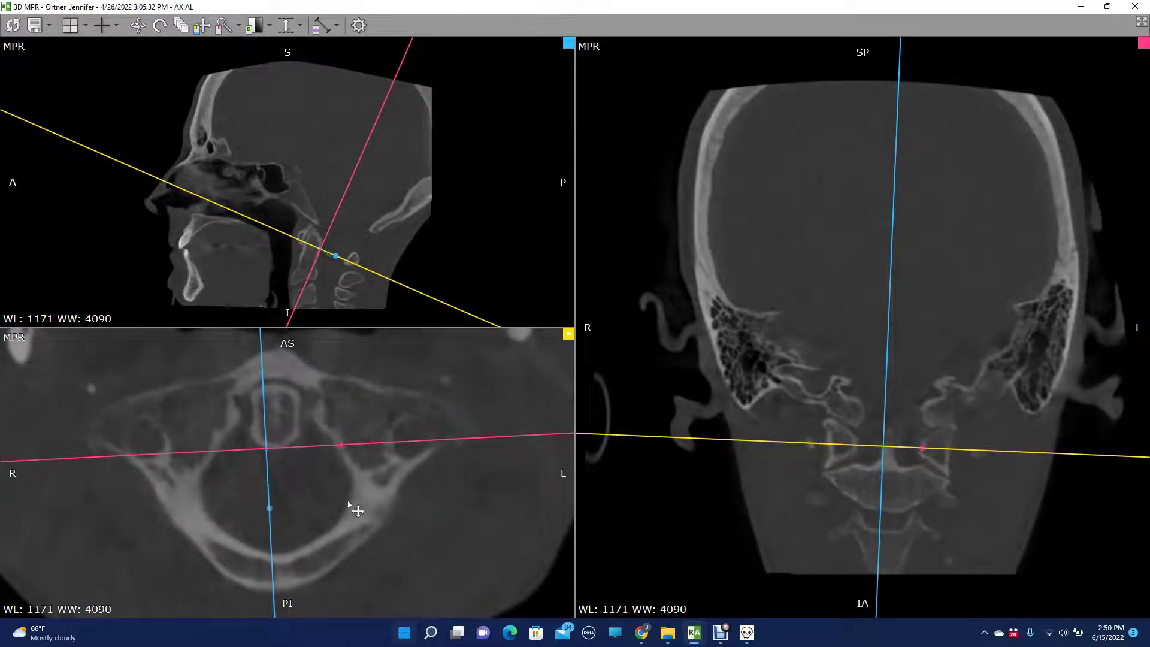
- Shift the crosshair forward in the axial view so the coronal plane passes through the dens
left_click_drag(268, 448, 274, 430)
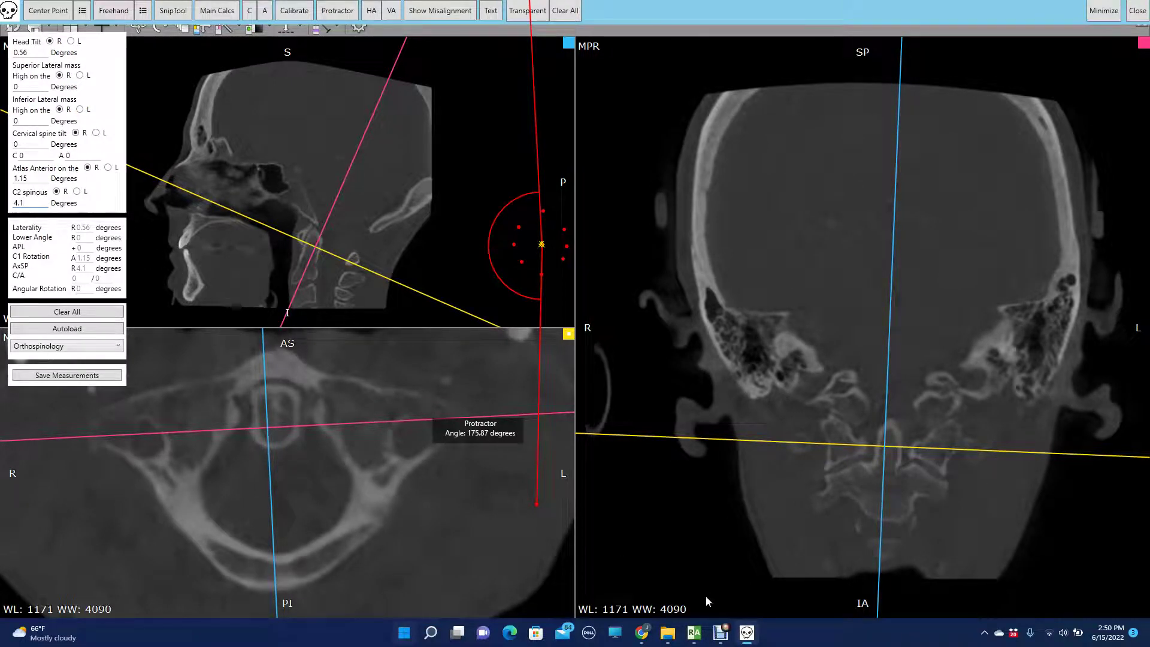
mouse_move(695, 639)
left_click(756, 597)
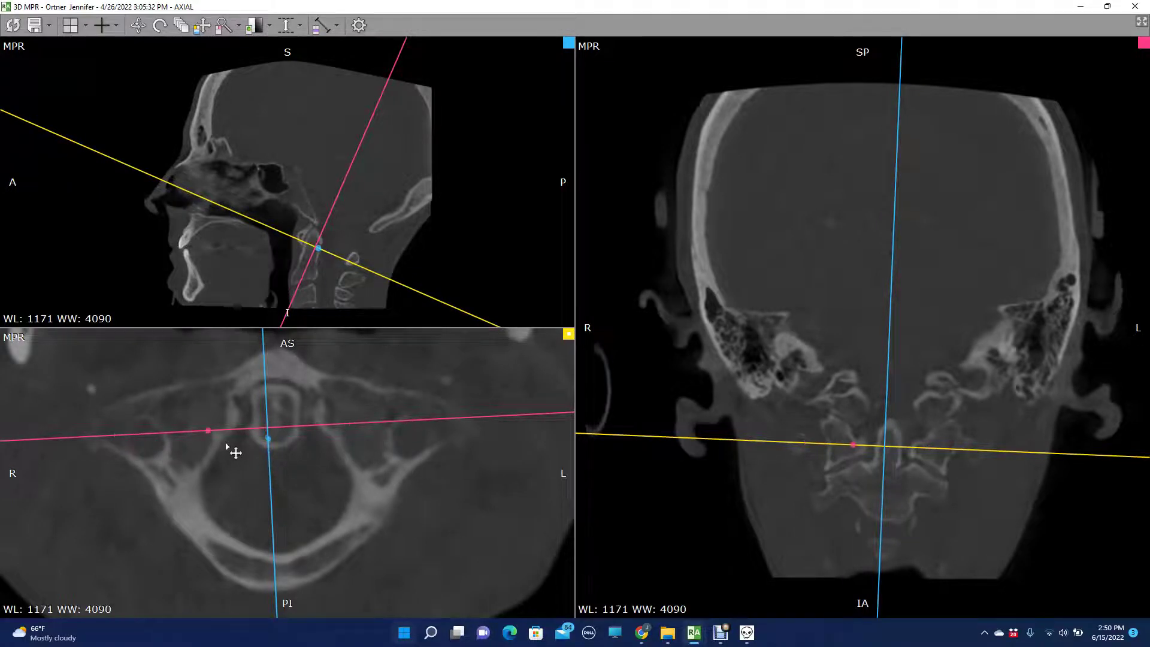
left_click_drag(269, 440, 267, 413)
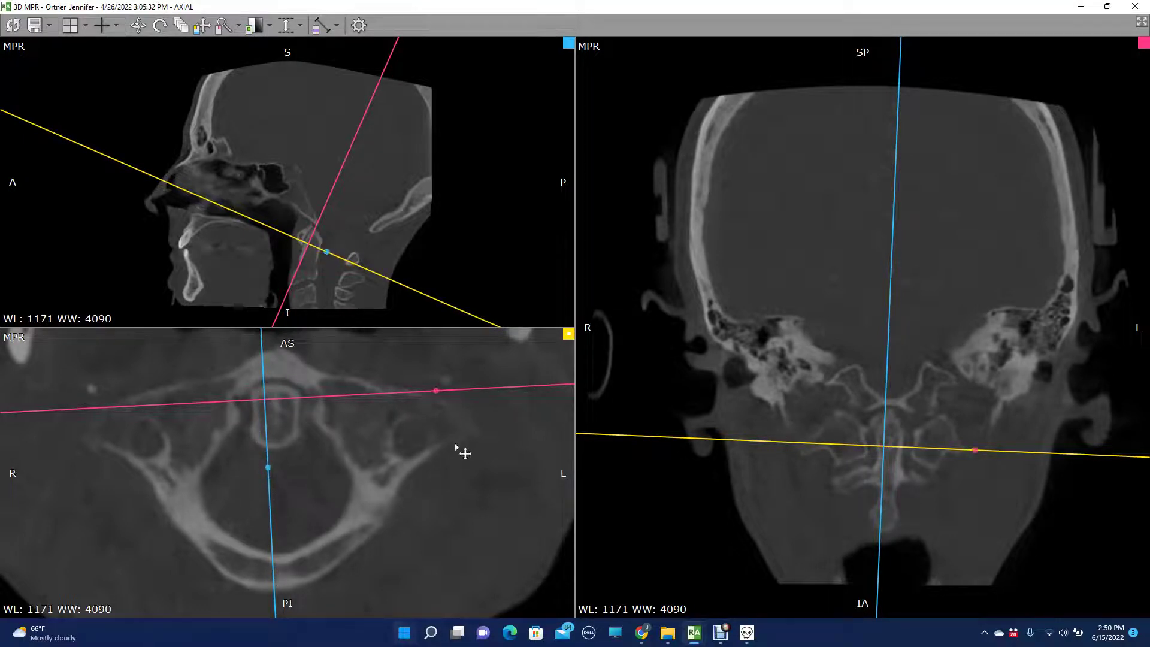
- Widen the coronal view in the three-view layout, then switch to UCCBCTToolBox and clear its overlays
left_click_drag(573, 396, 385, 406)
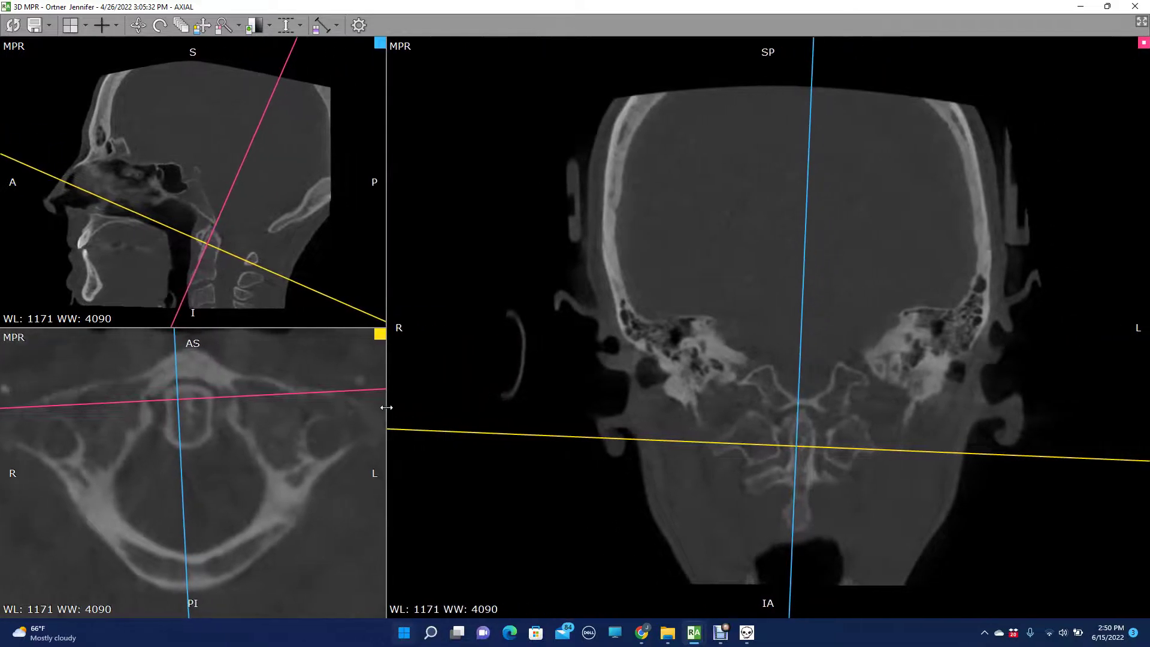
left_click(749, 635)
left_click(566, 11)
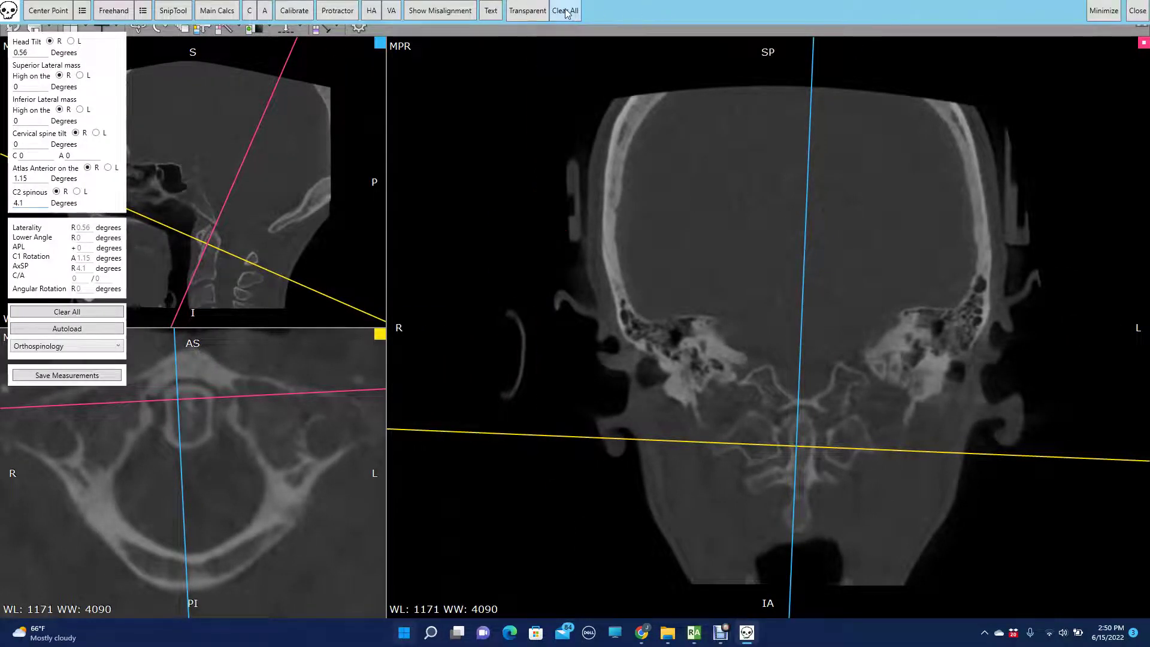
- Place a horizontal angle line across the tops of the atlas lateral masses, tilted about 1.13 degrees
left_click(371, 11)
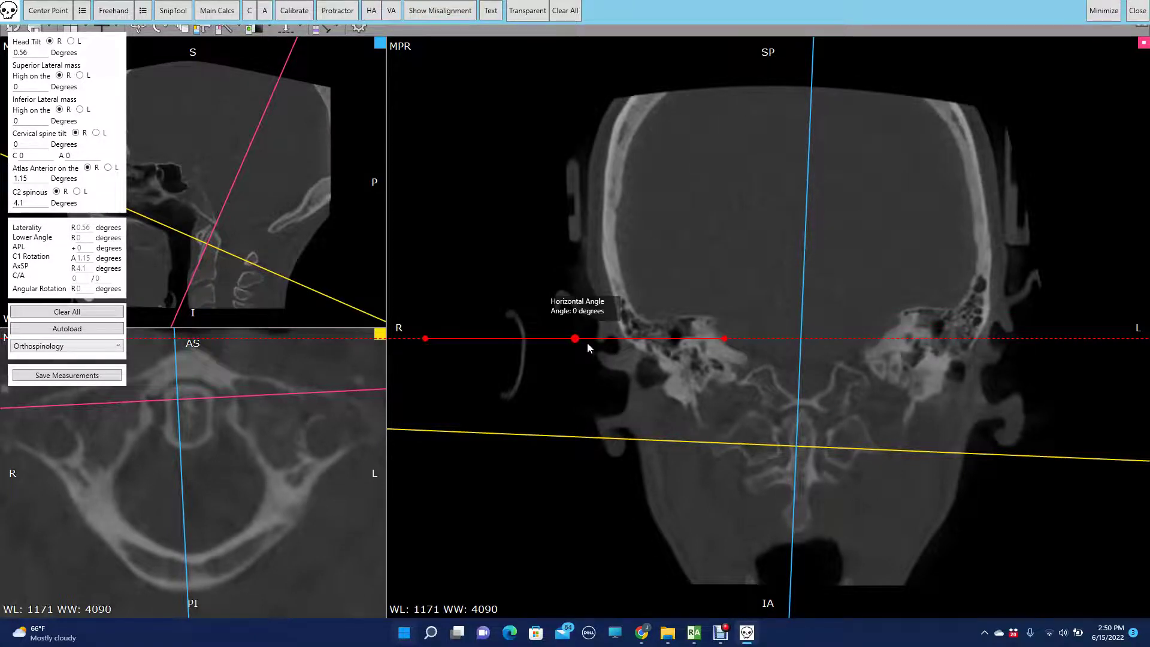
left_click_drag(575, 338, 787, 411)
left_click_drag(934, 411, 939, 417)
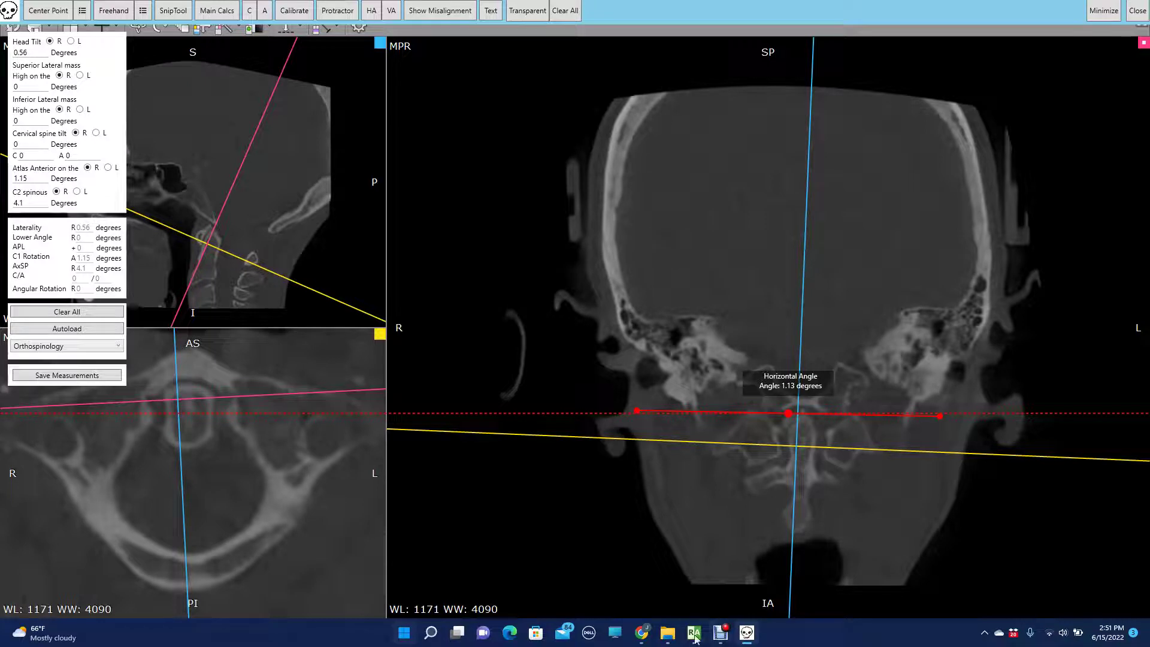
- Switch to RadiAnt's 3D MPR window and rotate and shift the axial crosshair so the coronal plane runs through the mid dens and lateral masses
mouse_move(694, 639)
left_click(736, 596)
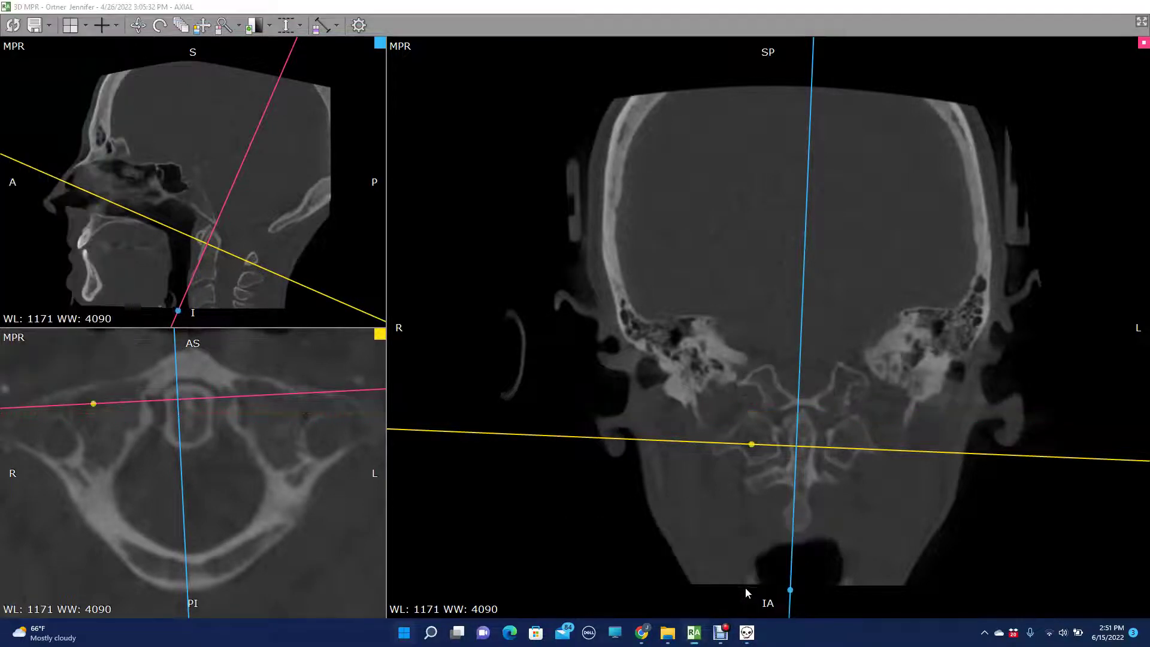
left_click_drag(324, 392, 328, 397)
left_click_drag(186, 410, 185, 414)
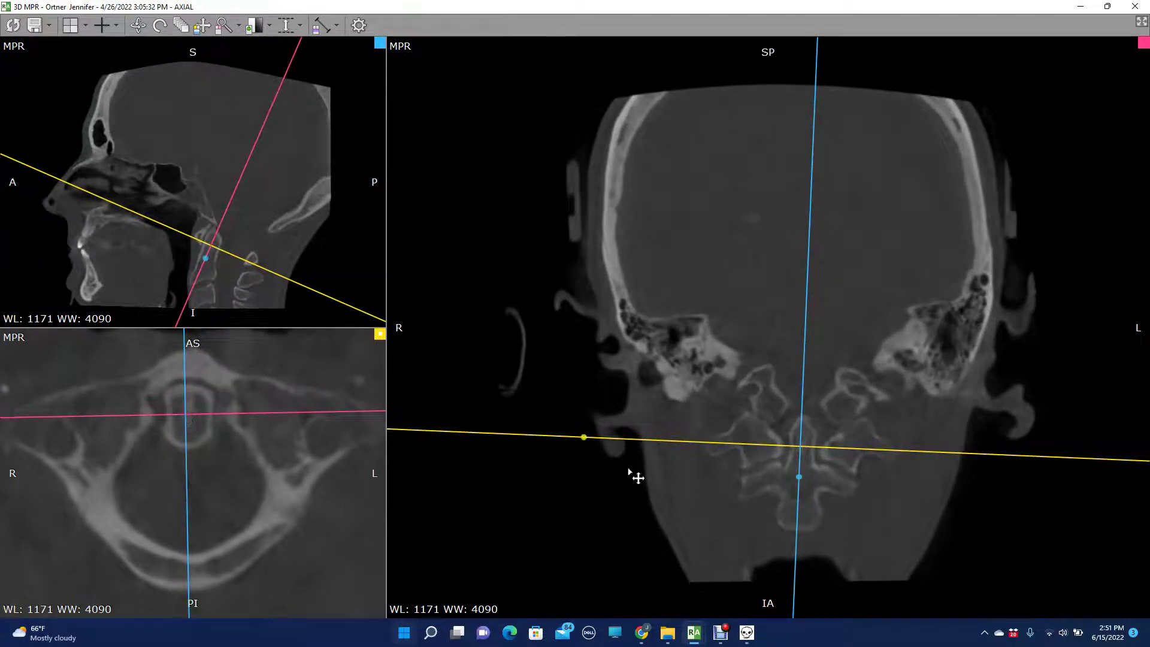
- In UCCBCTToolBox, raise the existing angle line to the skull base and add a second across the superior lateral masses, tilted about 2.11 degrees
left_click(746, 633)
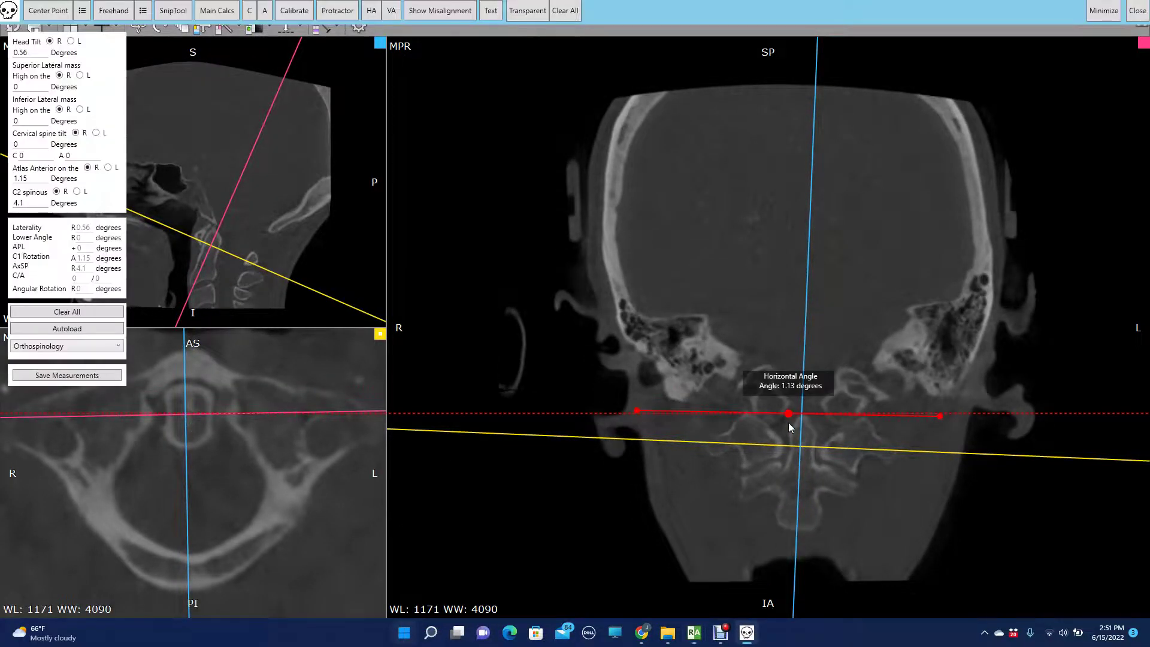
left_click_drag(789, 416, 786, 367)
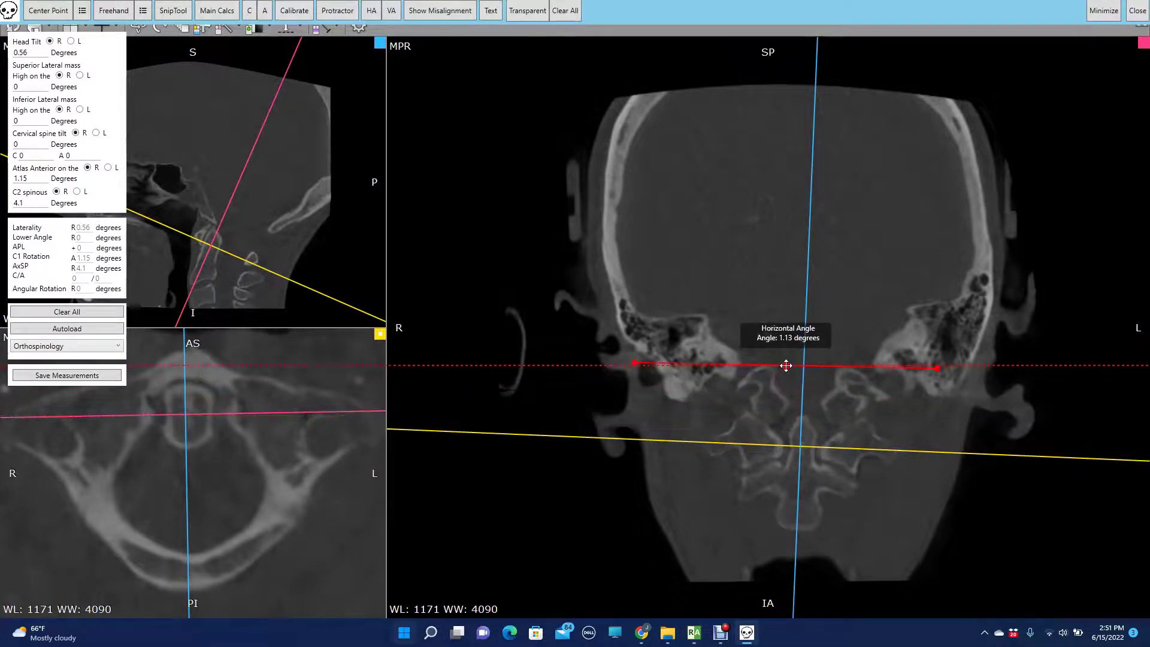
left_click(375, 13)
left_click_drag(576, 339, 800, 409)
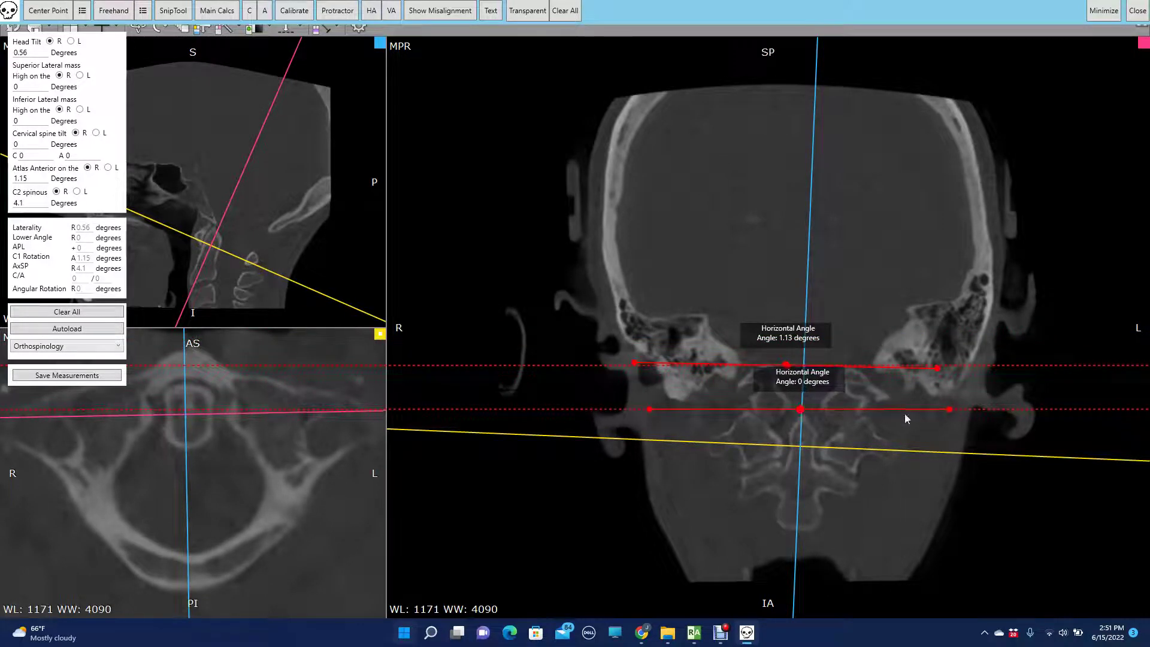
left_click_drag(951, 411, 943, 420)
left_click_drag(789, 376, 814, 369)
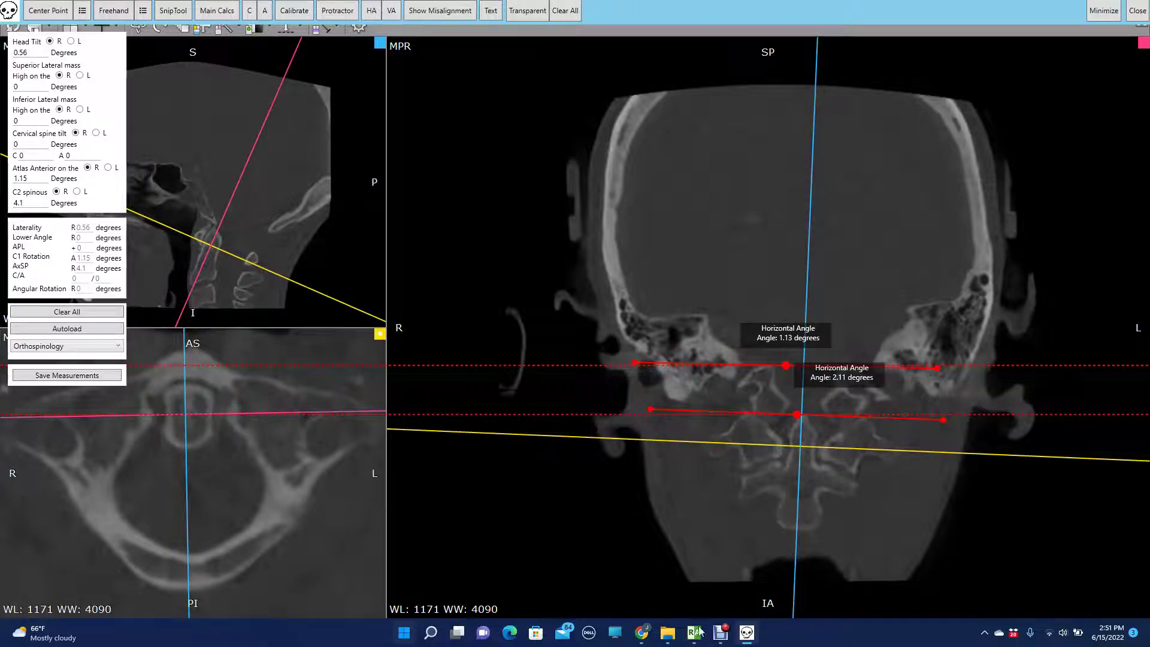
- Switch to RadiAnt's 3D MPR window, thicken the coronal slice to a 7.5 mm MIP slab and raise the axial plane slightly
mouse_move(694, 633)
left_click(742, 593)
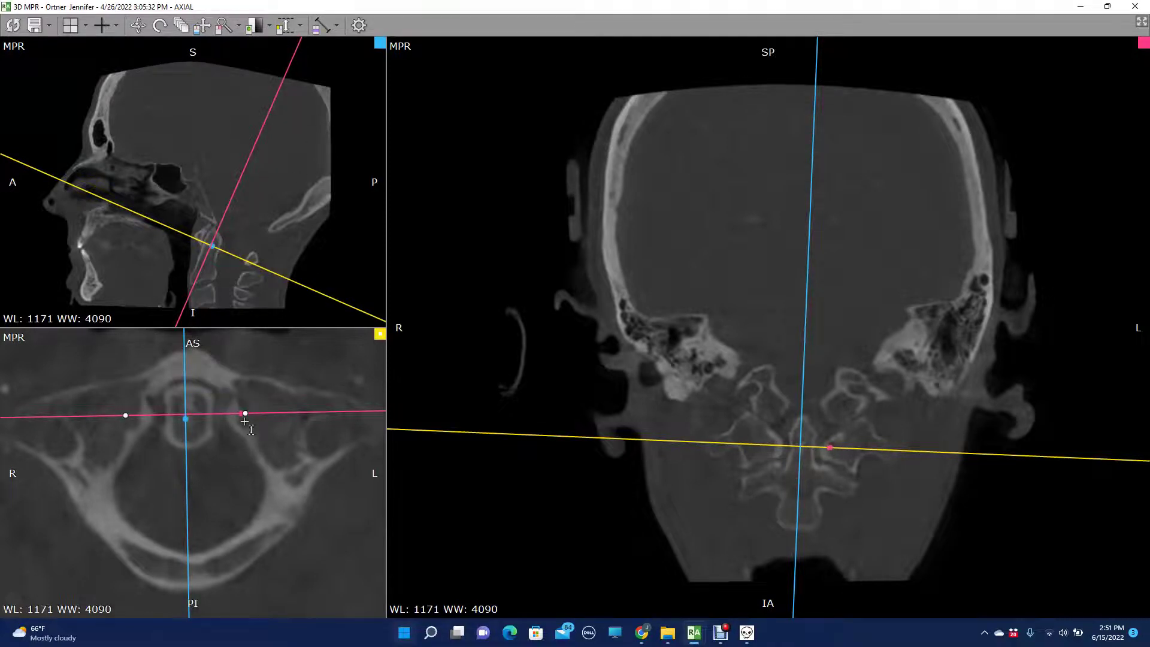
left_click_drag(245, 415, 243, 465)
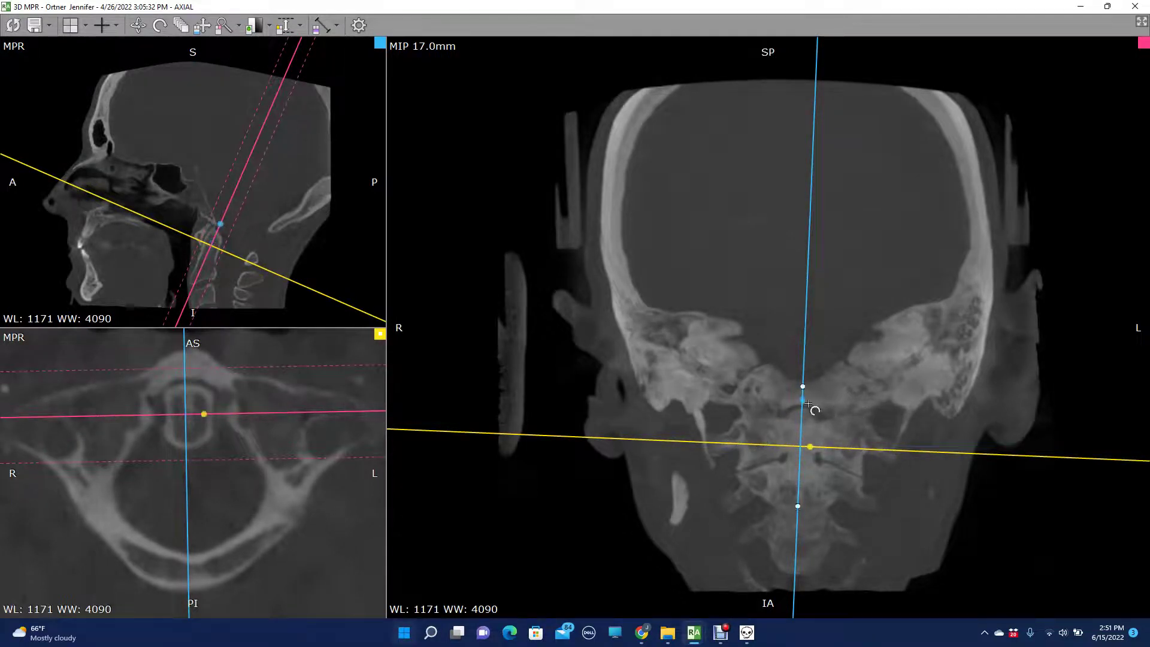
left_click_drag(217, 250, 207, 239)
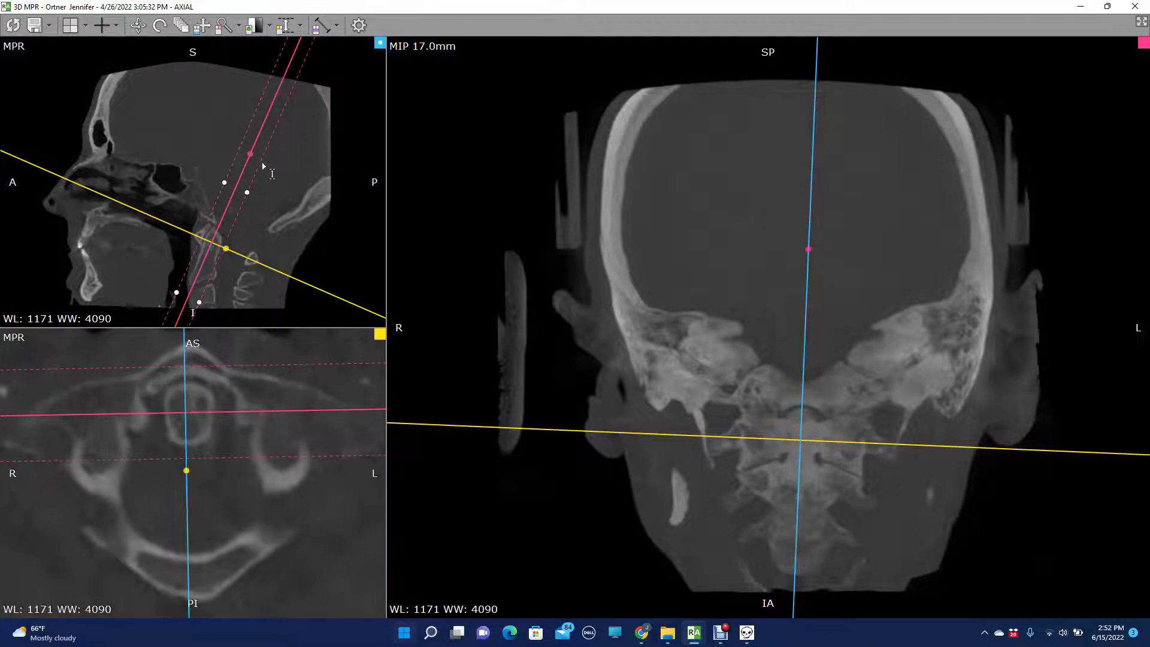
left_click_drag(246, 193, 239, 194)
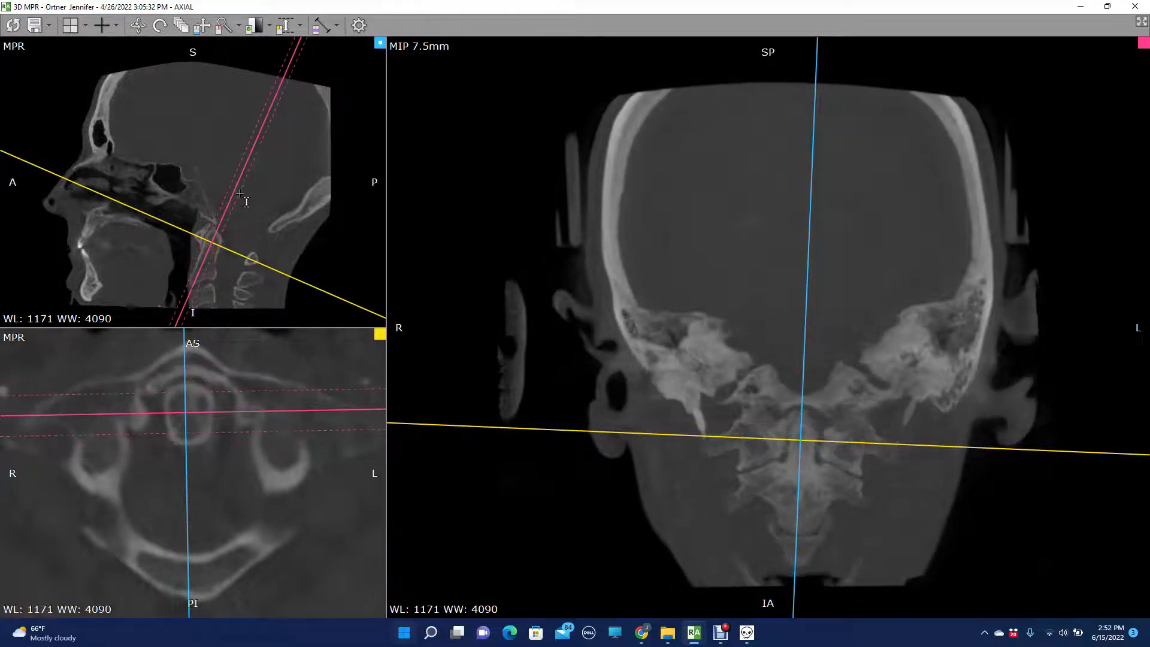
- Maximize the coronal view and enlarge it, centered on the dens and the atlas lateral masses
double_click(694, 308)
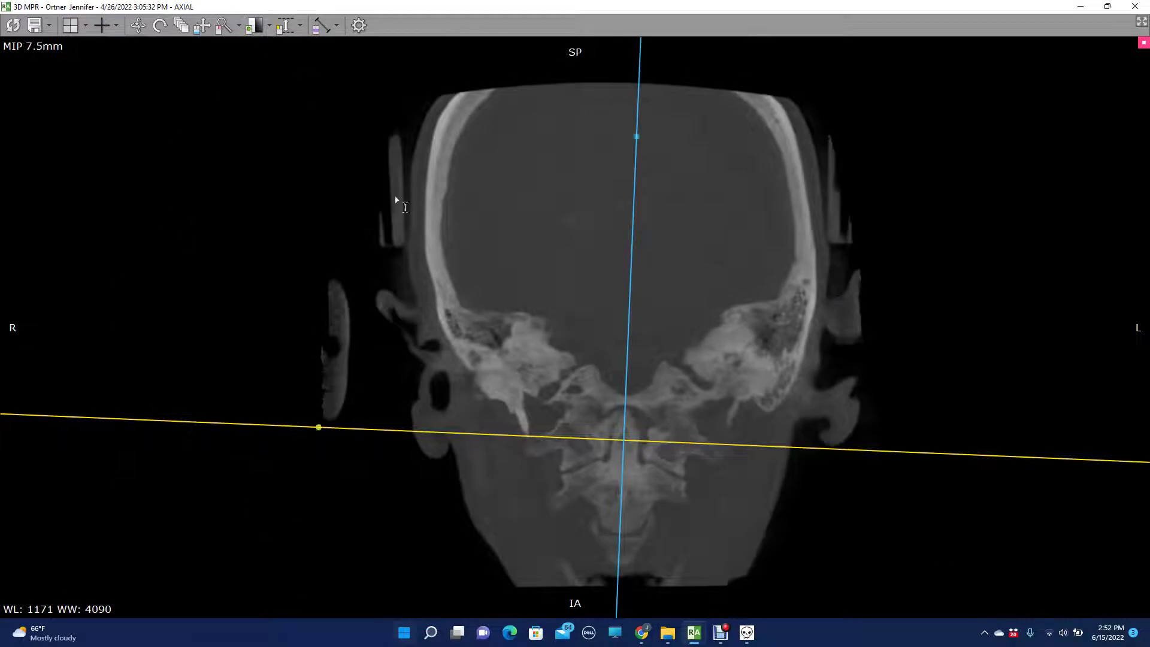
left_click_drag(685, 541, 648, 73)
left_click(208, 29)
left_click_drag(544, 405, 455, 167)
left_click_drag(782, 534, 717, 415)
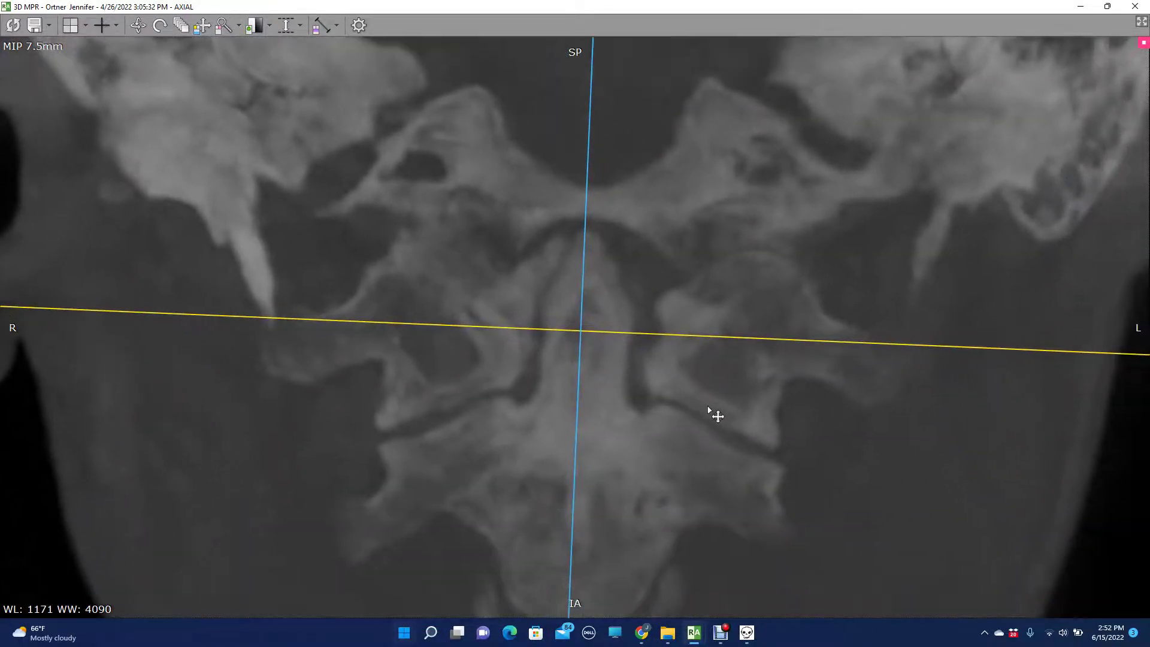
- Step to the coronal slice showing the dens and both lateral masses, and set its contrast to about WL 1243, WW 2868
scroll(717, 415, "up", 3)
scroll(737, 431, "down", 5)
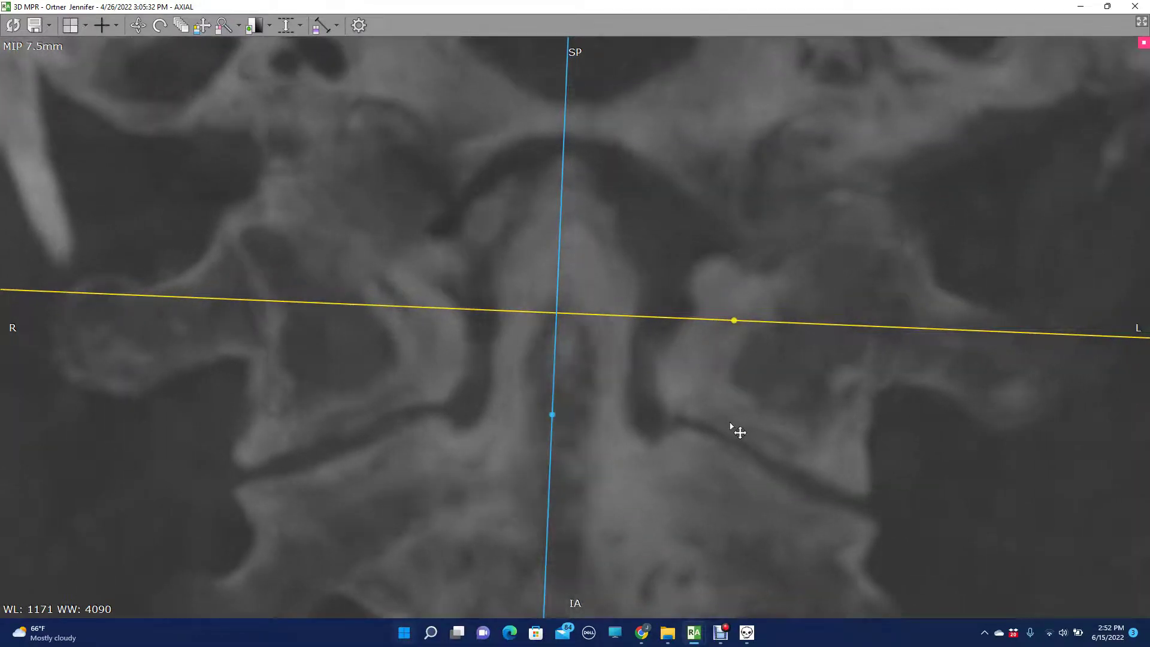
left_click(252, 27)
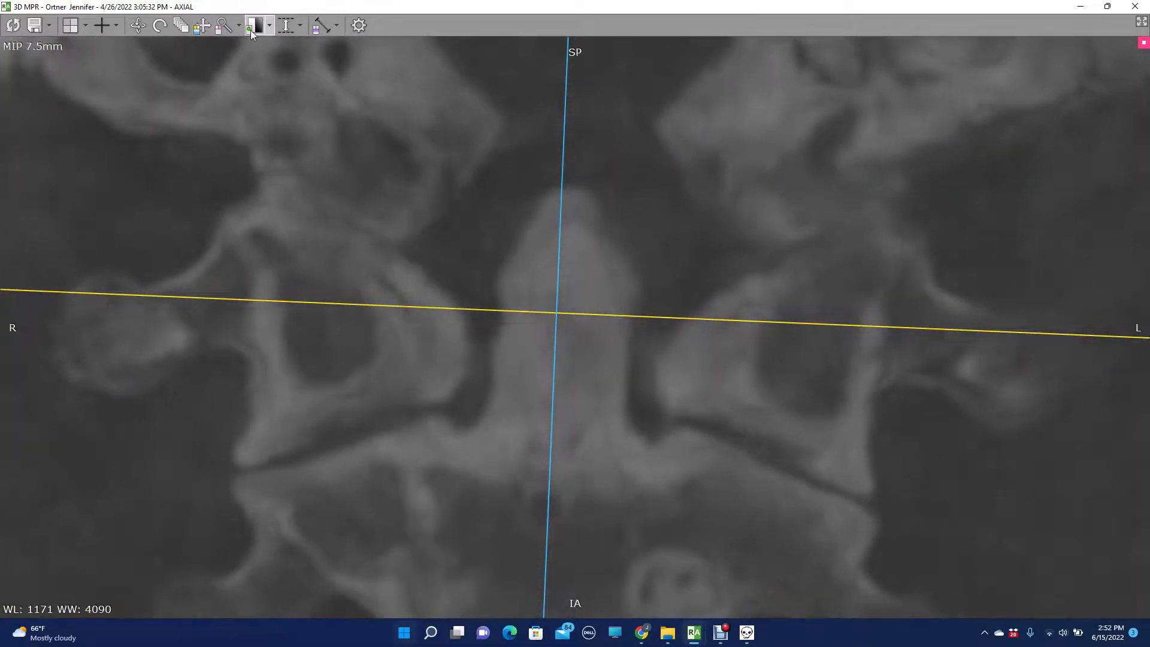
left_click_drag(483, 146, 206, 71)
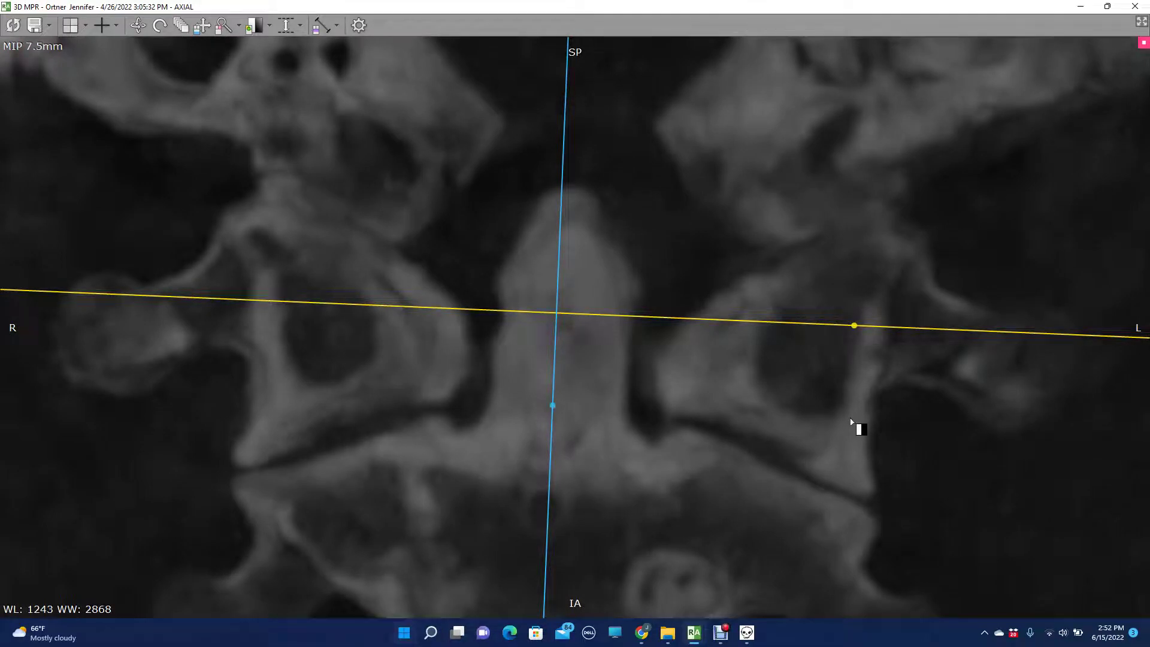
- Switch to UCCBCTToolBox and clear all angle lines from the enlarged coronal view
key("alt+Tab")
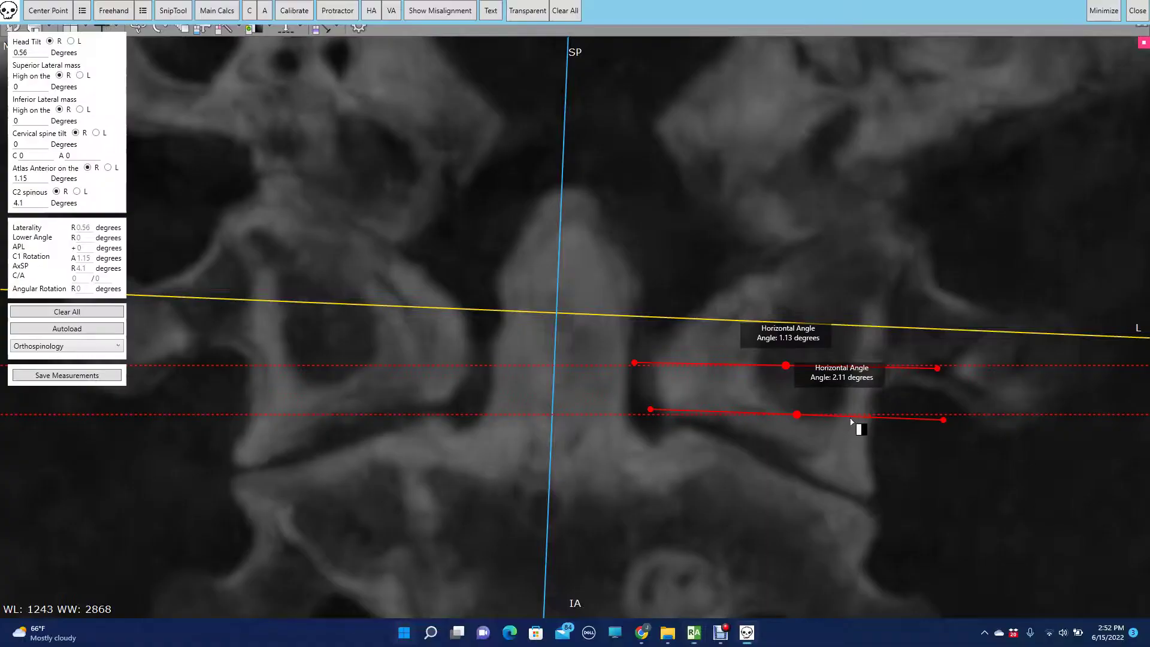
left_click(558, 7)
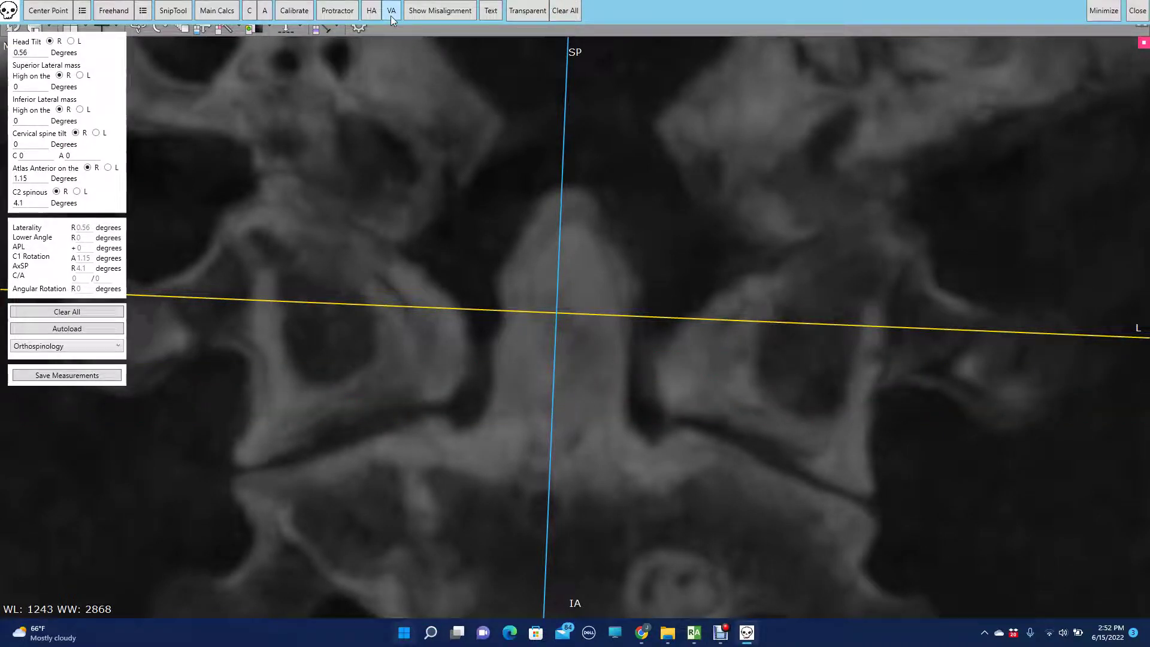
left_click(390, 16)
left_click(552, 12)
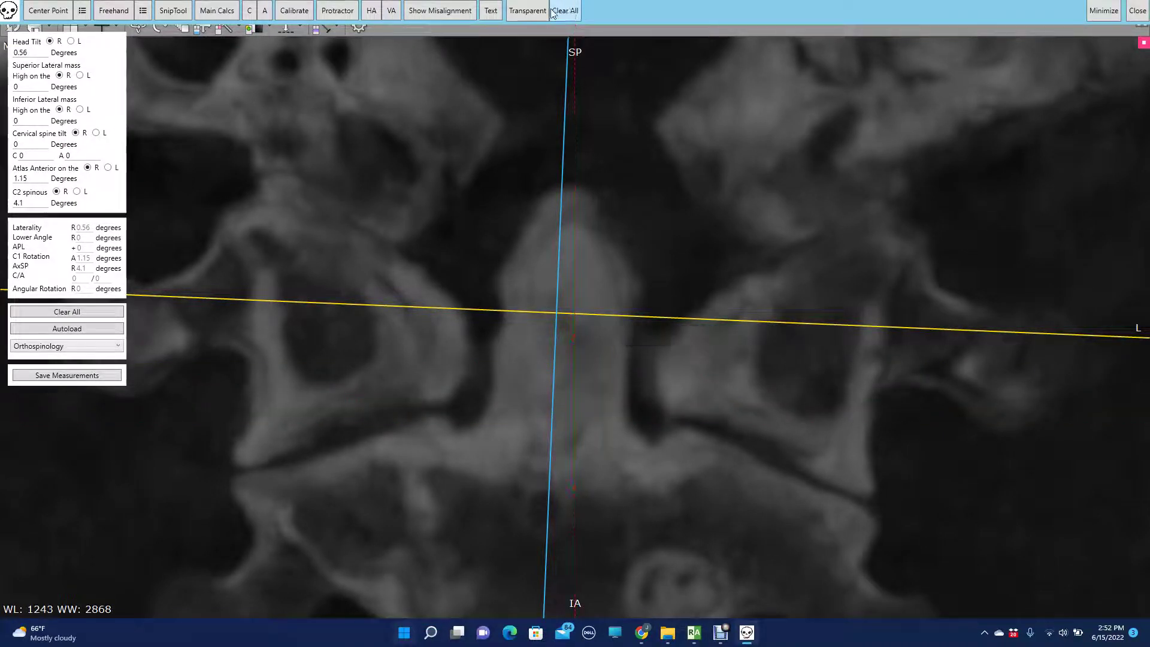
- Add a horizontal angle line across the tops of both atlas lateral masses, tilted about 1.76 degrees
left_click(372, 9)
left_click_drag(423, 341, 212, 189)
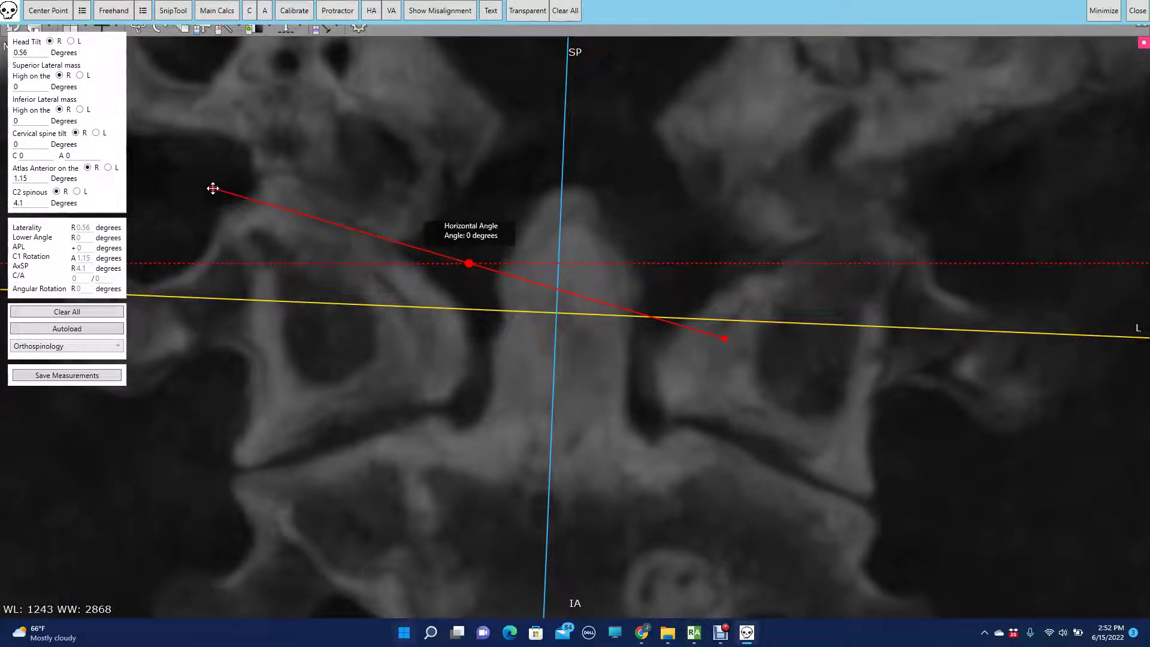
left_click_drag(723, 341, 972, 212)
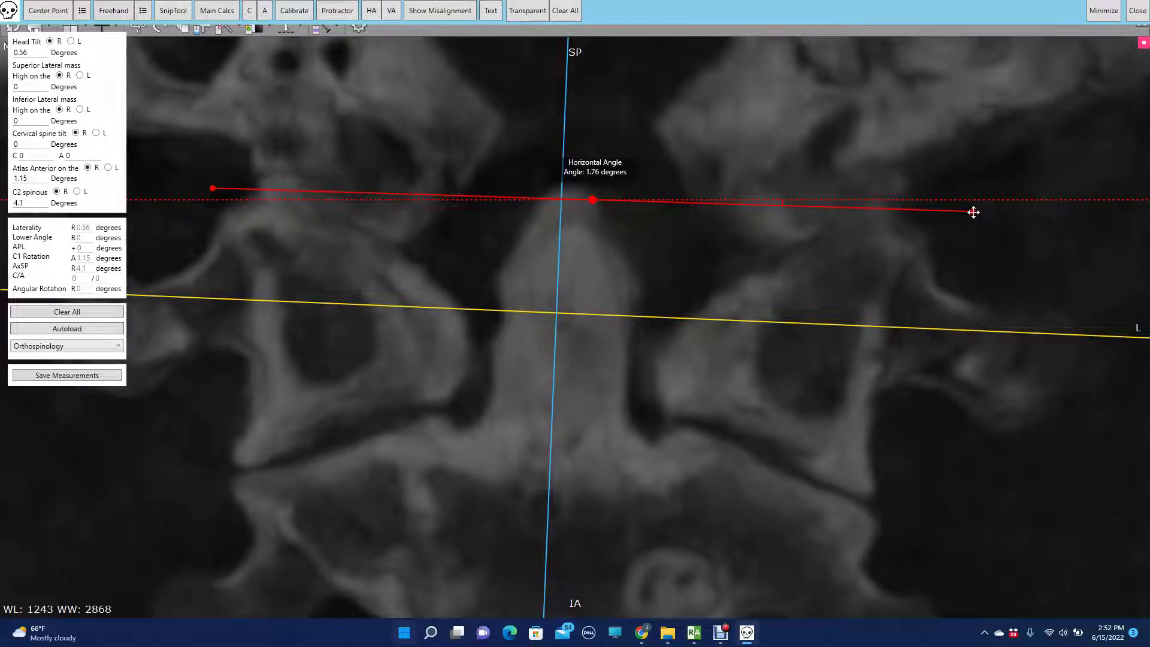
- Nudge the superior lateral mass line and its ends onto the bone edges, ending at an angle of about 1.86 degrees
key("Down")
key("Down")
key("Down")
key("Down")
key("Down")
key("Down")
key("Down")
key("Down")
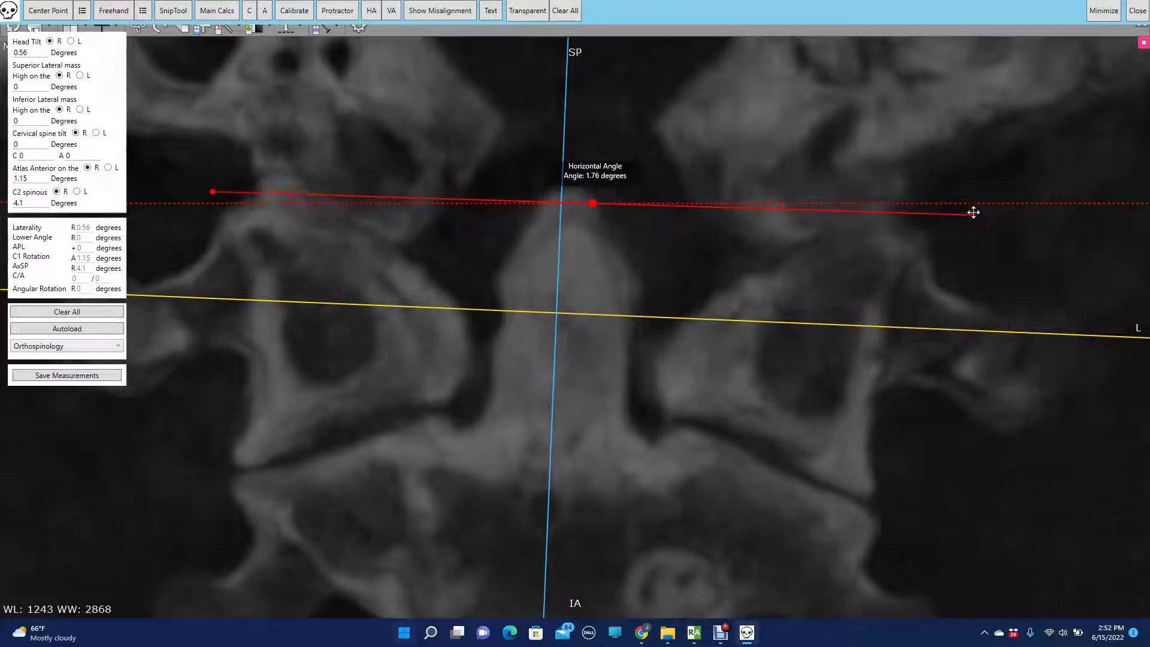
key("Down")
key("Down")
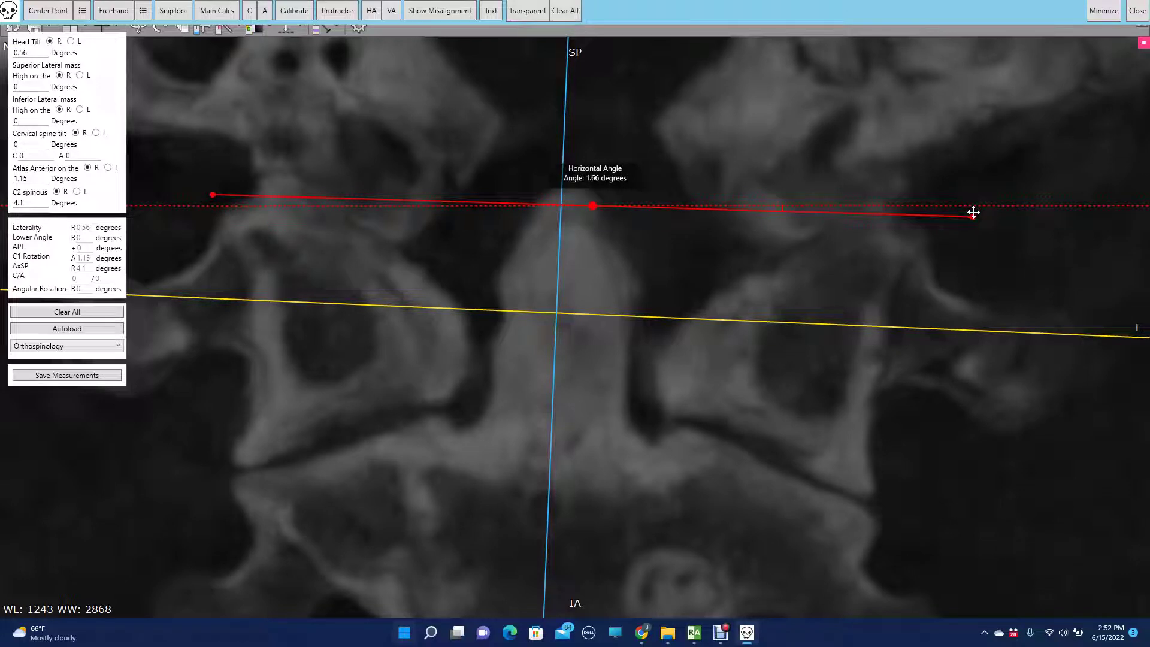
key("Up")
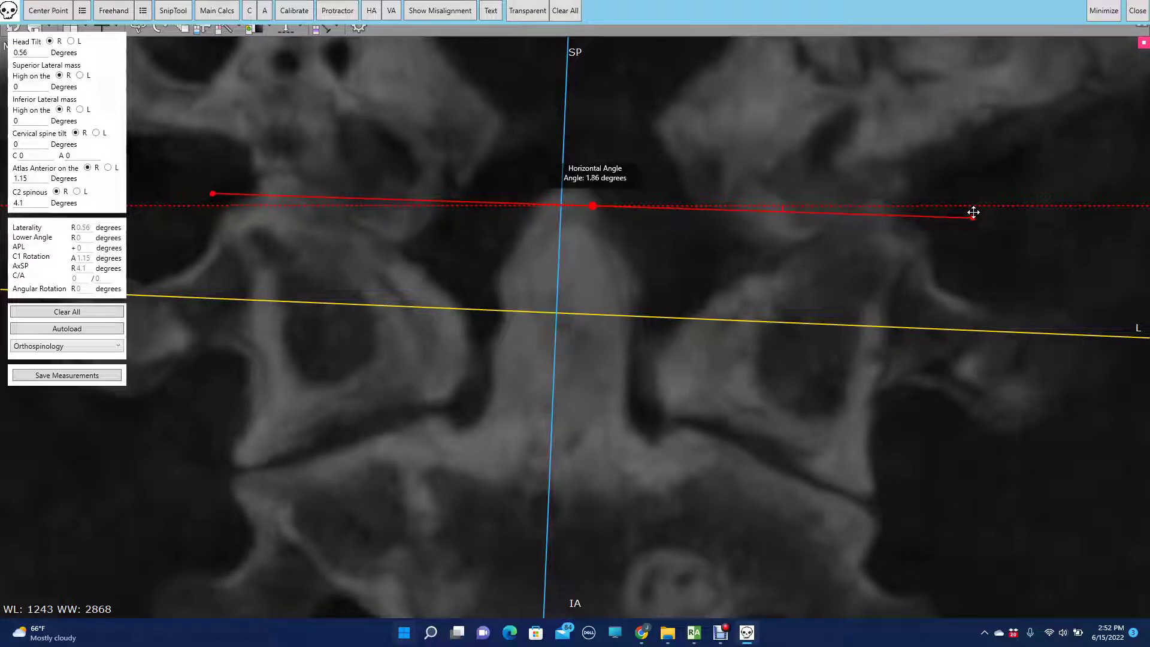
key("Down")
key("Down")
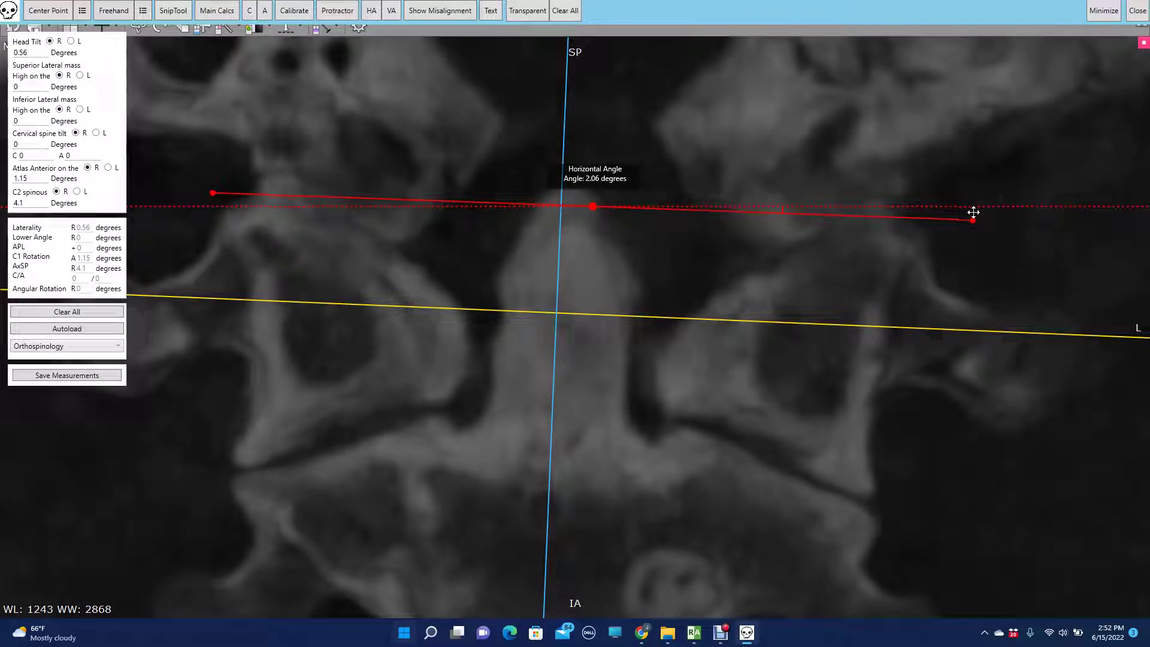
key("Down")
key("Down")
key("Up")
key("Up")
key("Down")
key("Up")
key("Down")
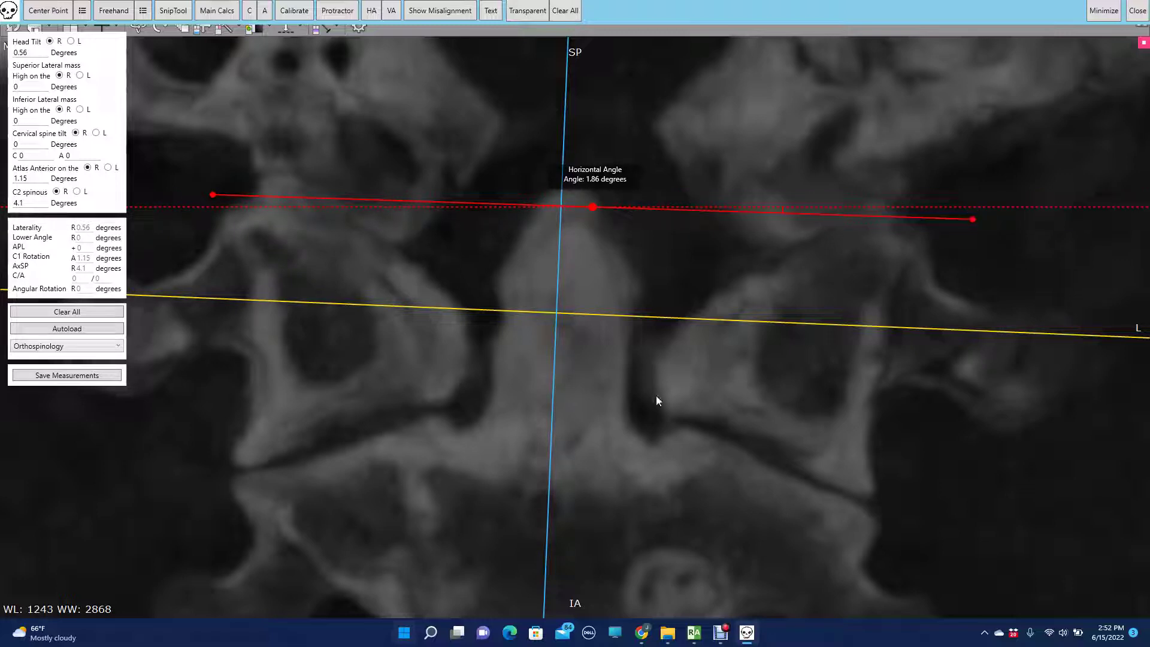
- Add a second horizontal angle line across the inferior tips of the lateral masses and fine-tune it to about 2.71 degrees
left_click(374, 10)
left_click_drag(424, 339, 215, 476)
left_click_drag(721, 339, 913, 504)
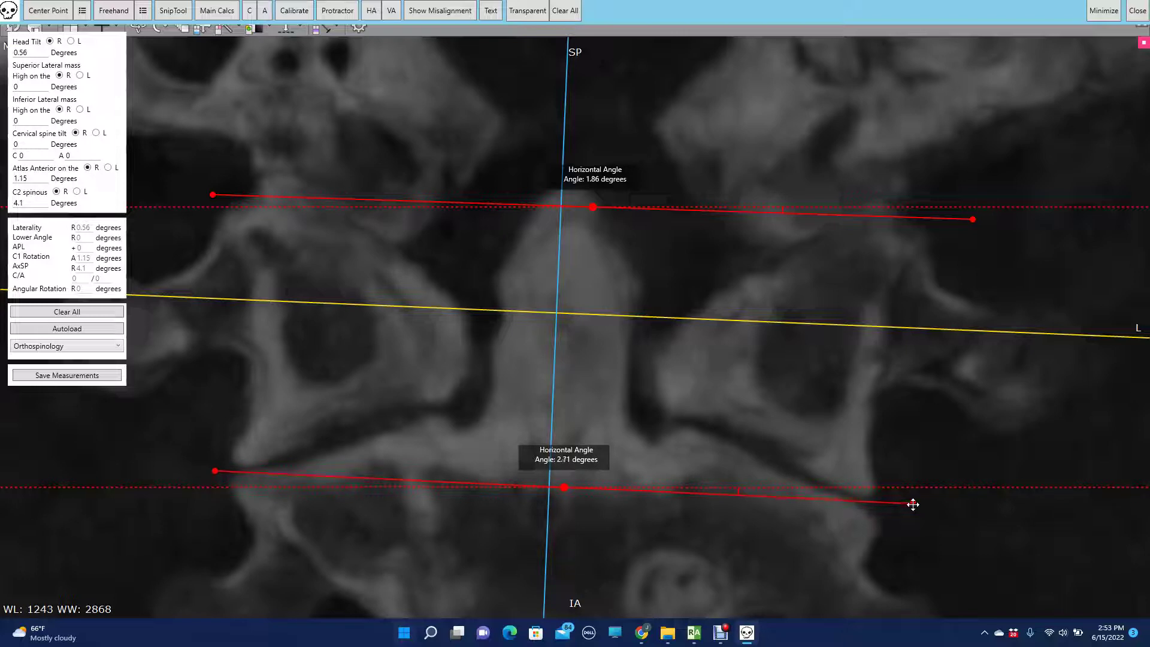
key("Up")
key("Right")
key("Up")
key("Up")
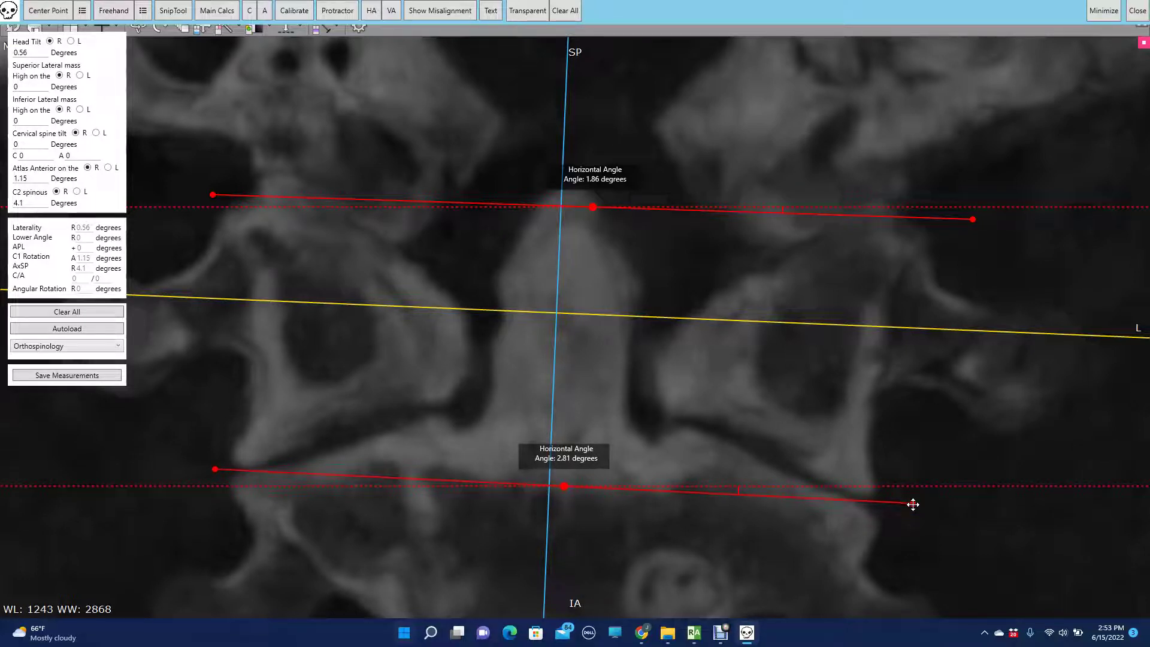
key("Up")
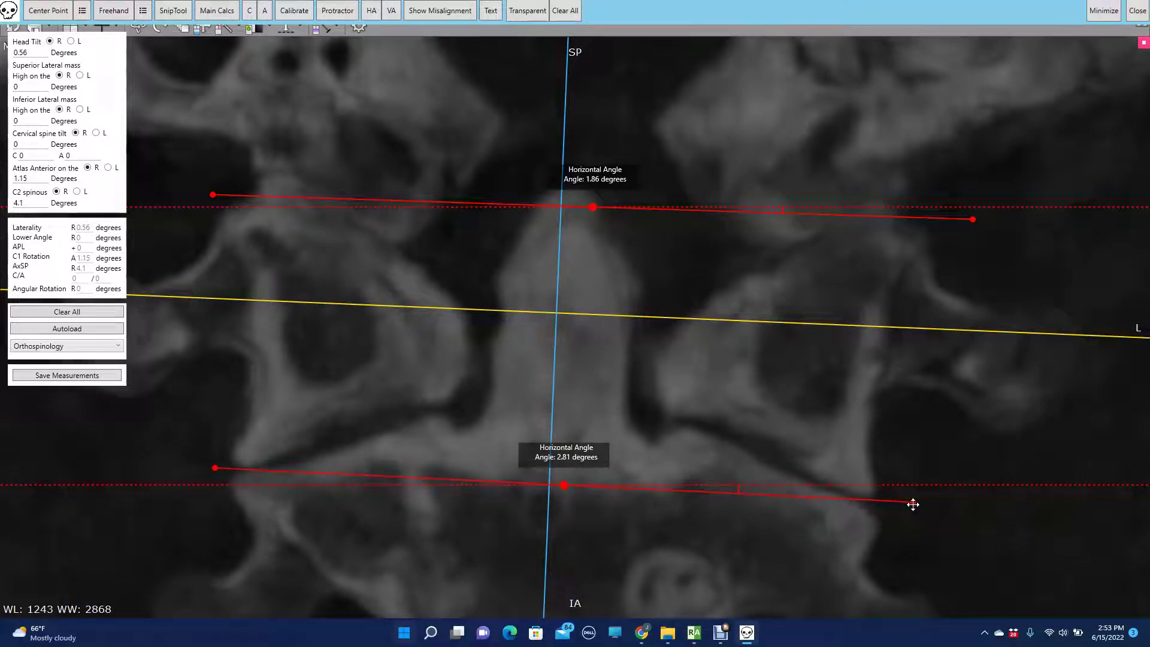
key("Up")
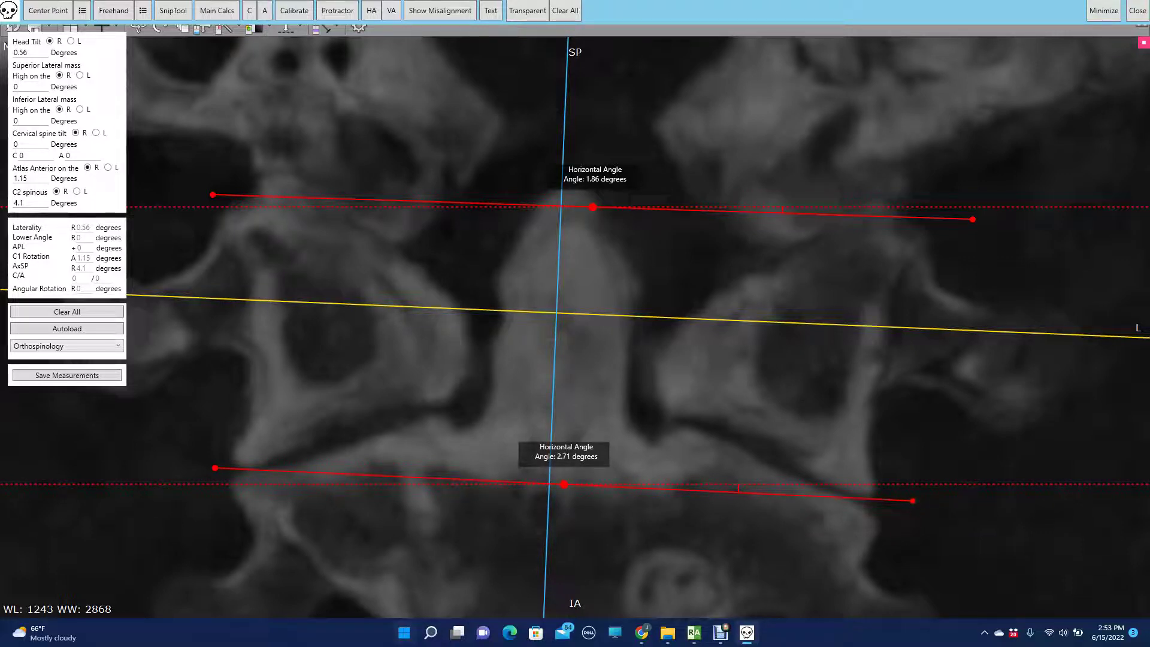
- Switch to RadiAnt's 3D MPR window, collapse the coronal MIP slab to a thin slice, enlarge that view again, and return to UCCBCTToolBox
mouse_move(695, 631)
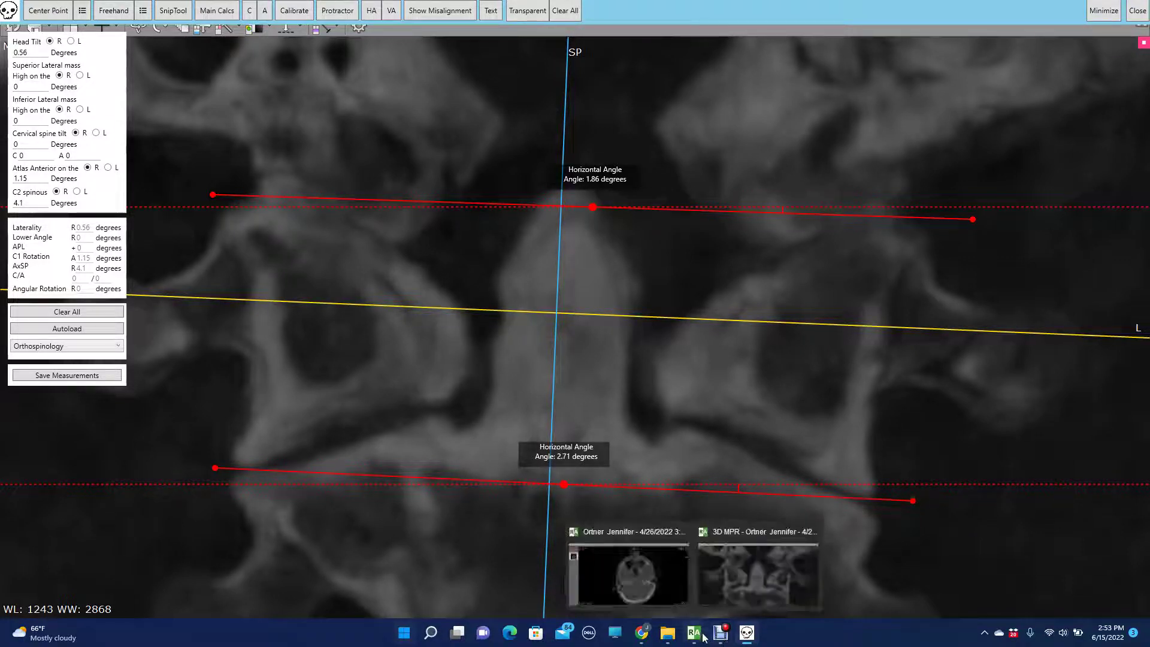
left_click(728, 599)
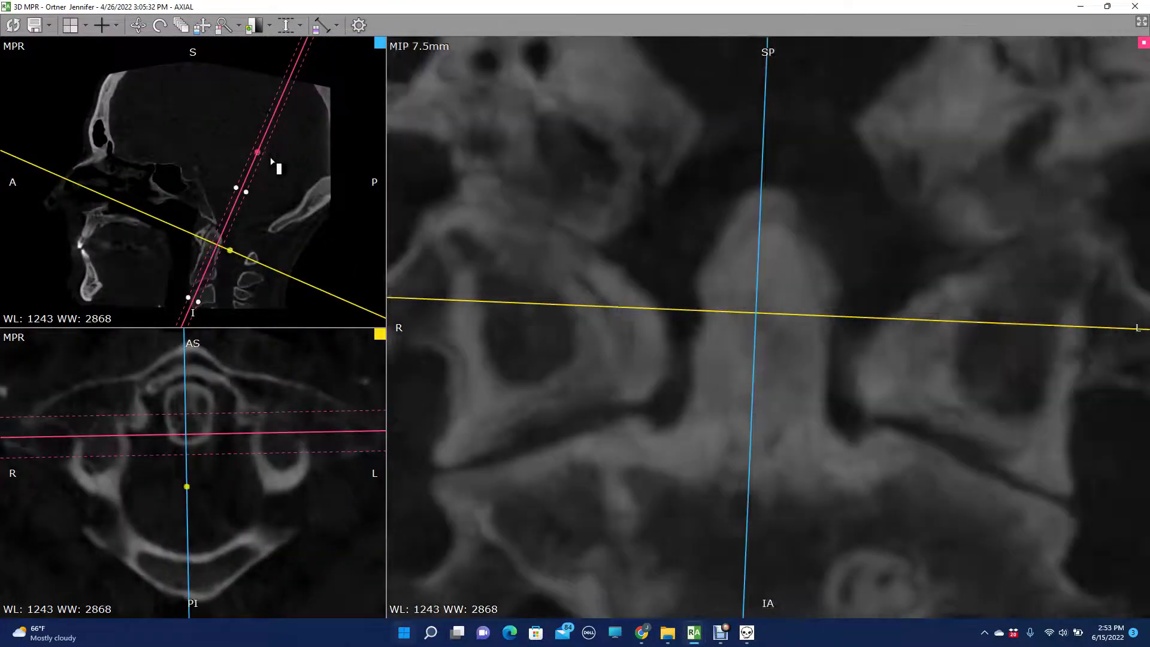
left_click_drag(246, 191, 256, 198)
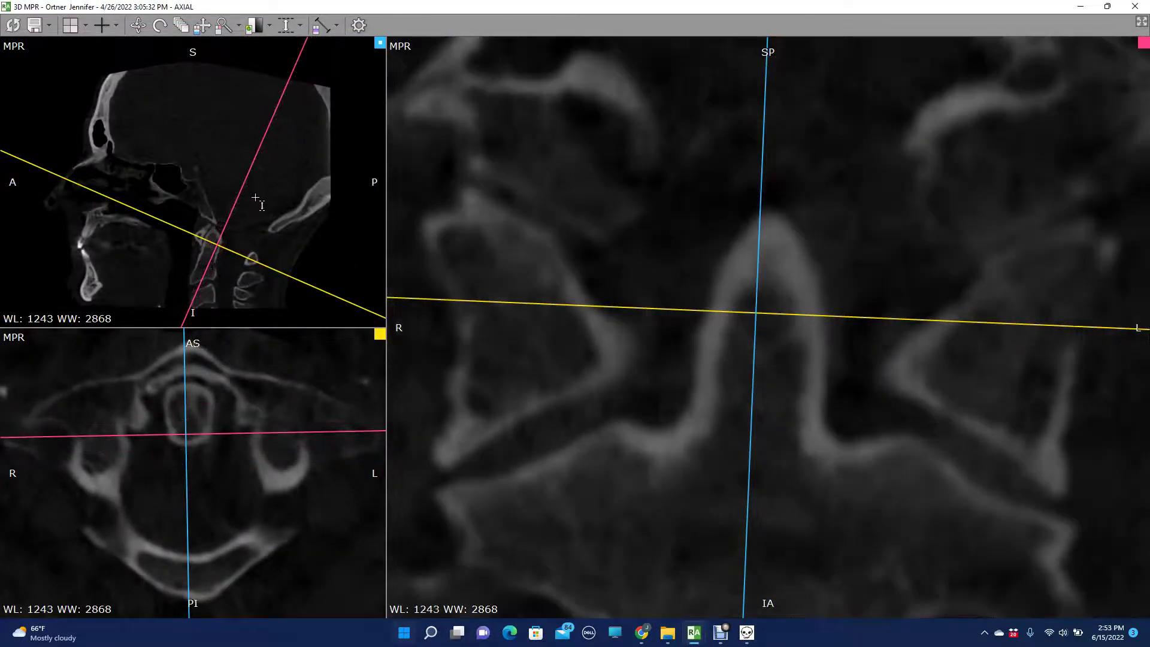
double_click(534, 226)
left_click(746, 632)
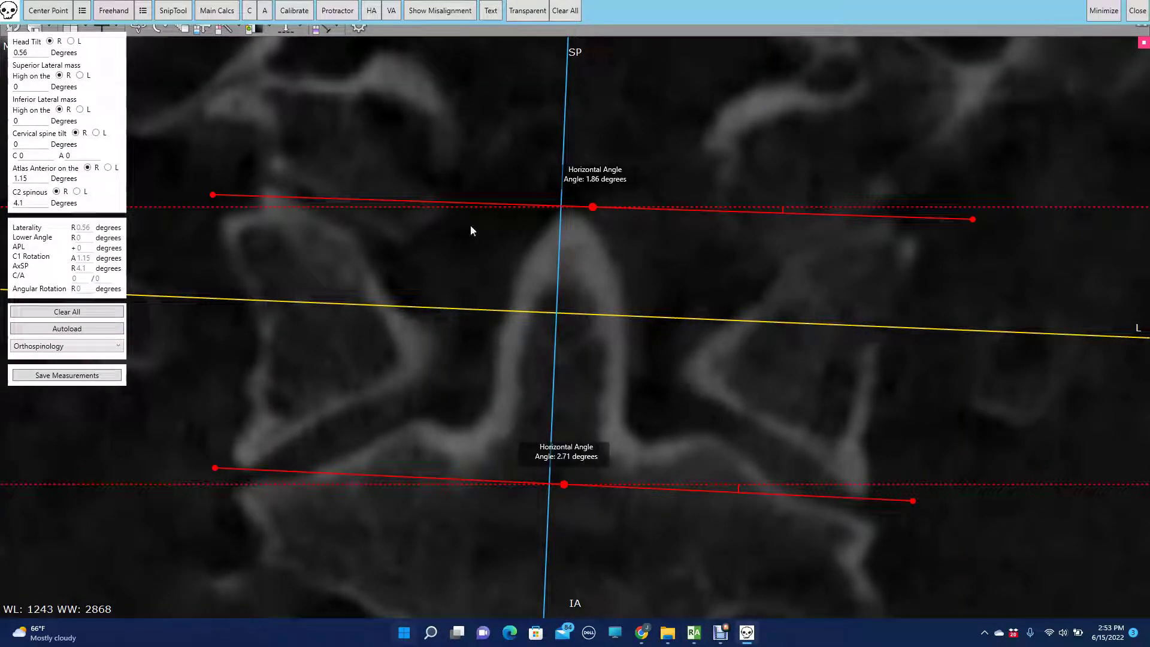
- Fine-tune the superior lateral mass line to about 2.02 degrees and move both angle labels clear of the bone edges
left_click_drag(592, 208, 589, 209)
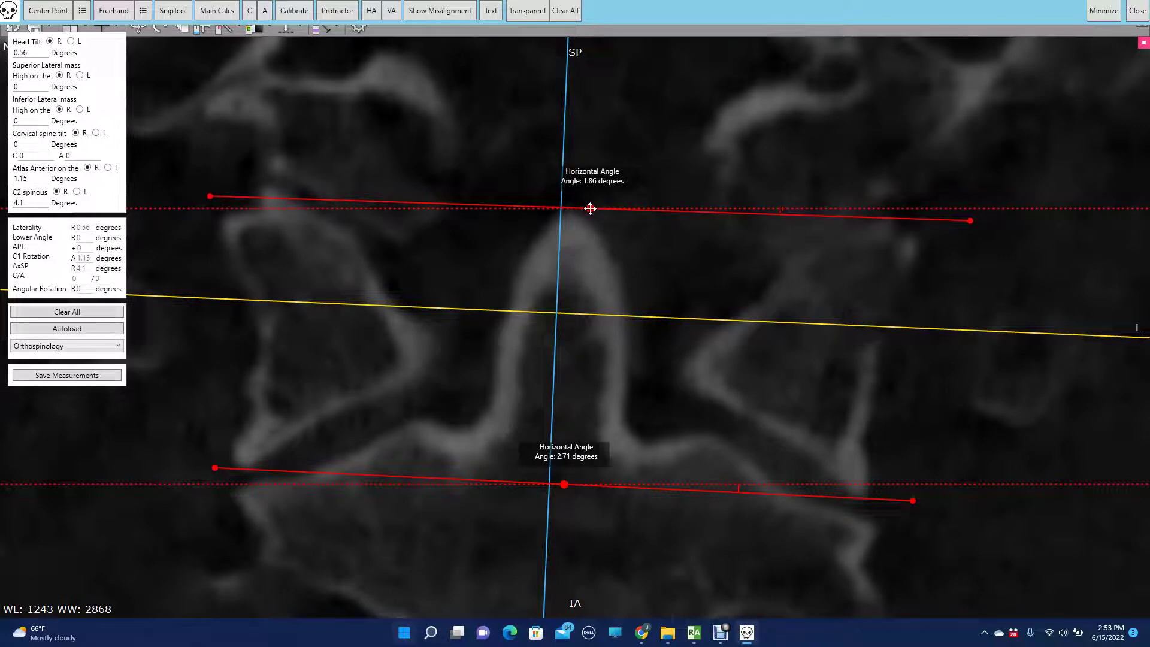
left_click_drag(969, 221, 968, 223)
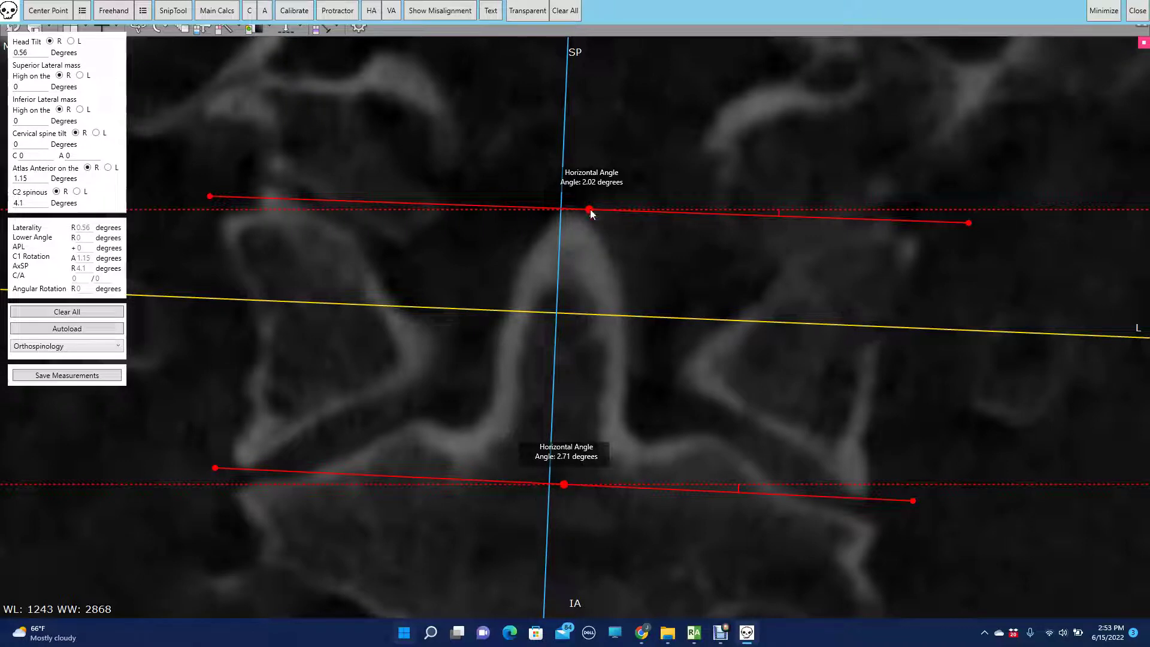
left_click_drag(564, 452, 563, 418)
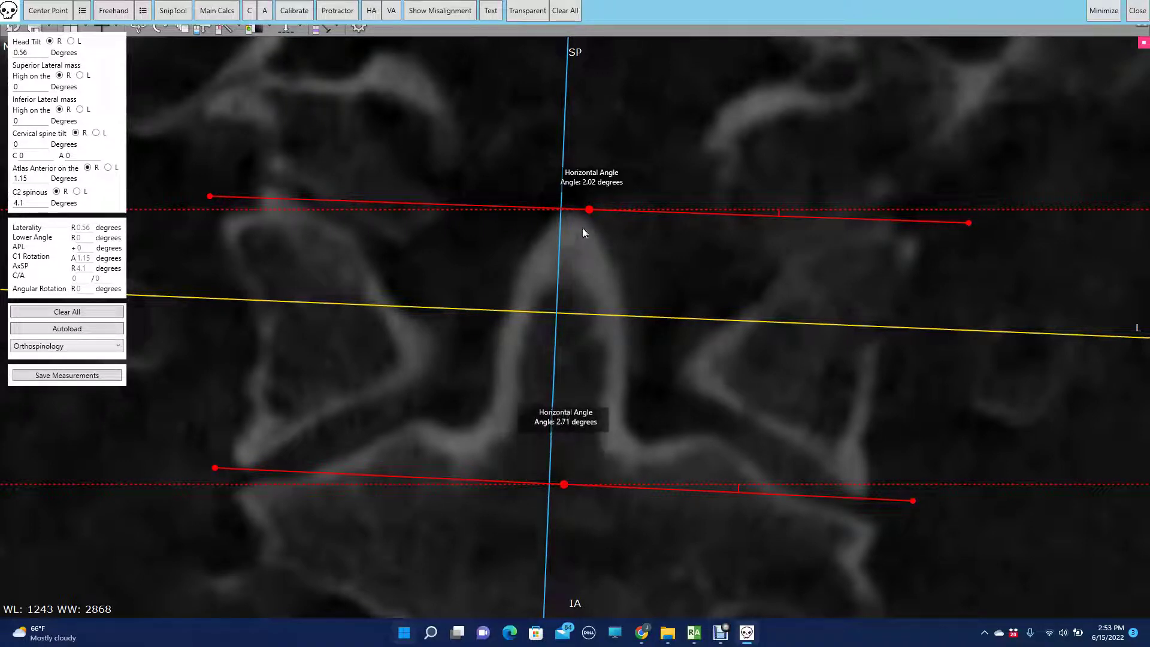
left_click_drag(590, 177, 584, 234)
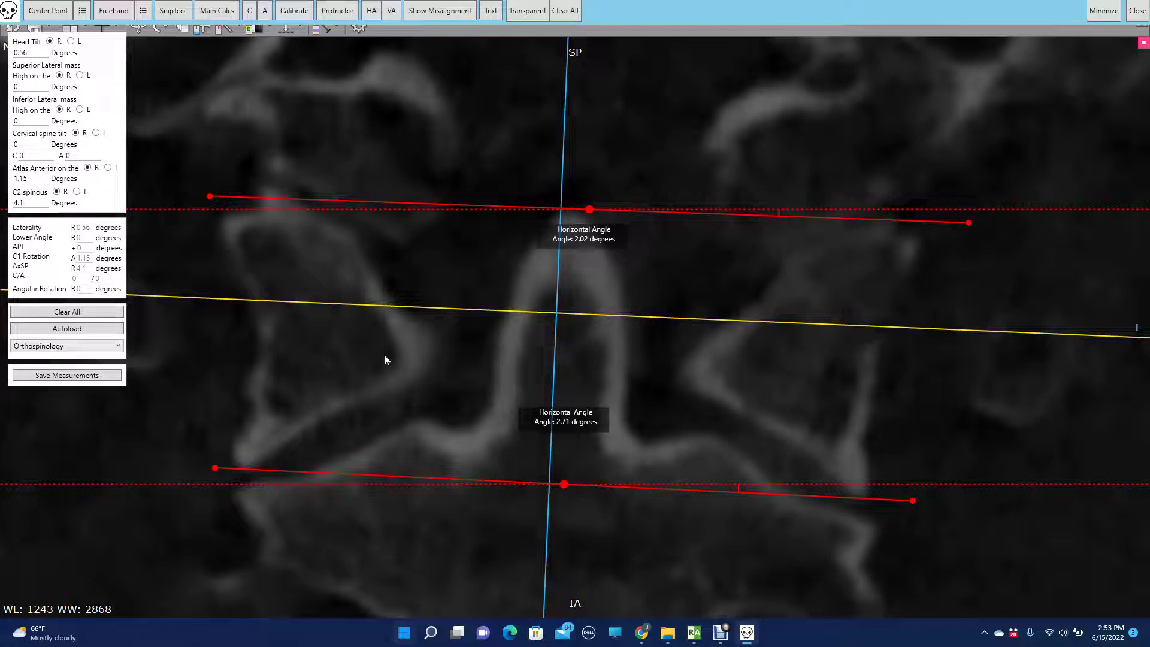
- Add a third horizontal angle line through the middle of both lateral masses, tilted about 2.03 degrees
left_click(375, 17)
left_click_drag(424, 340, 255, 348)
left_click_drag(725, 339, 879, 370)
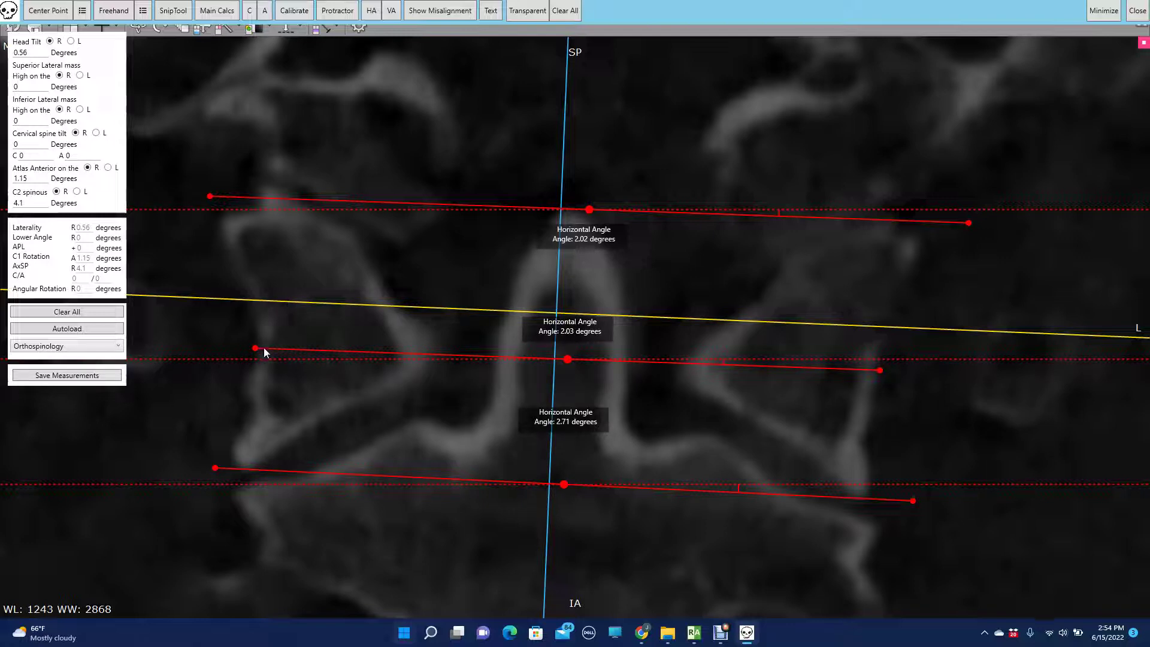
left_click_drag(567, 359, 567, 357)
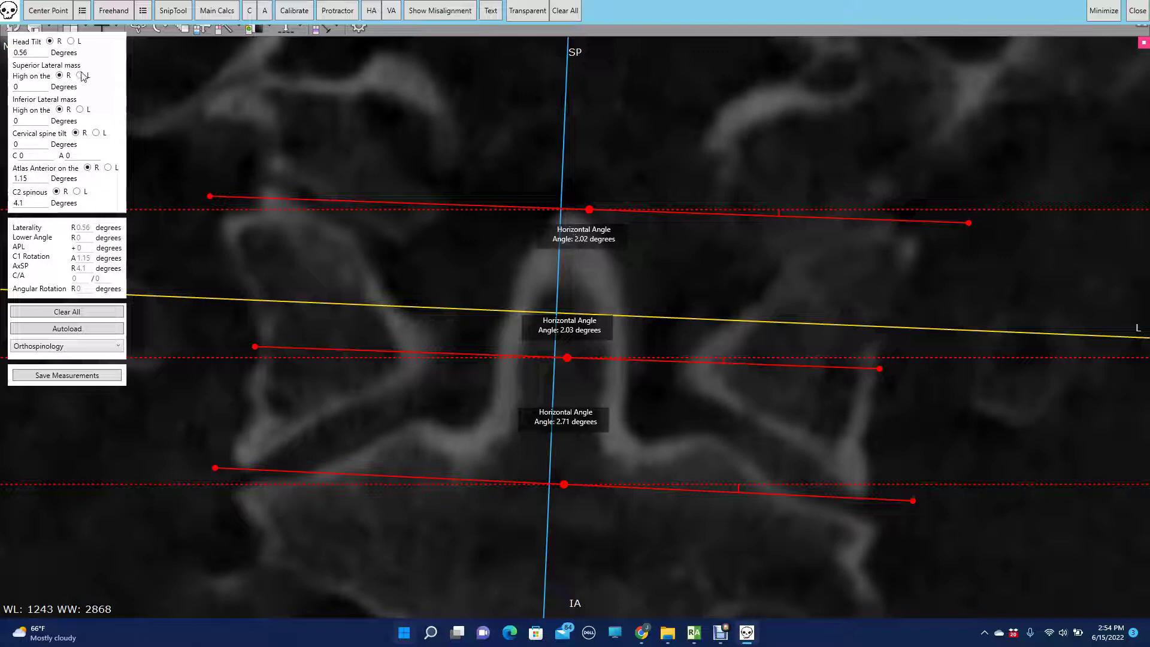
- Enter 2.02 degrees for the superior and 2.71 degrees for the inferior lateral mass, and shift both outer lines slightly upward
double_click(40, 85)
type("2.0")
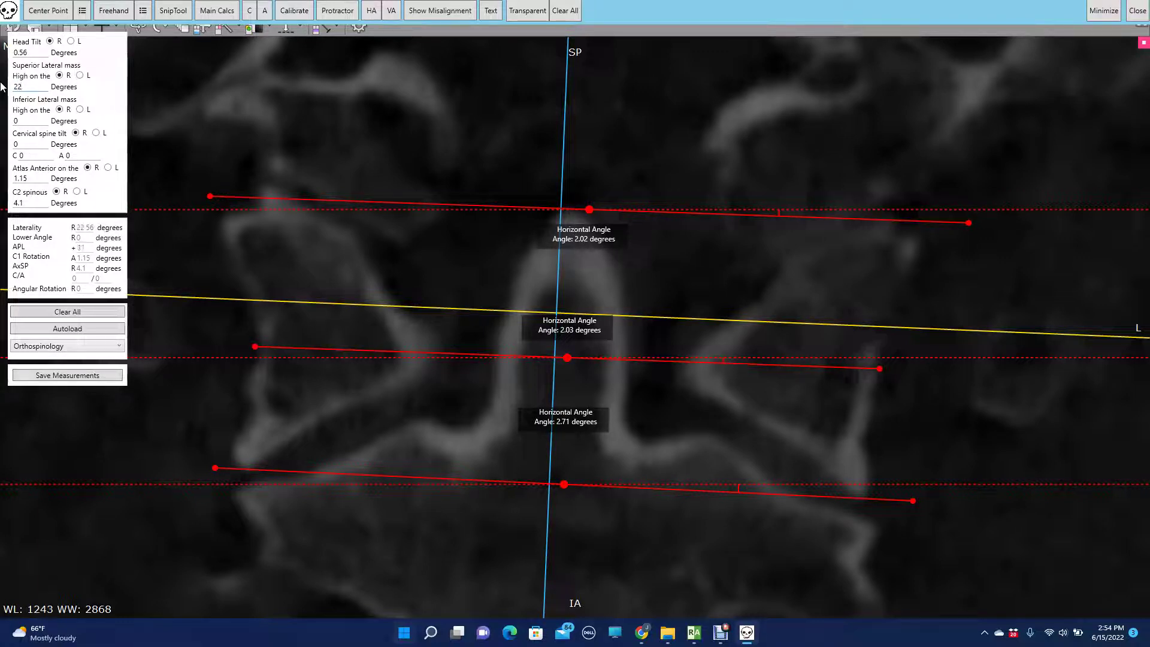
key("BackSpace")
type(".02")
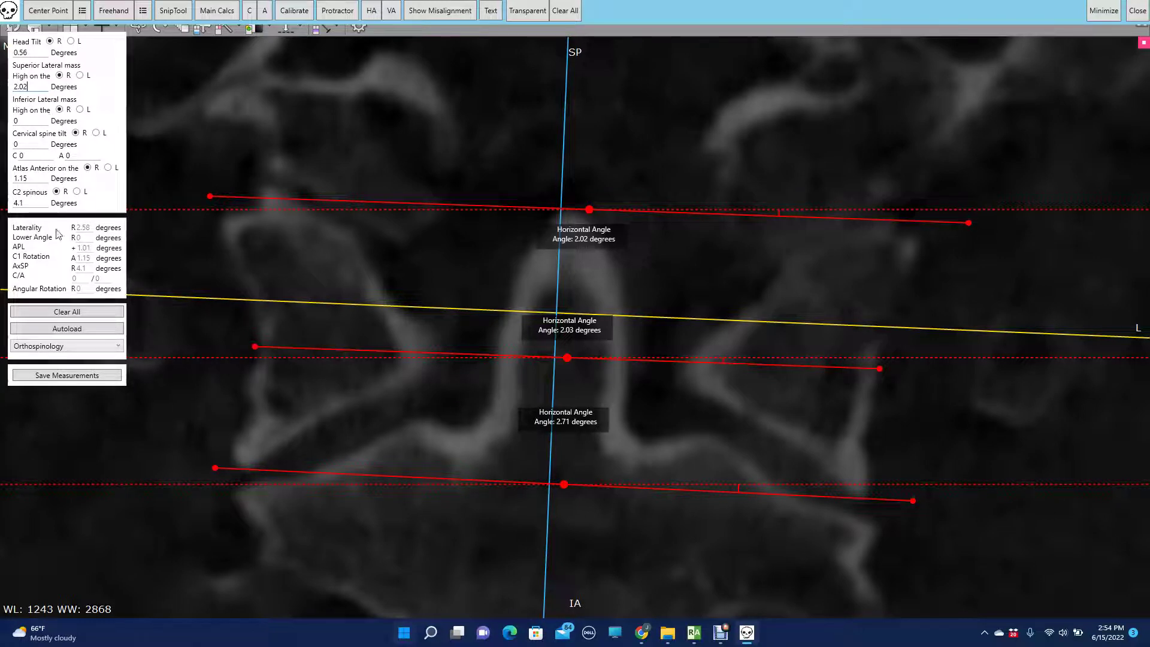
double_click(15, 122)
type("2.71")
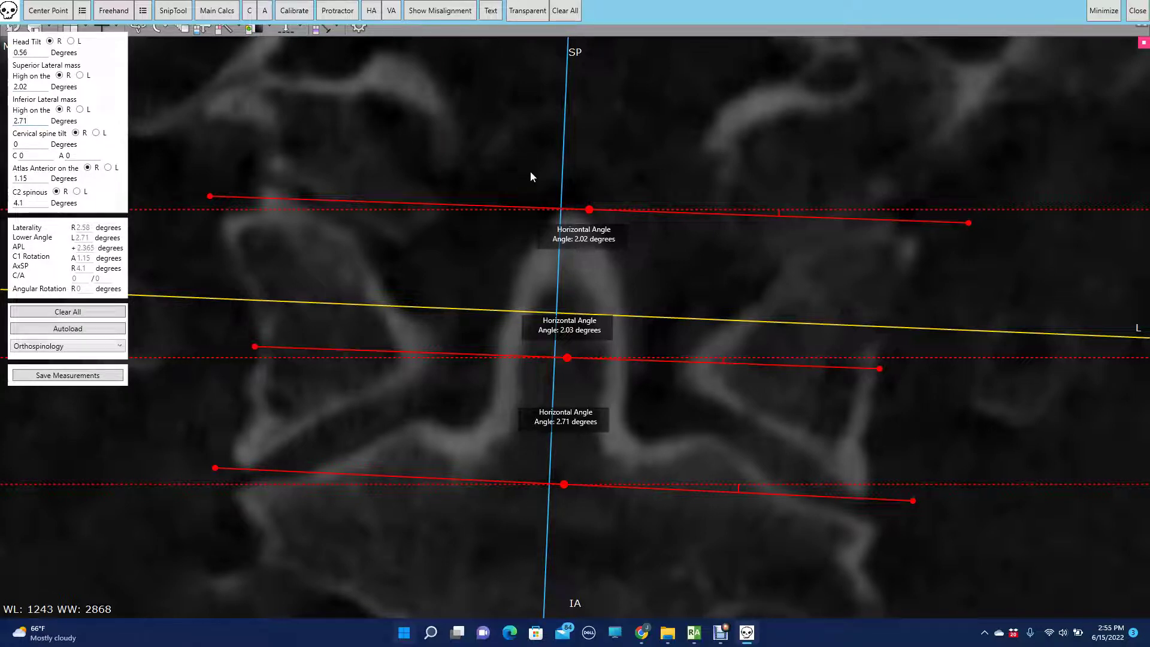
left_click_drag(591, 209, 588, 200)
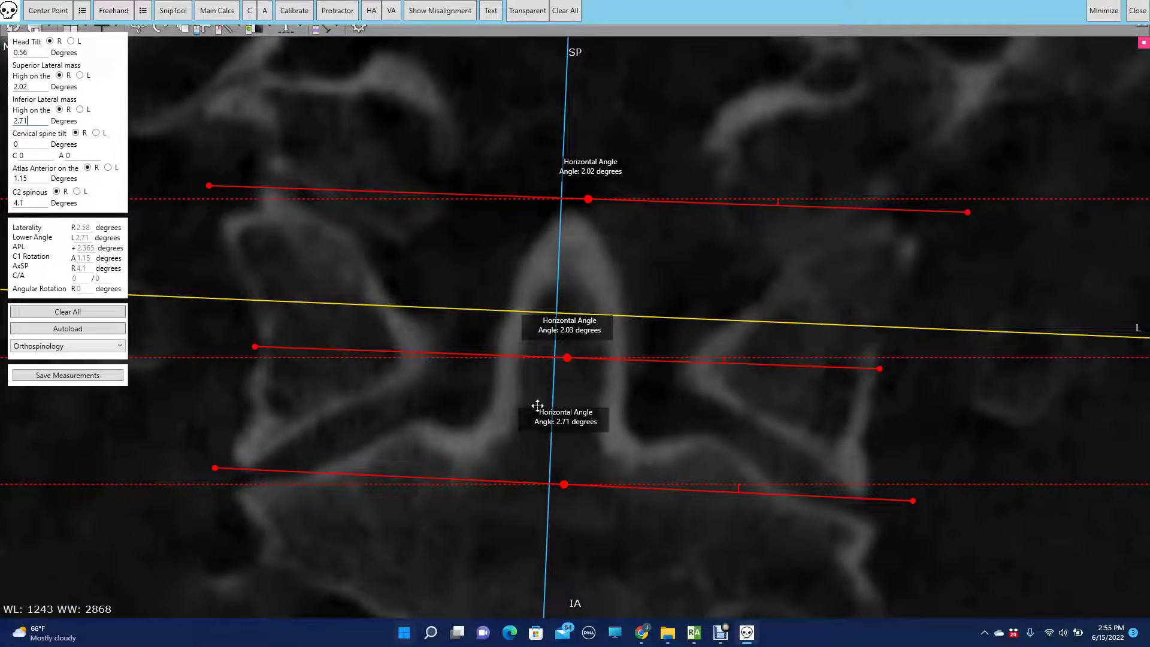
left_click_drag(564, 485, 562, 473)
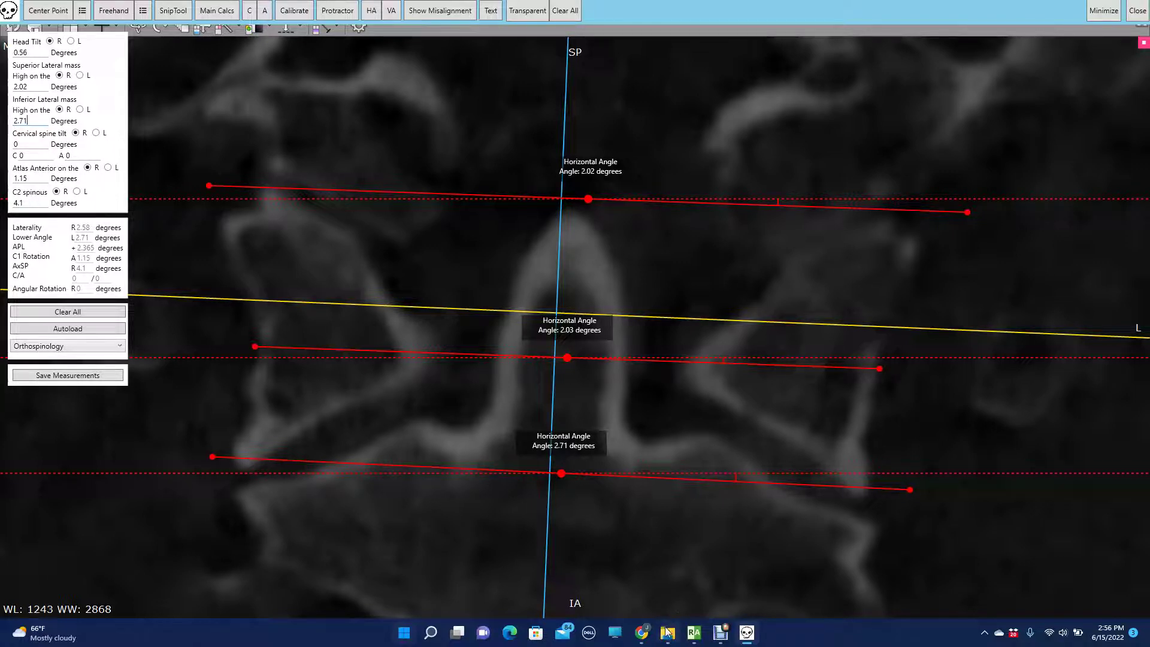
- Switch to the 3D MPR window, restore the three-view layout, and shift and tilt the coronal plane in the sagittal view to follow the cervical spine
mouse_move(693, 633)
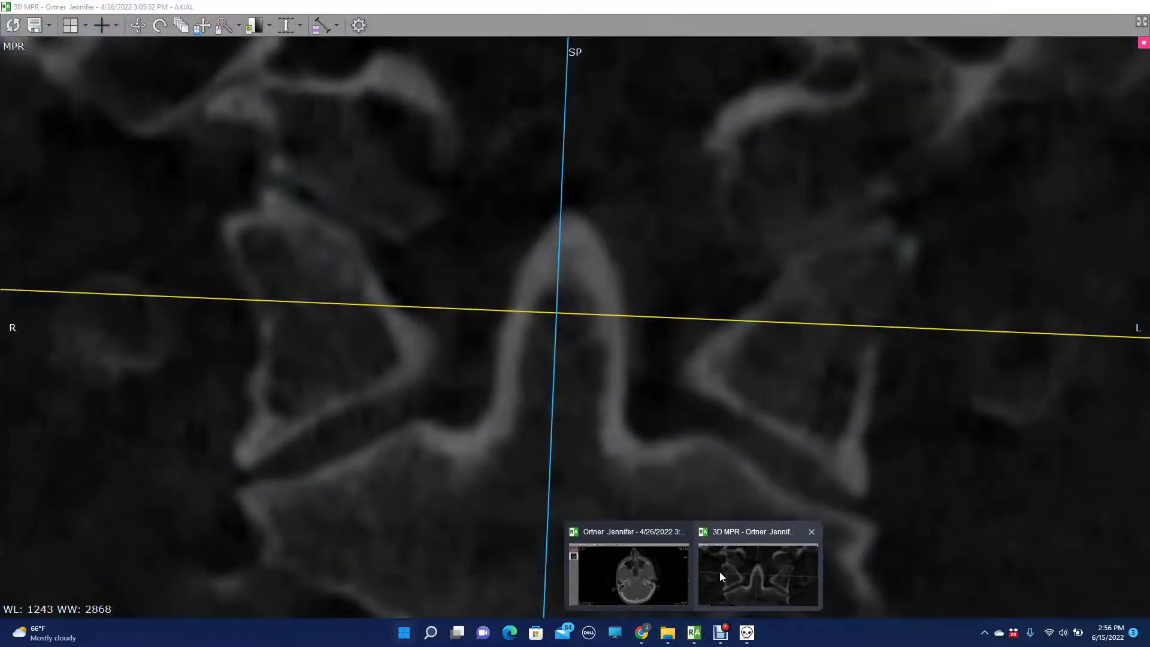
left_click(721, 572)
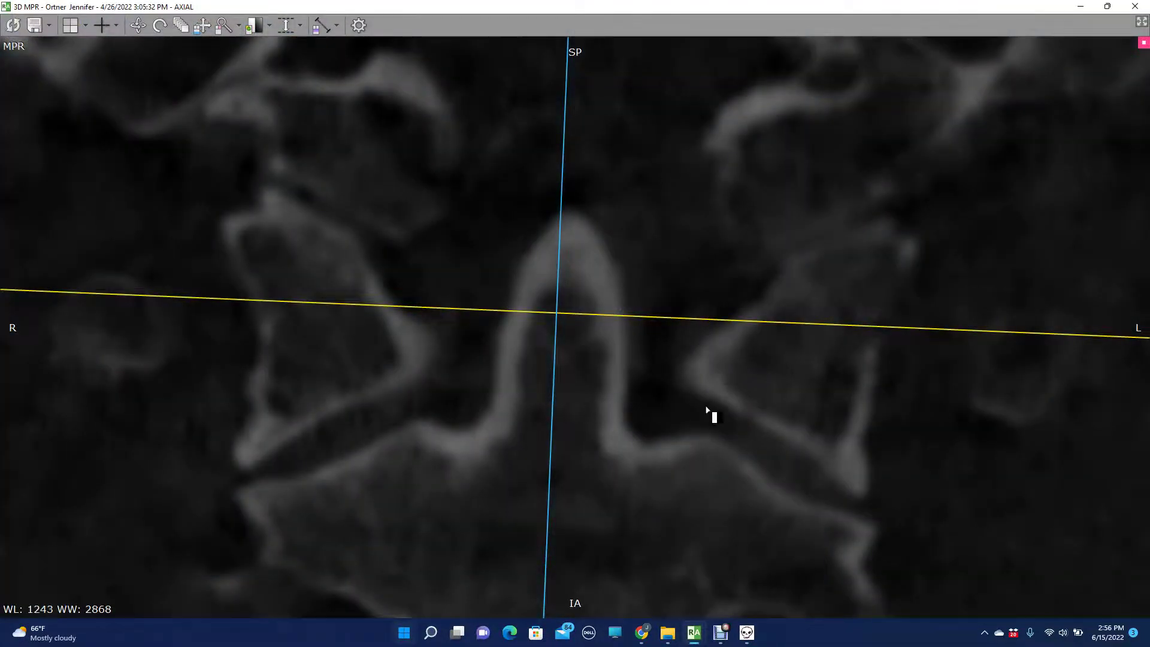
double_click(707, 410)
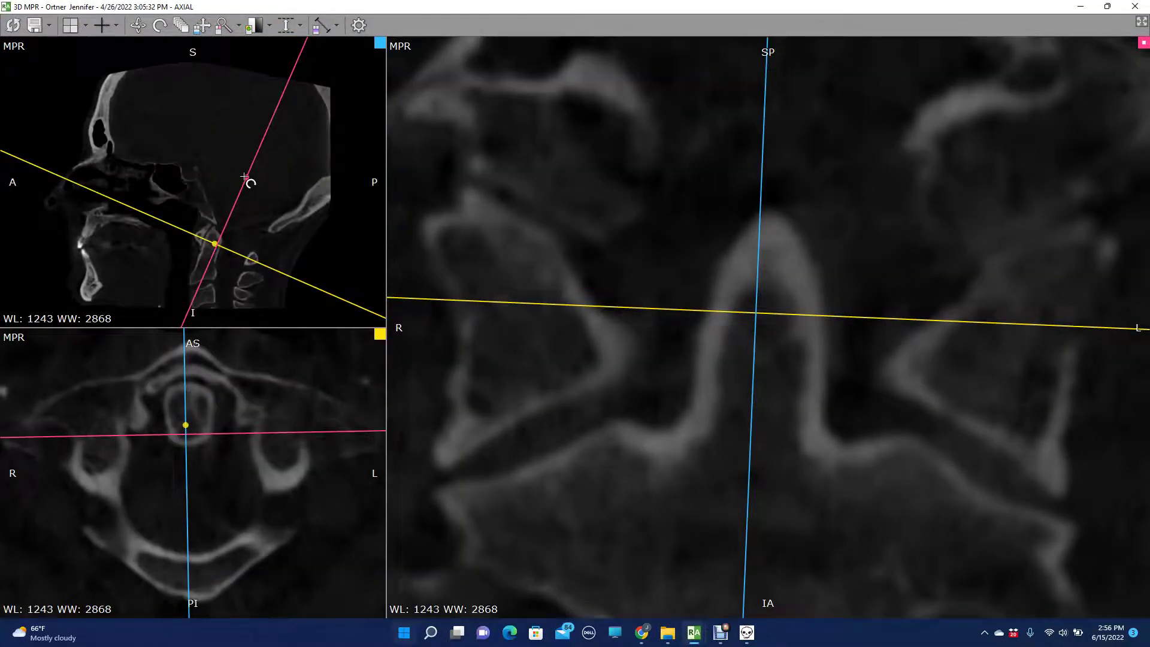
left_click_drag(239, 238, 228, 258)
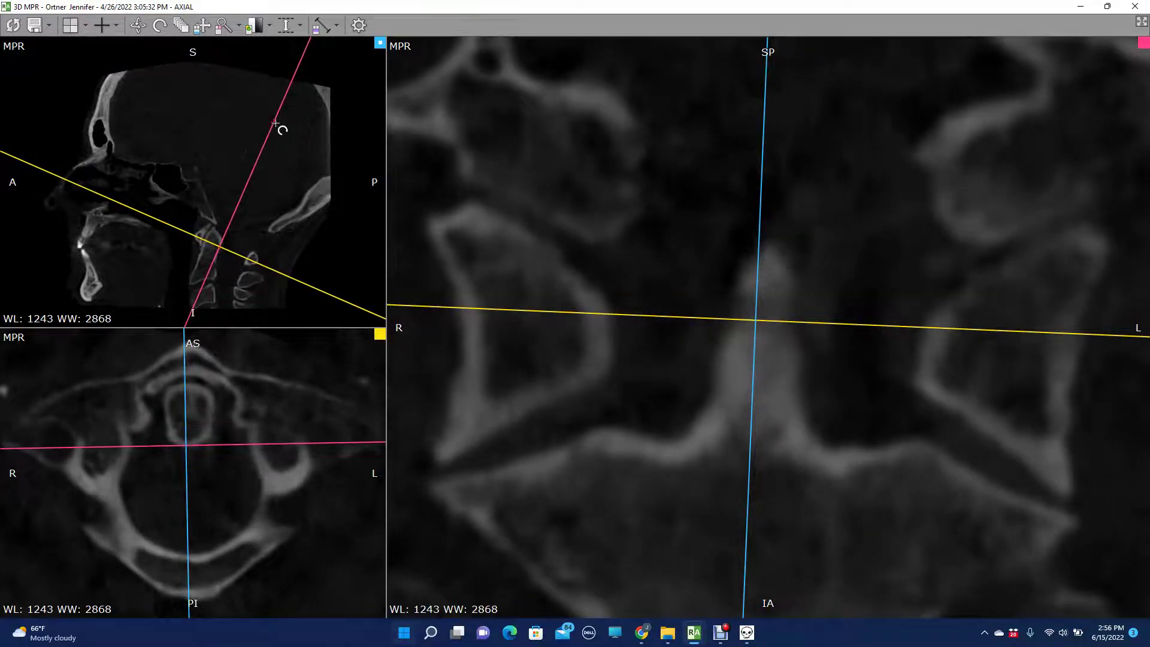
left_click_drag(276, 124, 240, 110)
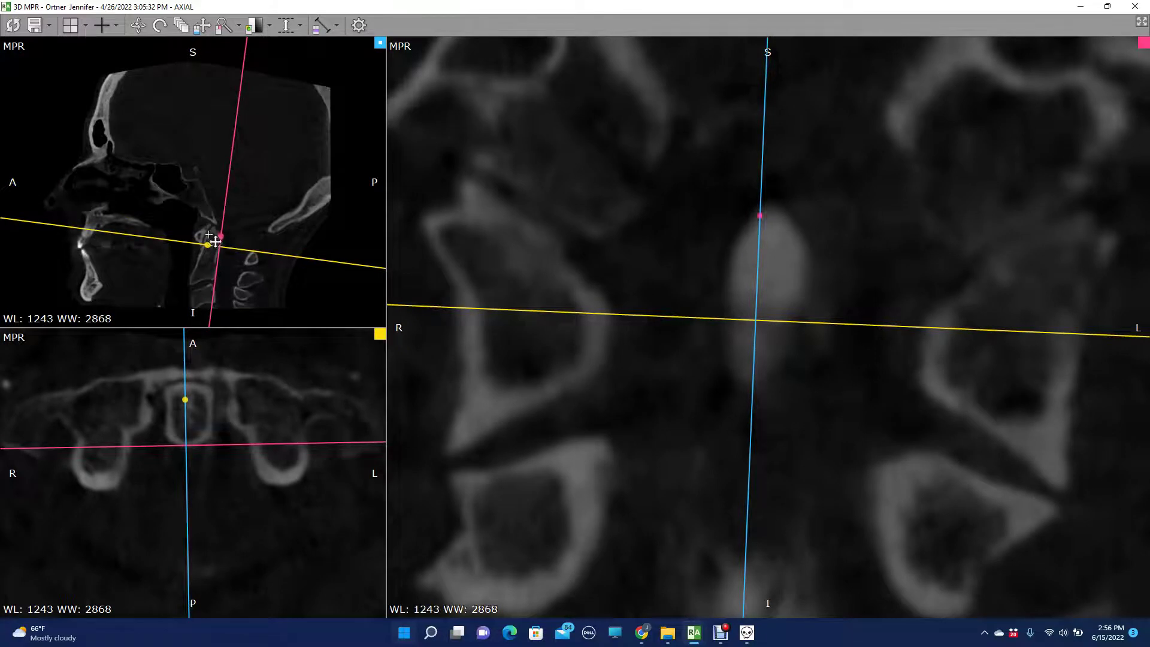
- Thicken the coronal slab to a 17.6 mm MIP and move its plane slightly forward onto the vertebral bodies
left_click(283, 26)
left_click_drag(227, 187, 212, 189)
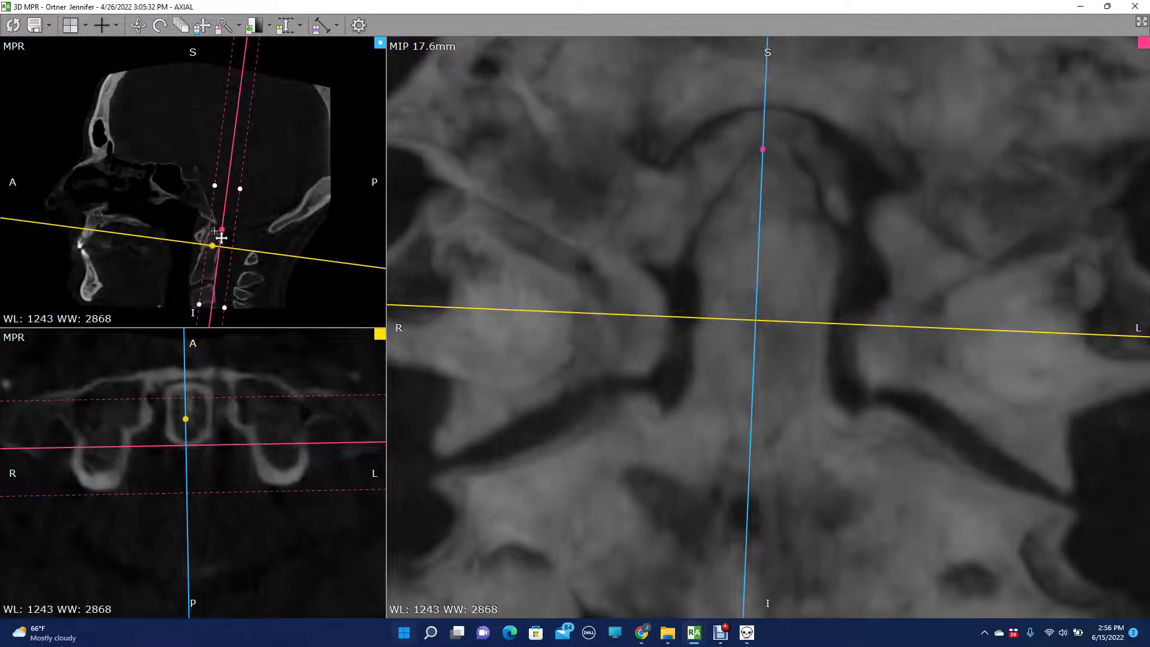
left_click_drag(219, 245, 214, 242)
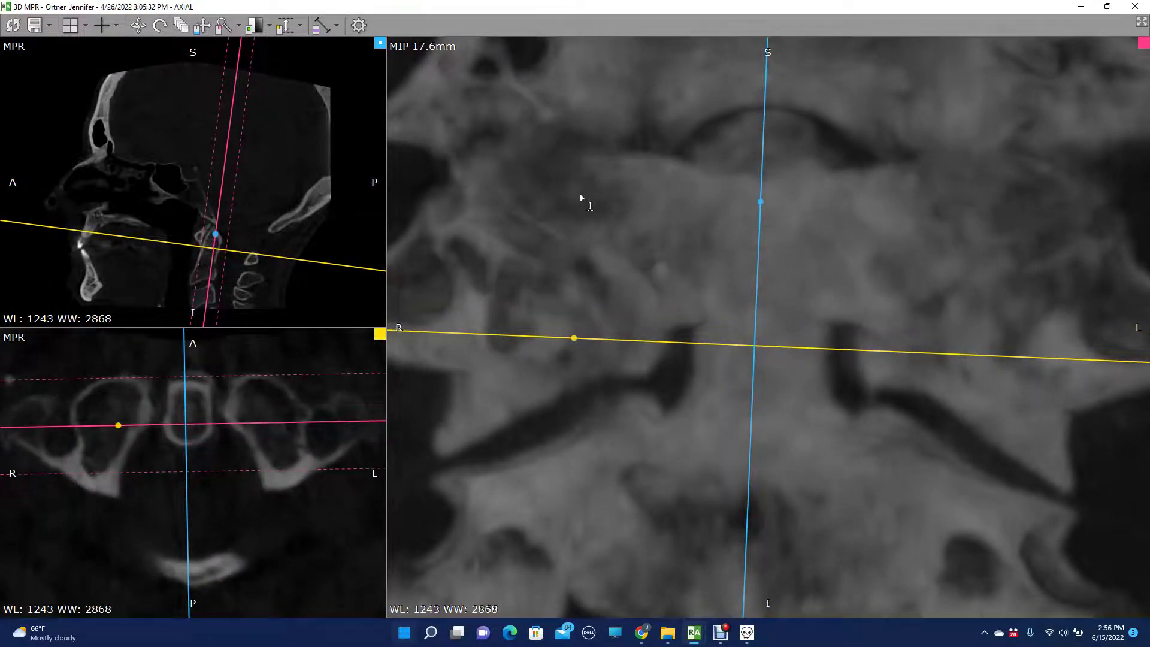
- Zoom out the axial view, enlarge the coronal view, and frame it on the cervical spine from the dens down to the lowest visible vertebra
left_click(224, 25)
left_click_drag(618, 221, 641, 441)
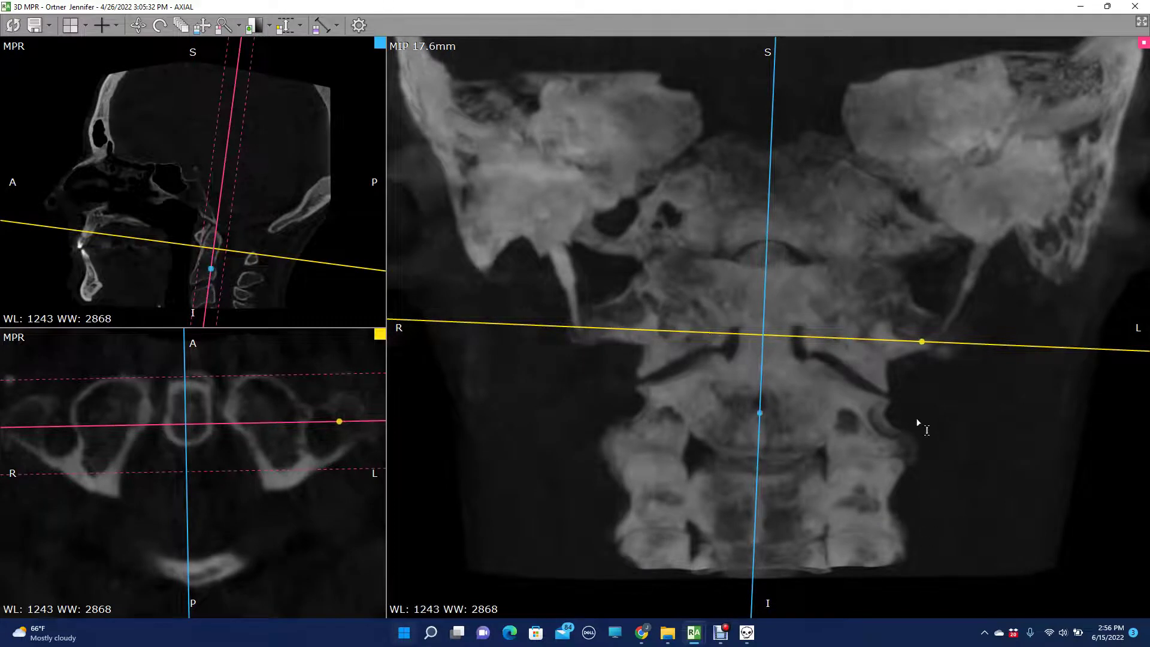
left_click_drag(297, 497, 316, 570)
left_click_drag(291, 378, 290, 449)
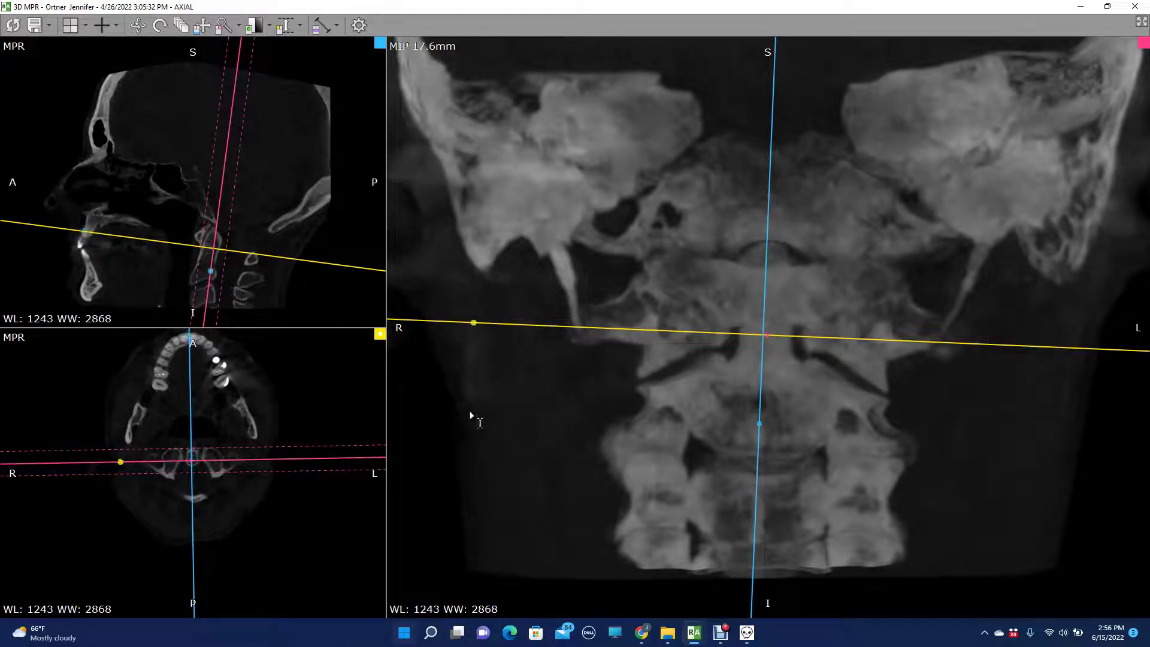
double_click(638, 436)
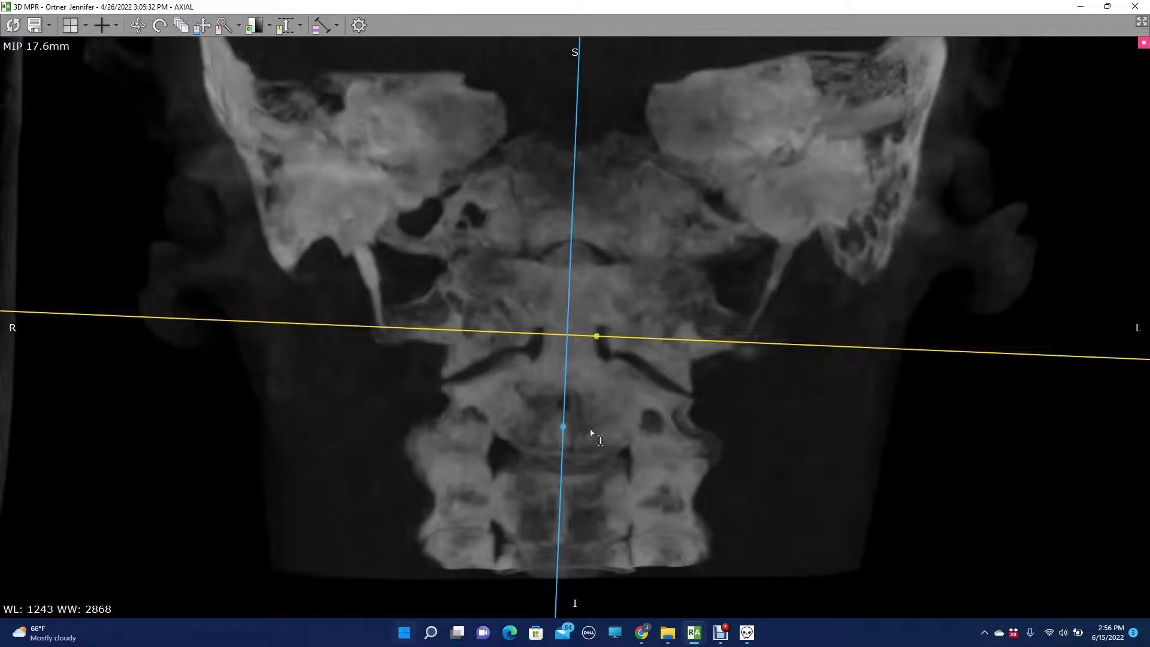
left_click_drag(631, 453, 628, 413)
left_click(202, 25)
mouse_move(714, 546)
left_mouse_down()
mouse_move(691, 447)
mouse_move(699, 390)
mouse_move(644, 310)
left_mouse_up()
left_click_drag(520, 135, 911, 89)
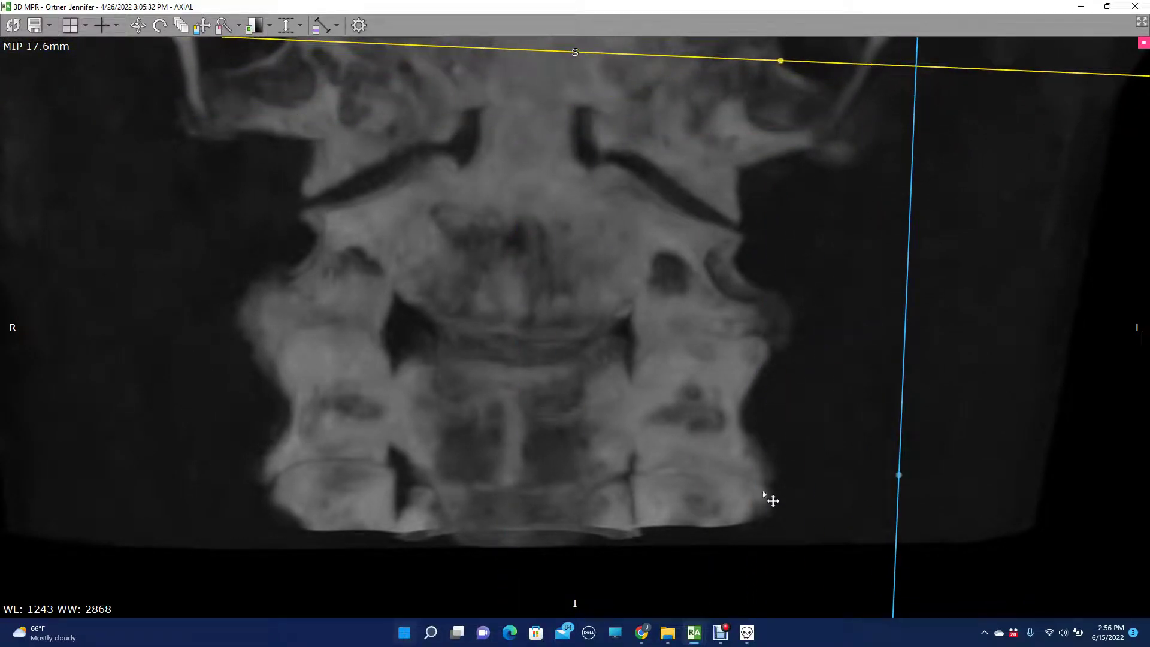
- Switch to UCCBCTToolBox, clear all angle lines, and open the cross colour choices in the center point settings
left_click(747, 633)
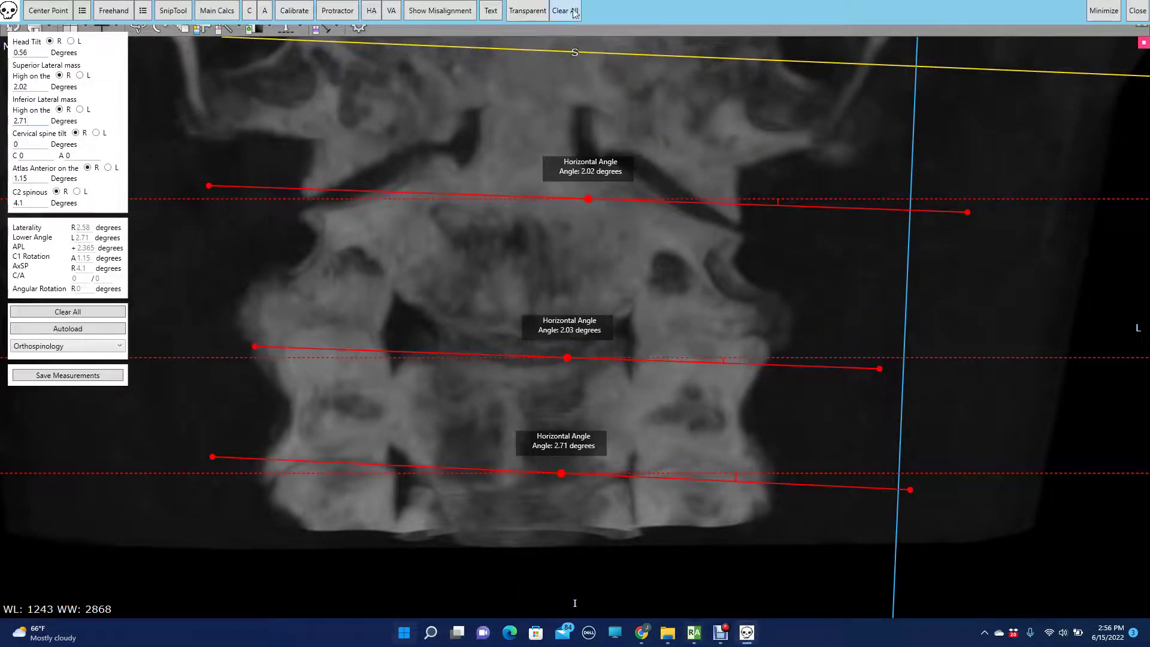
left_click(573, 15)
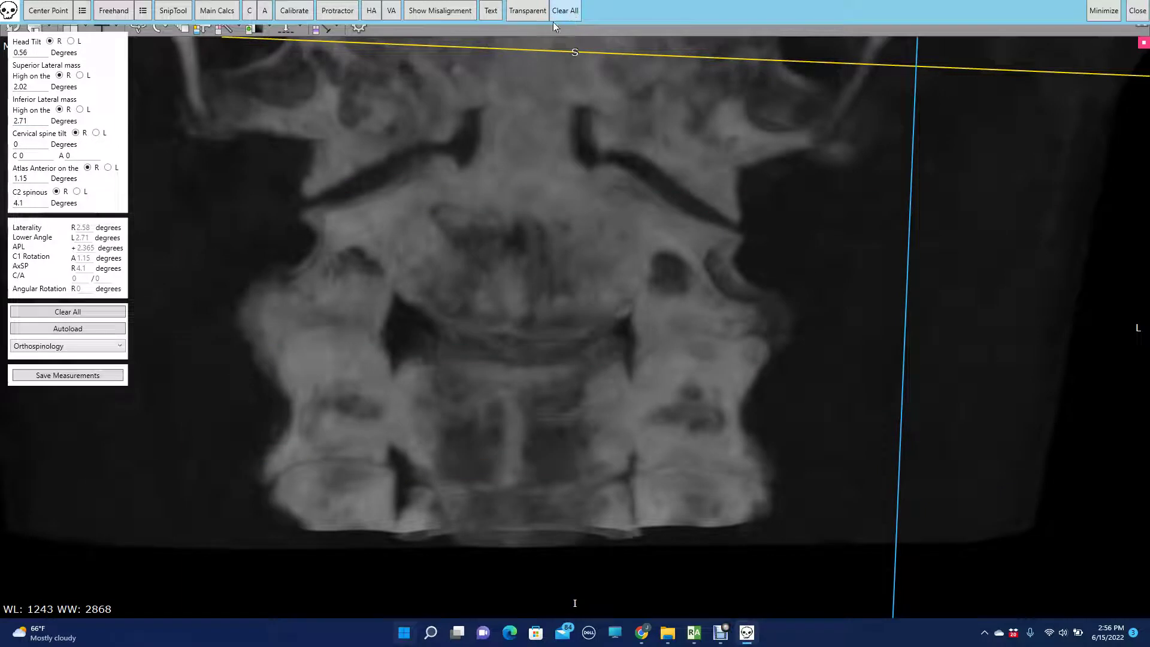
left_click(84, 12)
left_click(581, 296)
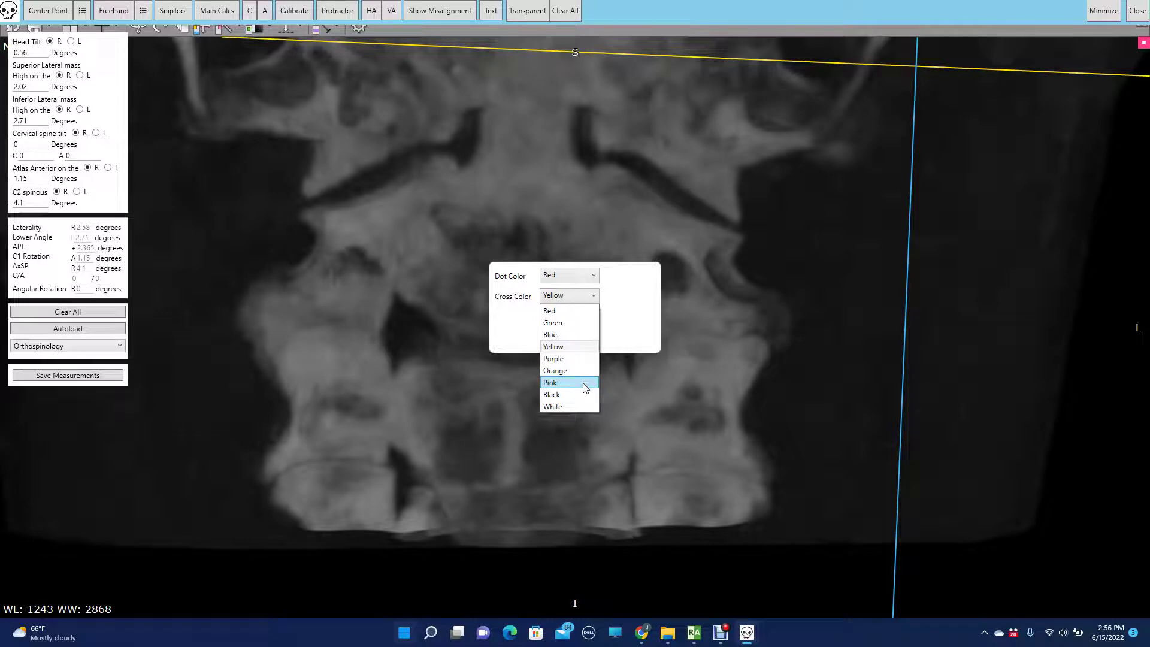
left_click(586, 388)
left_click(570, 319)
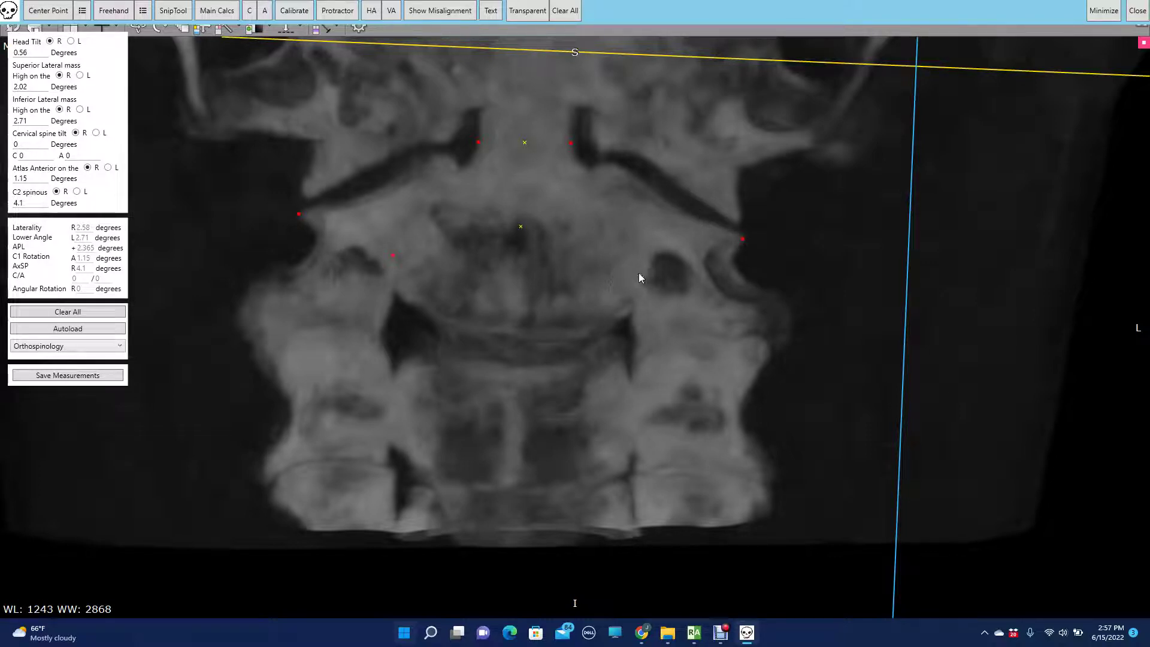
- Mark paired center point dots on matching edges of the vertebrae, from the dens down to the lowest visible vertebra
left_click(635, 471)
left_click(388, 463)
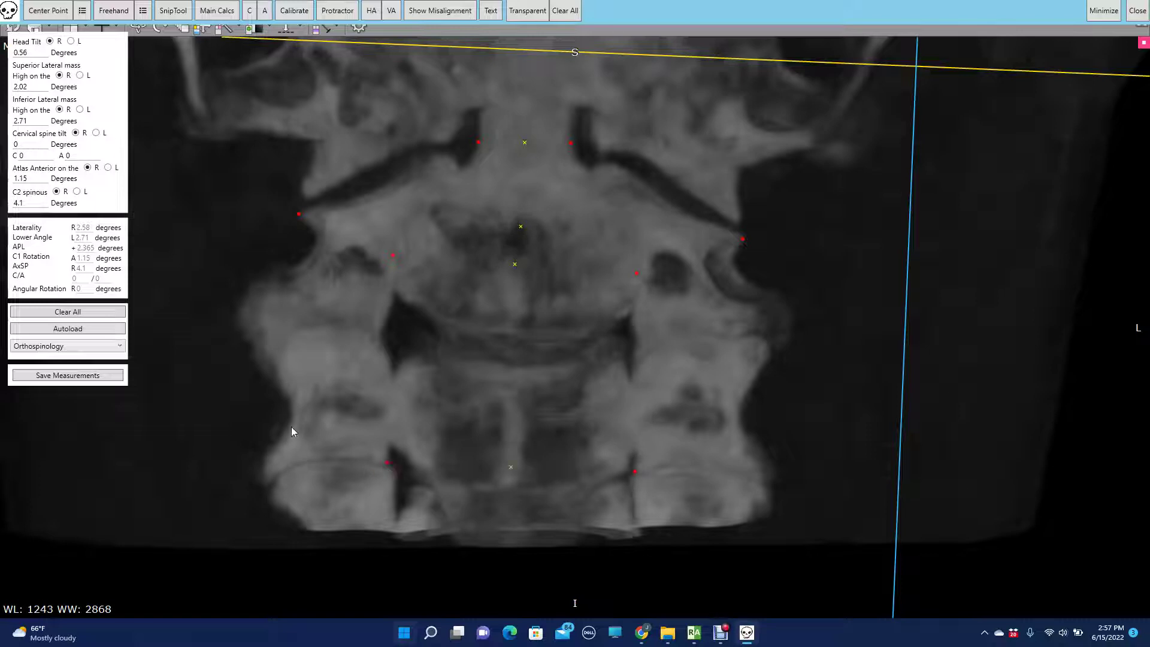
left_click(737, 414)
left_click(386, 464)
left_click(636, 442)
- Add a vertical angle line from the dens center mark down through the vertebral center marks, tilted about 2.97 degrees
left_click(396, 16)
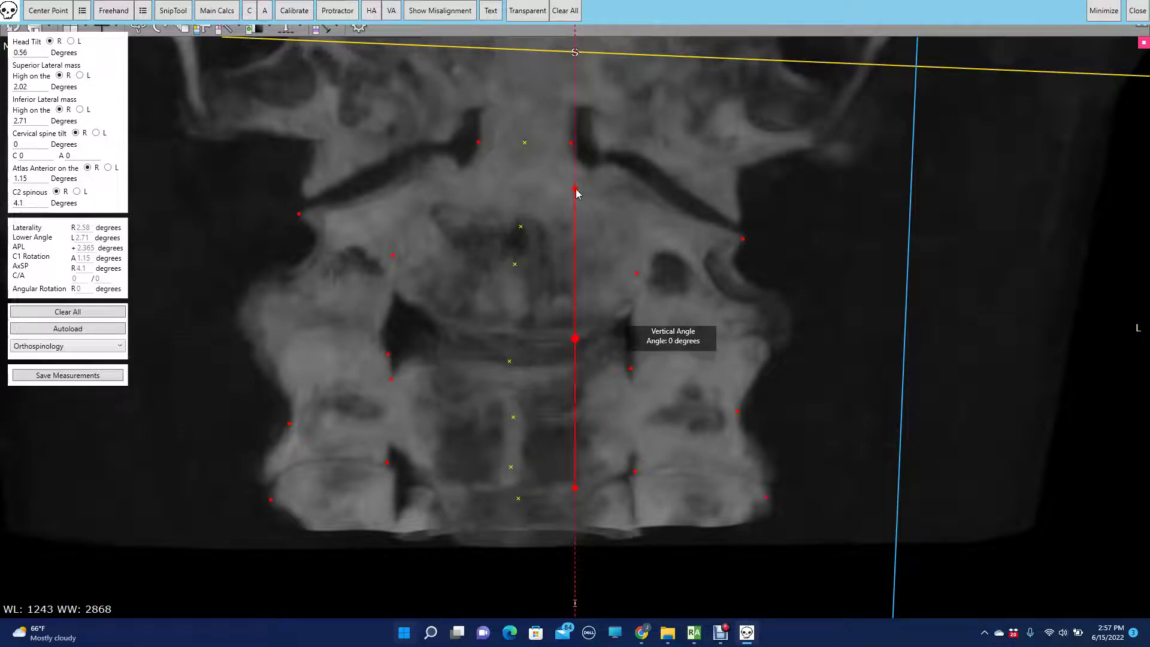
left_click_drag(577, 189, 525, 144)
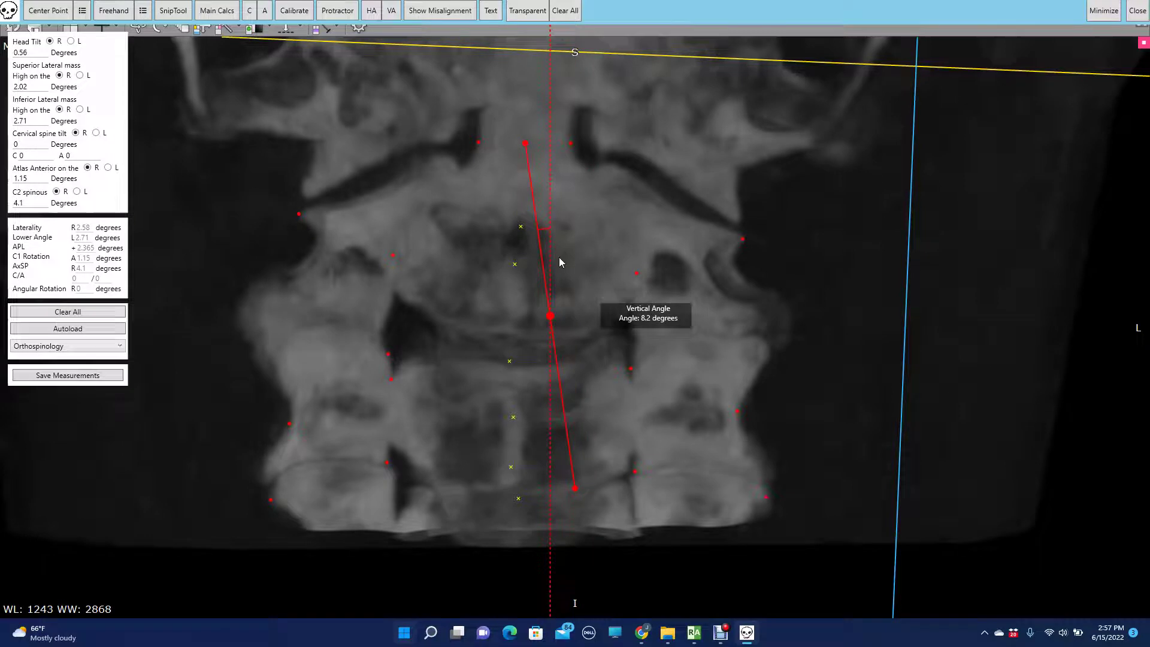
left_click_drag(582, 487, 518, 513)
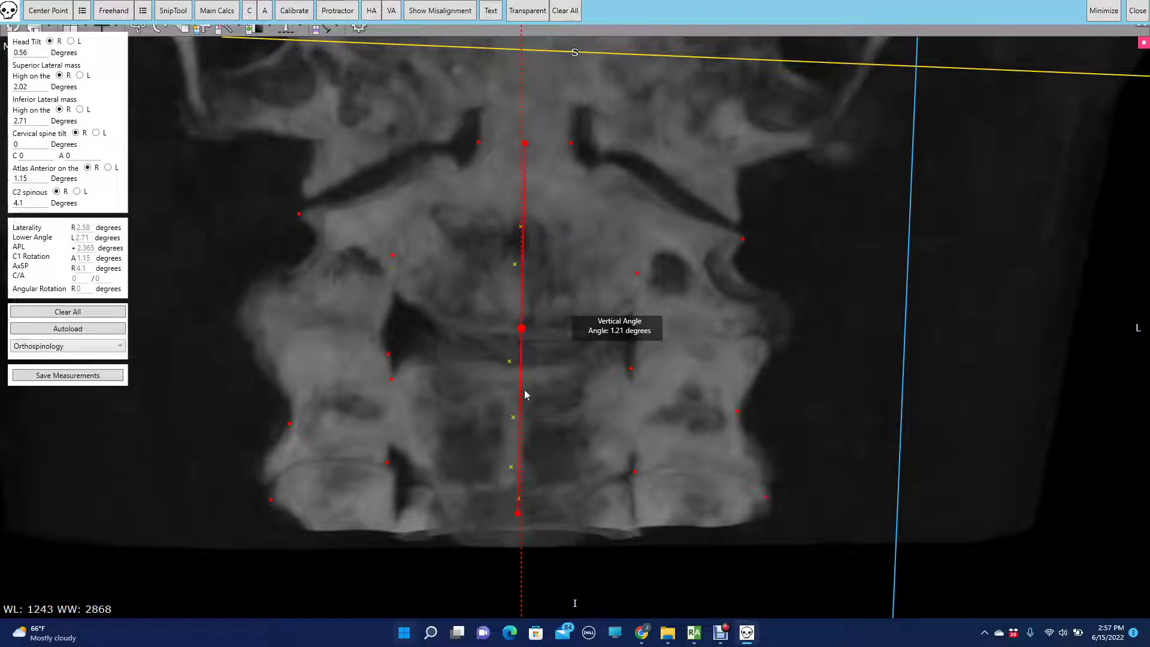
left_click_drag(521, 517, 506, 525)
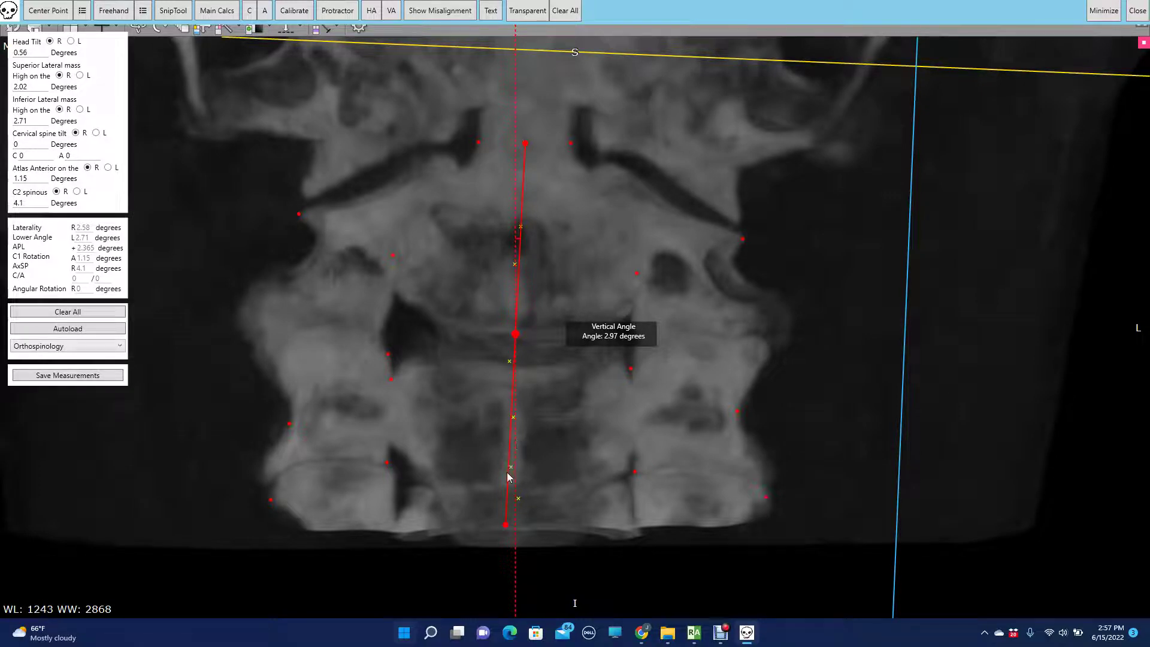
- Adjust the vertical angle line's lower end to 3.03 degrees and record the cervical spine tilt as 3.03 degrees on the left
left_click_drag(504, 528, 505, 528)
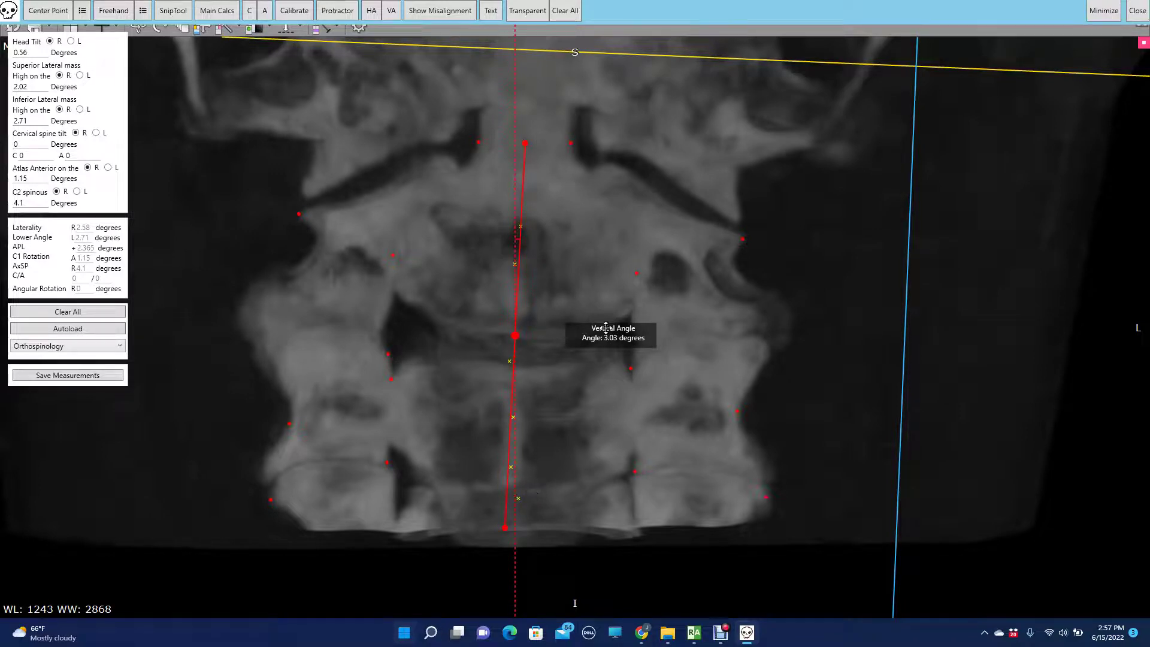
left_click_drag(604, 336, 585, 304)
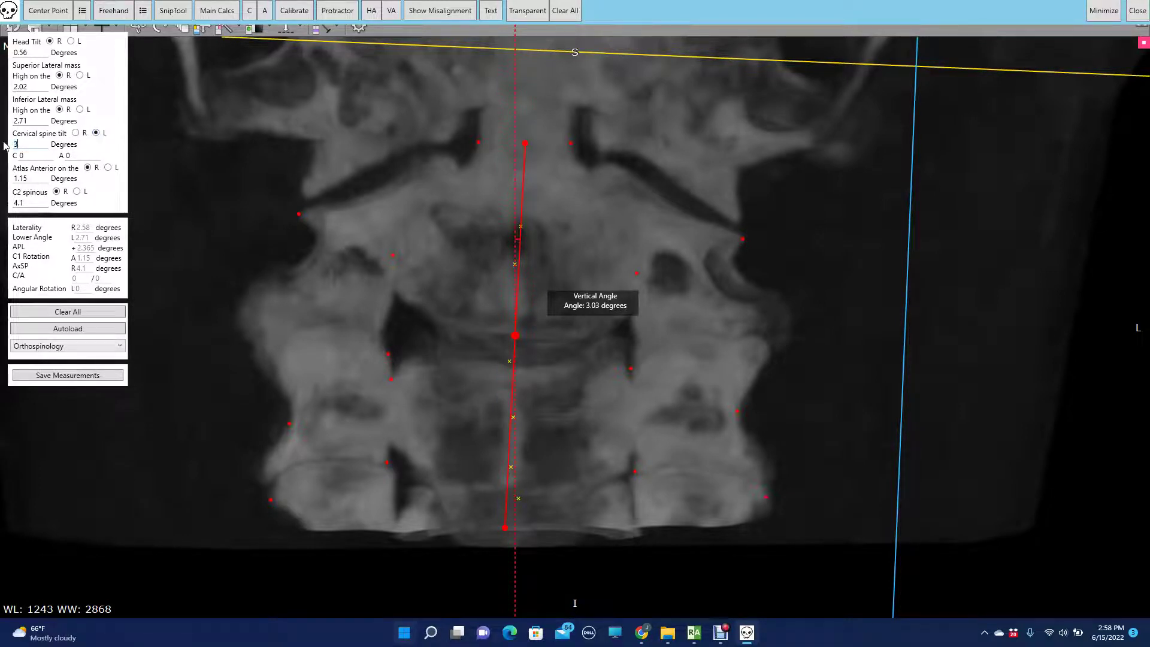
key("Return")
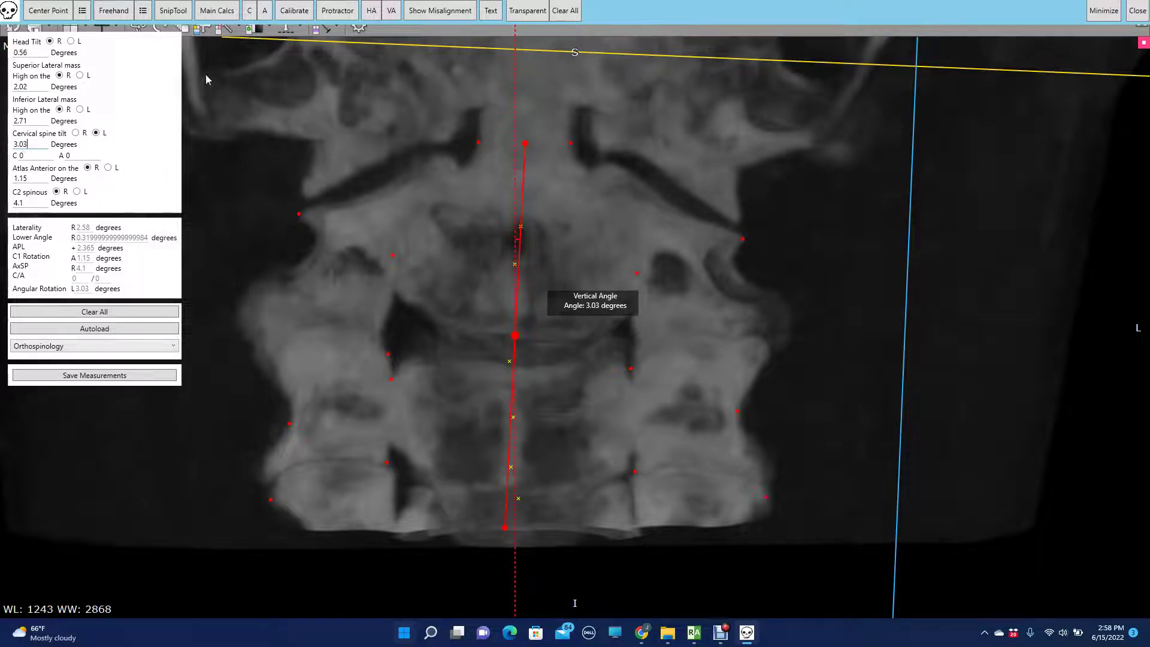
left_click(222, 15)
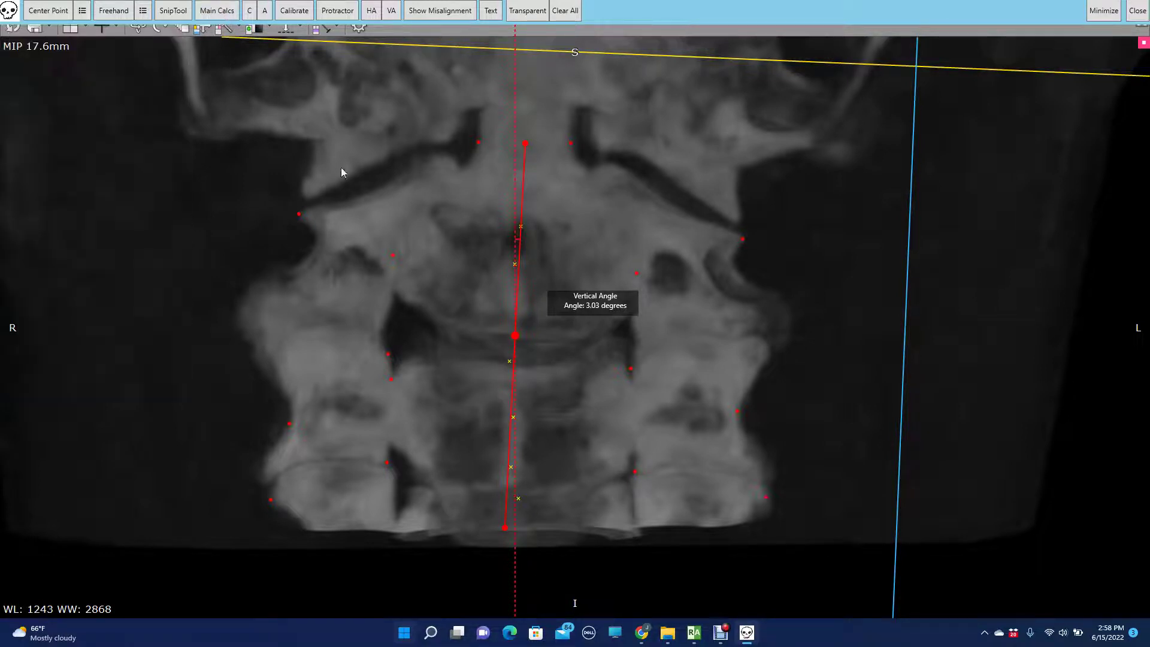
- Switch to RadiAnt, restore the three-view layout, center the sagittal plane on the dens, and frame the occipital condyles in the coronal view
mouse_move(693, 630)
left_click(752, 583)
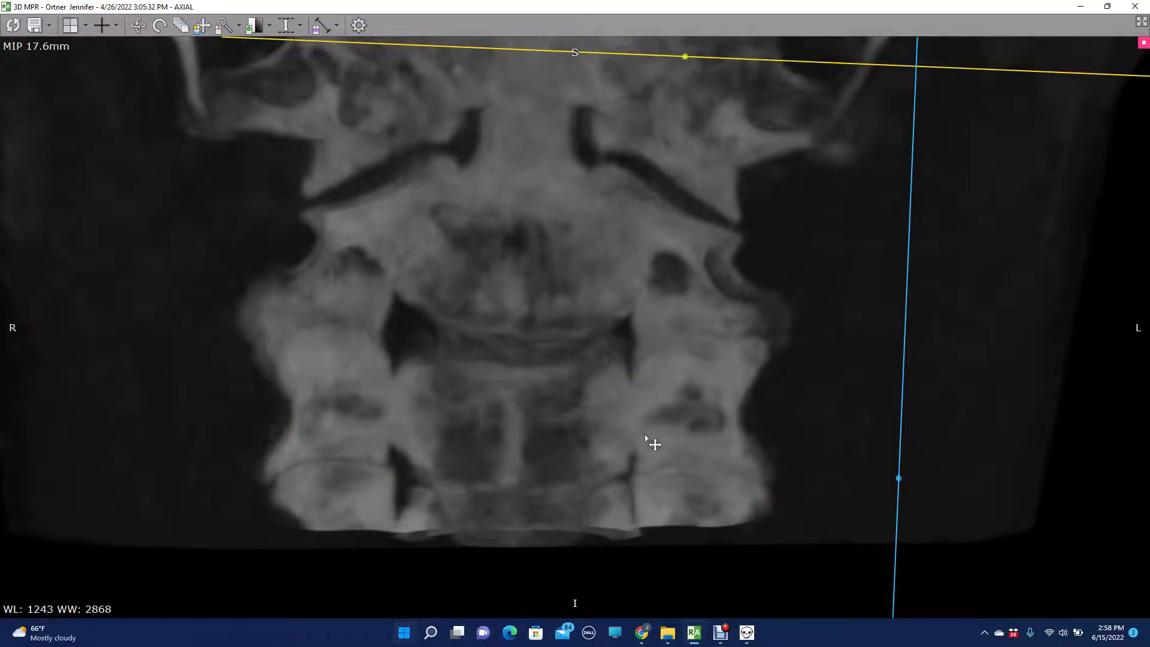
double_click(629, 368)
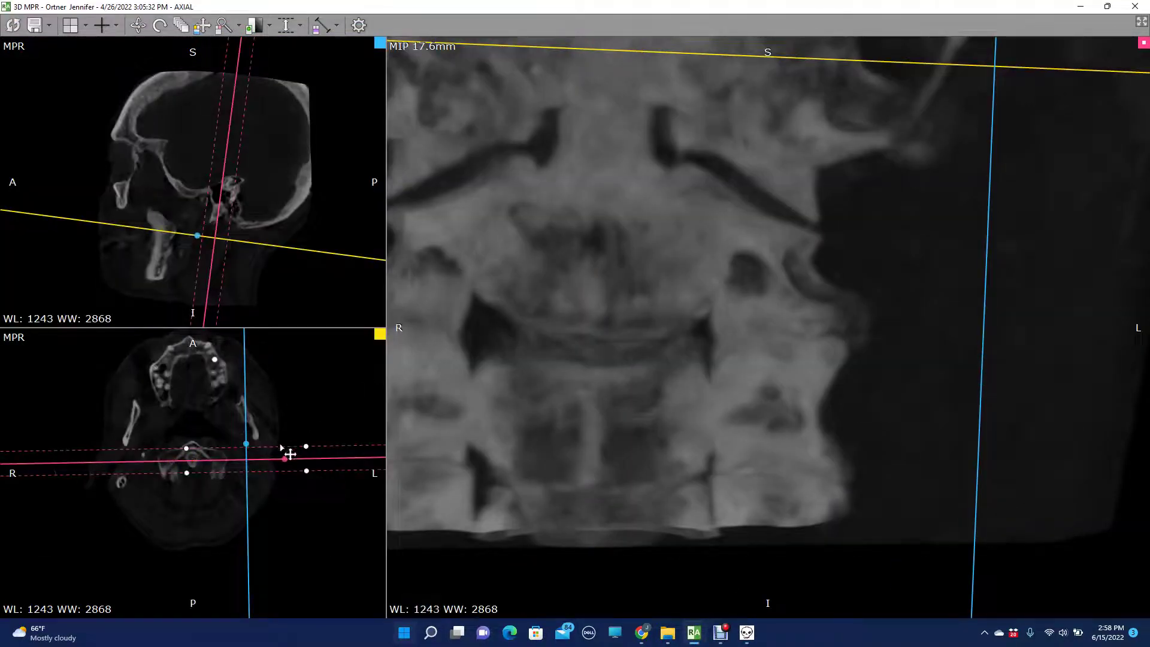
left_click_drag(246, 462, 193, 458)
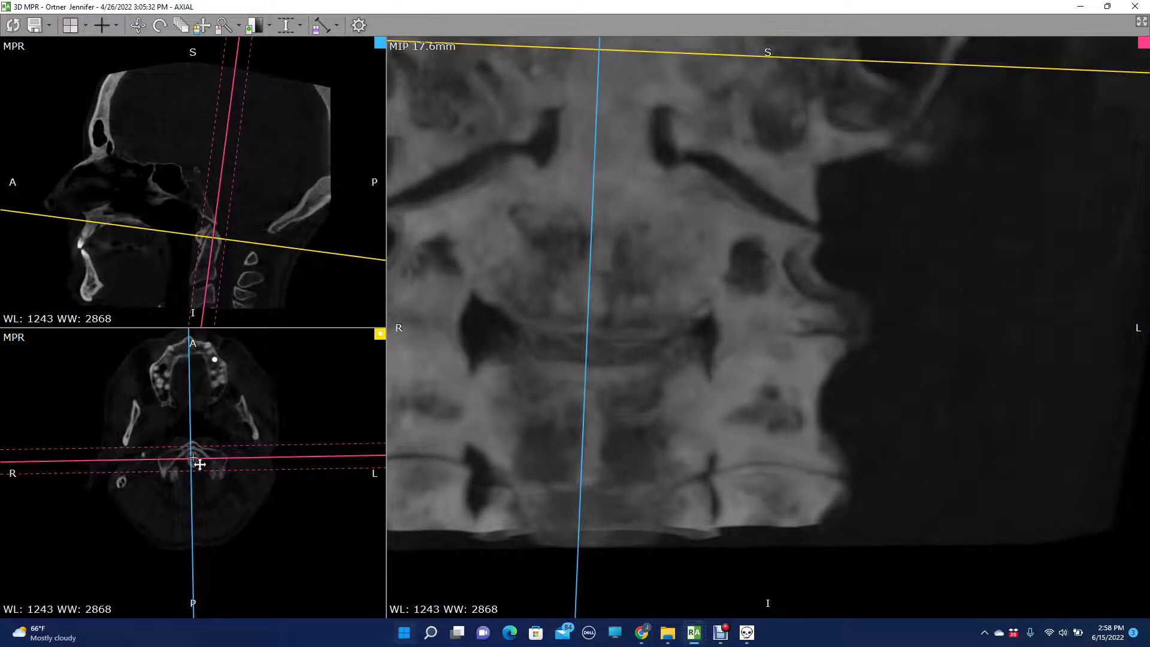
left_click_drag(480, 305, 477, 307)
left_click(202, 27)
left_click_drag(419, 106, 562, 334)
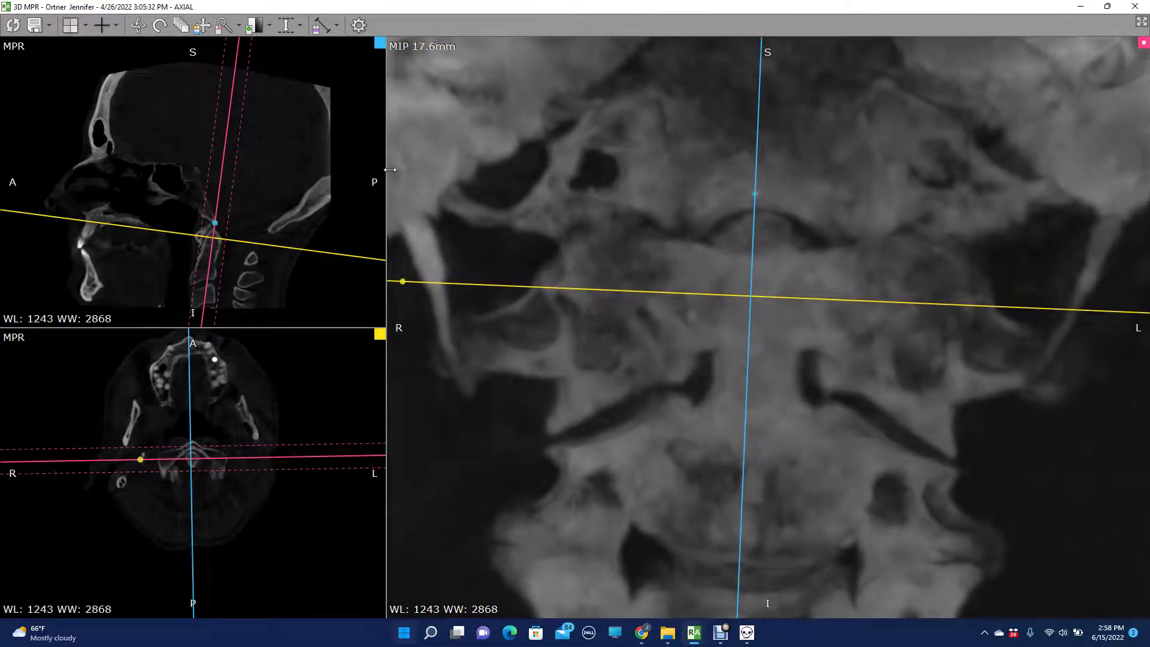
- Remove the coronal slab thickness, tilt the coronal plane through the dens, and adjust the window to WL 983, WW 2872
mouse_move(233, 178)
left_click_drag(232, 178, 203, 239)
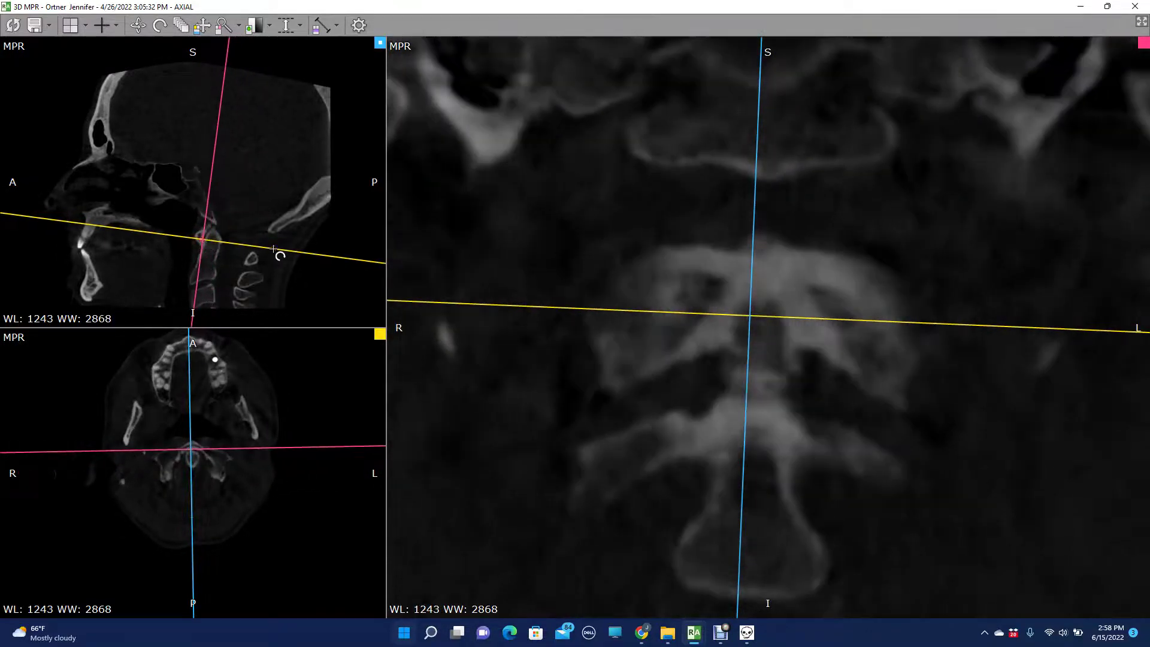
left_click_drag(273, 249, 273, 263)
left_click_drag(205, 245, 222, 257)
left_click(254, 25)
left_click_drag(621, 242, 578, 410)
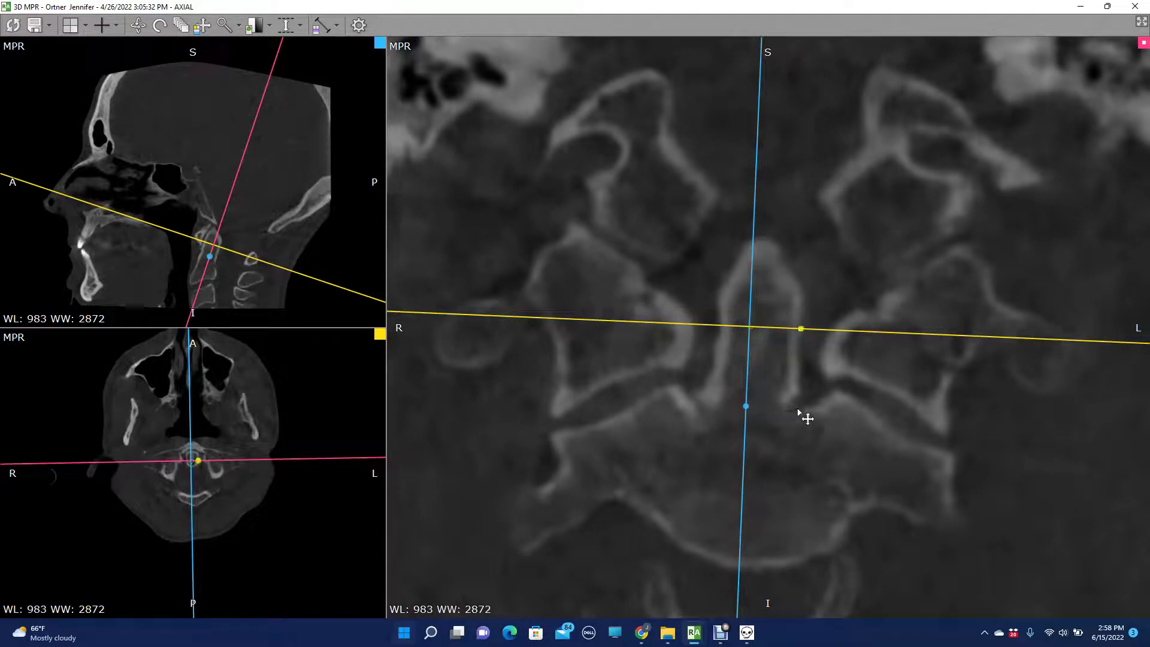
- Thicken the coronal slab to a MIP of about 45.6 mm
left_click(284, 25)
left_click_drag(233, 190, 273, 205)
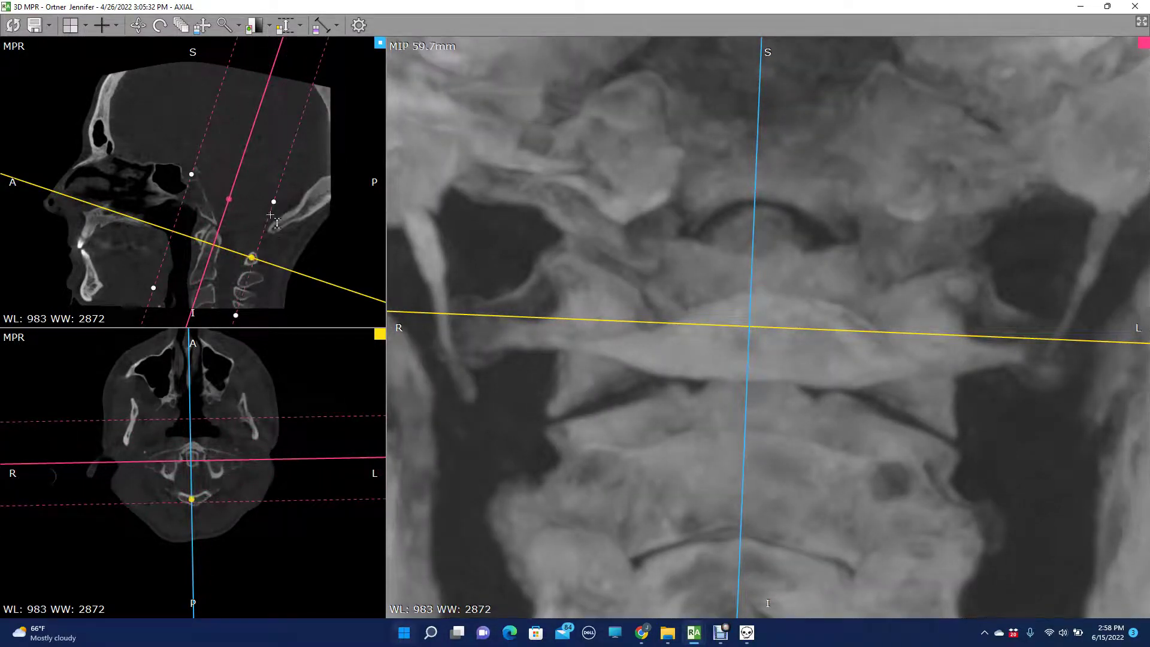
left_click_drag(274, 207, 262, 208)
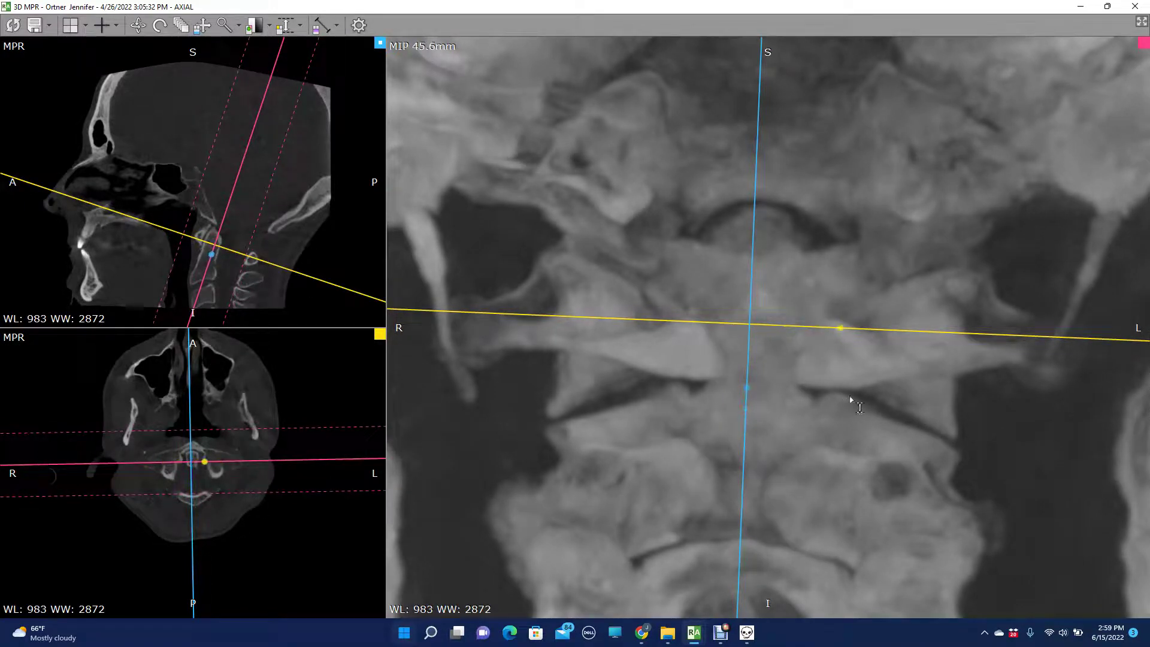
- Tilt the planes back and forth in the sagittal view to compare how the atlas projects in the coronal MIP
mouse_move(324, 282)
left_click_drag(324, 283, 333, 273)
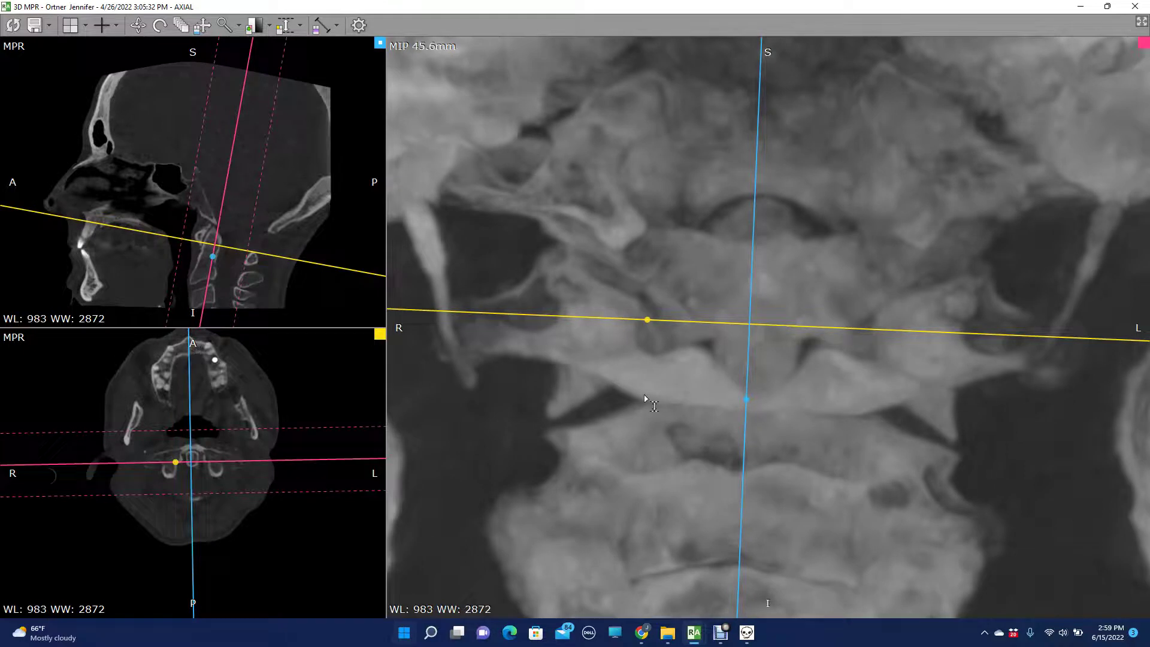
mouse_move(341, 268)
left_click_drag(341, 270, 342, 299)
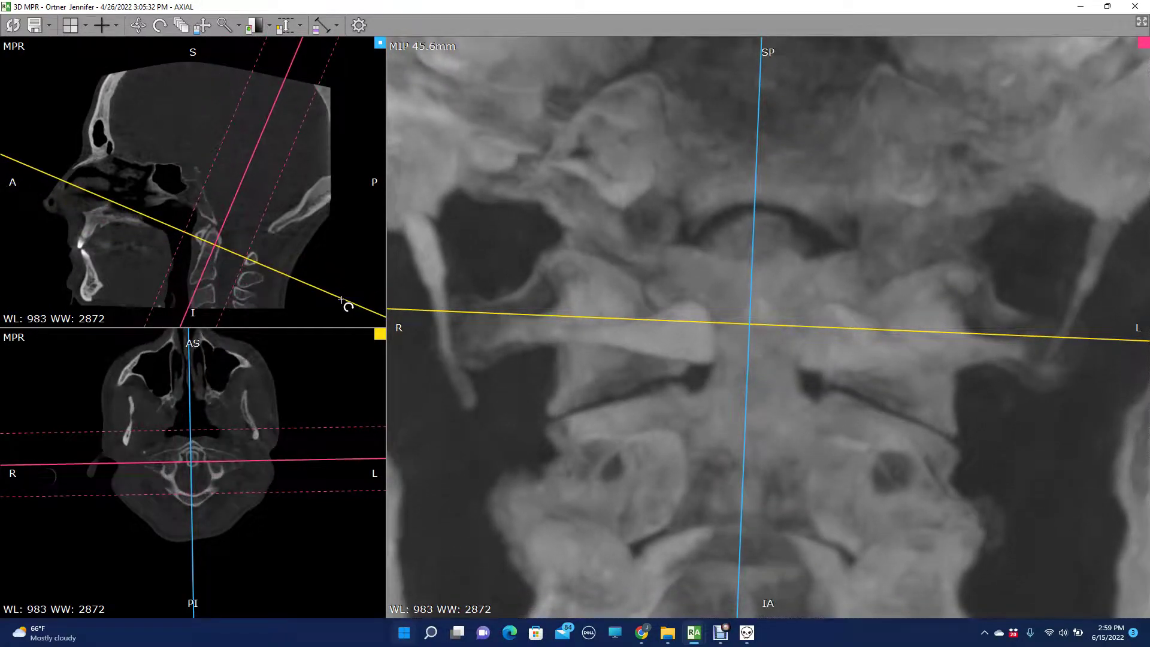
left_click_drag(341, 299, 365, 274)
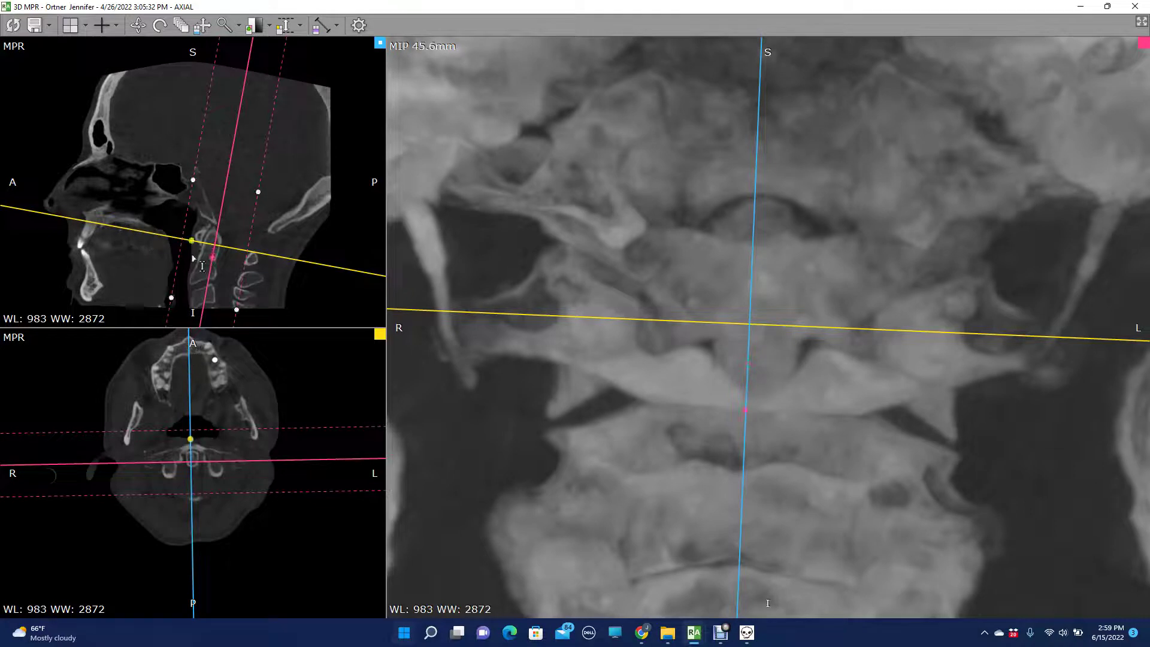
- Fine-tune the plane intersection at the dens and reduce the coronal MIP slab to about 28.6 mm
left_click_drag(218, 252, 219, 254)
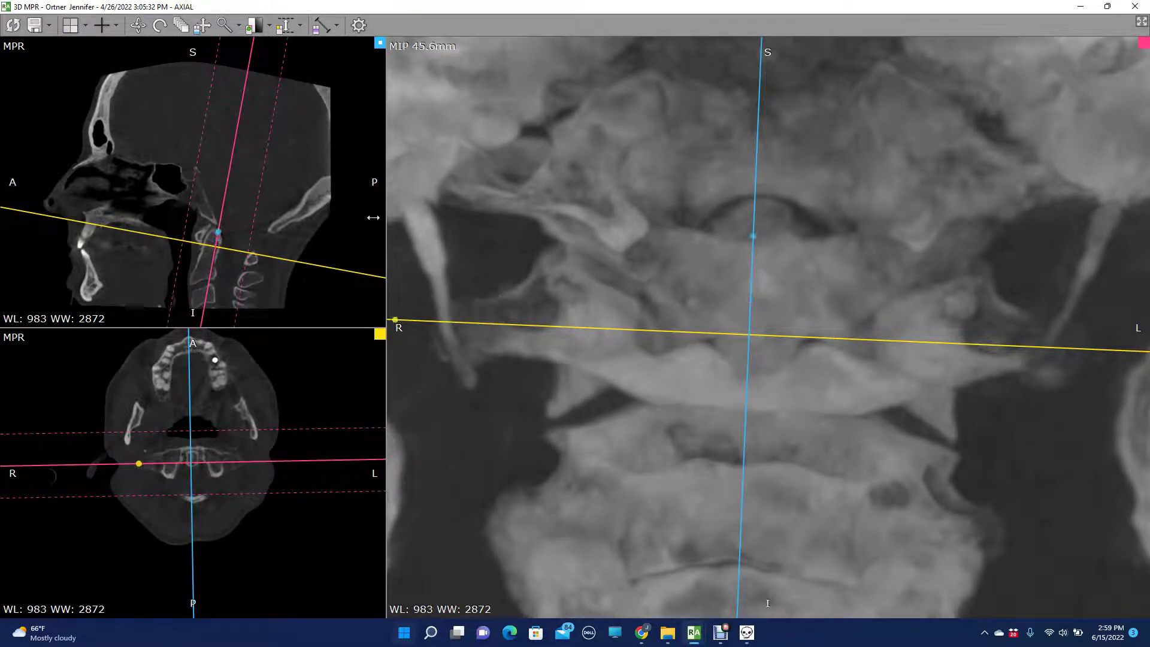
left_click_drag(259, 192, 254, 193)
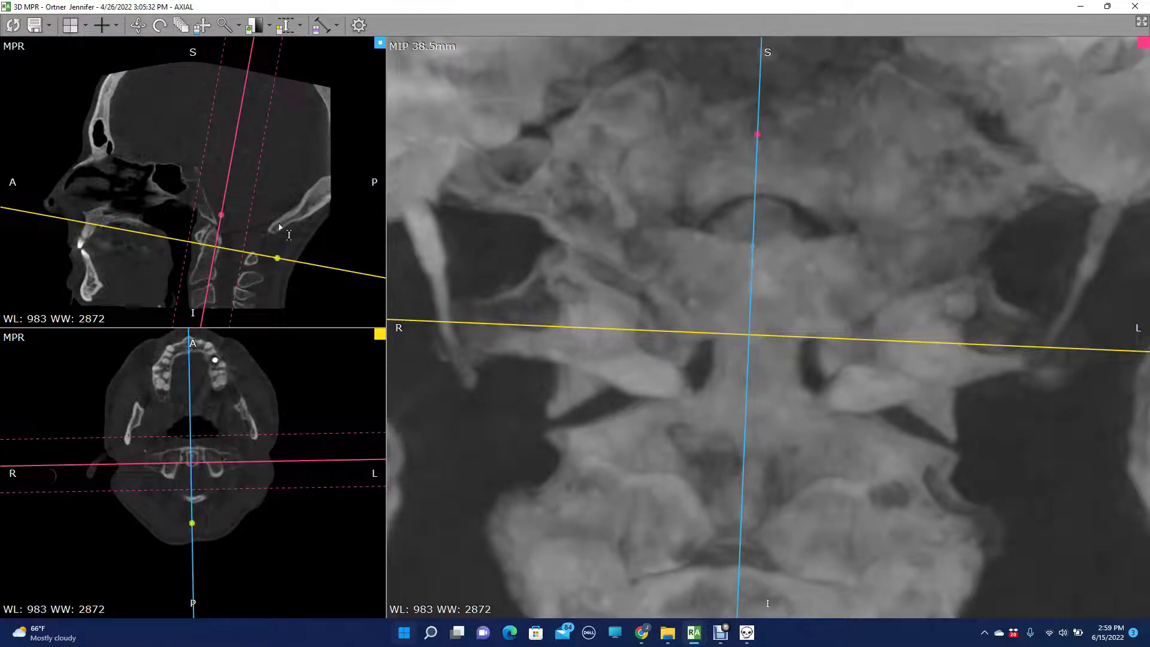
left_click_drag(254, 191, 220, 188)
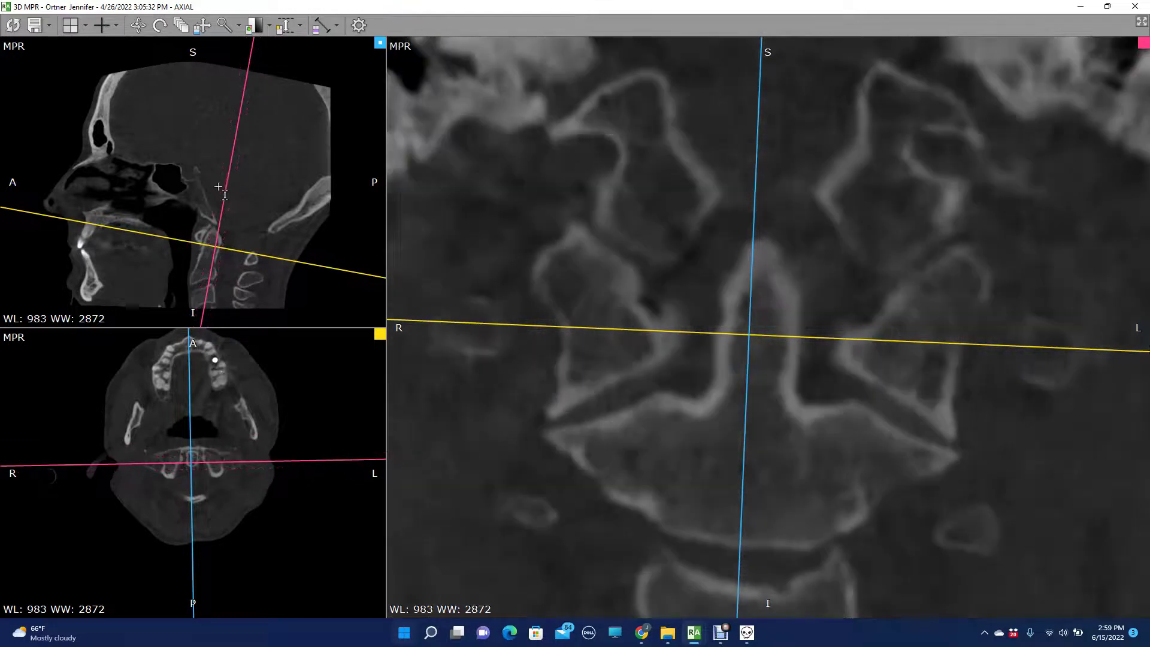
left_click_drag(221, 186, 246, 193)
- Enlarge the coronal view on the condyles and atlas, set the window to WL 986, WW 2122, and move the plane lines aside
double_click(640, 211)
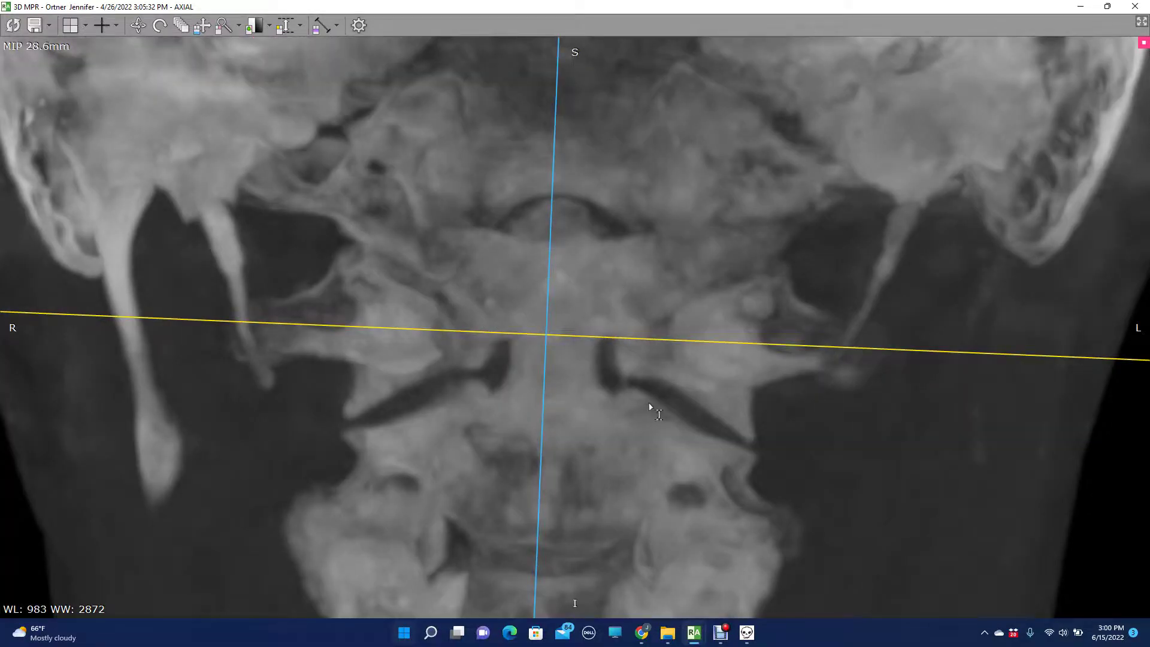
scroll(636, 250, "up", 3)
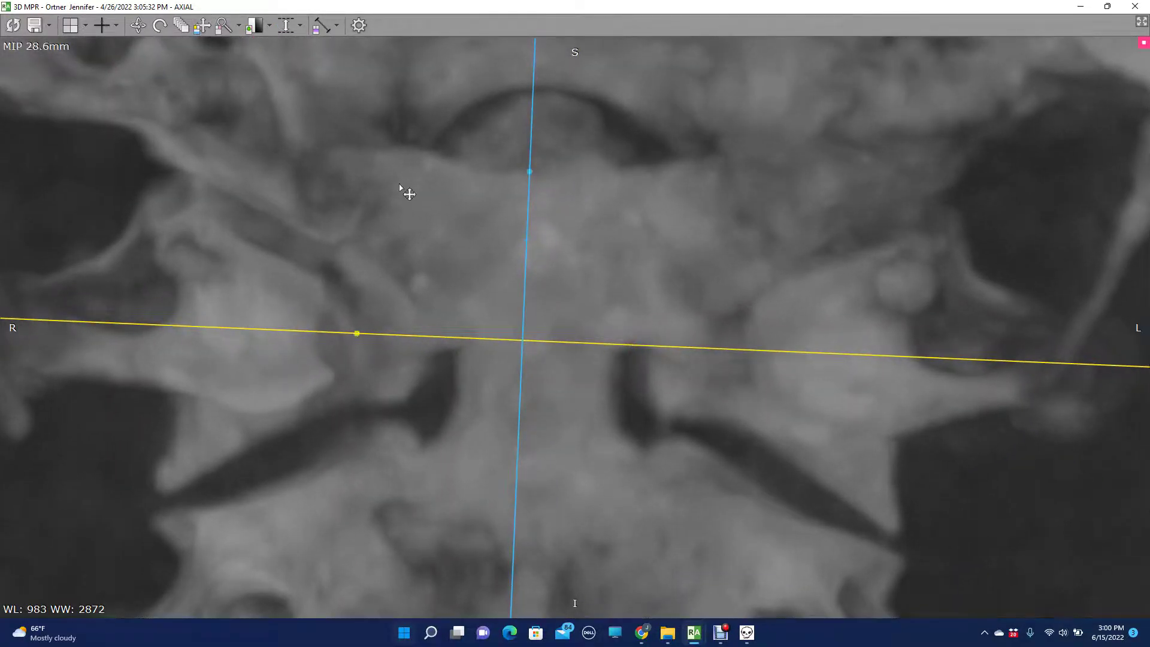
left_click_drag(336, 145, 462, 185)
left_click_drag(739, 231, 630, 231)
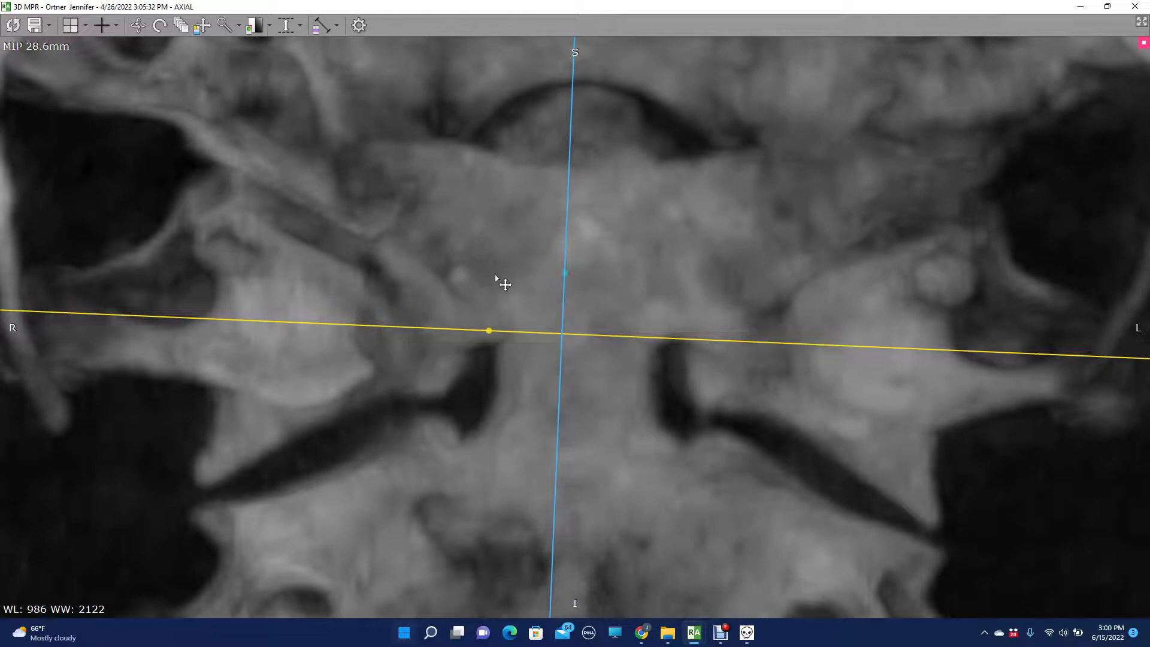
left_click_drag(563, 333, 1139, 47)
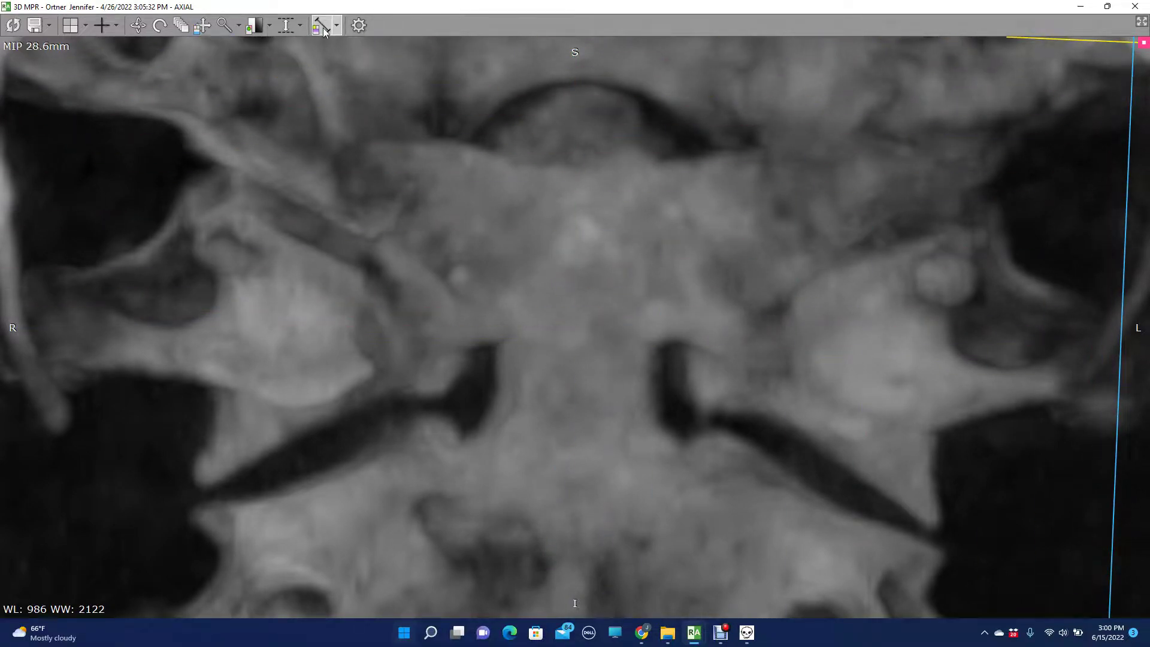
- Draw two horizontal length measurements across the dens, about 2.26 cm and about 2.11 cm, with the shorter one above
left_click_drag(423, 360, 552, 379)
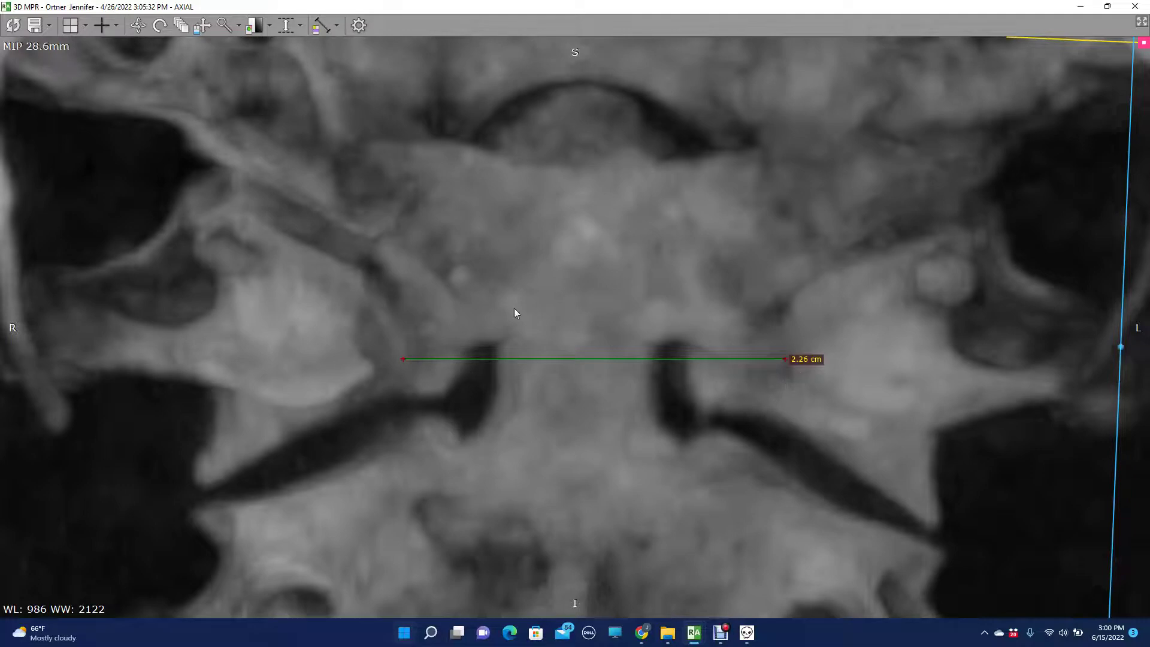
left_click_drag(405, 326, 760, 326)
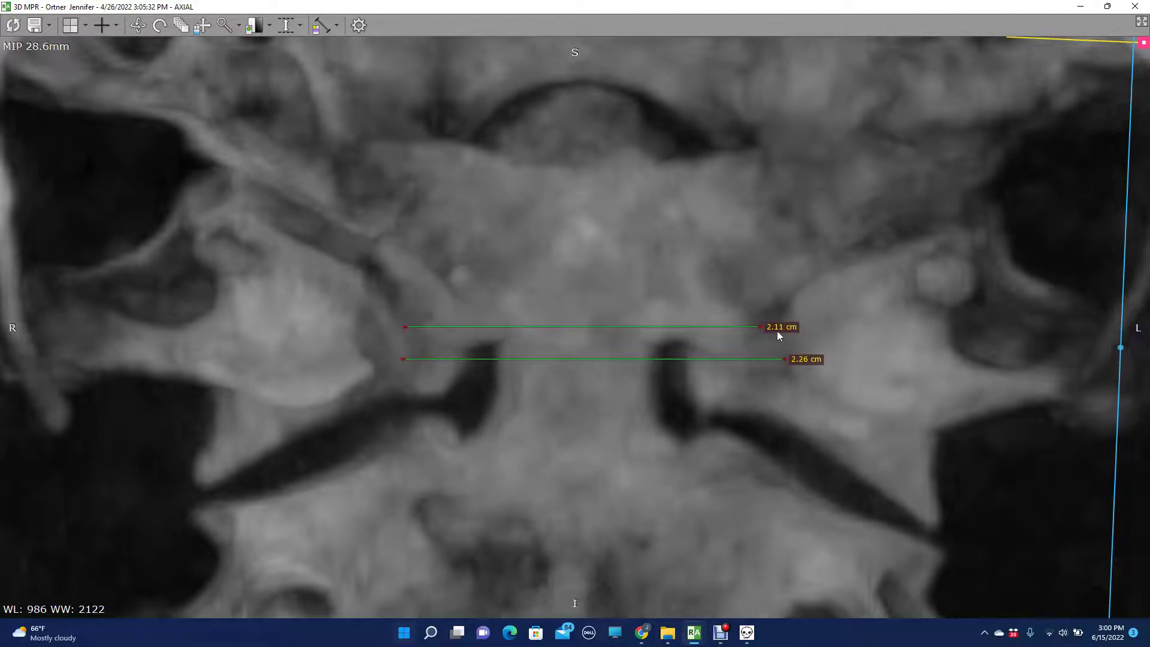
left_click_drag(619, 327, 621, 332)
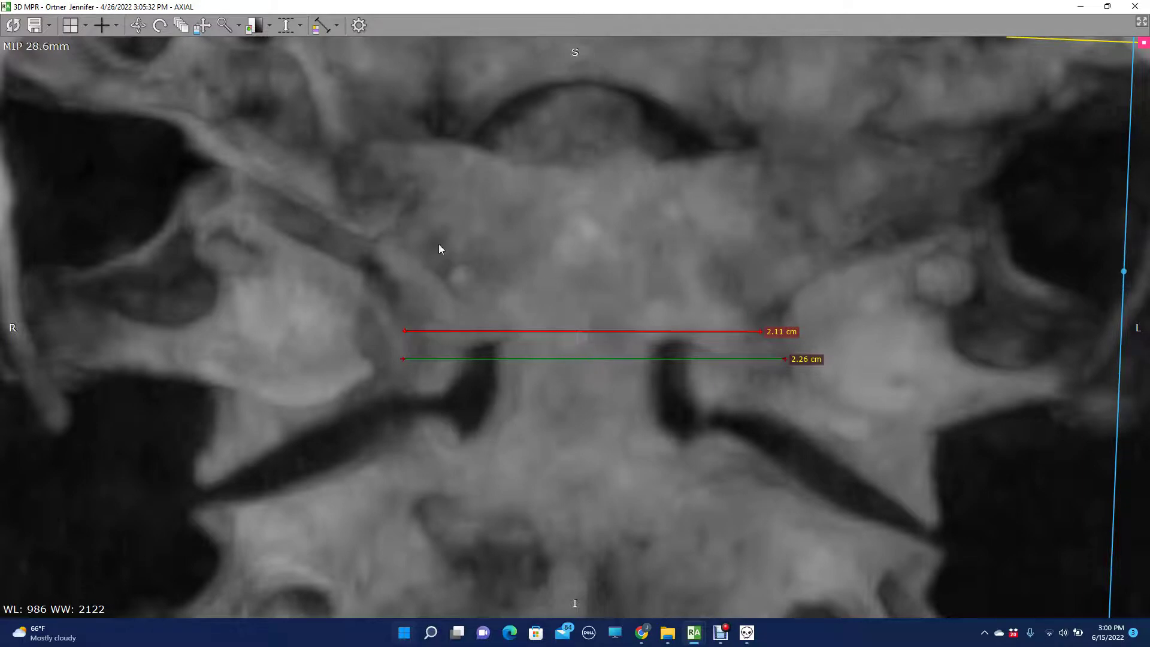
- Switch to UCCBCTToolBox, clear all markings, and calibrate the scale to 2.26 cm along the lower length measurement
left_click(748, 633)
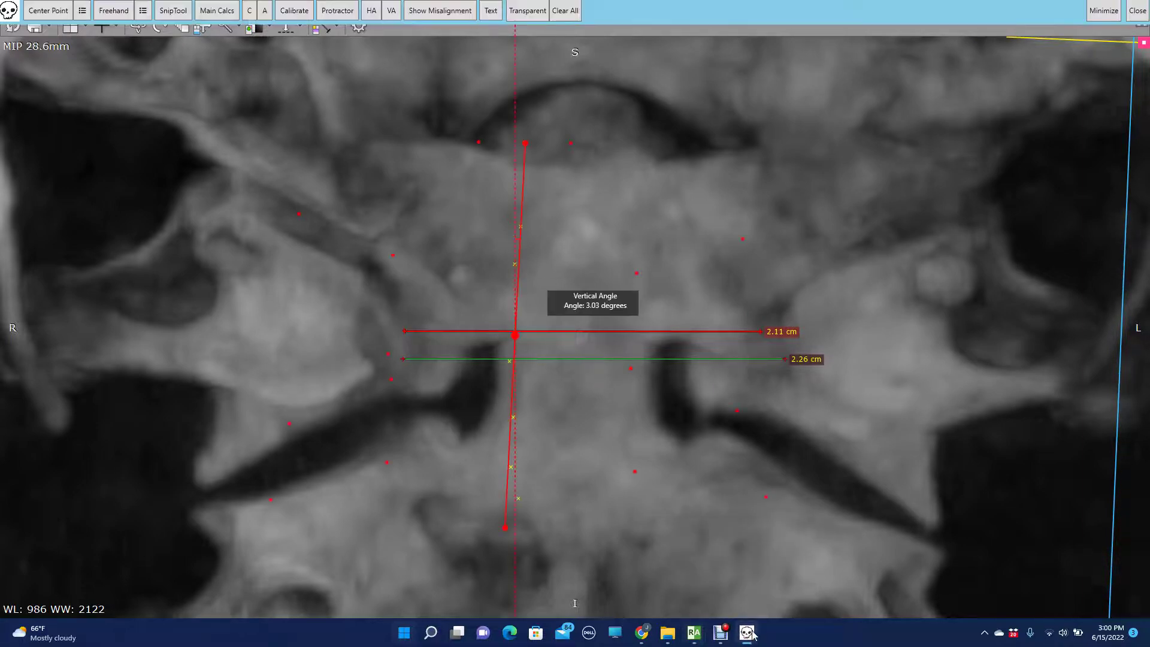
left_click(567, 6)
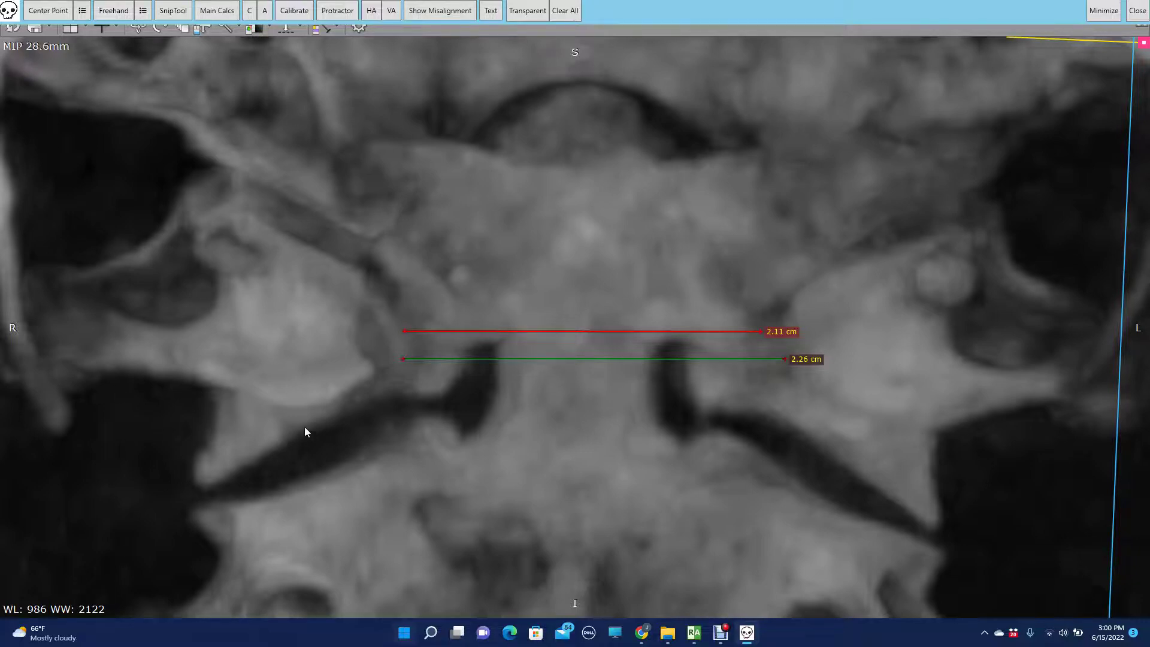
left_click(294, 12)
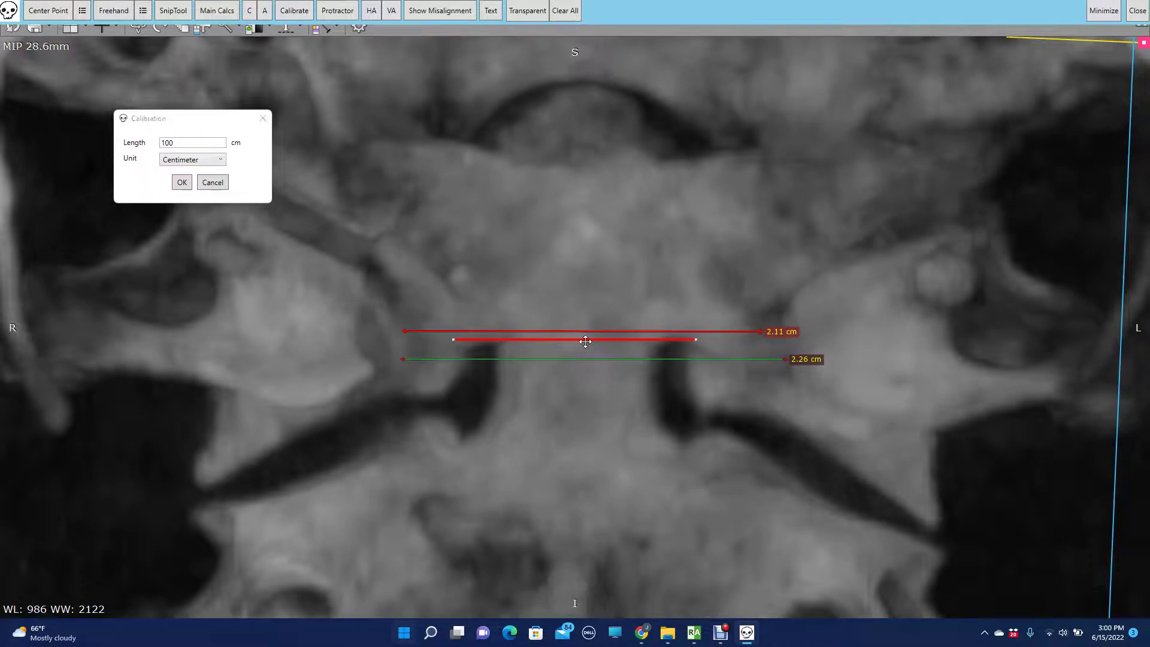
left_click_drag(584, 344, 674, 362)
left_click_drag(541, 362, 399, 383)
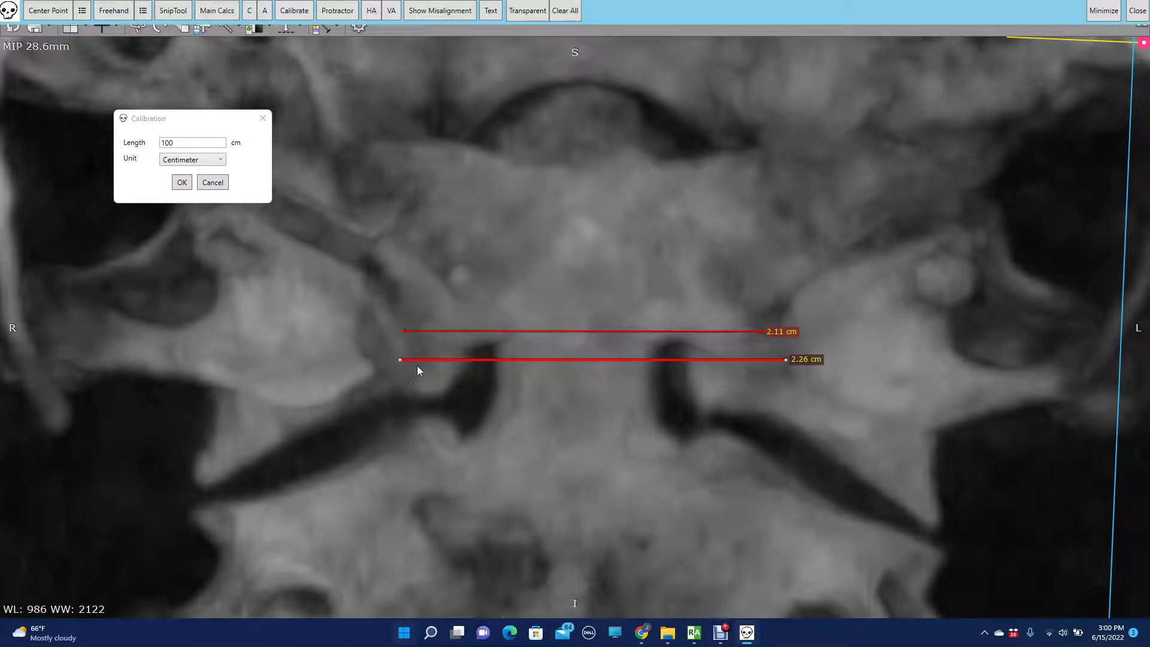
left_click_drag(181, 144, 143, 148)
type("2.26")
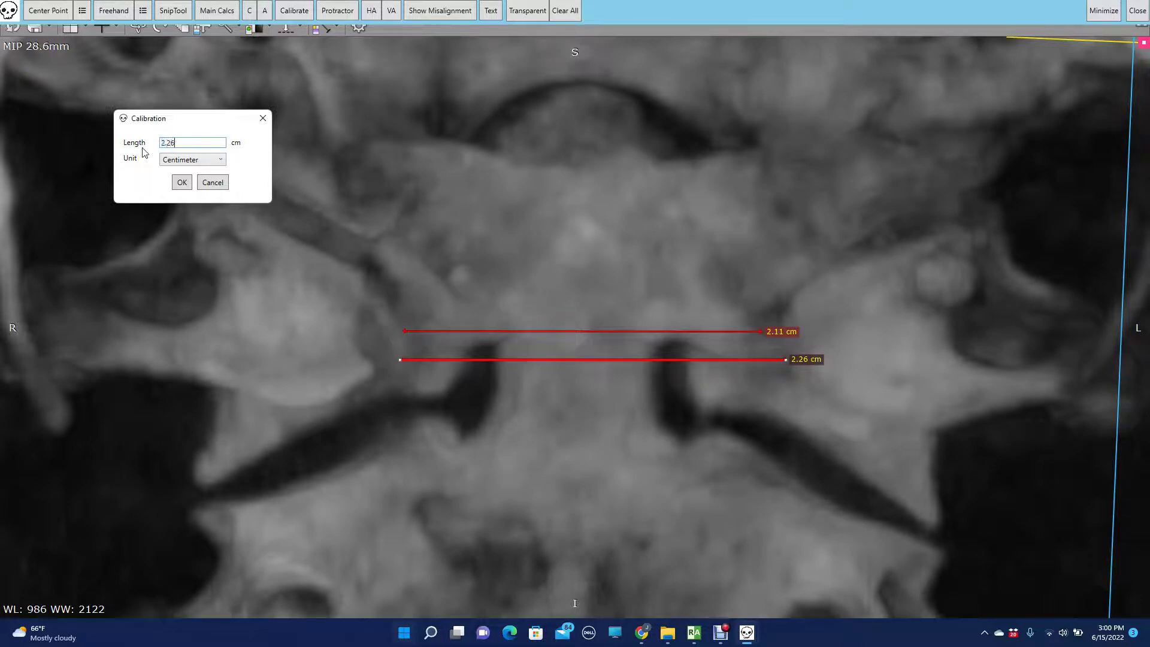
left_click(176, 187)
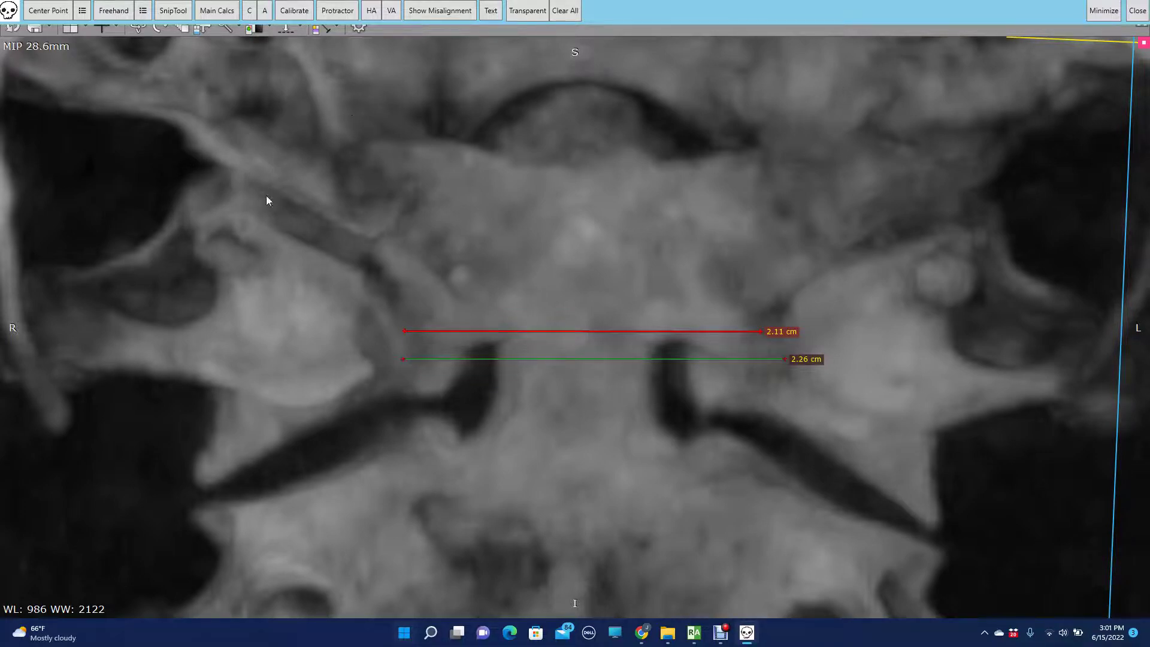
- Fit a condylar circle about 3.94 in across along the occipital condyle surfaces, and move its label below the curve
left_click(250, 12)
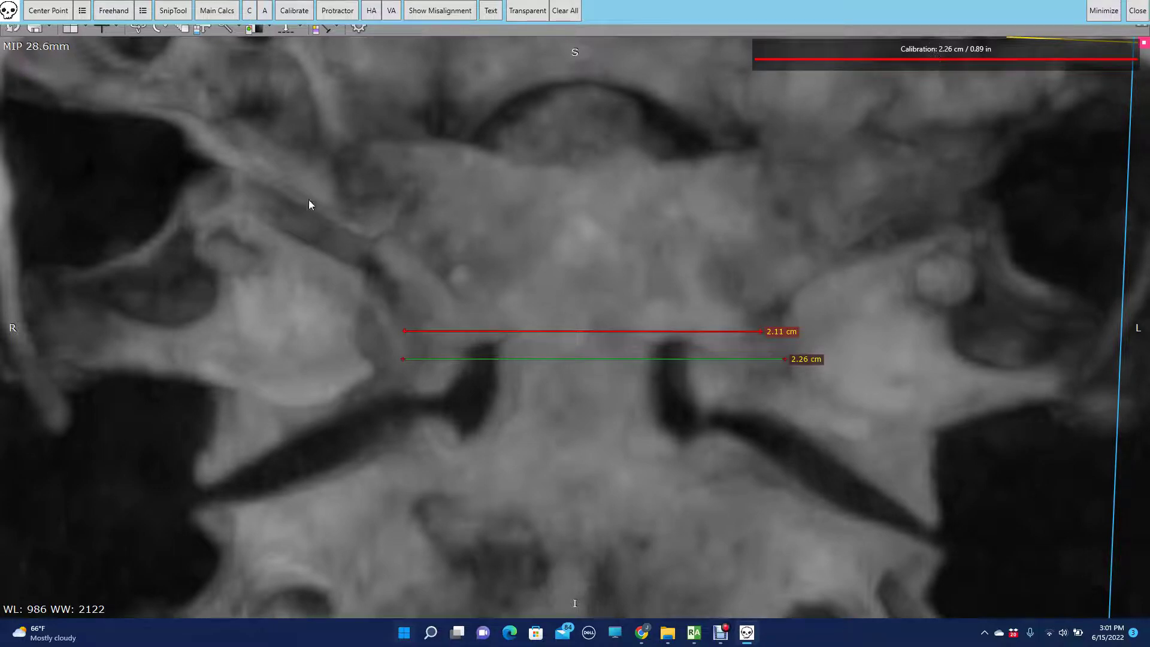
left_click(189, 149)
left_click(991, 185)
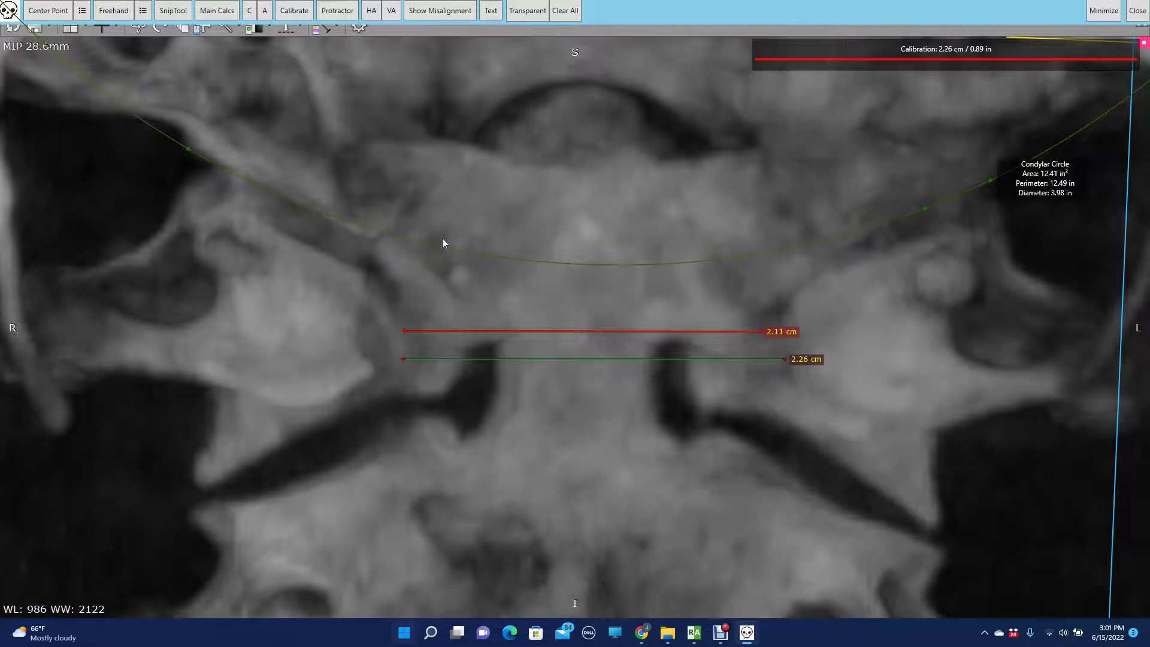
left_click_drag(1018, 186, 1021, 217)
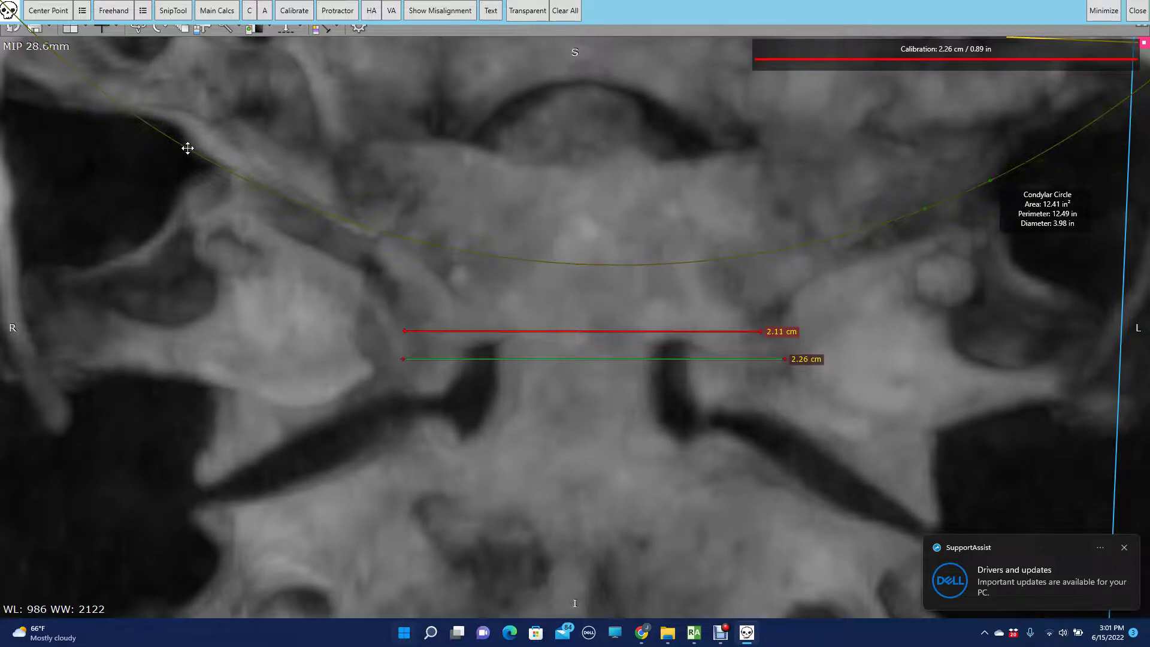
left_click_drag(188, 147, 191, 146)
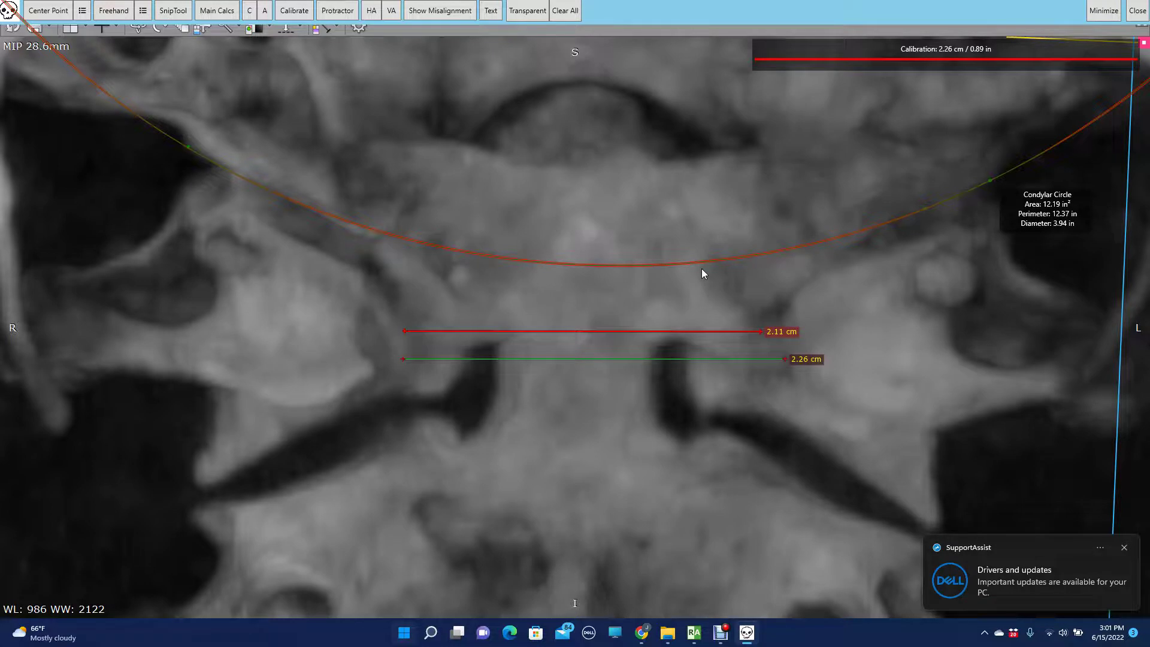
- Centre the condylar circle's label above its curve, and fit an axial circle about 5.61 in across along the upper C2 surfaces
left_click_drag(1026, 211, 587, 199)
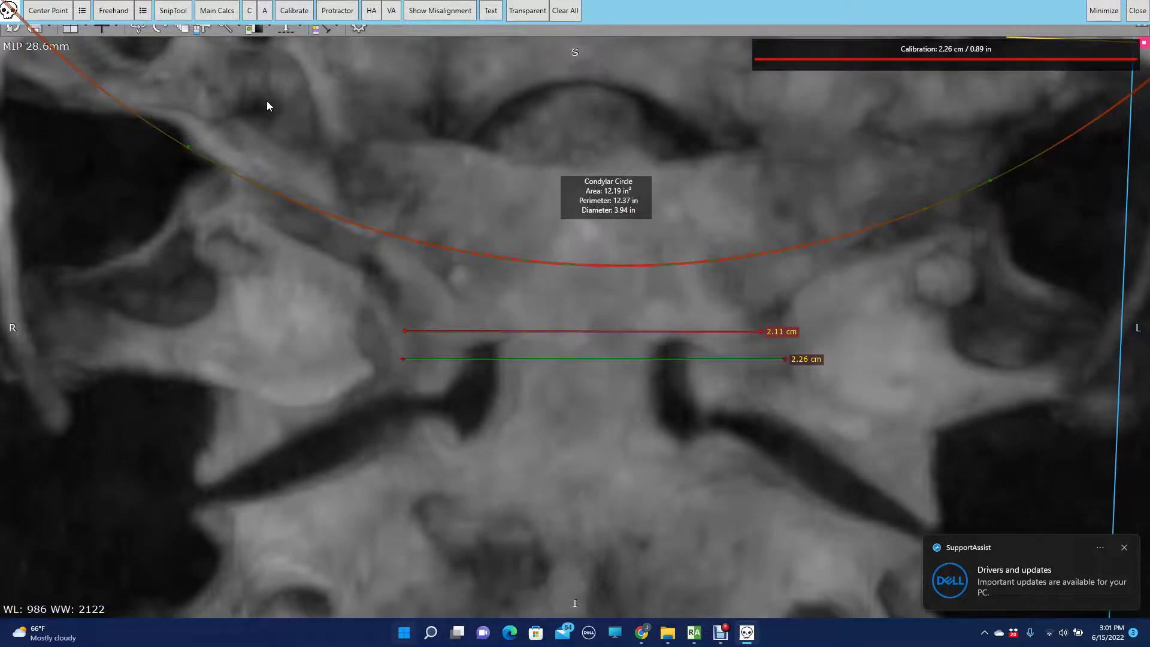
left_click(194, 512)
left_click(900, 535)
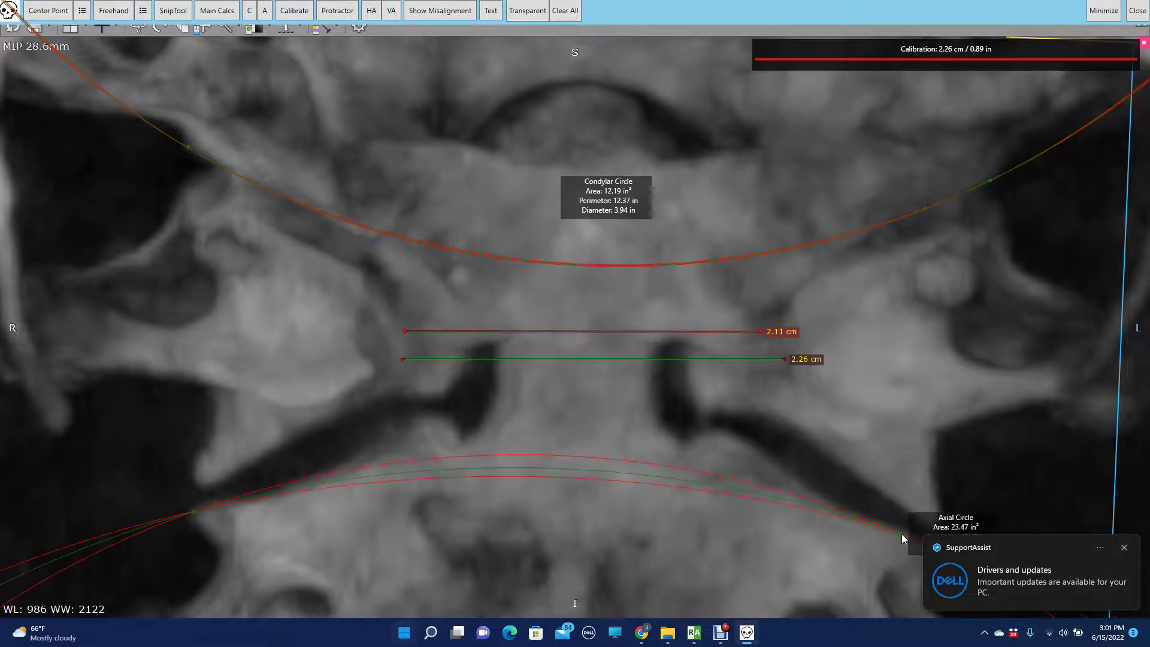
left_click(1116, 551)
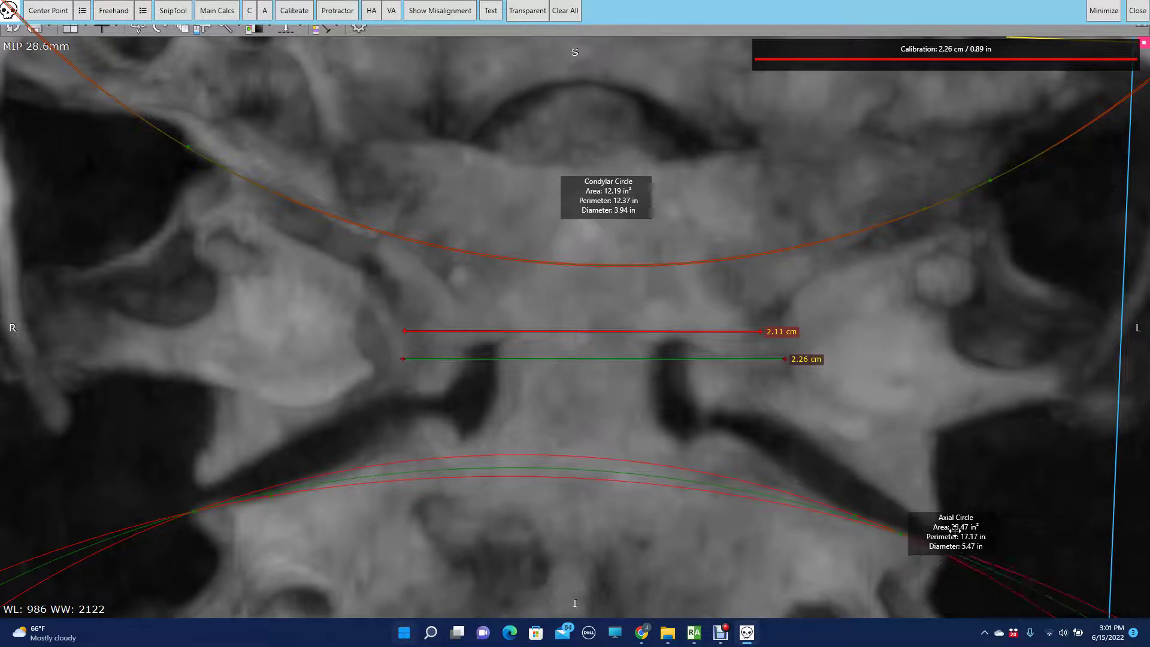
left_click_drag(903, 536, 935, 540)
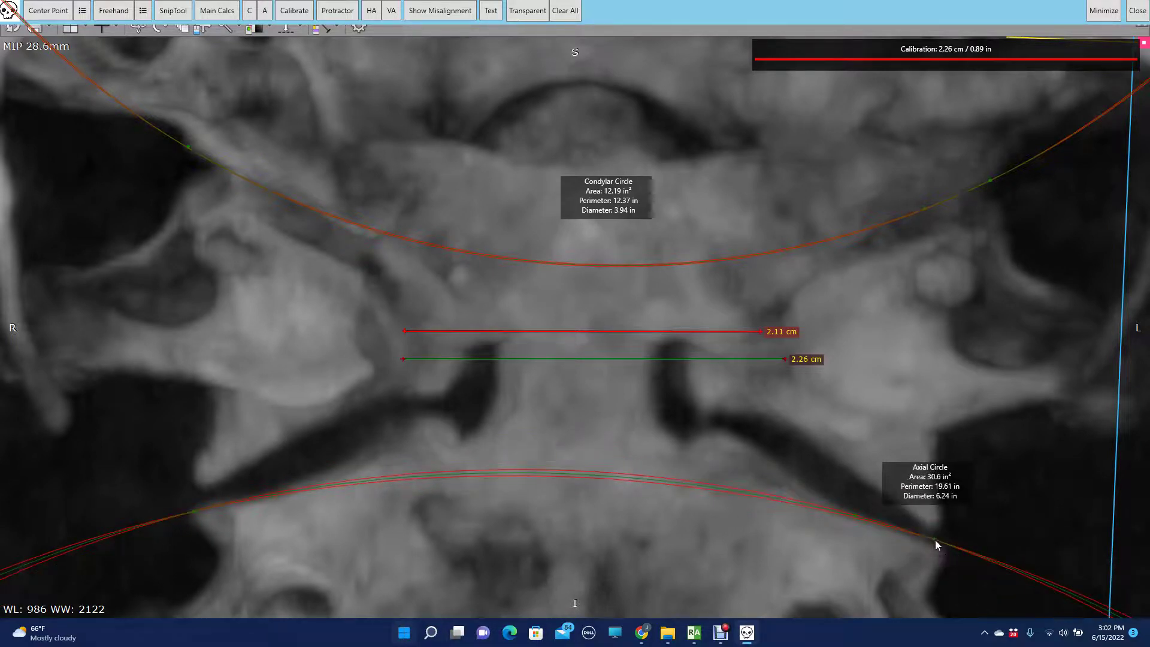
left_click_drag(935, 543, 934, 545)
left_click_drag(854, 515, 854, 513)
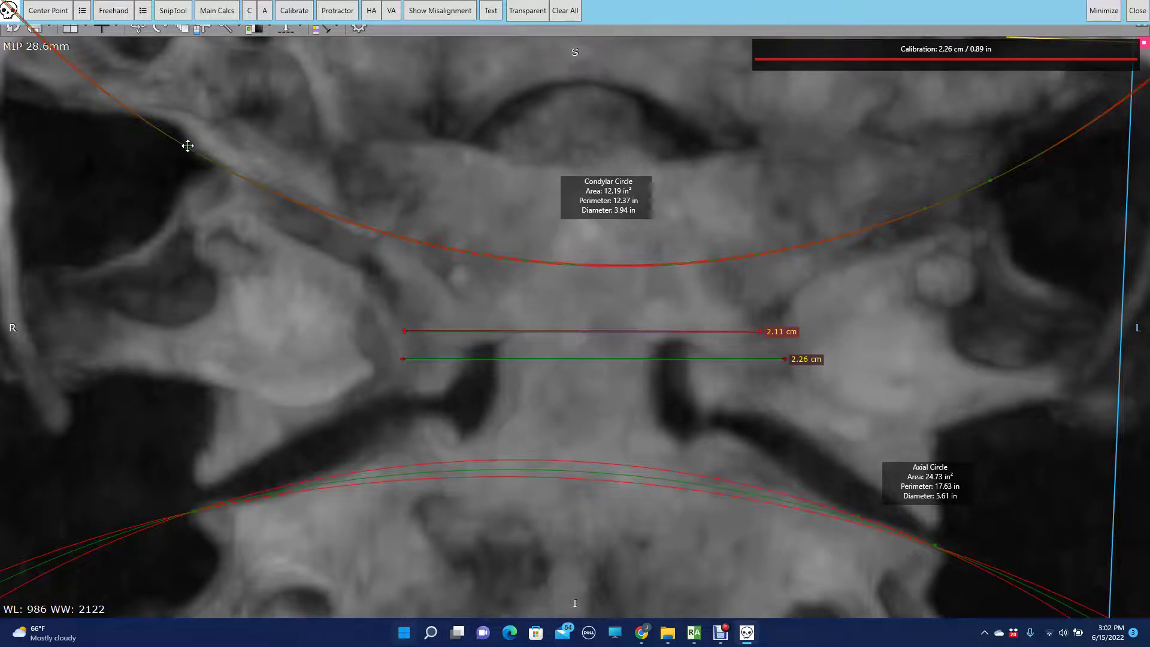
- Refine the condylar circle's end points to a diameter of about 3.81 in, and place both circle labels near the midline
left_click_drag(187, 145, 464, 261)
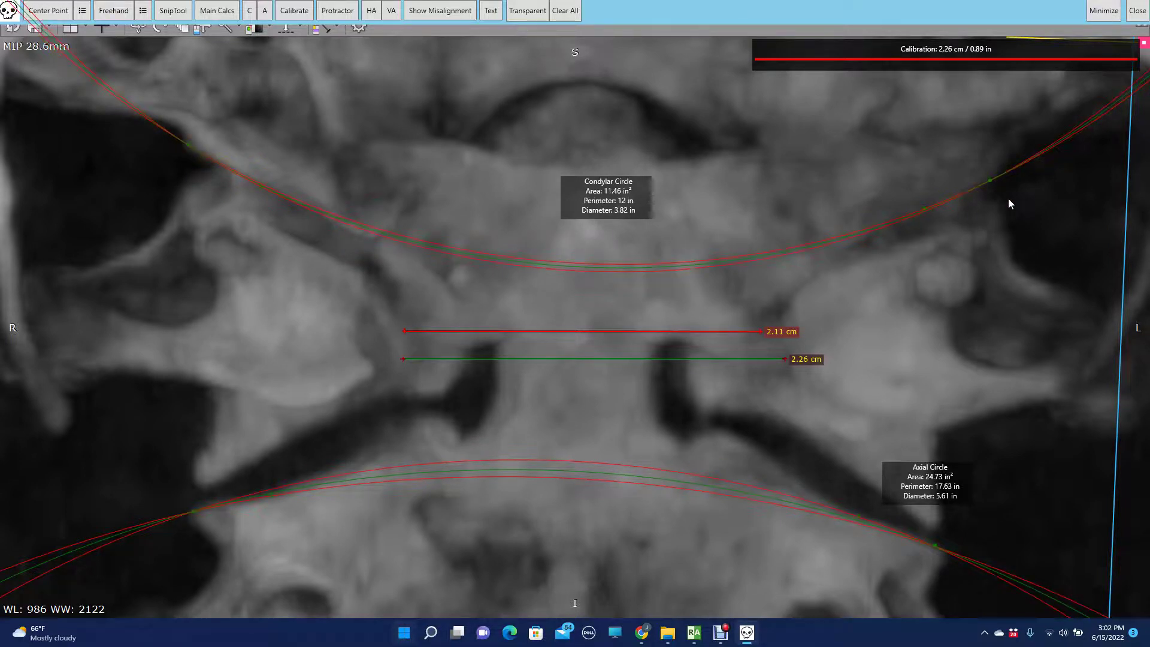
left_click_drag(991, 182, 989, 179)
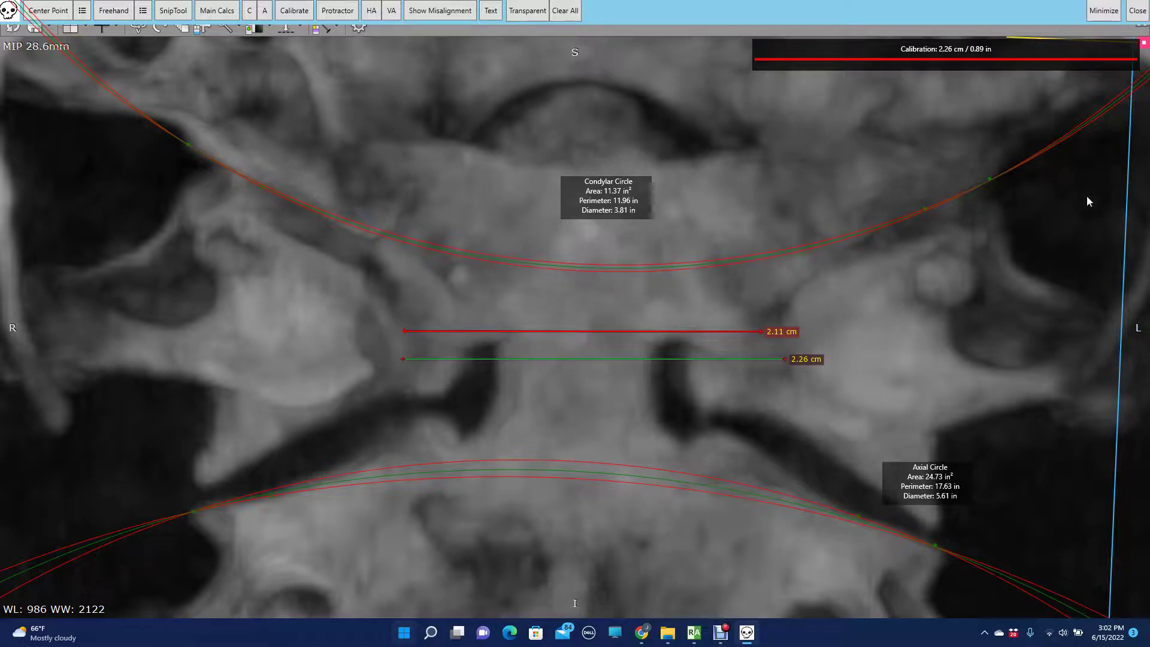
left_click_drag(597, 209, 567, 219)
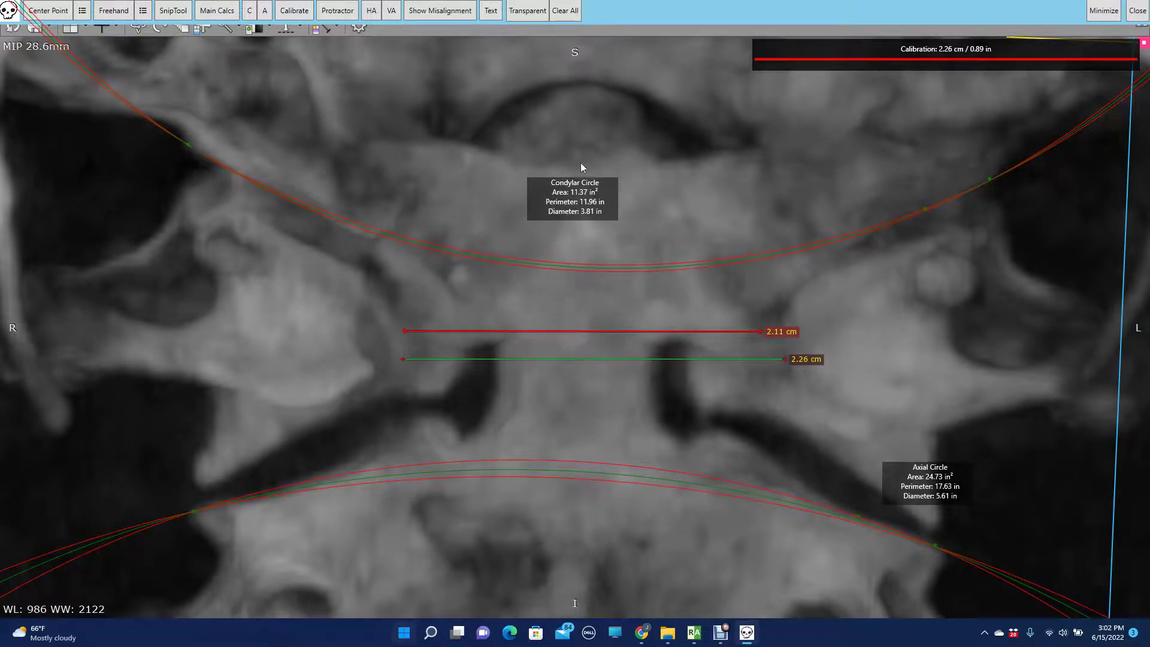
left_click_drag(949, 482, 662, 427)
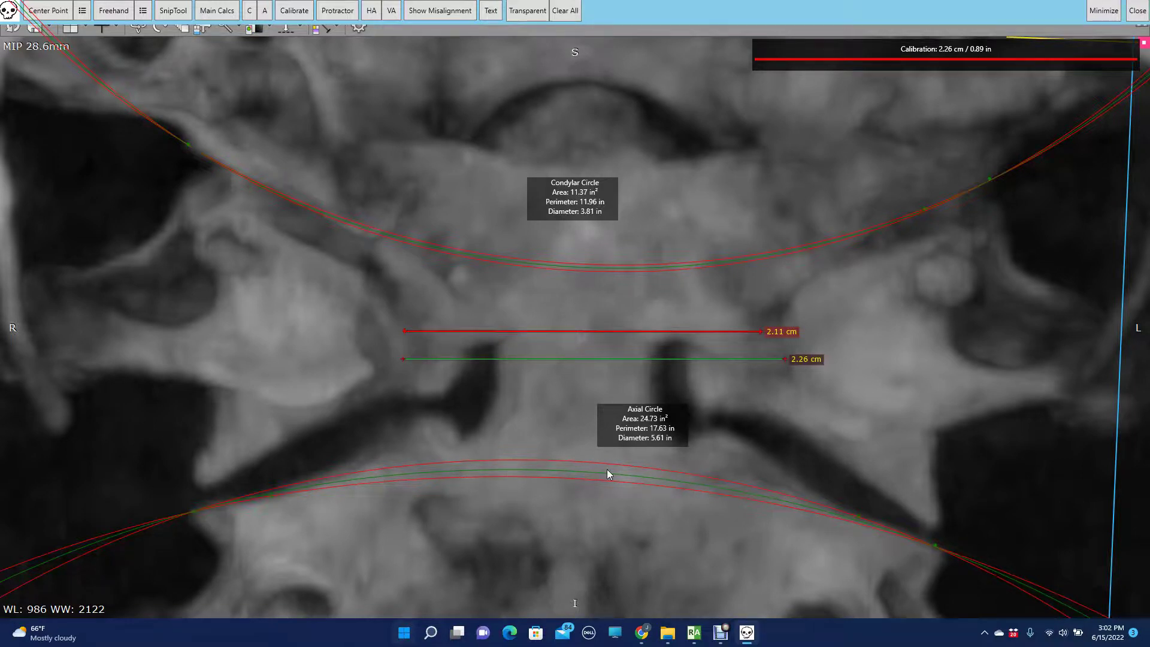
left_click_drag(644, 424, 597, 418)
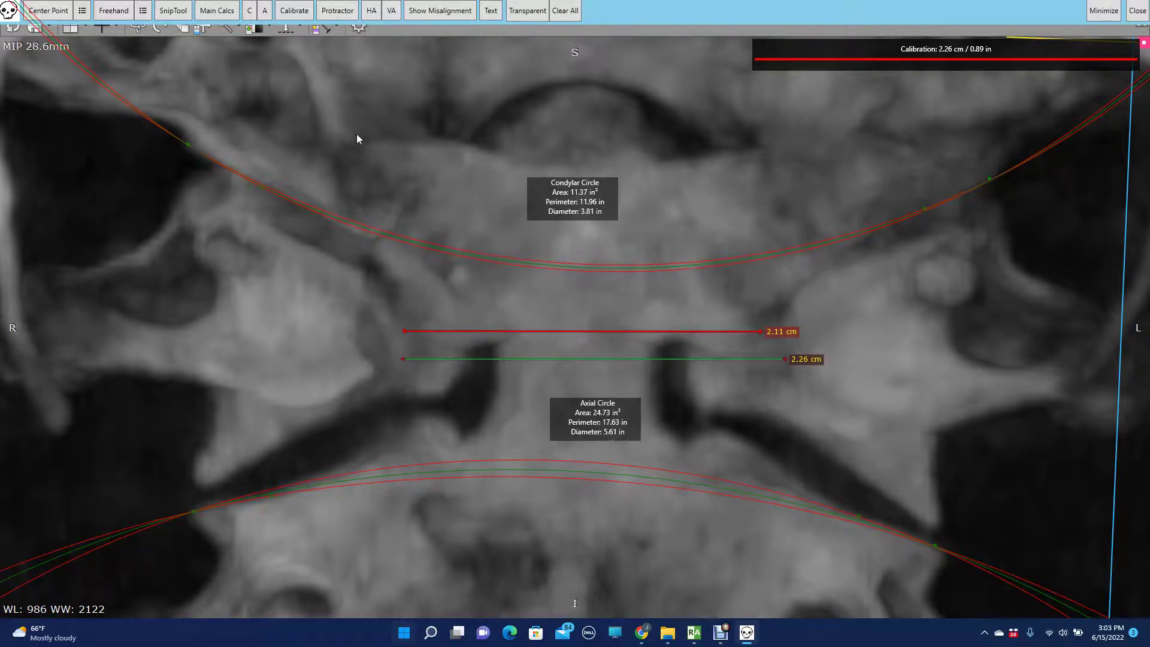
- Record the circle diameters in the main calculations as C 3.94 and A 5.61
left_click(220, 13)
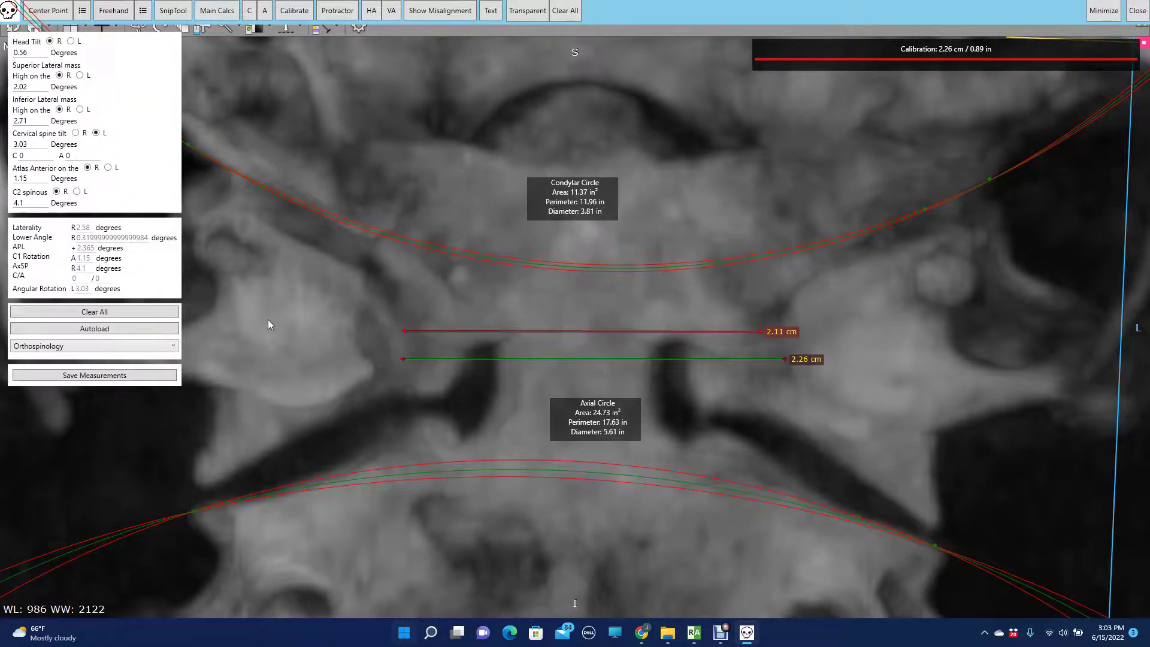
left_click(158, 328)
left_click(78, 156)
double_click(72, 156)
type("5.61")
- Save the measurements as a PNG capture named "Ortho analysis" in the Downloads folder
left_click(115, 378)
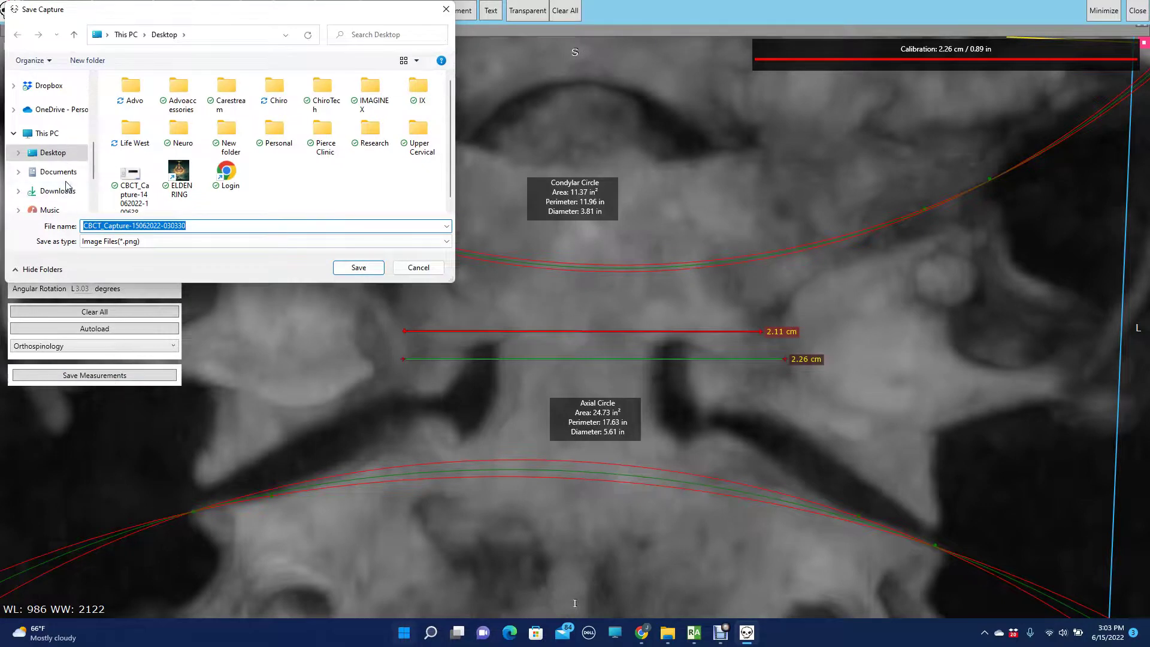
left_click(58, 191)
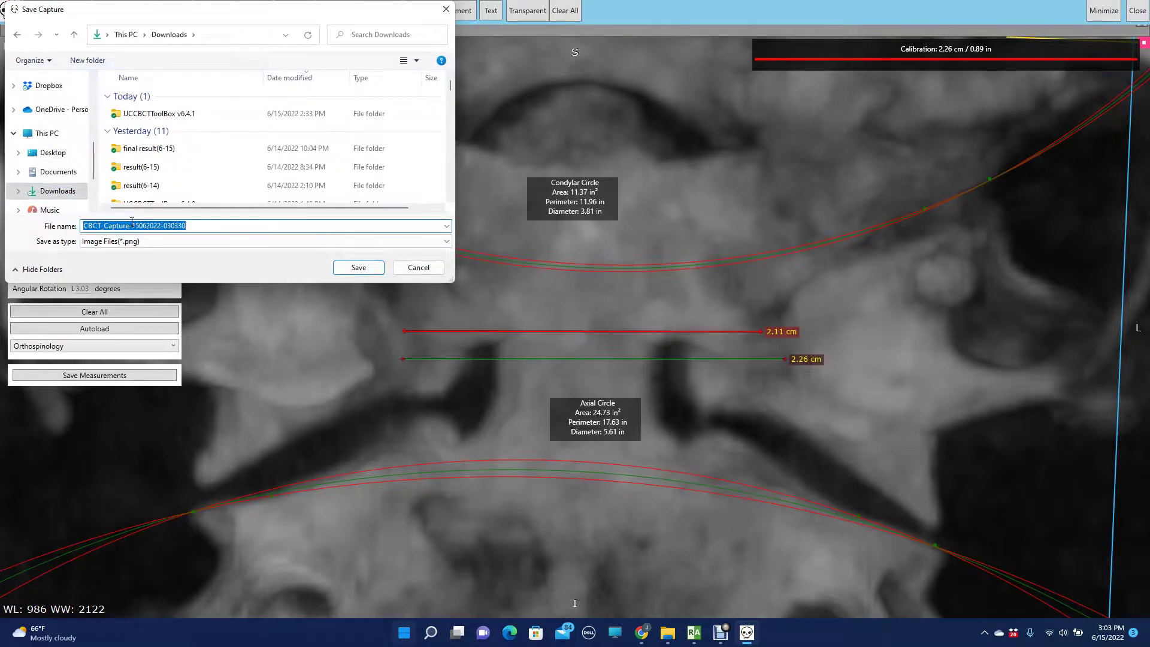
type("Ortho analysis")
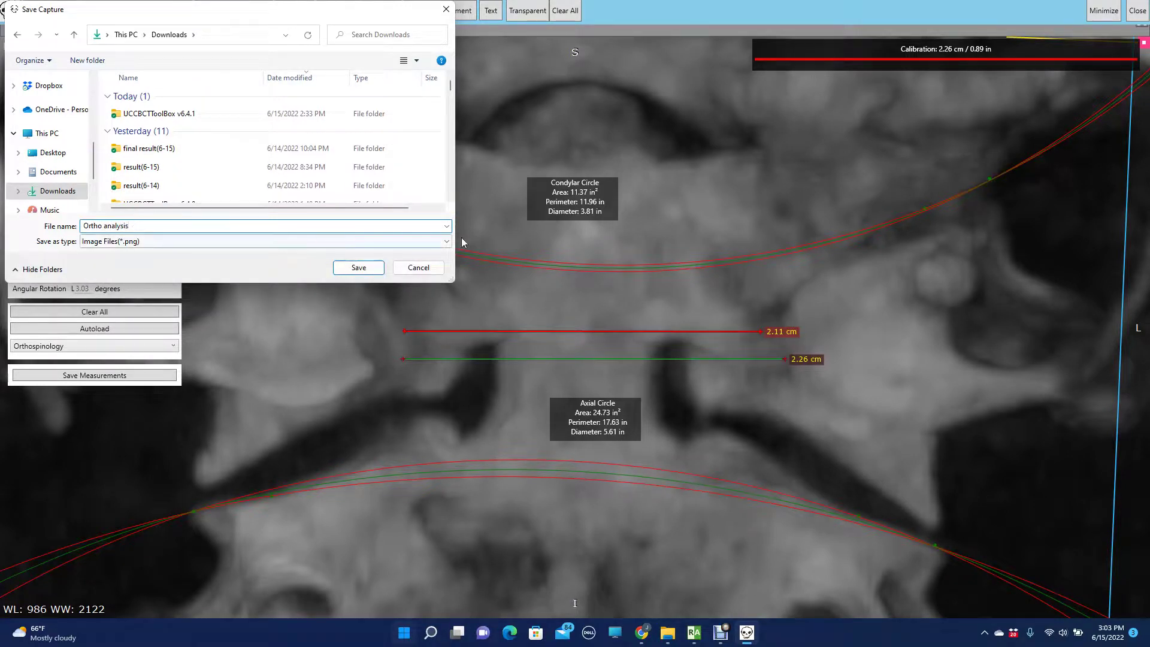
left_click(360, 267)
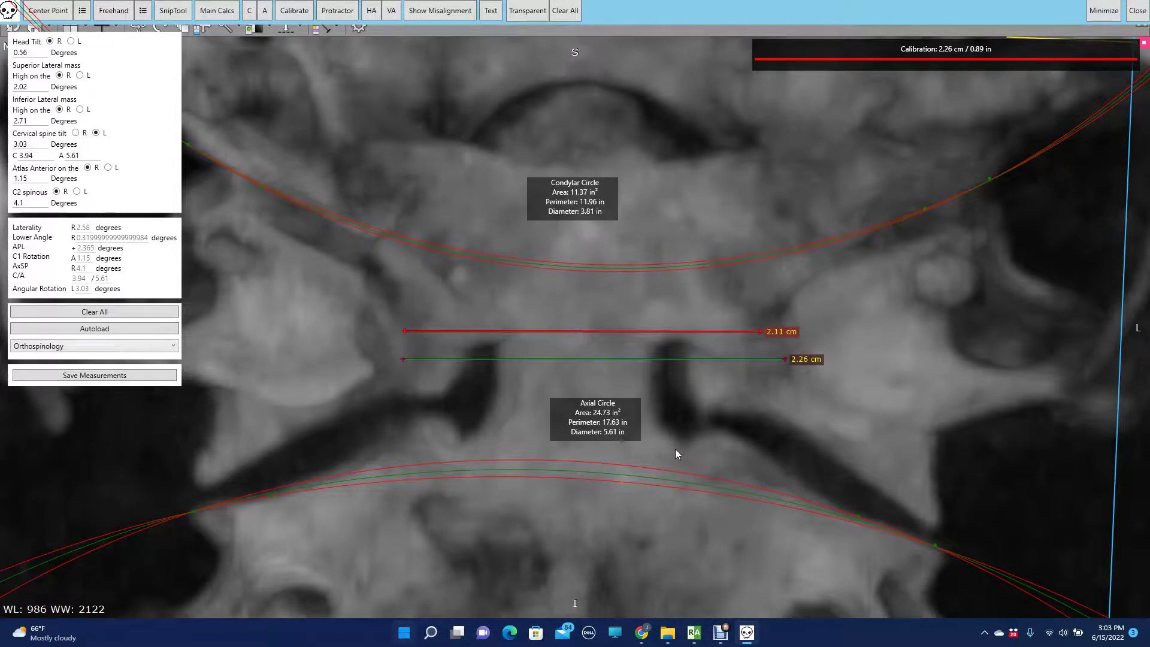
- Switch to RadiAnt's main axial series, open a maximized 3D volume rendering of it, and enlarge the skull
mouse_move(689, 629)
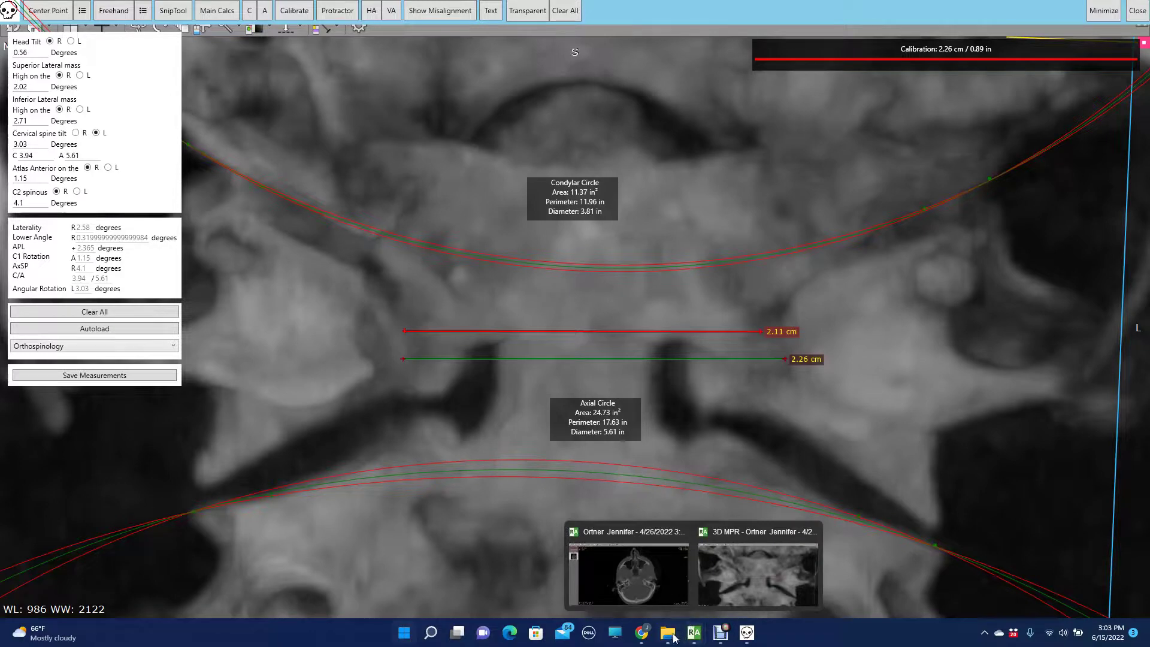
left_click(645, 591)
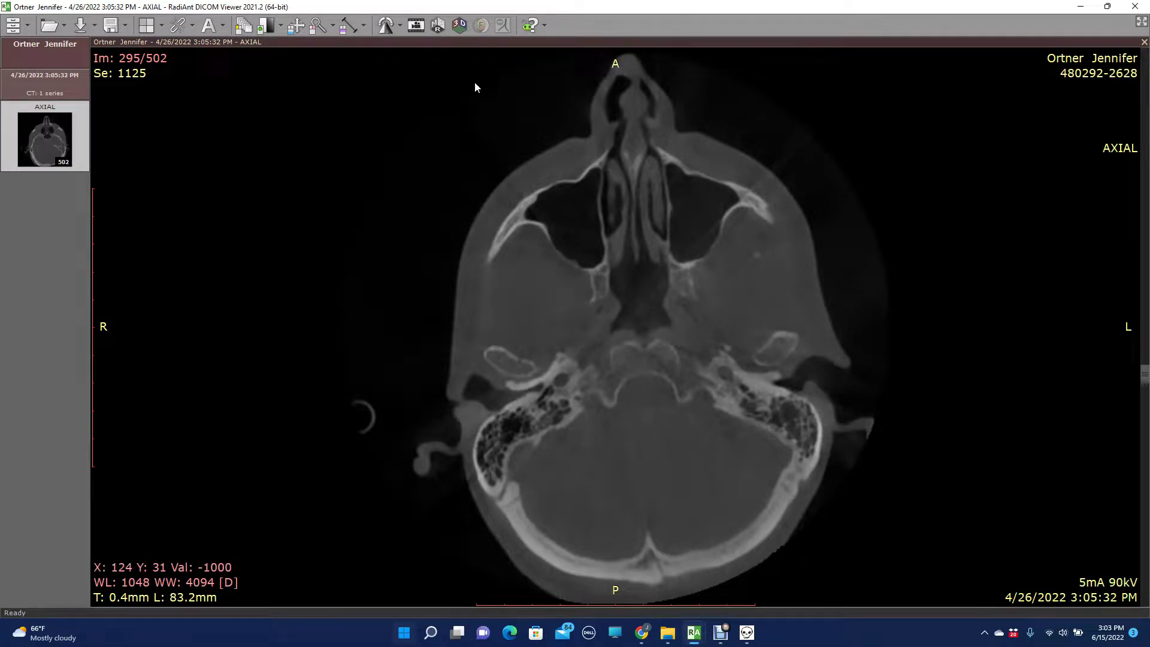
left_click(457, 29)
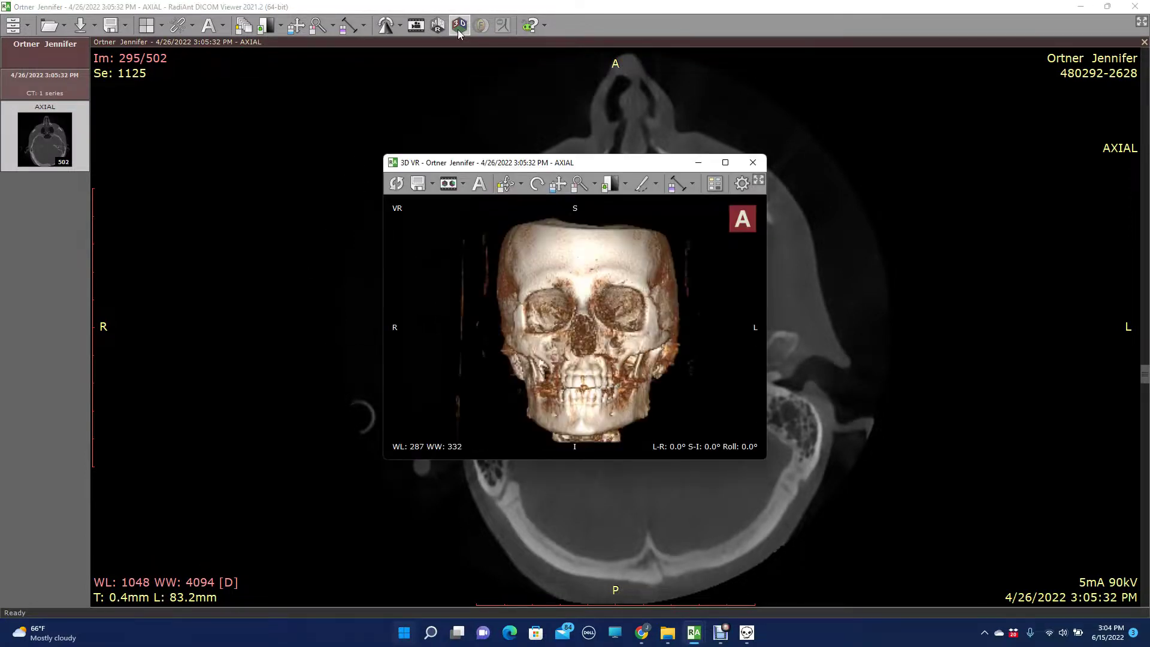
left_click(725, 163)
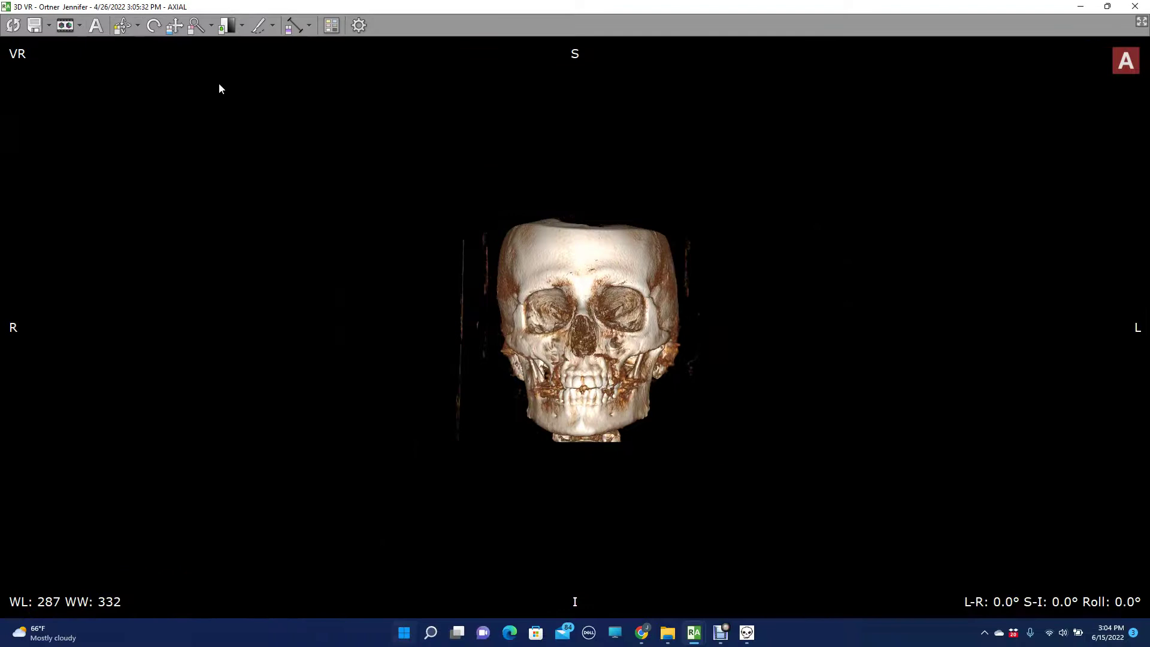
left_click(198, 26)
left_click_drag(585, 340, 567, 211)
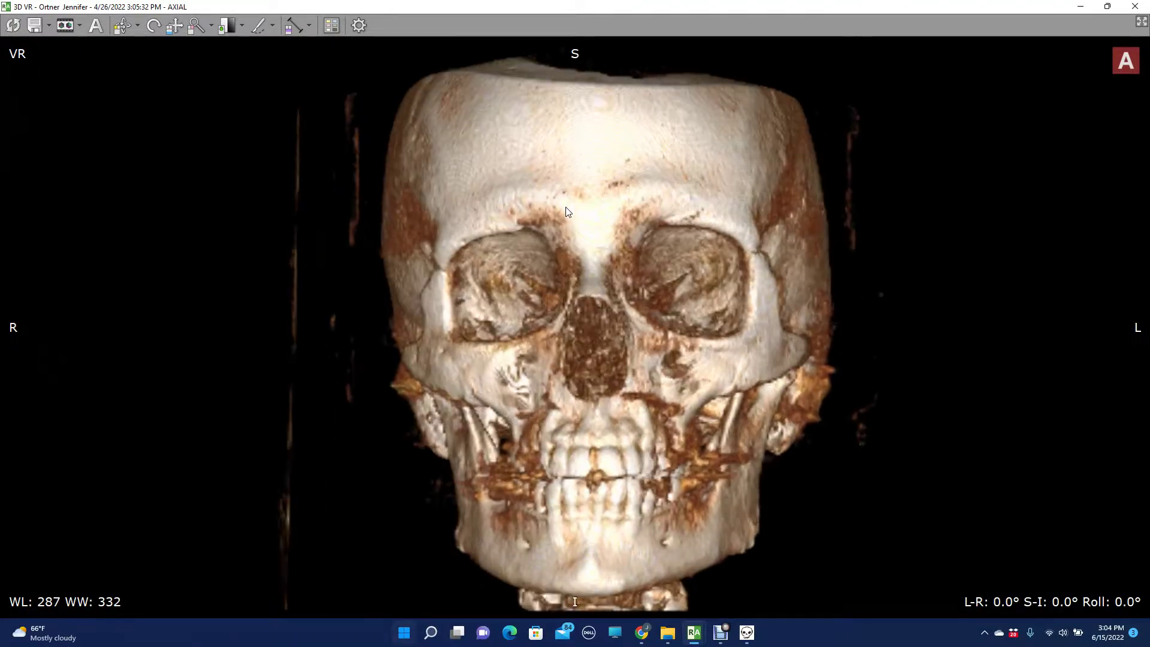
- Rotate the rendered skull around to its posterior side, to an L-R angle of 177°
key("Left")
key("Left")
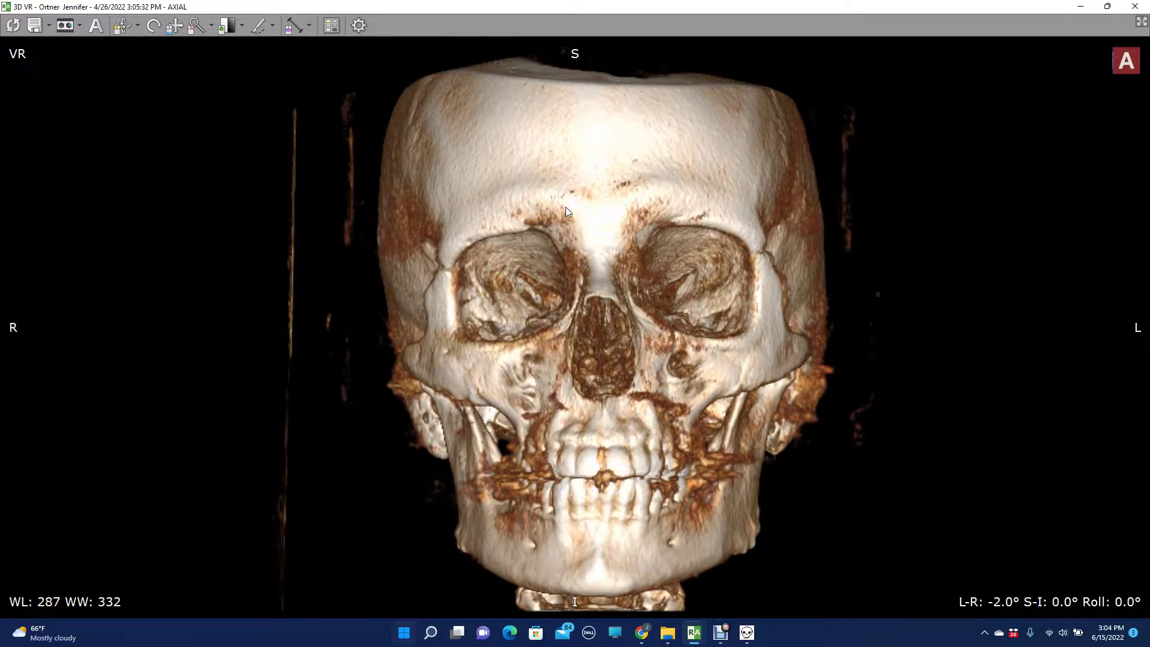
key("Left")
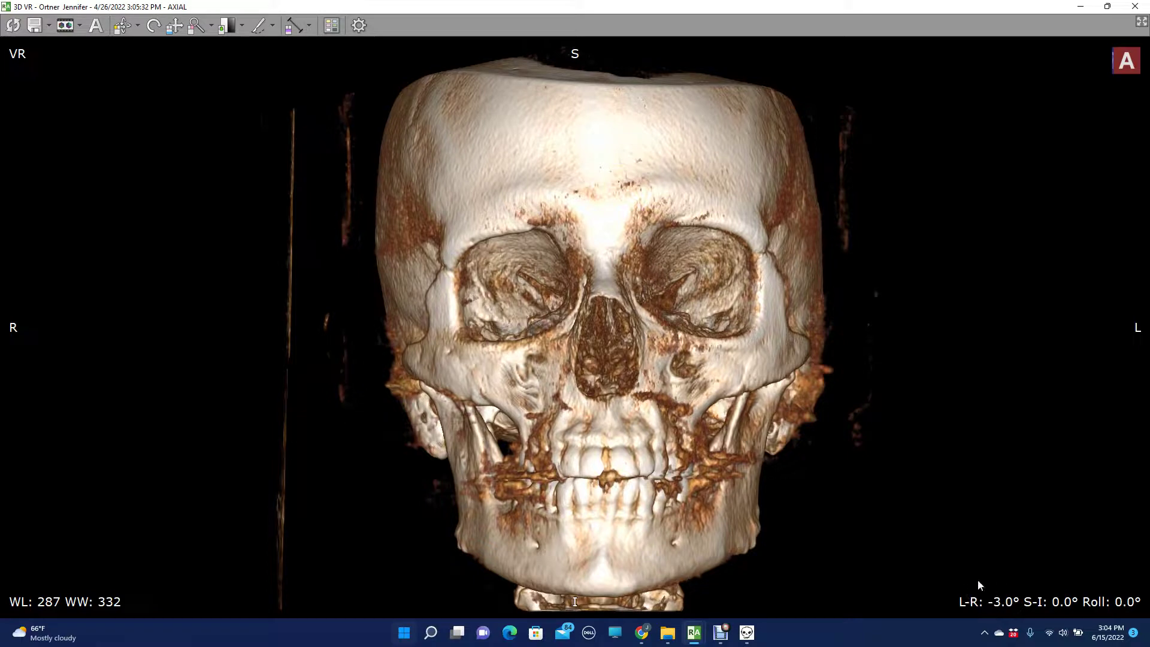
key("Right")
key("Right")
key("Right")
key("Right")
key("Right")
key("Right")
key("Right")
key("Right")
key("Right")
key("Right")
key("Right")
key("Right")
key("Right")
key("Right")
key("Right")
key("Right")
key("Right")
key("Right")
key("Right")
key("Right")
key("Right")
key("Right")
key("Right")
key("Right")
key("Right")
key("Right")
key("Right")
key("Right")
key("Right")
key("Right")
key("Right")
key("Right")
key("Right")
key("Right")
key("Right")
key("Right")
key("Right")
key("Right")
key("Right")
key("Right")
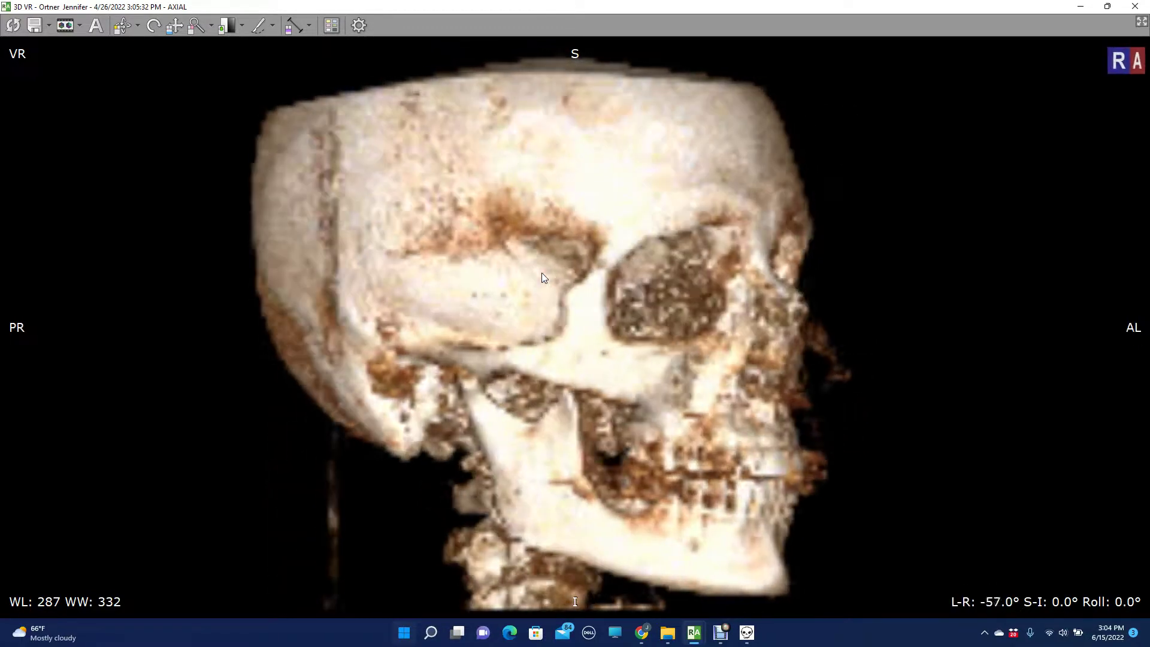
key("Right")
key("Right")
key("Right")
key("Right")
key("Right")
key("Right")
key("Right")
key("Right")
key("Right")
key("Right")
key("Right")
key("Right")
key("Right")
key("Right")
key("Right")
key("Right")
key("Right")
key("Right")
key("Right")
key("Right")
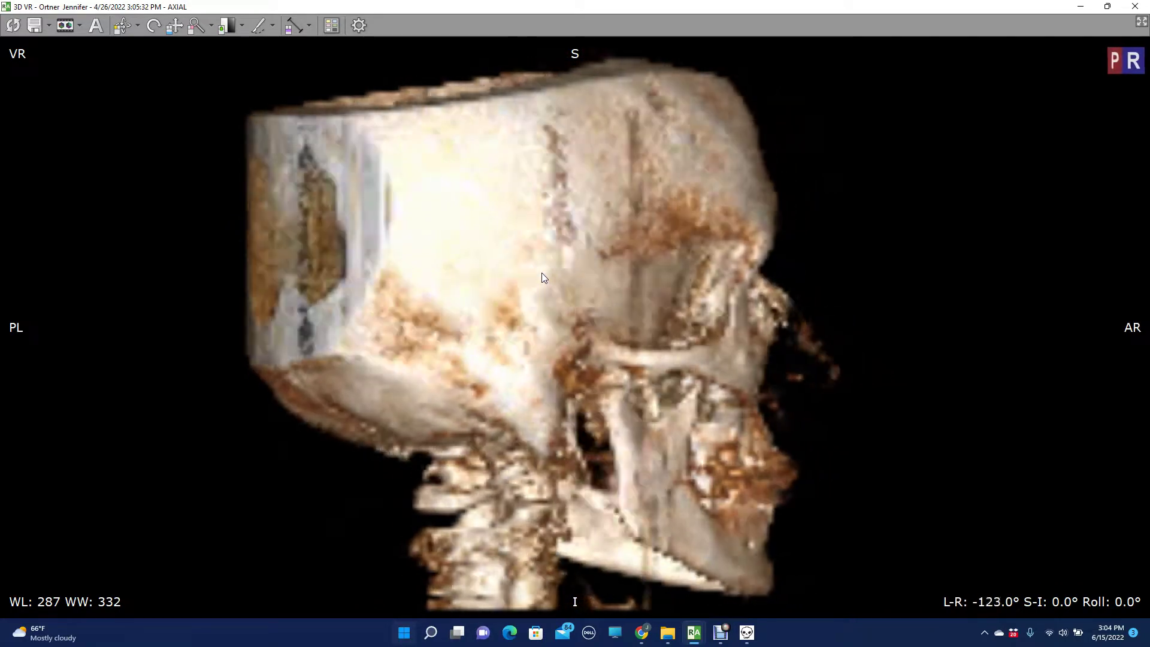
key("Right")
key("Right")
key("Right")
key("Right")
key("Right")
key("Right")
key("Right")
key("Right")
key("Right")
key("Right")
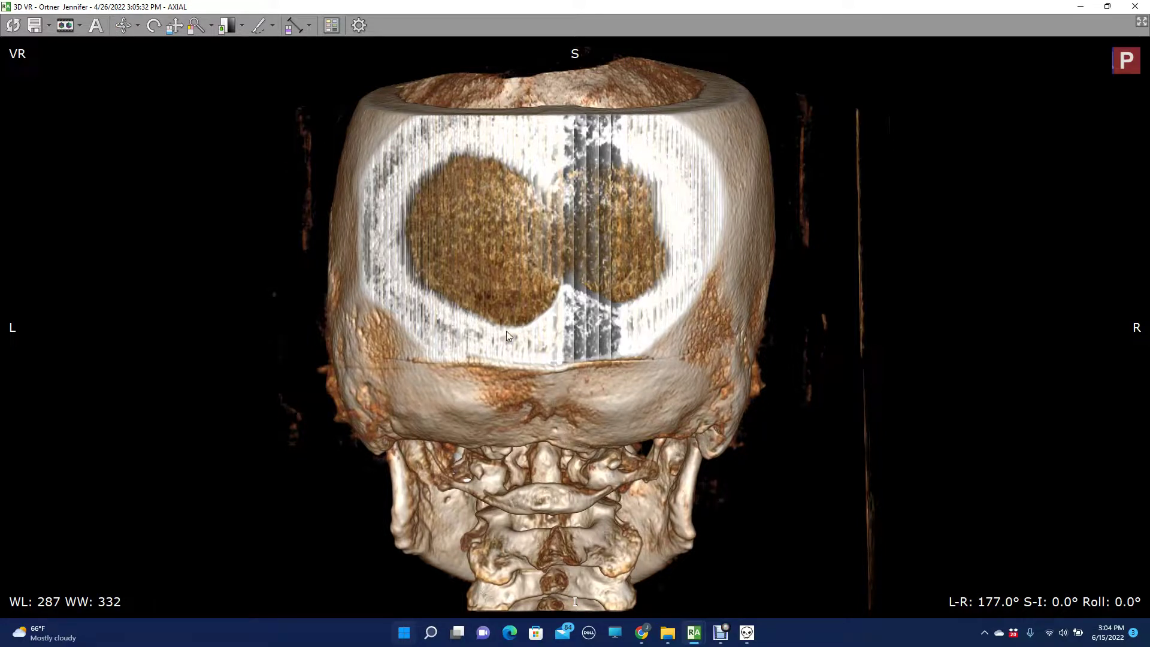
- Tilt the posterior skull view to an S-I angle of -24° to expose the atlas and C2 beneath the occiput
key("Up")
key("Up")
key("Up")
key("Up")
key("Up")
key("Up")
key("Up")
key("Up")
key("Up")
key("Up")
key("Up")
key("Up")
key("Up")
key("Up")
key("Up")
key("Up")
key("Up")
key("Up")
key("Up")
key("Up")
key("Up")
key("Up")
key("Up")
key("Up")
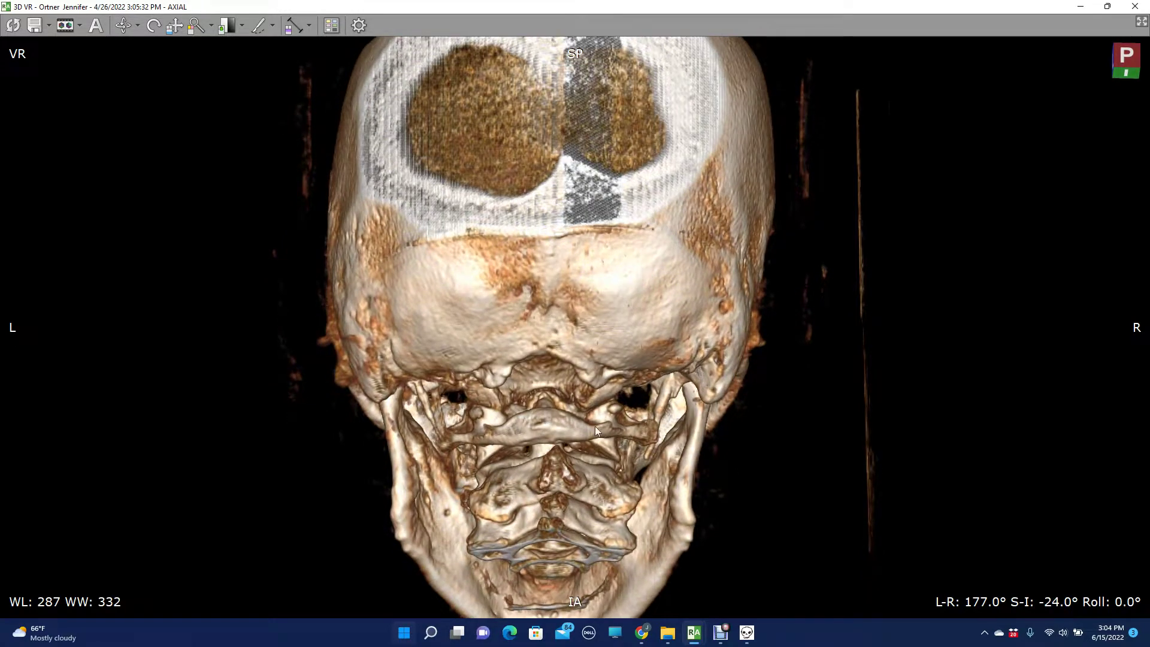
- Switch to UCCBCTToolBox, clear all markings, put away the main calculations, and show the misalignment lines over the skull
left_click(746, 632)
left_click(566, 11)
left_click(208, 12)
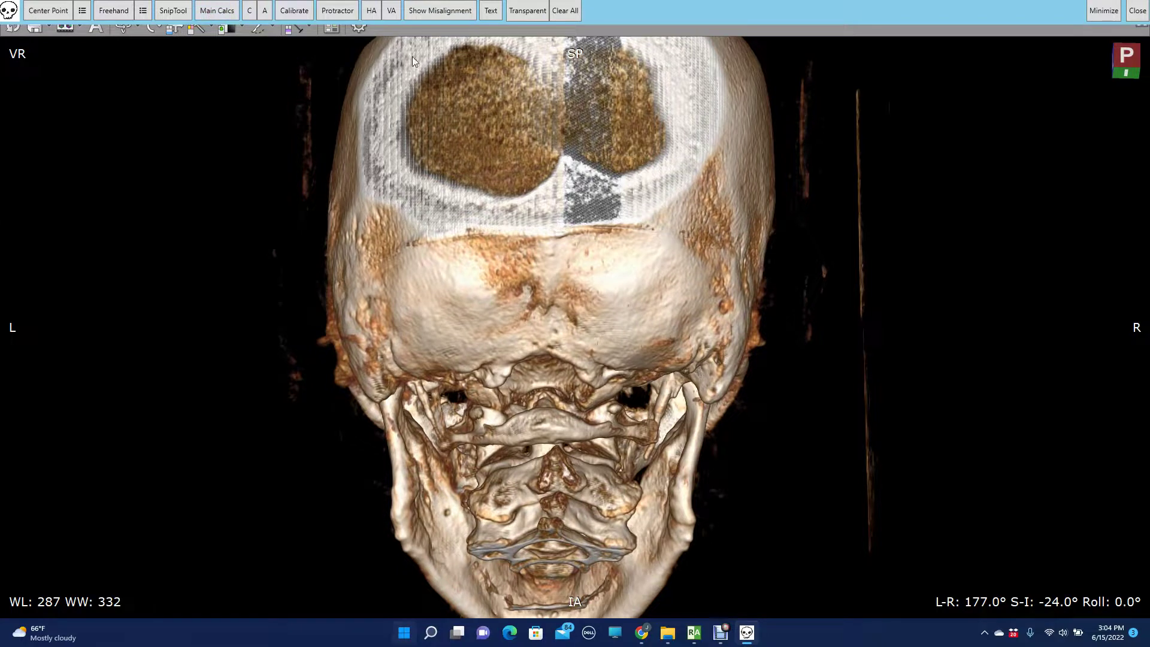
left_click(447, 13)
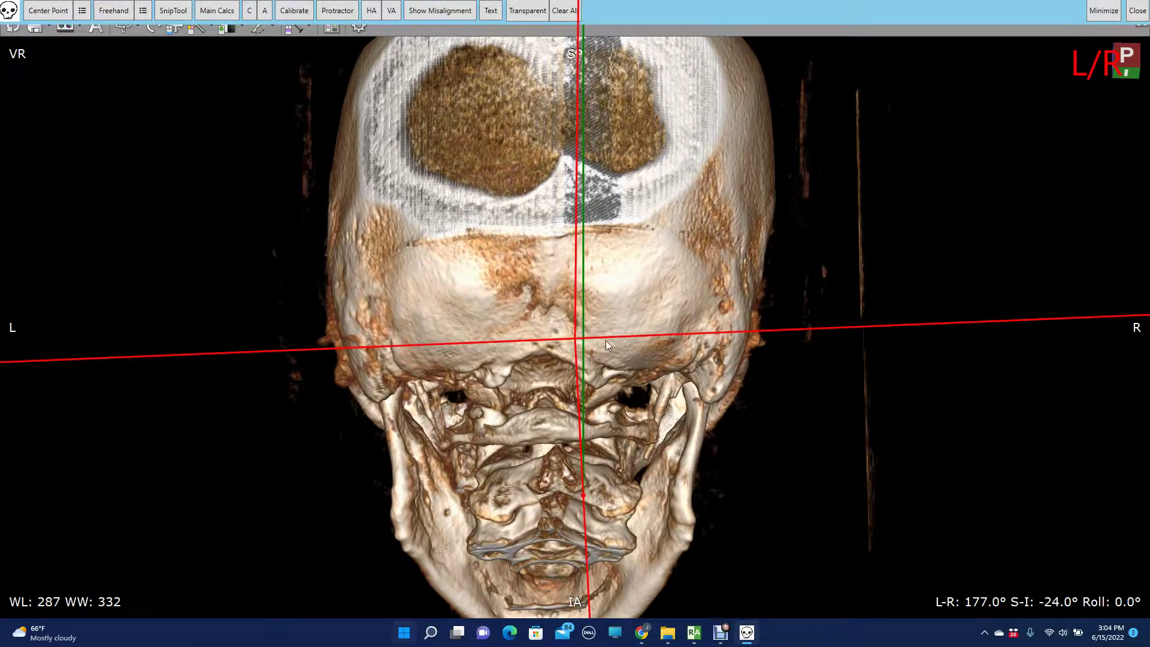
- Move the sloped misalignment line down to the atlas, and bring the upper and lower vertical lines onto the cervical midline
left_click_drag(551, 337, 541, 440)
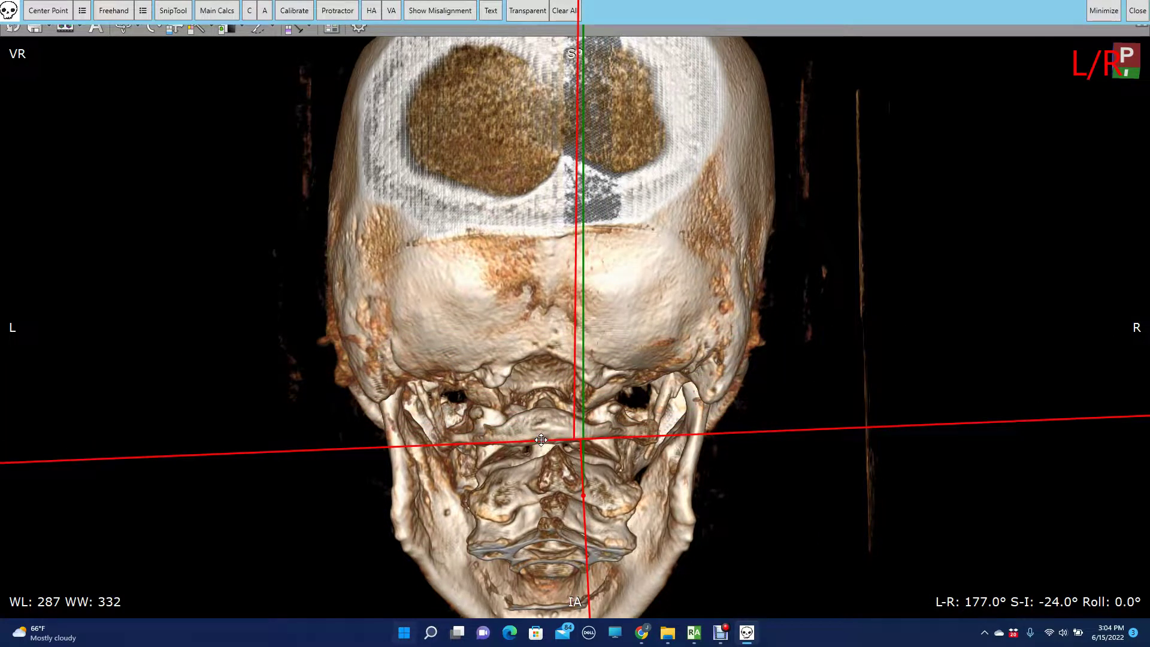
left_click_drag(574, 370, 544, 380)
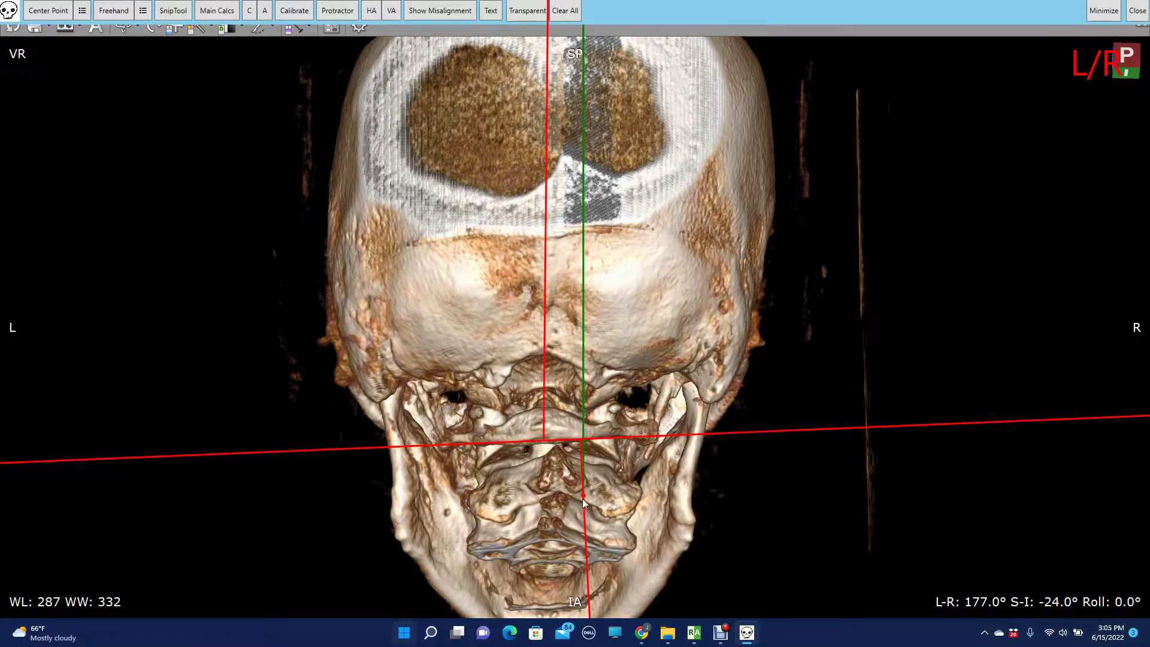
left_click_drag(582, 498, 555, 527)
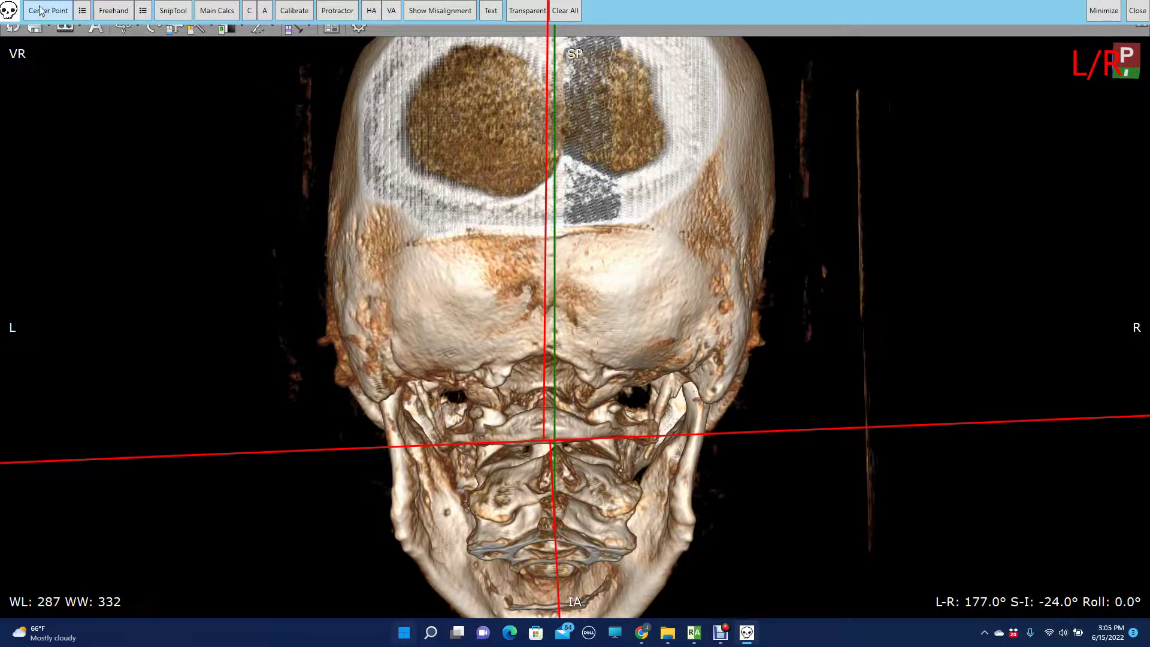
- Capture the lower skull and upper neck with the misalignment lines, and save it as "ROI" in the Downloads folder
left_click_drag(275, 136, 818, 565)
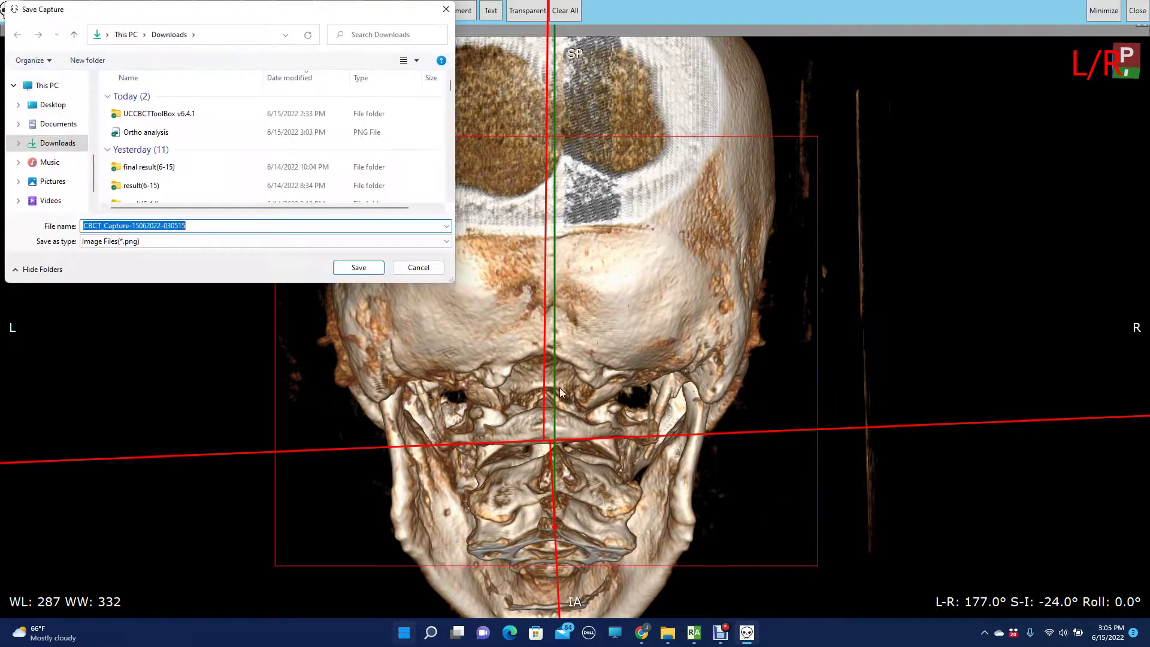
type("ROI")
left_click(371, 267)
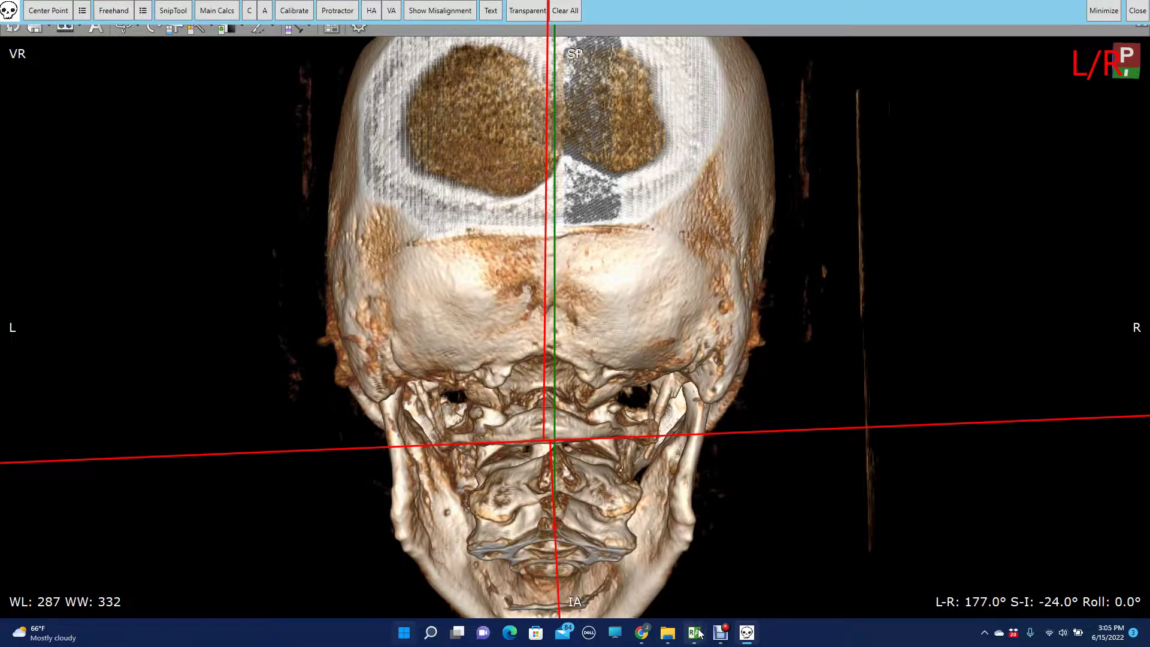
- Switch back to RadiAnt's 3D volume rendering window and reset it to the default anterior view
mouse_move(695, 632)
left_click(794, 585)
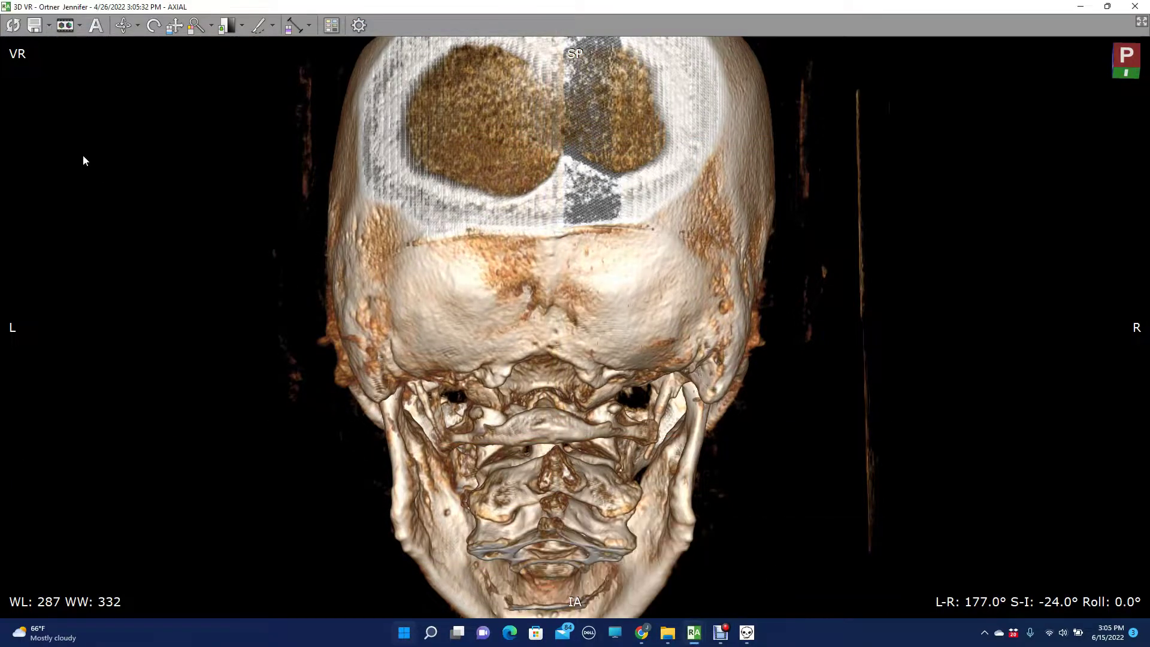
left_click(14, 33)
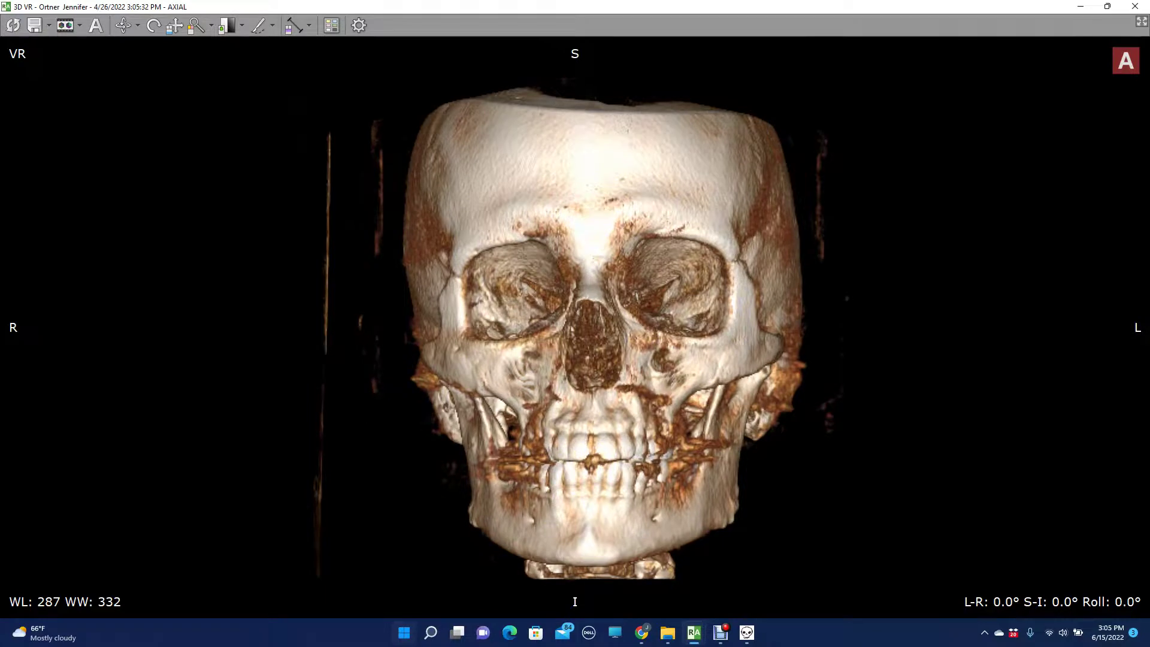
- Switch to UCCBCTToolBox, bring up the main calculations, and clear the misalignment lines from the skull
left_click(746, 633)
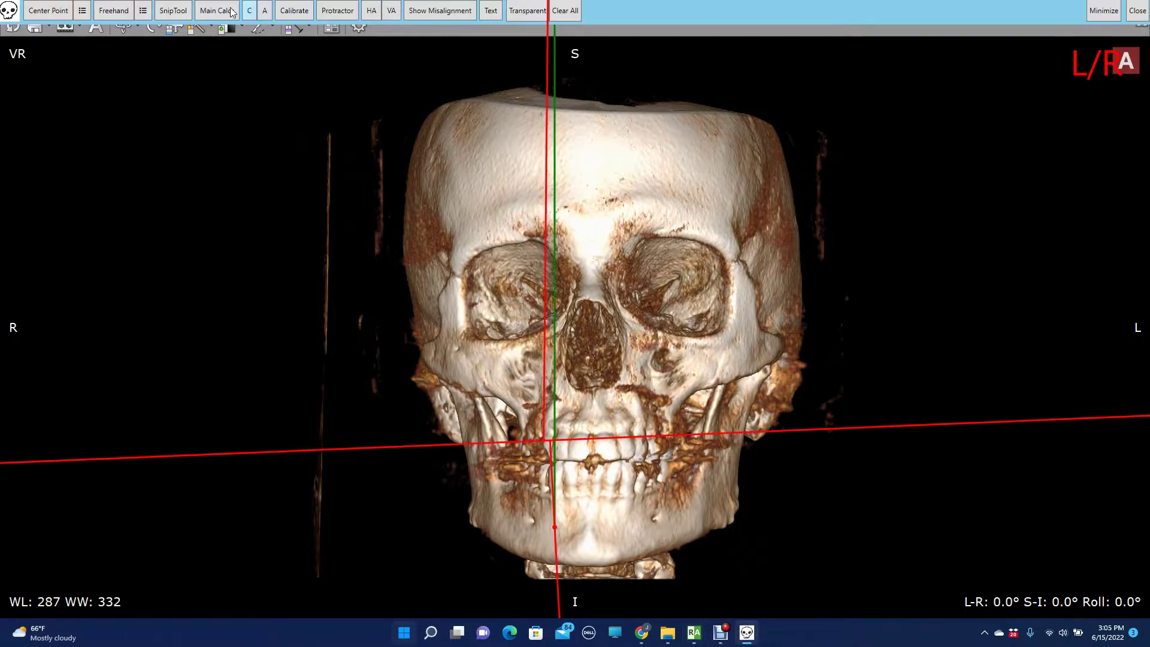
left_click(214, 15)
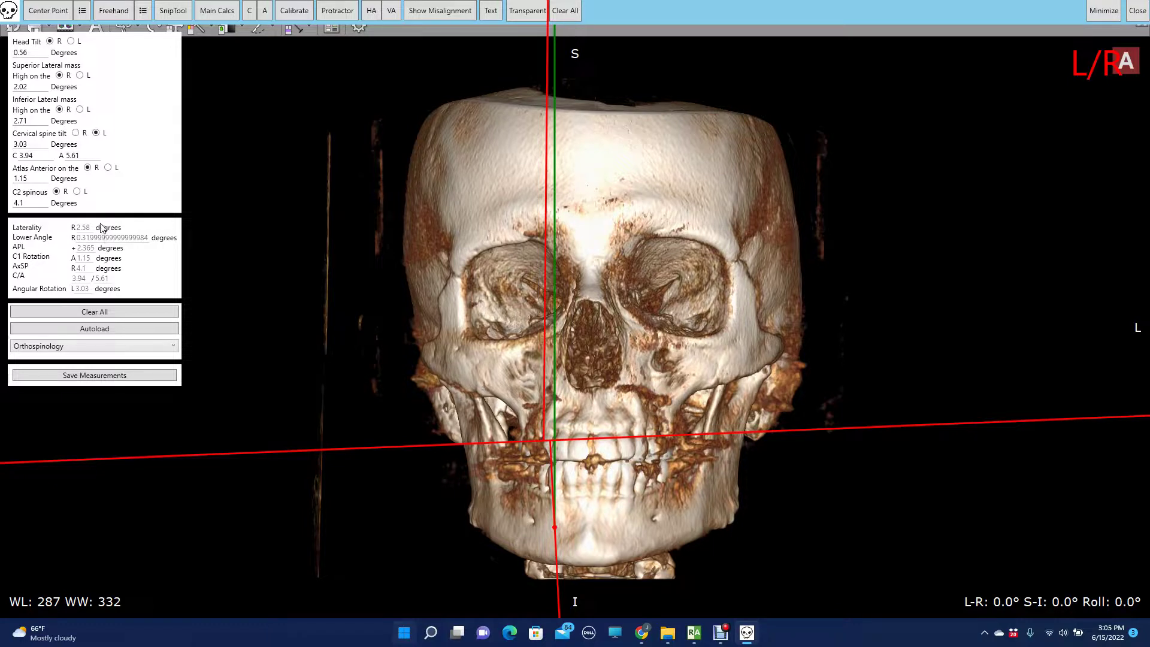
left_click(564, 14)
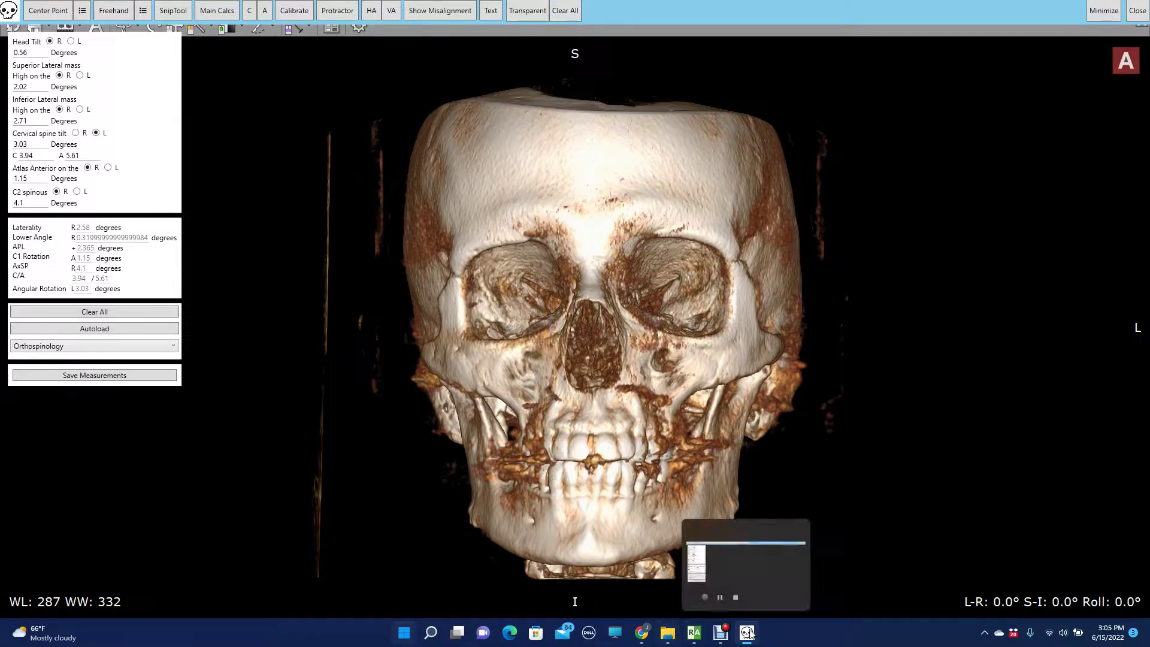
- Switch to RadiAnt's 3D volume rendering window and rotate the skull to a right lateral view at L-R -93°
mouse_move(747, 633)
mouse_move(694, 633)
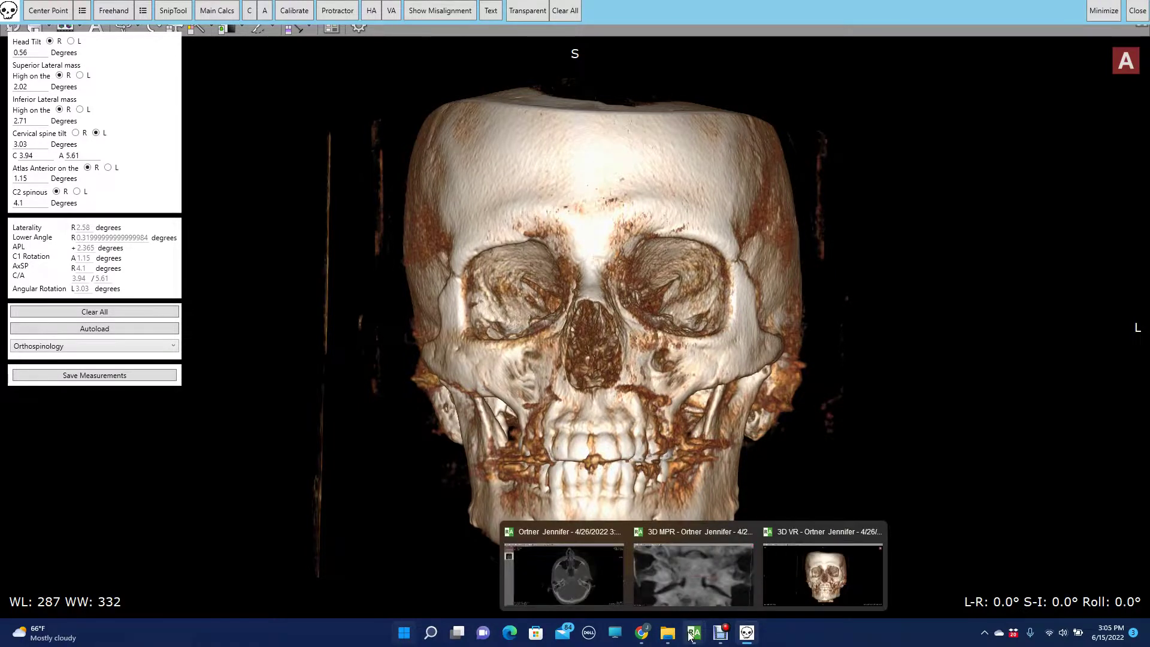
left_click(792, 588)
key("Right")
key("Right")
key("Right")
key("Right")
key("Right")
key("Right")
key("Right")
key("Right")
key("Right")
key("Right")
key("Right")
key("Right")
key("Right")
key("Right")
key("Right")
key("Right")
key("Right")
key("Right")
key("Right")
key("Right")
key("Right")
key("Right")
key("Right")
key("Right")
key("Right")
key("Right")
key("Right")
key("Right")
key("Right")
key("Right")
key("Right")
key("Right")
key("Right")
key("Right")
key("Right")
key("Right")
key("Right")
key("Right")
key("Right")
key("Right")
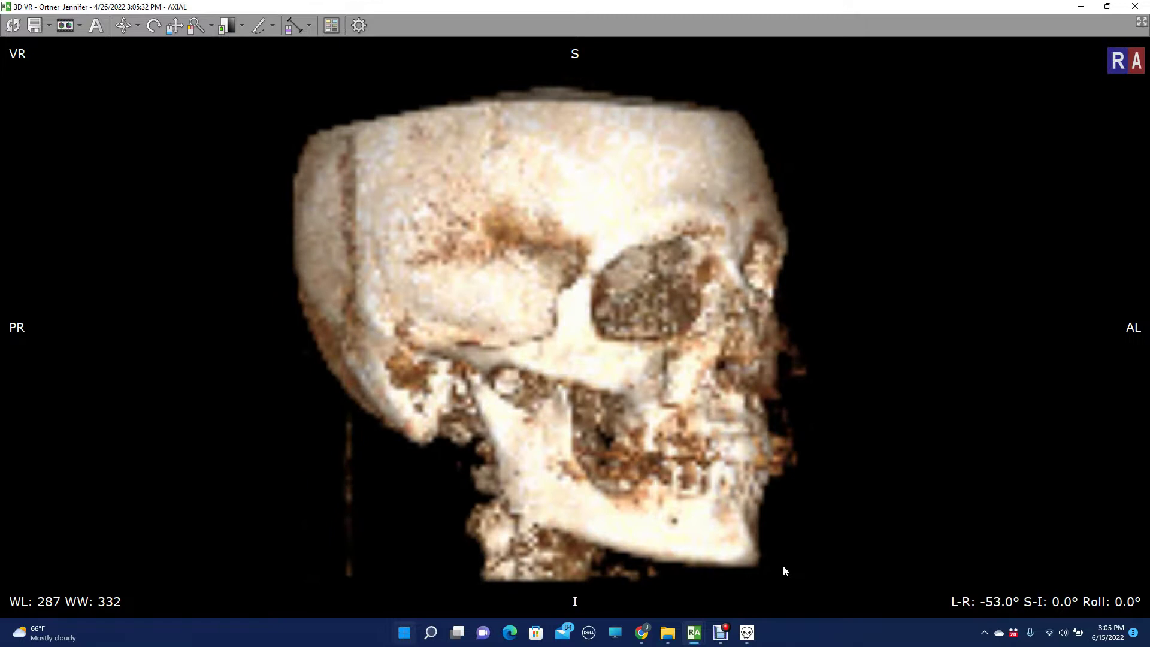
key("Right")
key("Right")
key("Right")
key("Right")
key("Right")
key("Right")
key("Right")
key("Right")
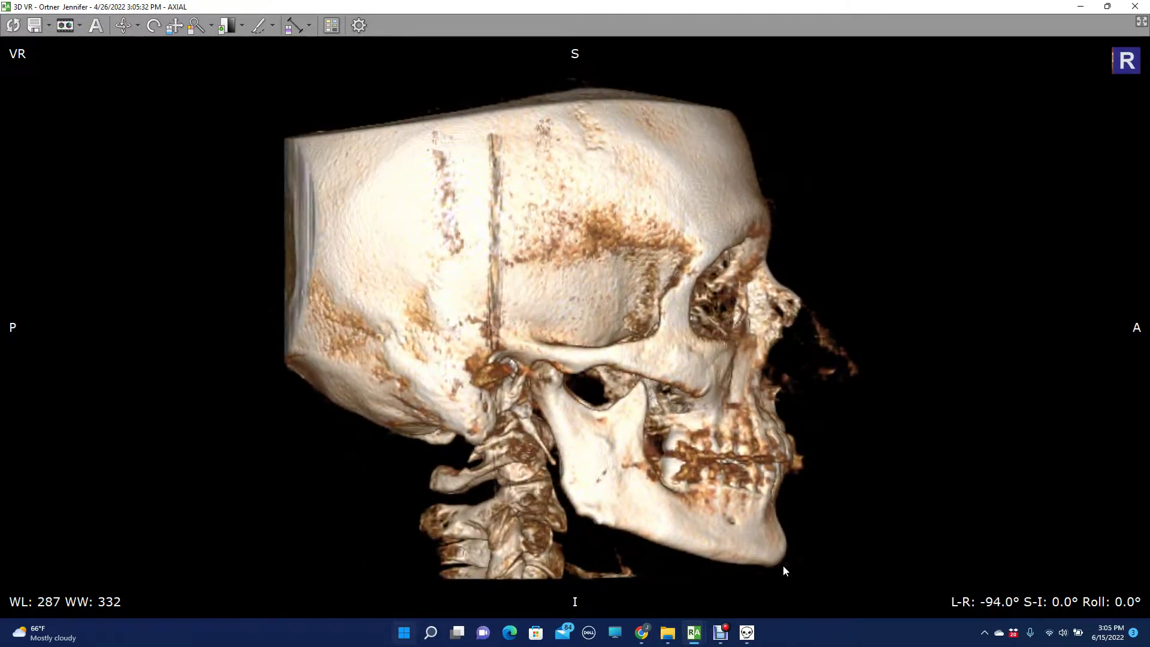
key("Left")
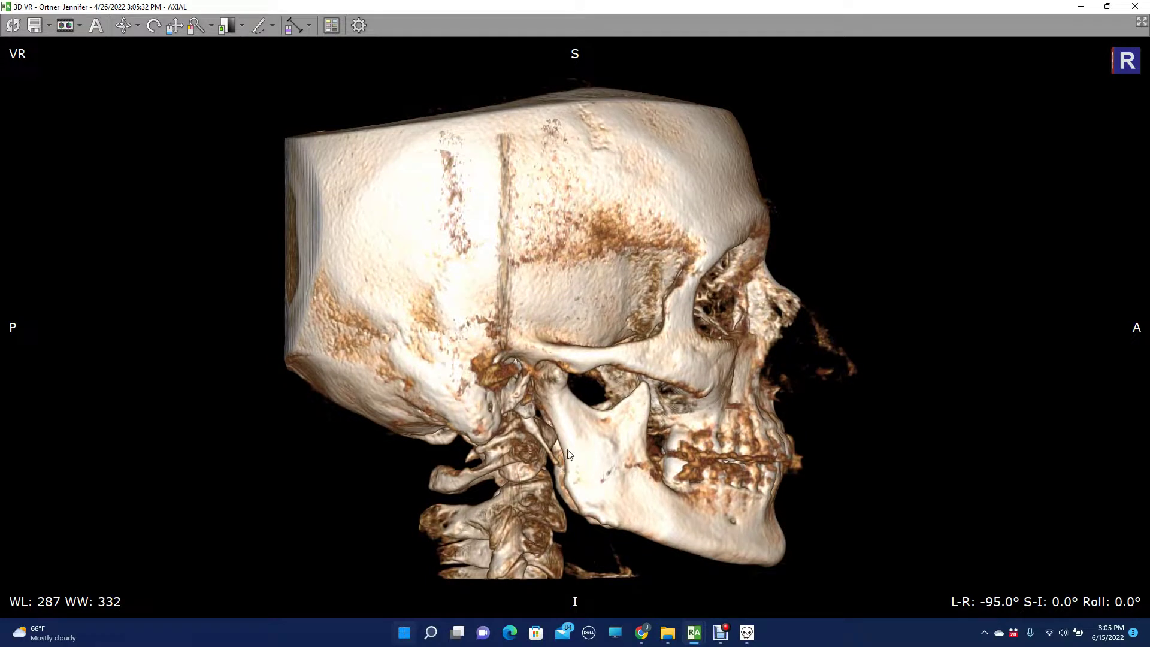
key("Left")
key("Left")
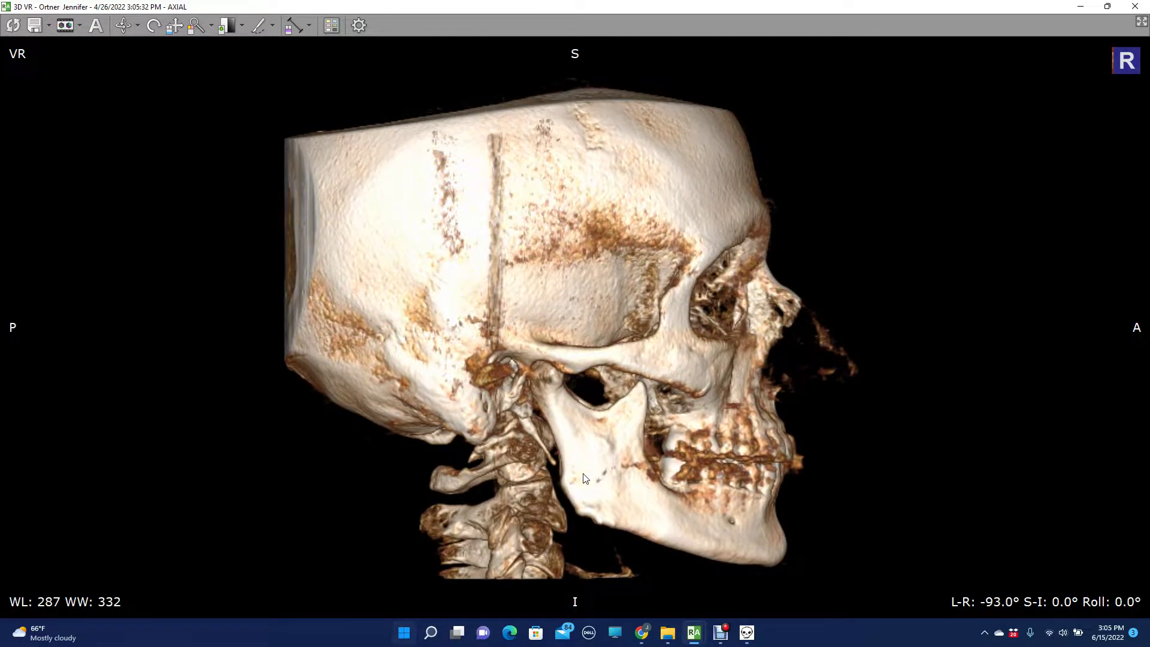
- Tilt the lateral skull view up and down by a few degrees and bring it back to level
key("Up")
key("Up")
key("Up")
key("Up")
key("Down")
key("Down")
key("Down")
key("Up")
key("Up")
key("Up")
key("Up")
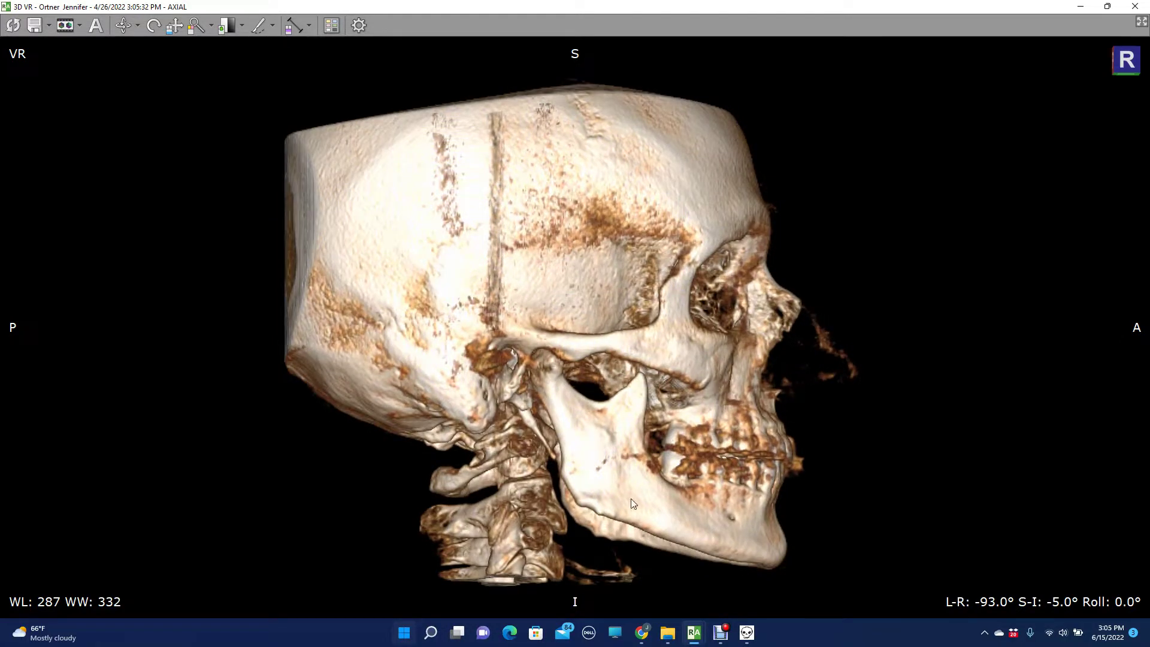
key("Down")
key("Down")
key("Down")
key("Down")
key("Down")
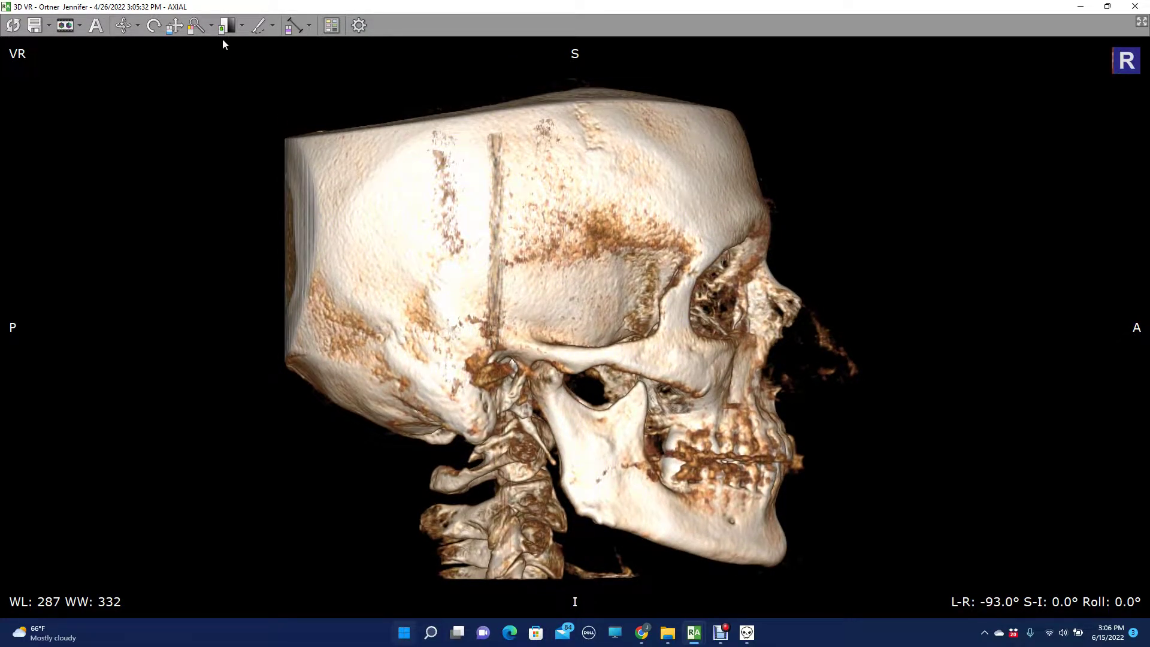
- Enlarge the lateral rendering and center it on the atlas transverse process, mastoid and rear edge of the jaw
left_click_drag(527, 481, 505, 225)
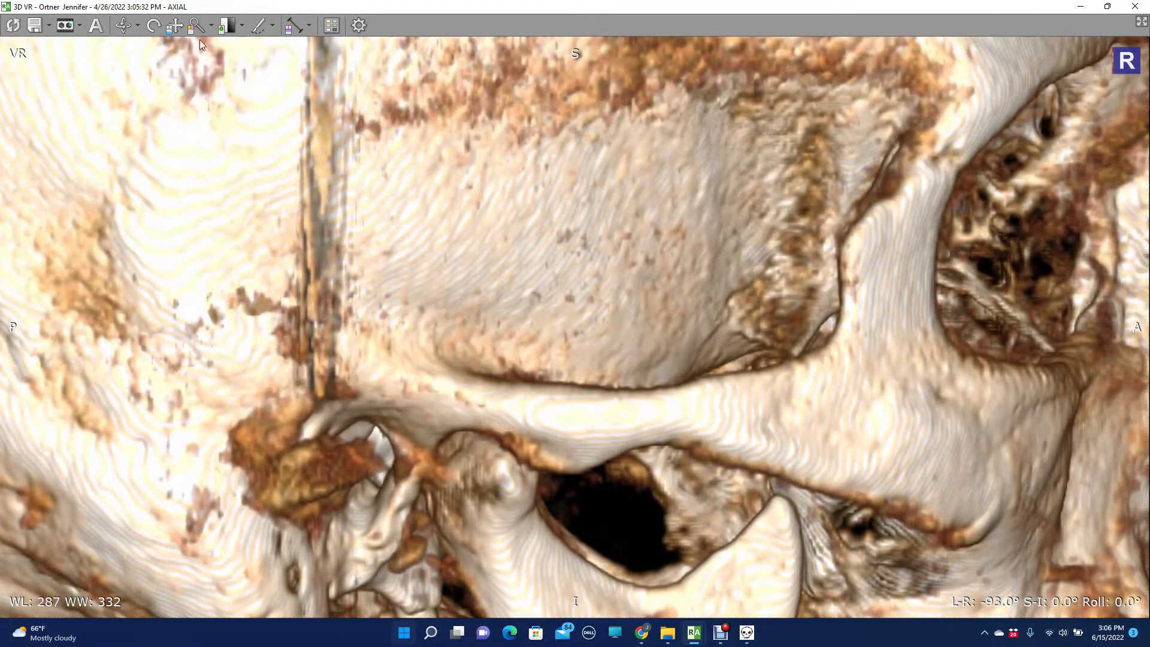
left_click(175, 26)
left_click_drag(296, 347, 538, 336)
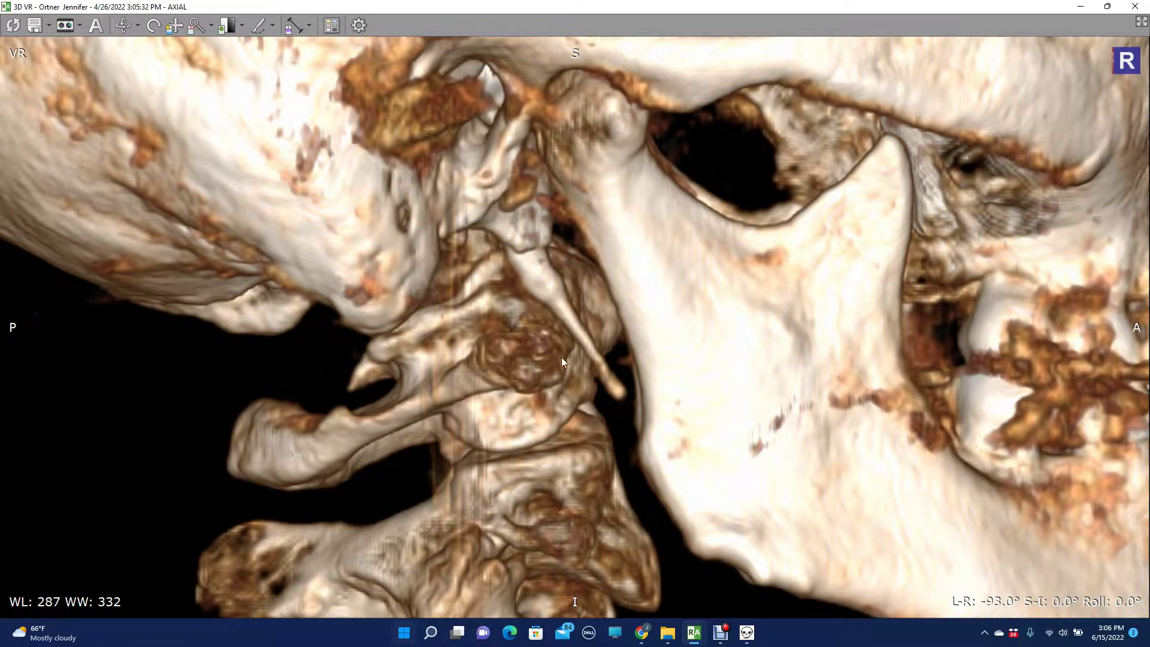
- Switch to UCCBCTToolBox, put away the main calculations, and set the freehand line thickness to 3
left_click(747, 633)
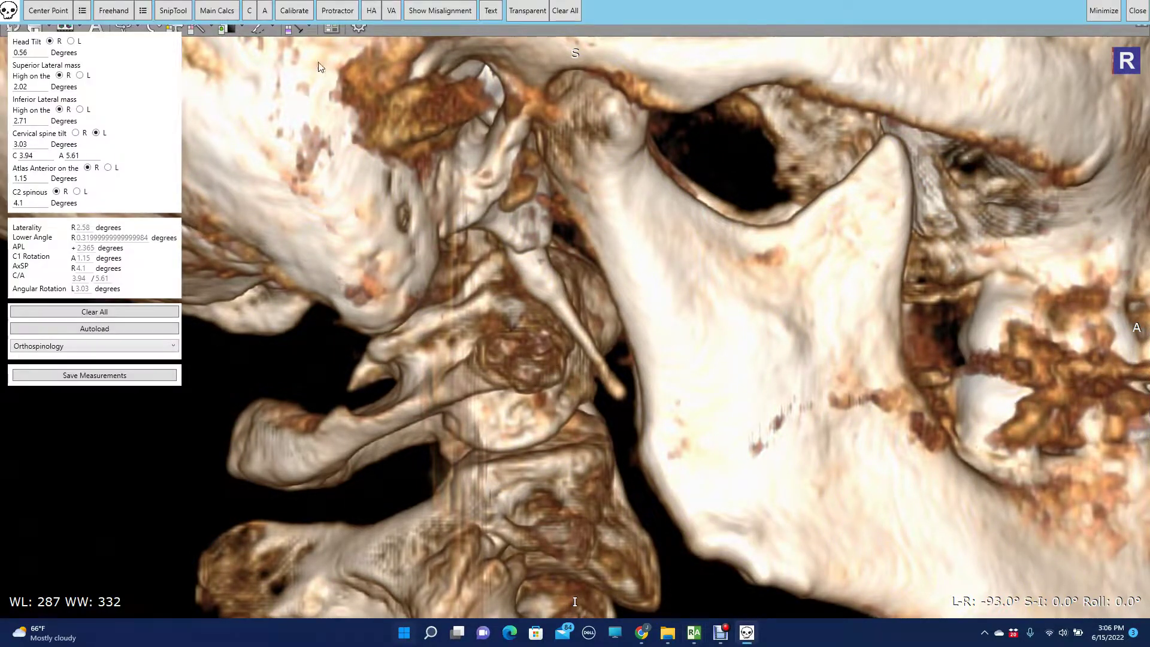
left_click(222, 15)
left_click(145, 10)
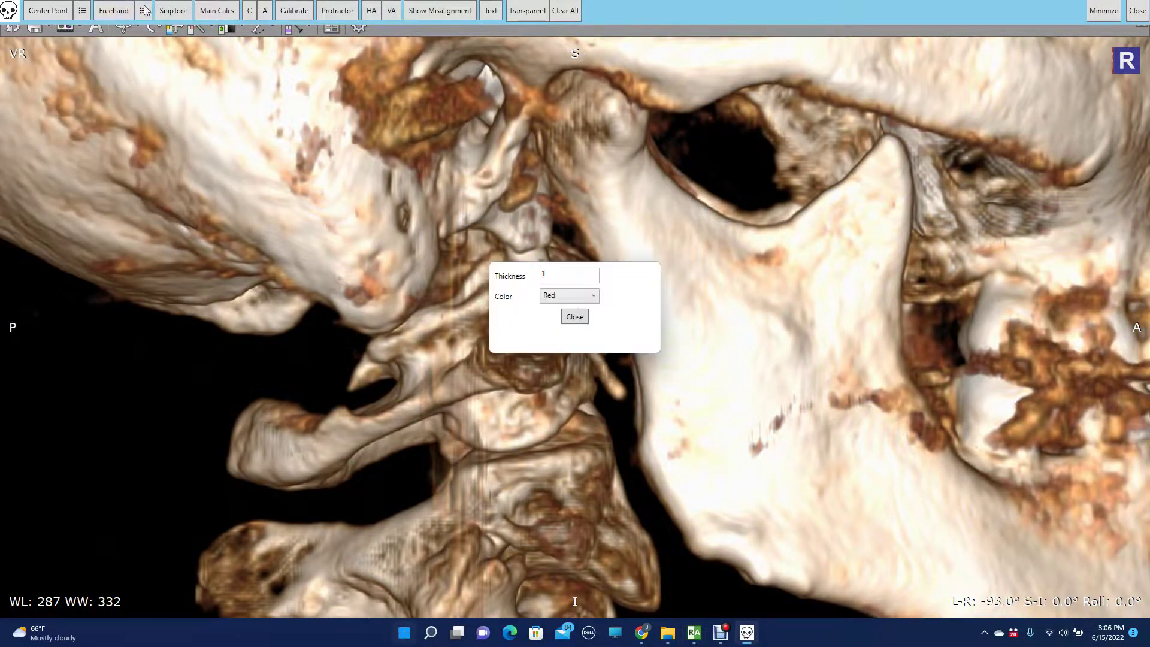
left_click_drag(547, 276, 522, 279)
type("3")
left_click(577, 321)
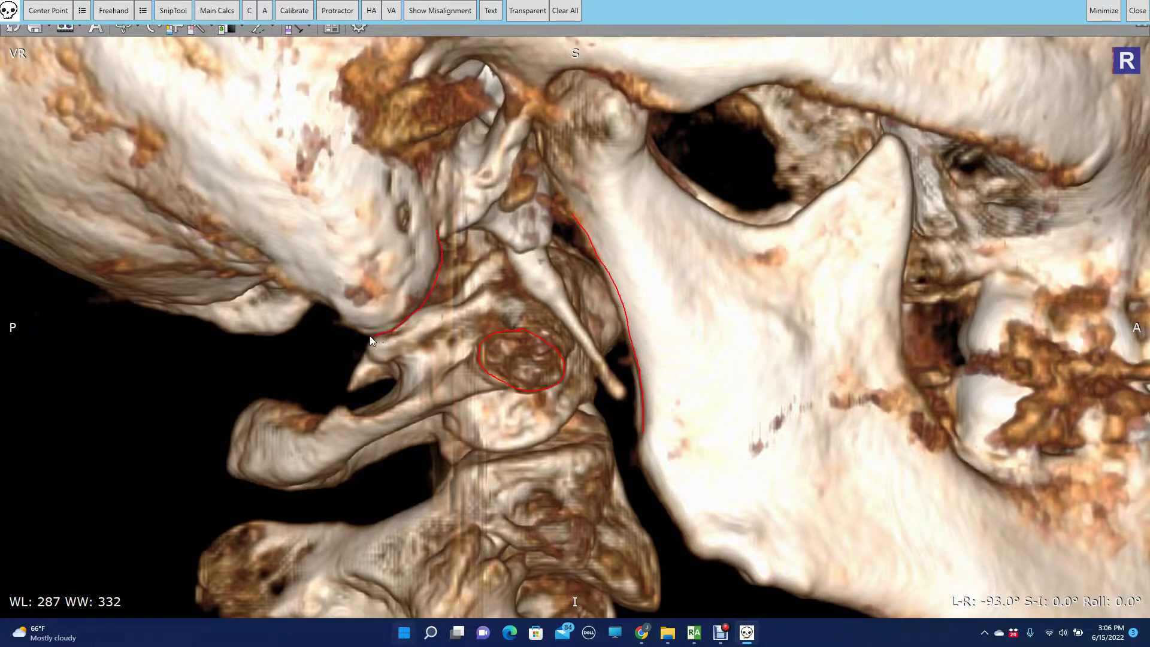
- Trace freehand outlines of the jaw's rear edge, the atlas transverse process and the mastoid's lower edge
left_click_drag(354, 334, 306, 301)
- Switch to RadiAnt's volume rendering and adjust the window to WL -519, WW 372 to show the skin and ear
left_click(788, 575)
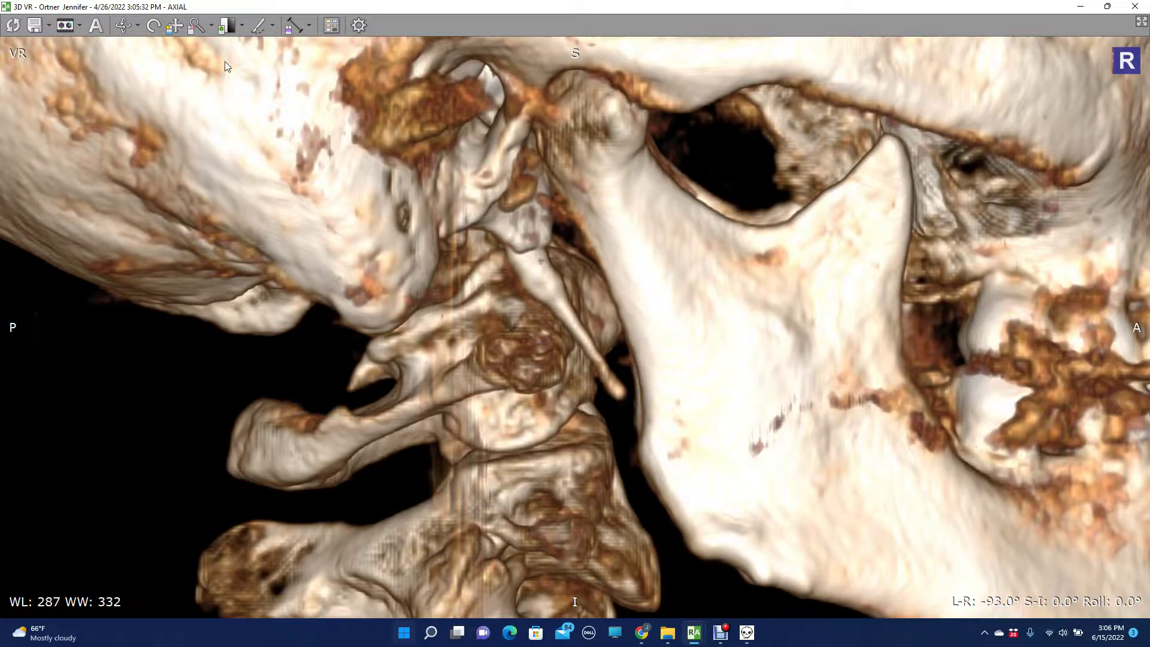
left_click(226, 26)
left_click_drag(346, 126, 395, 371)
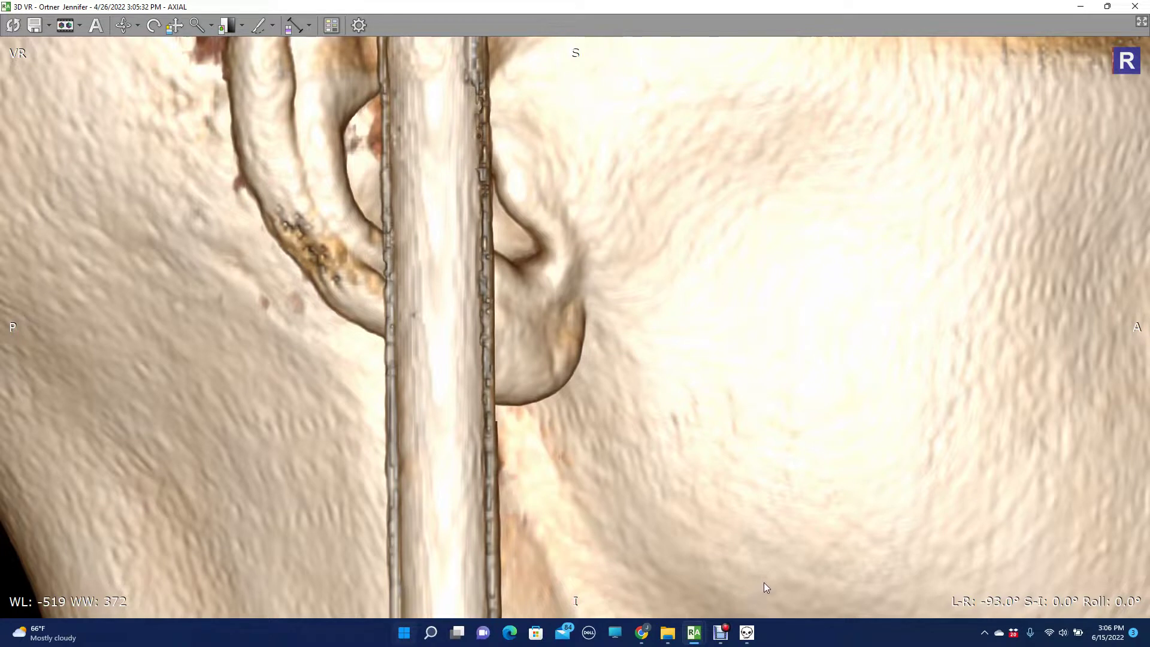
- Switch to UCCBCTToolBox, capture the ear region with the traced outlines, and save it in Downloads under the suggested file name
left_click(746, 633)
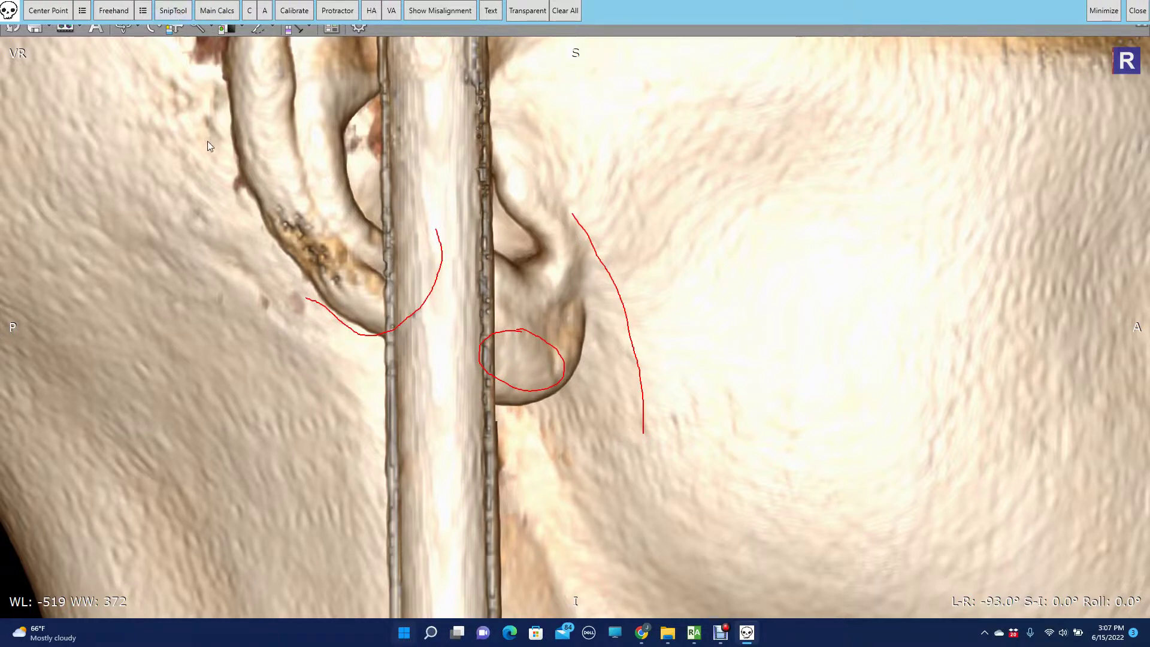
left_click_drag(262, 196, 702, 467)
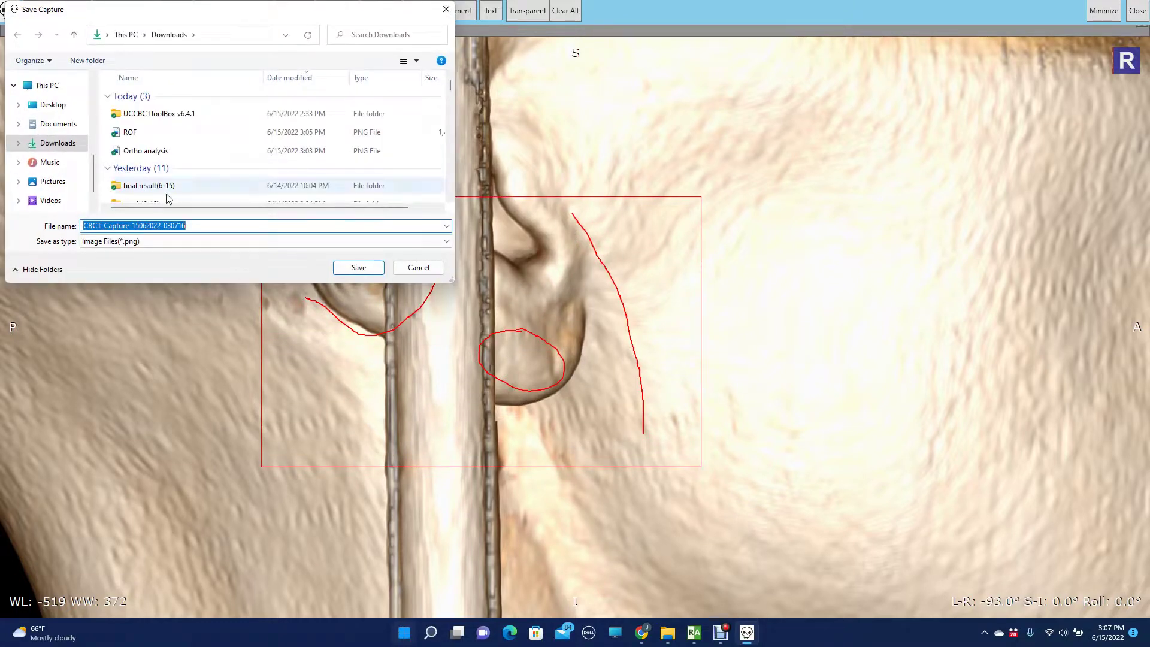
left_click(376, 271)
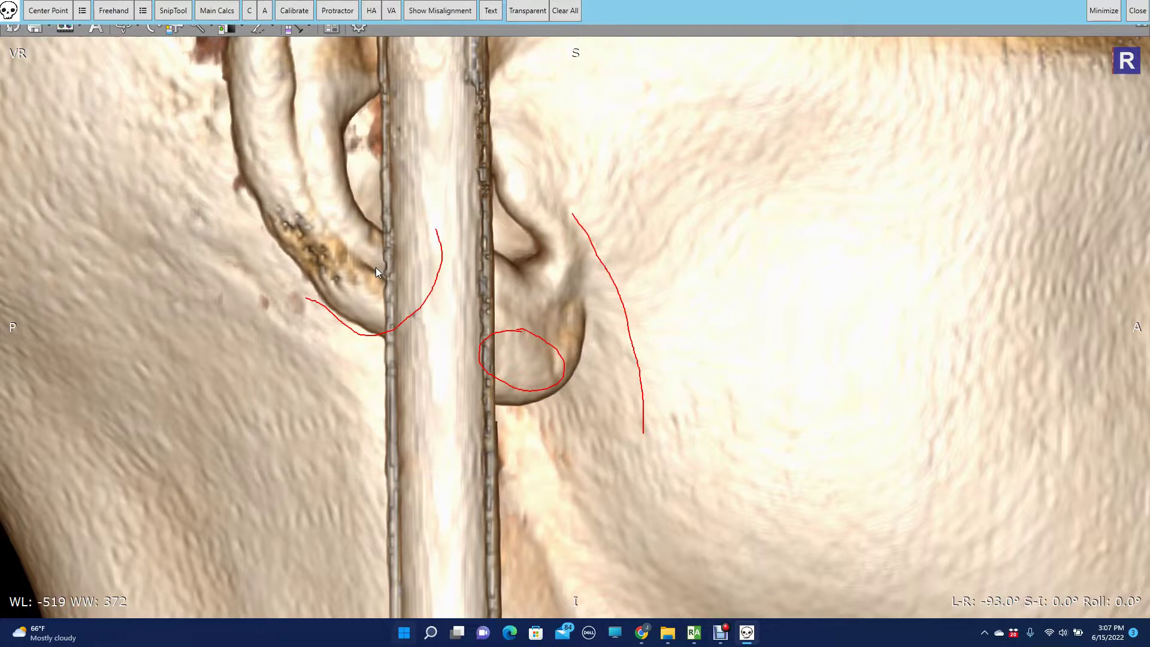
- Find and open Word, and create a blank document
left_click(437, 635)
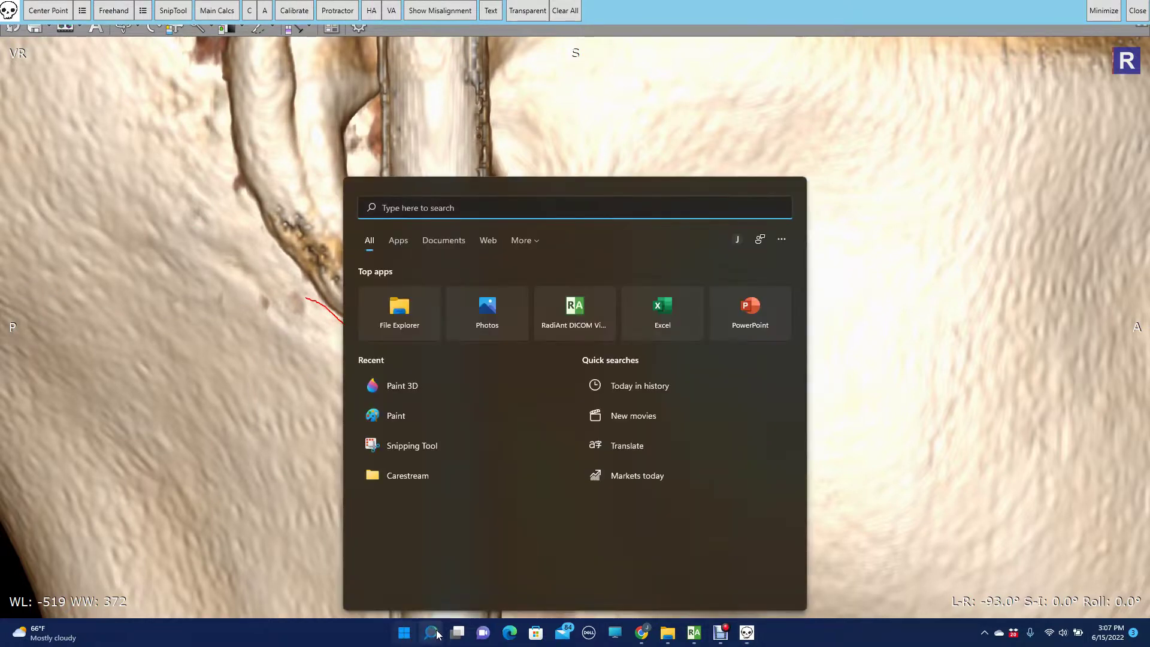
type("w")
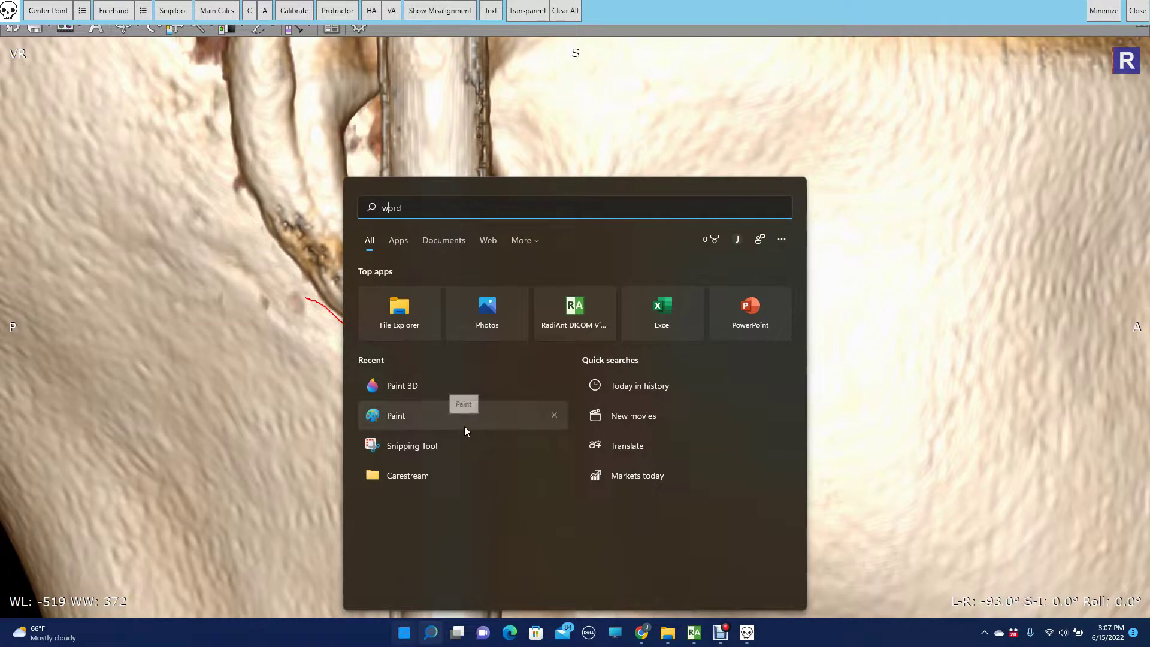
type("oor")
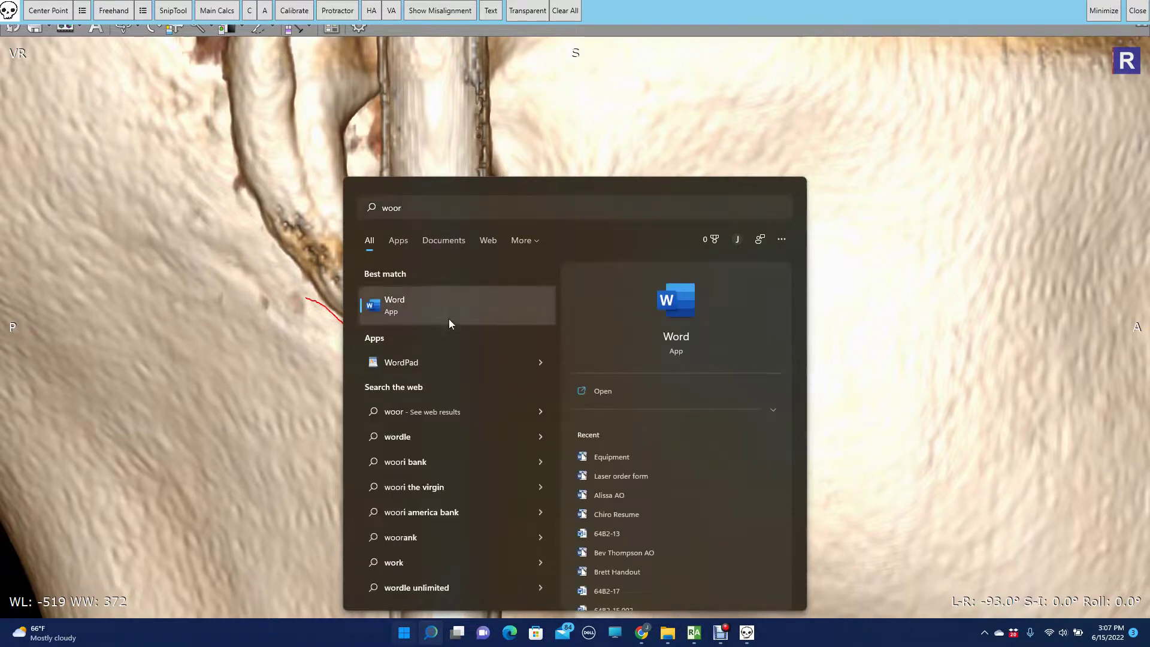
left_click(448, 318)
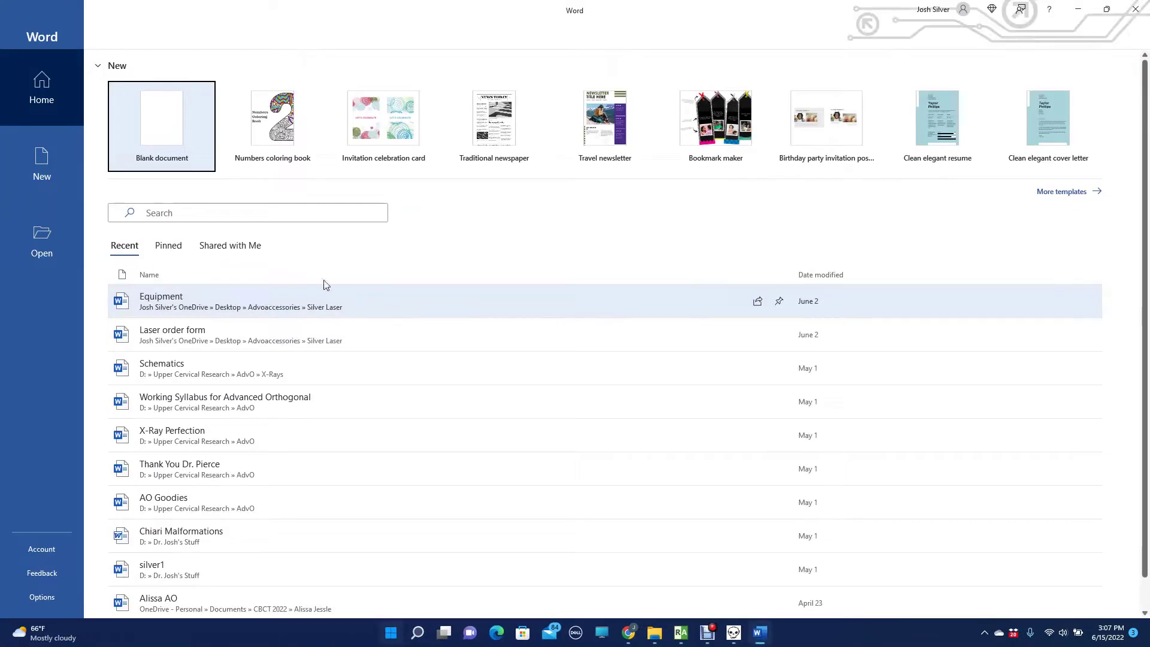
left_click(174, 149)
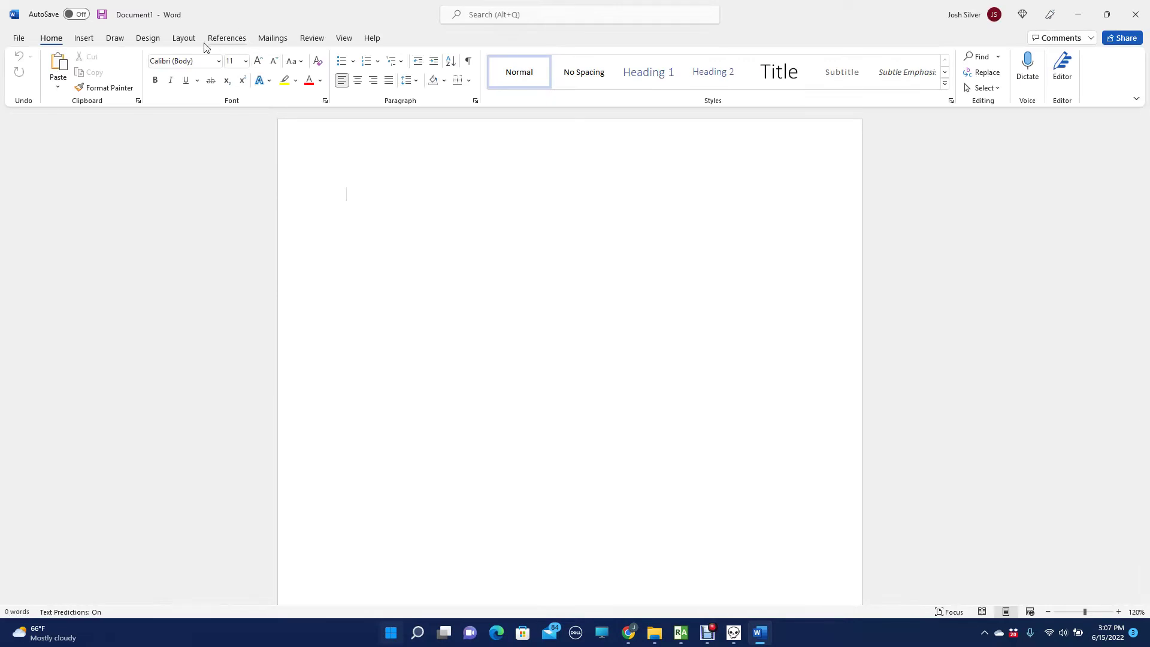
- Set the blank document's page orientation to landscape
left_click(183, 38)
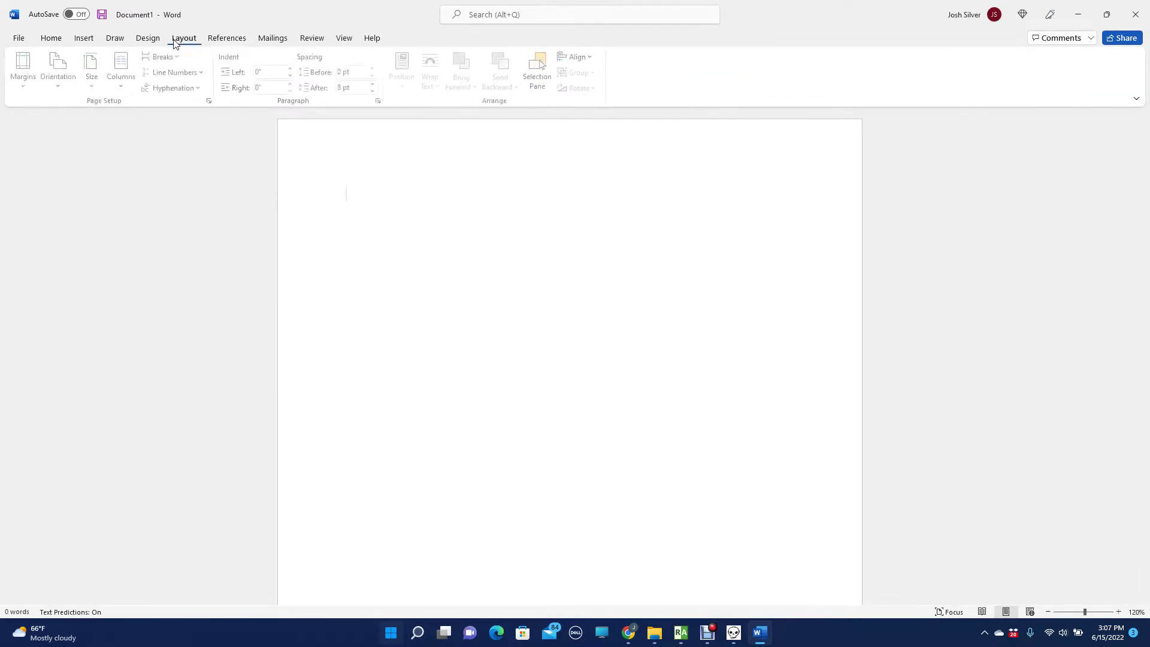
left_click(58, 85)
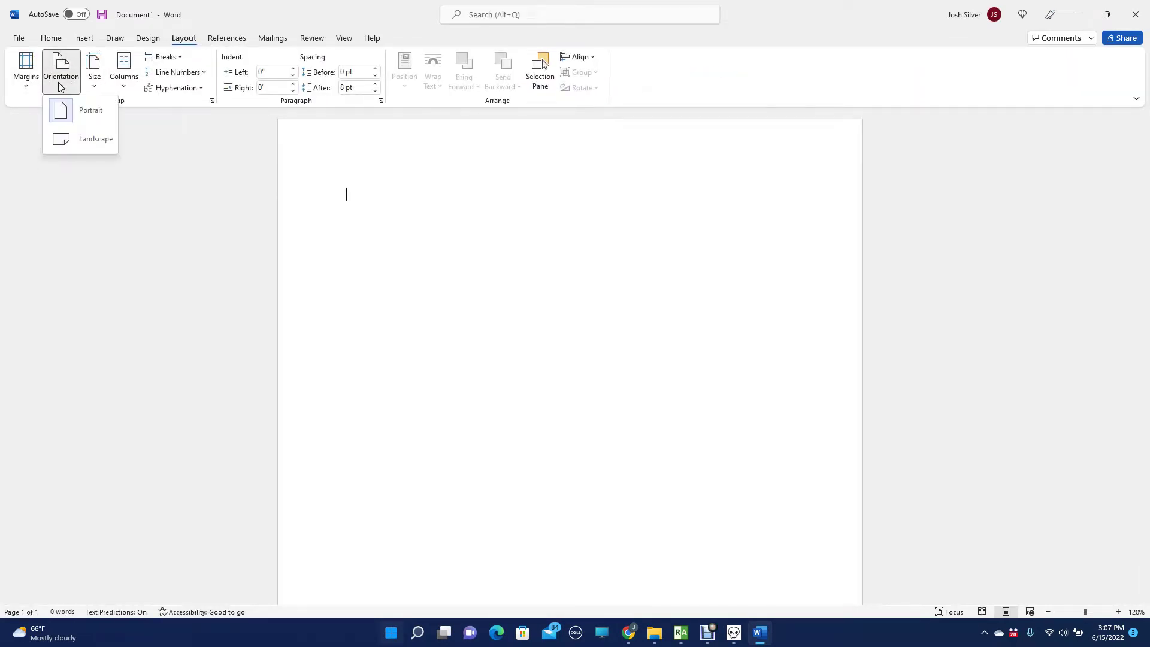
left_click(77, 153)
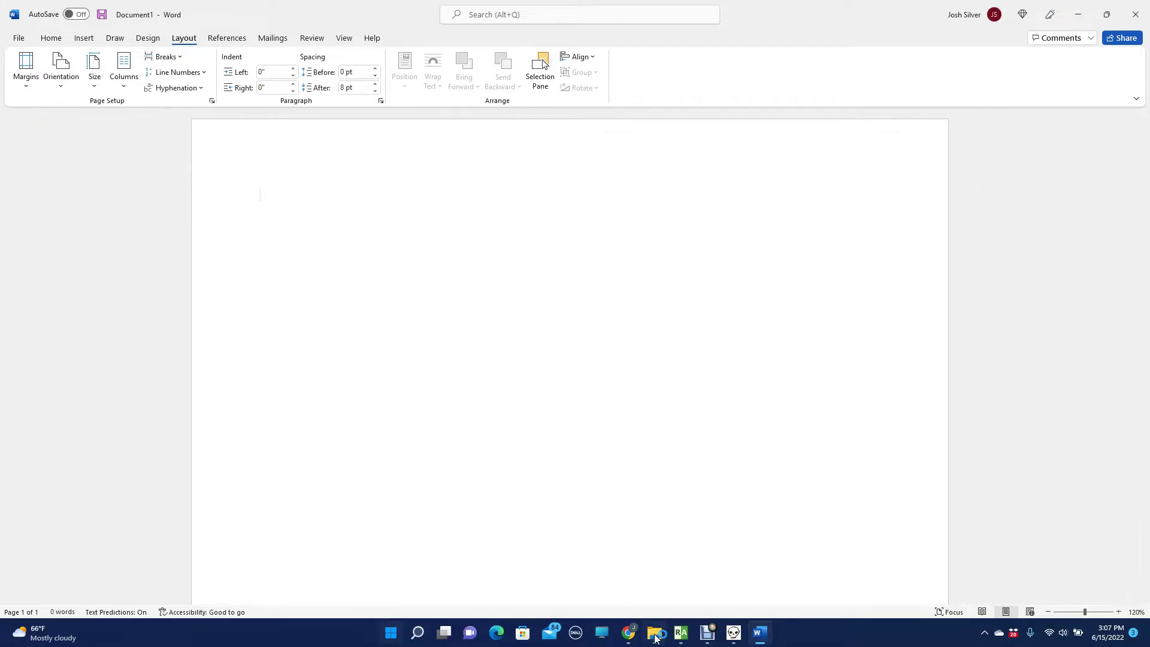
- Switch to File Explorer, move its window to uncover part of the Word page, and open the Downloads folder
left_click(655, 634)
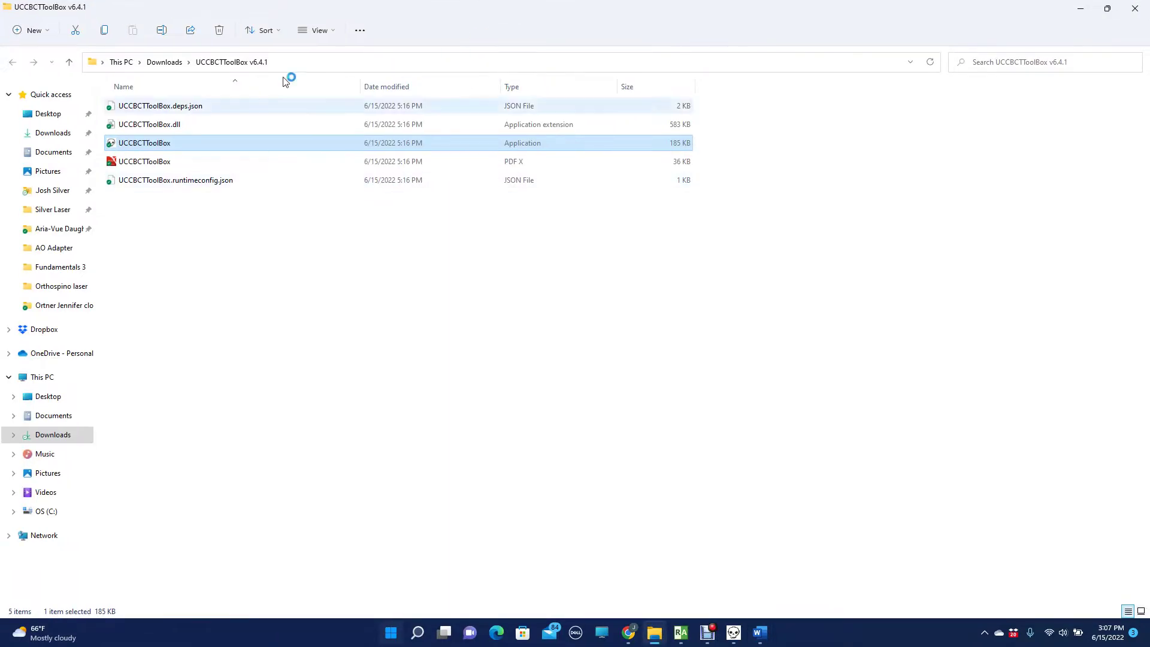
left_click_drag(381, 14, 629, 131)
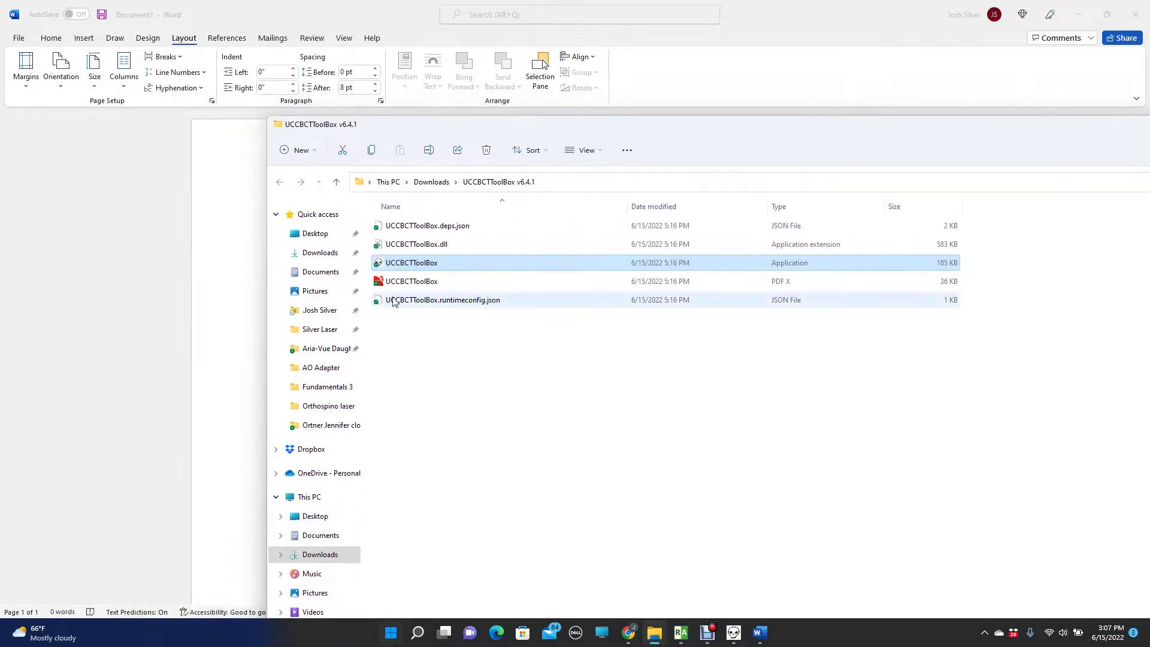
left_click(322, 254)
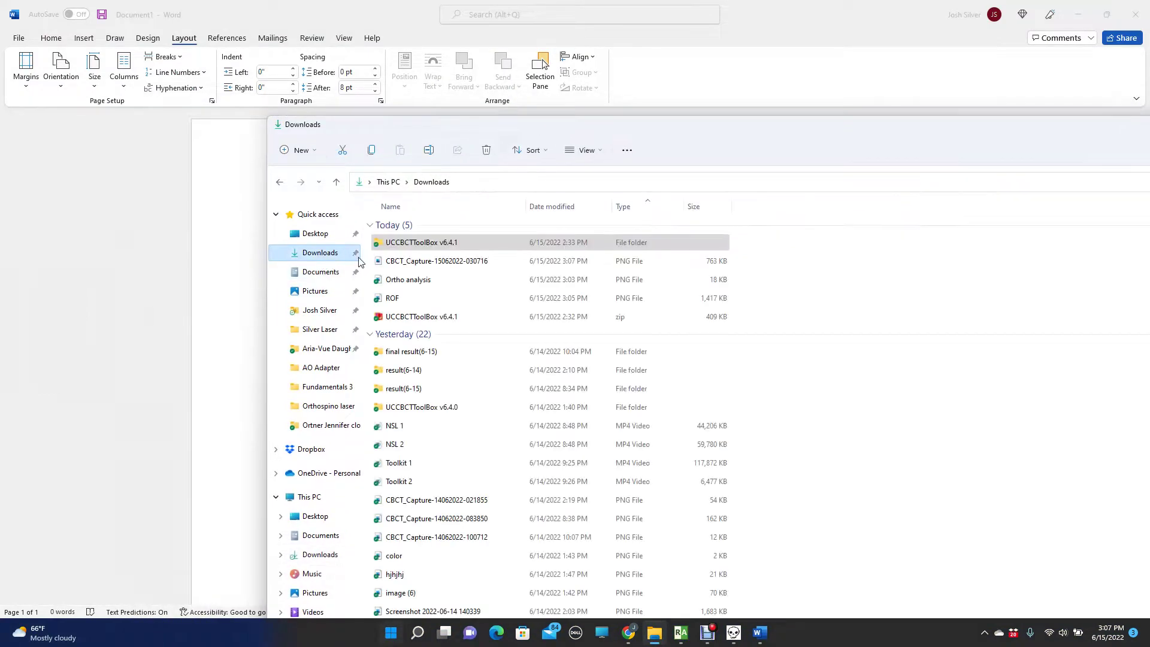
left_click(431, 279)
left_click(418, 298, "ctrl")
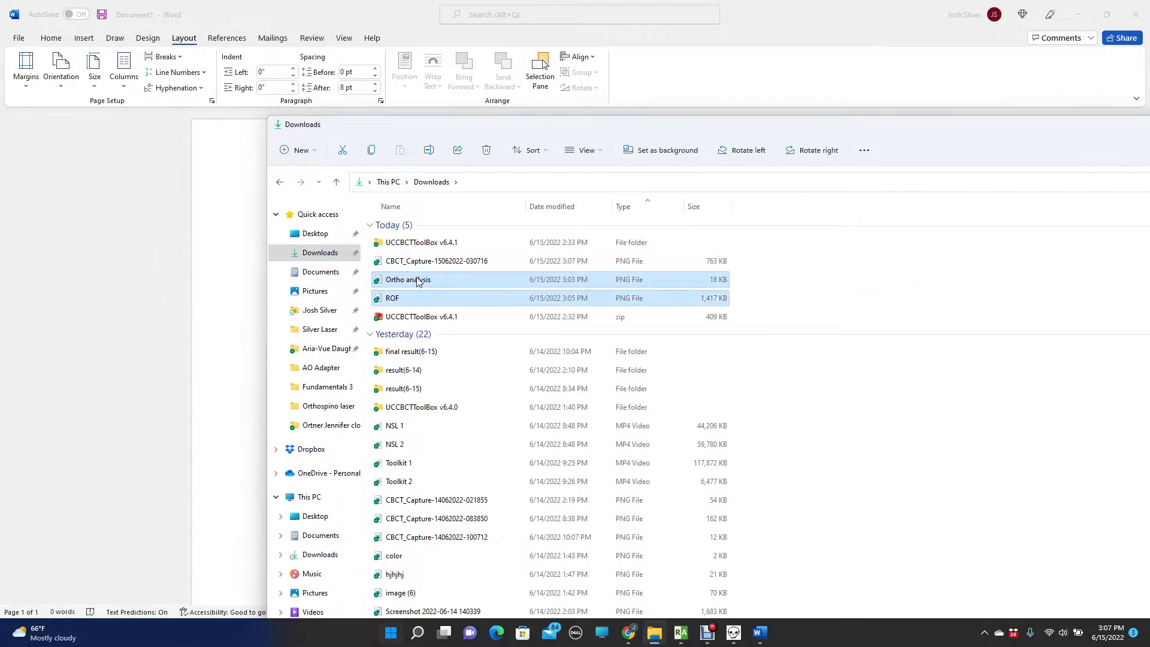
left_click(413, 261, "shift")
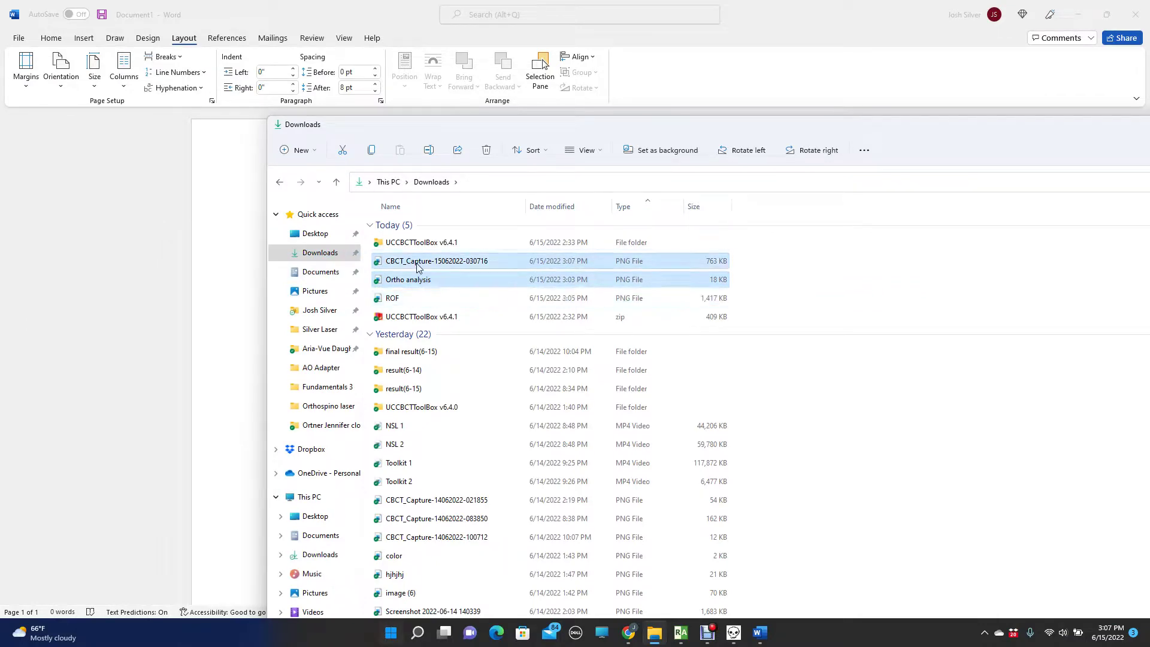
left_click(415, 299, "ctrl")
left_click_drag(416, 299, 330, 312)
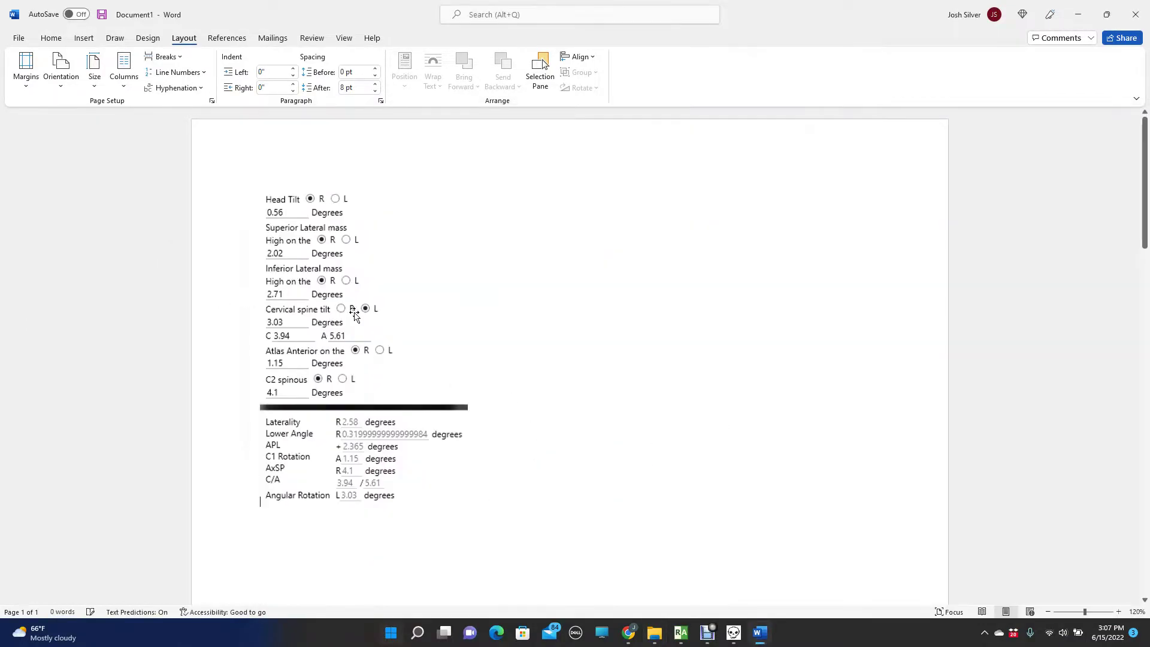
scroll(455, 323, "down", 10, "ctrl")
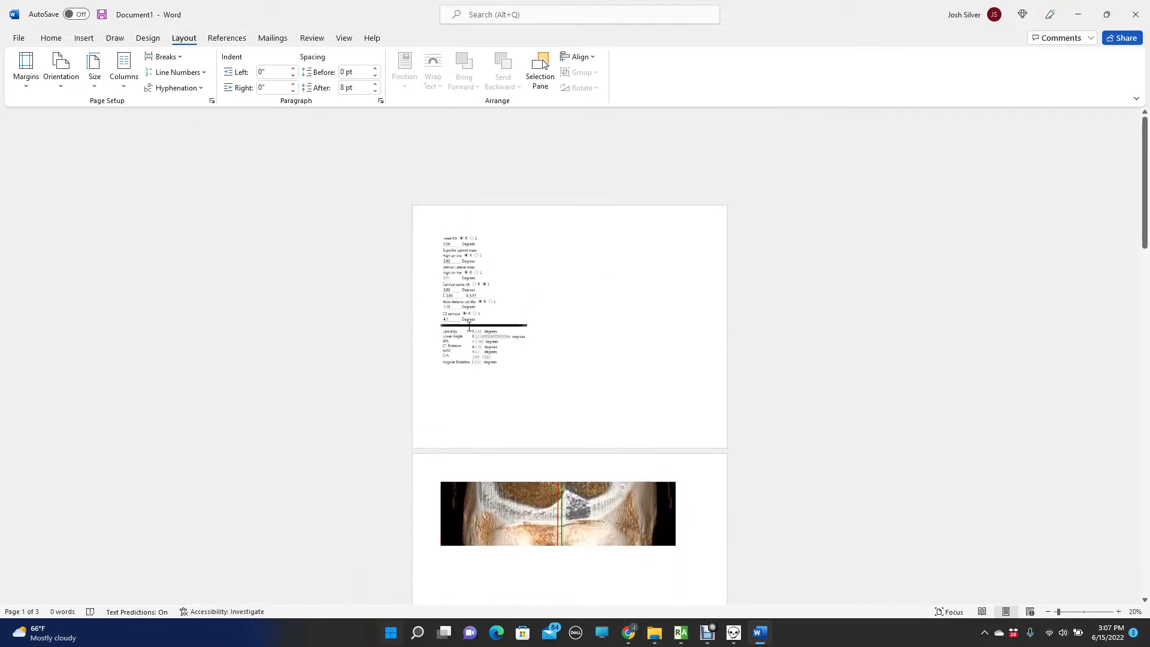
- Position the skull image at the page's top right and the ortho analysis image at its top left, both with text wrapping
left_click(565, 358)
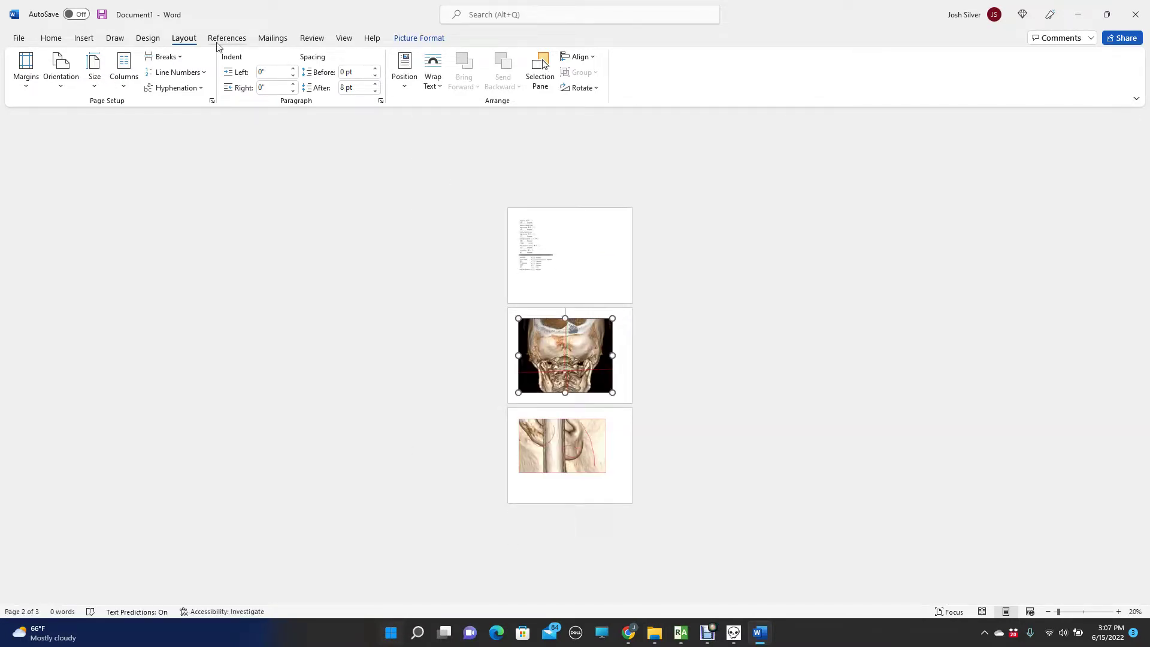
left_click(404, 71)
left_click(488, 182)
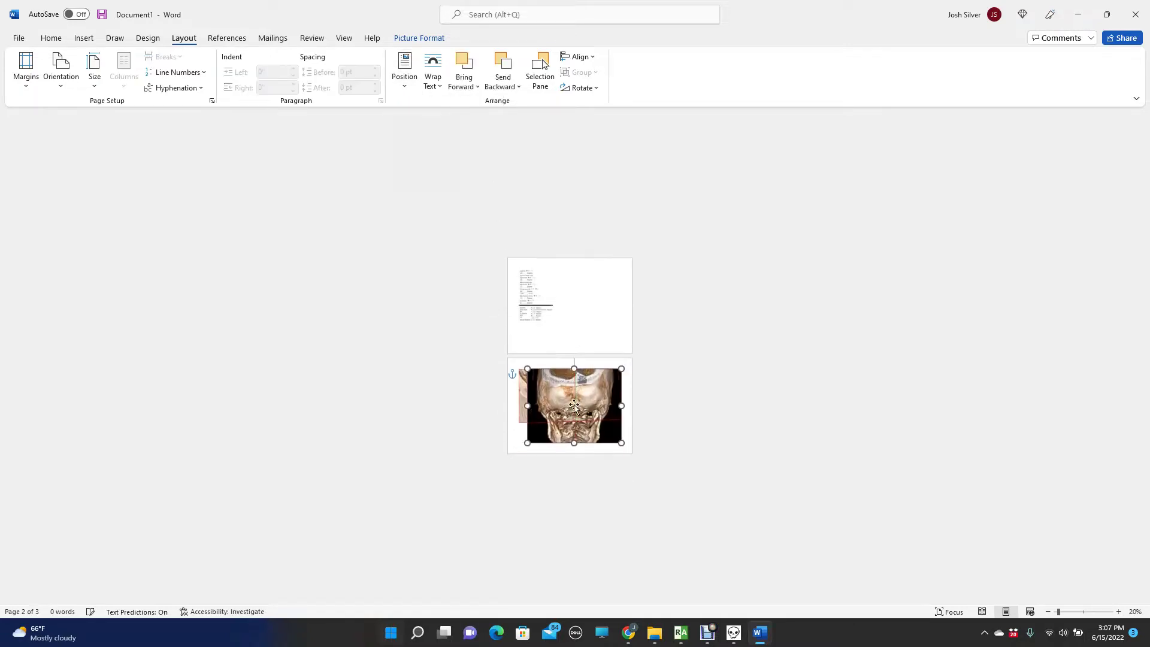
left_click(530, 297)
left_click(409, 72)
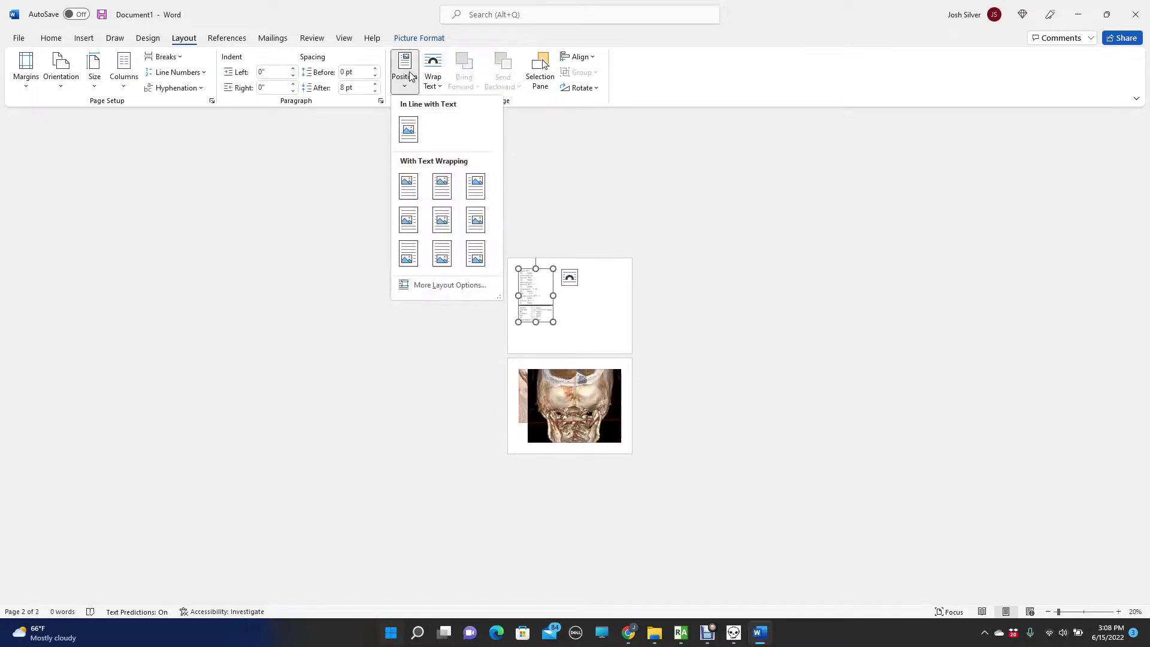
left_click(408, 184)
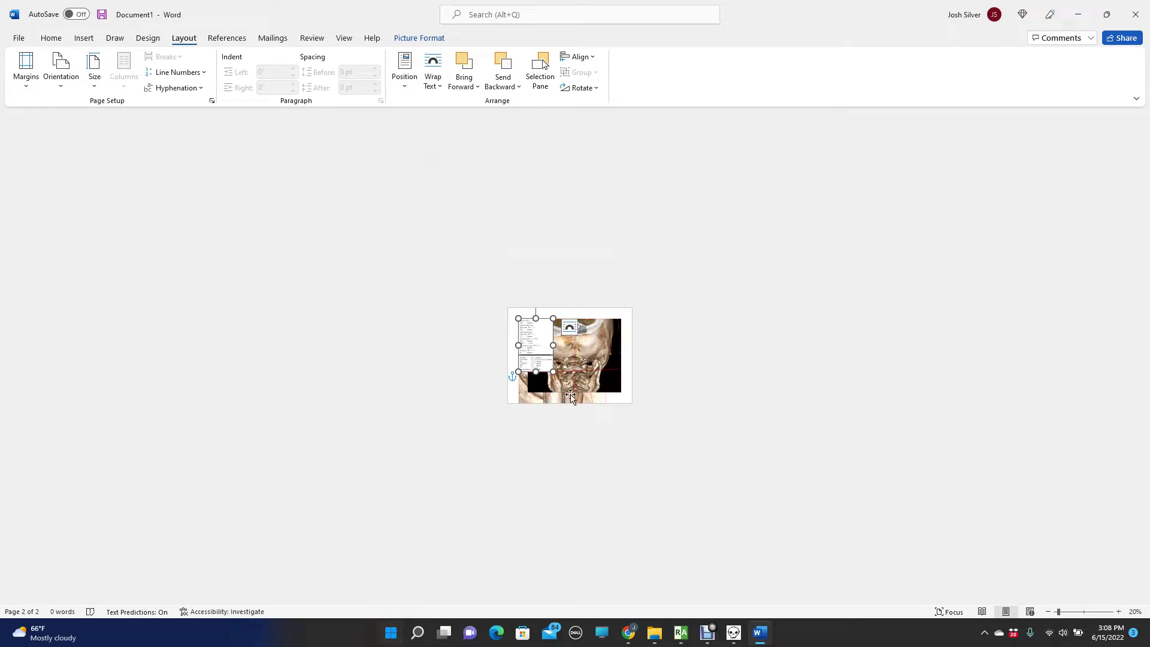
- Position the lateral landmark tracing image at the bottom right of the page with text wrapping
left_click(522, 395)
left_click(405, 71)
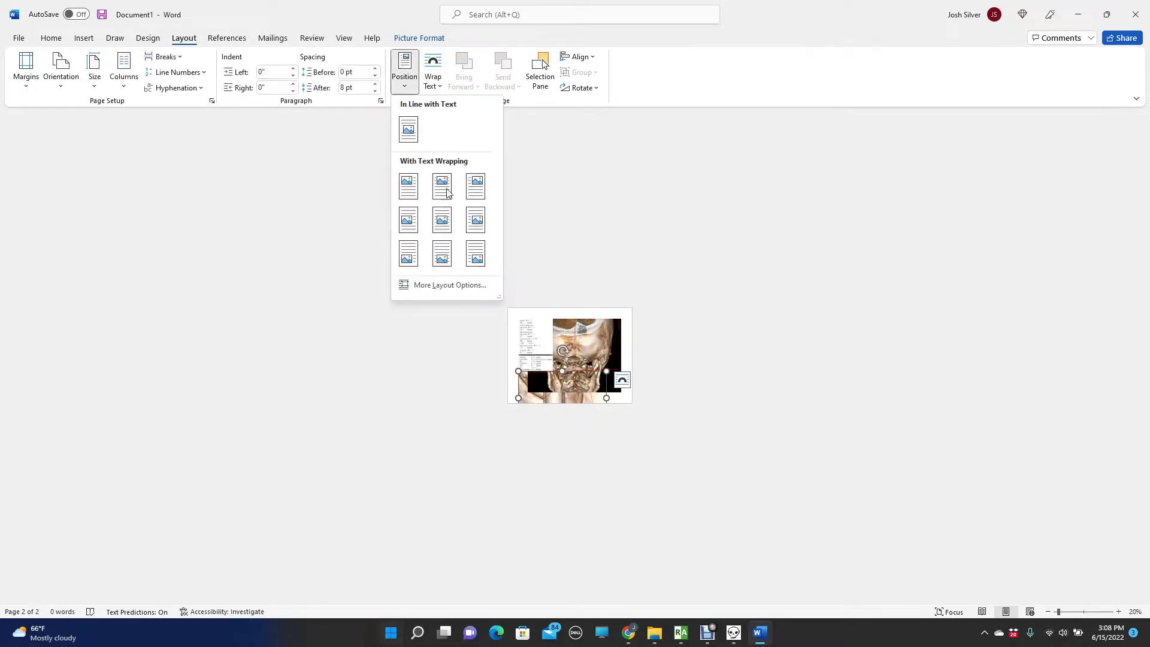
left_click(477, 254)
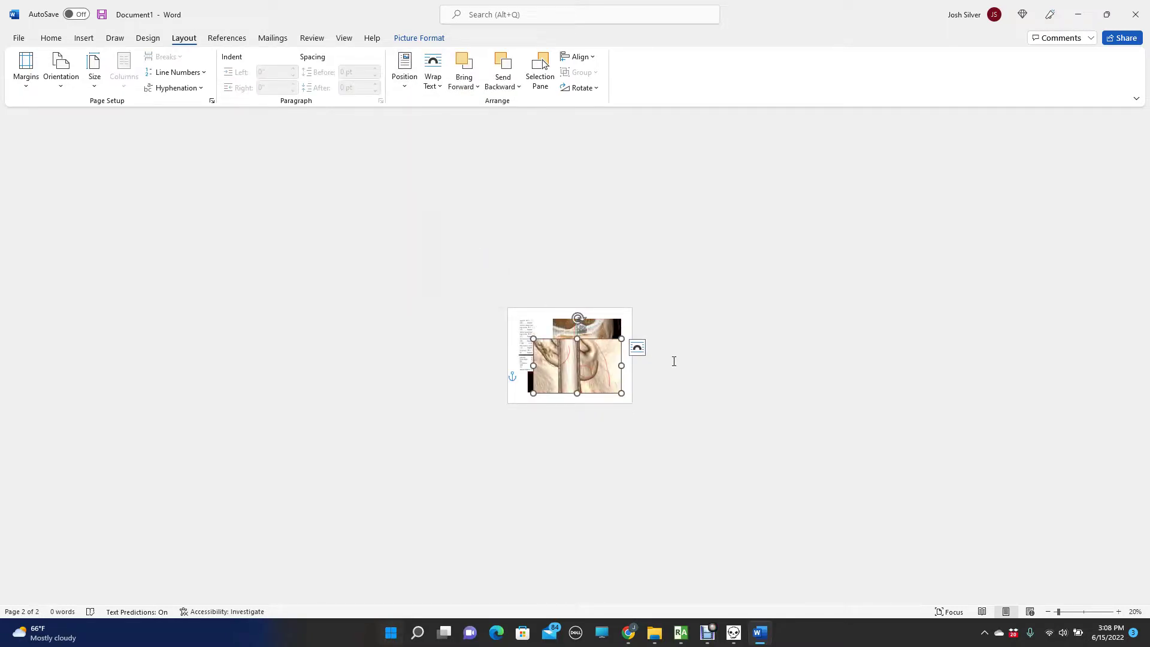
- Shrink the lateral tracing and skull images proportionally so they stack beside the analysis image without overlapping
scroll(668, 411, "up", 9)
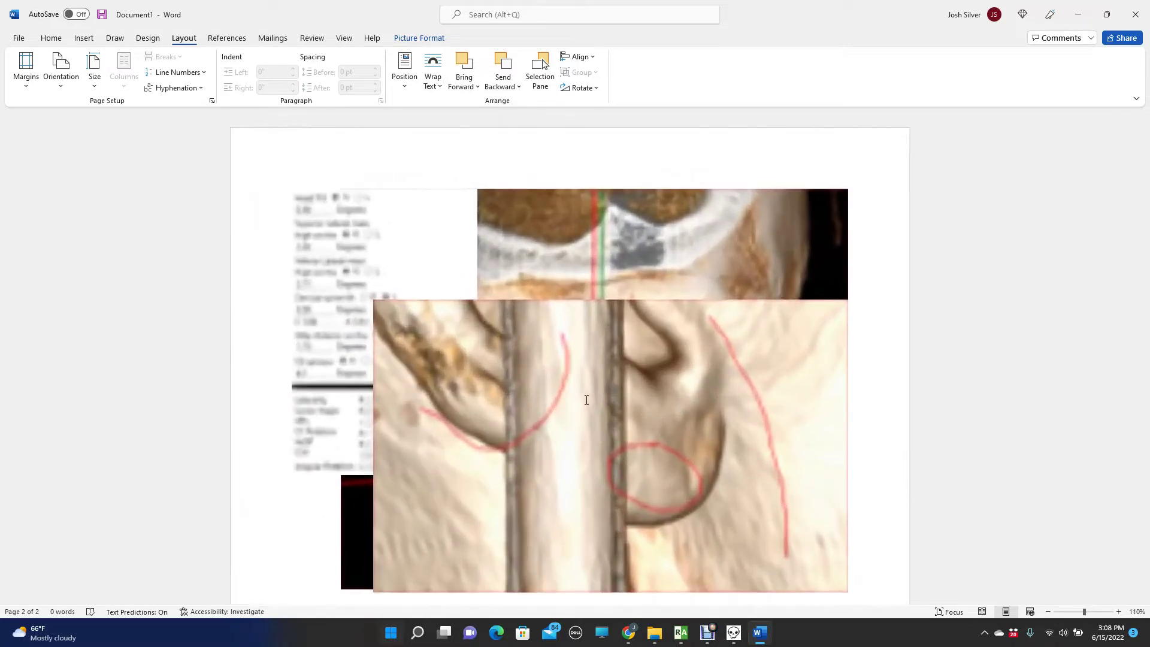
left_click_drag(368, 294, 637, 424)
left_click(354, 563)
left_click_drag(339, 599, 577, 411)
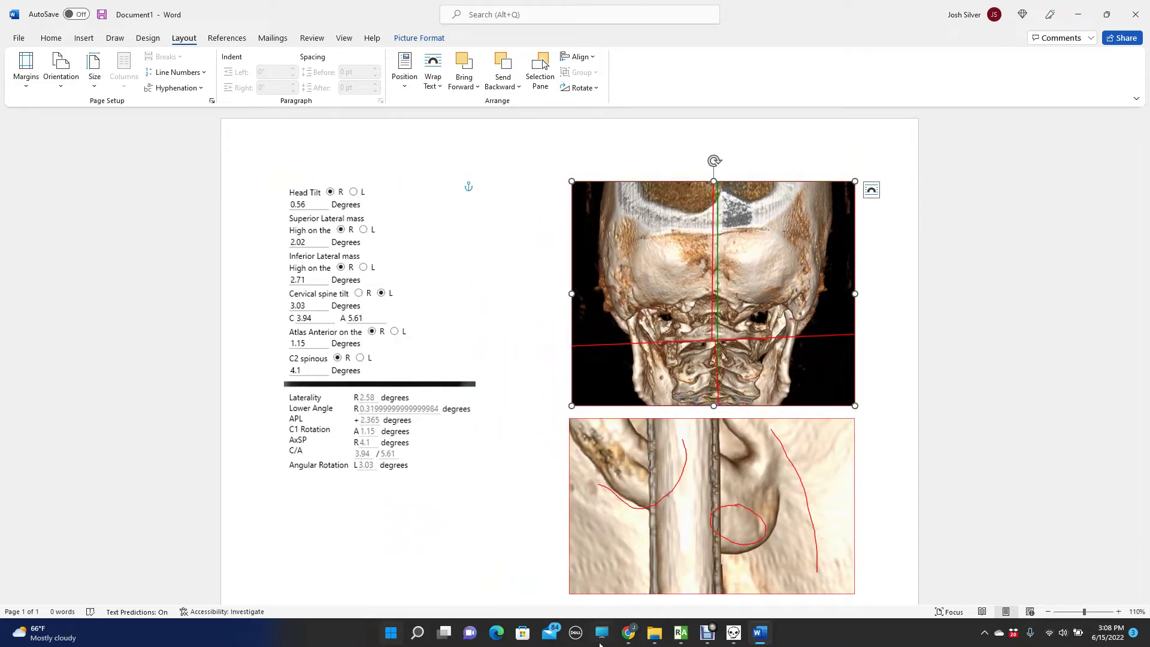
- Switch to File Explorer, move its window aside, and open the AO PDF from the patient's quick-access folder
left_click(665, 636)
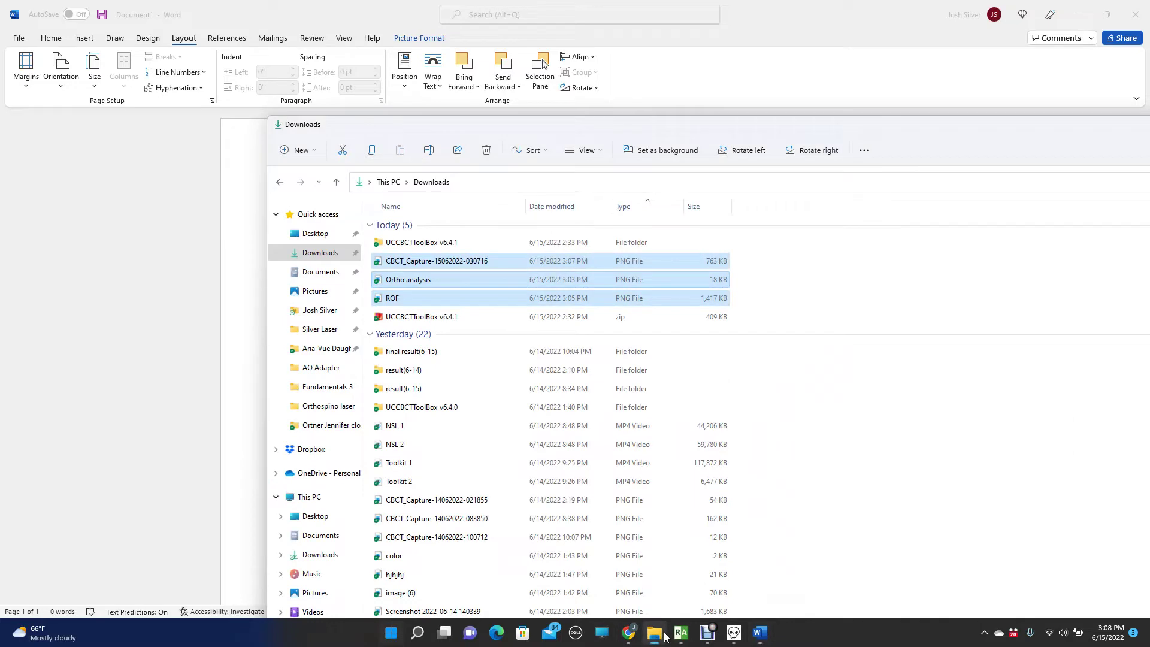
left_click_drag(576, 130, 822, 38)
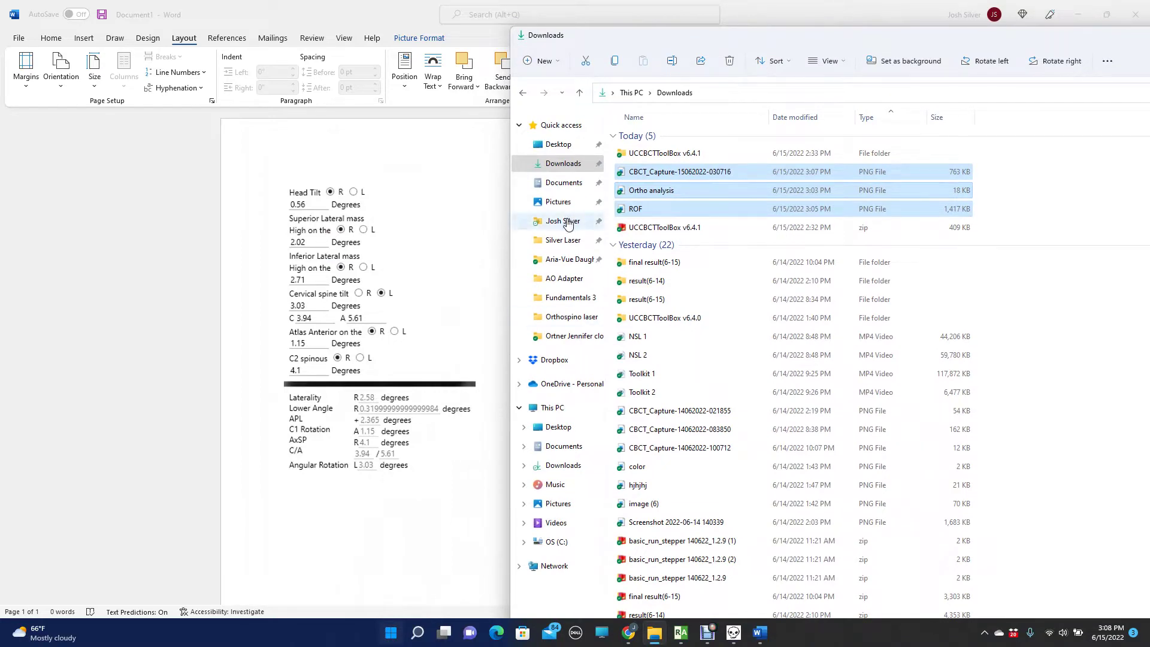
left_click(569, 262)
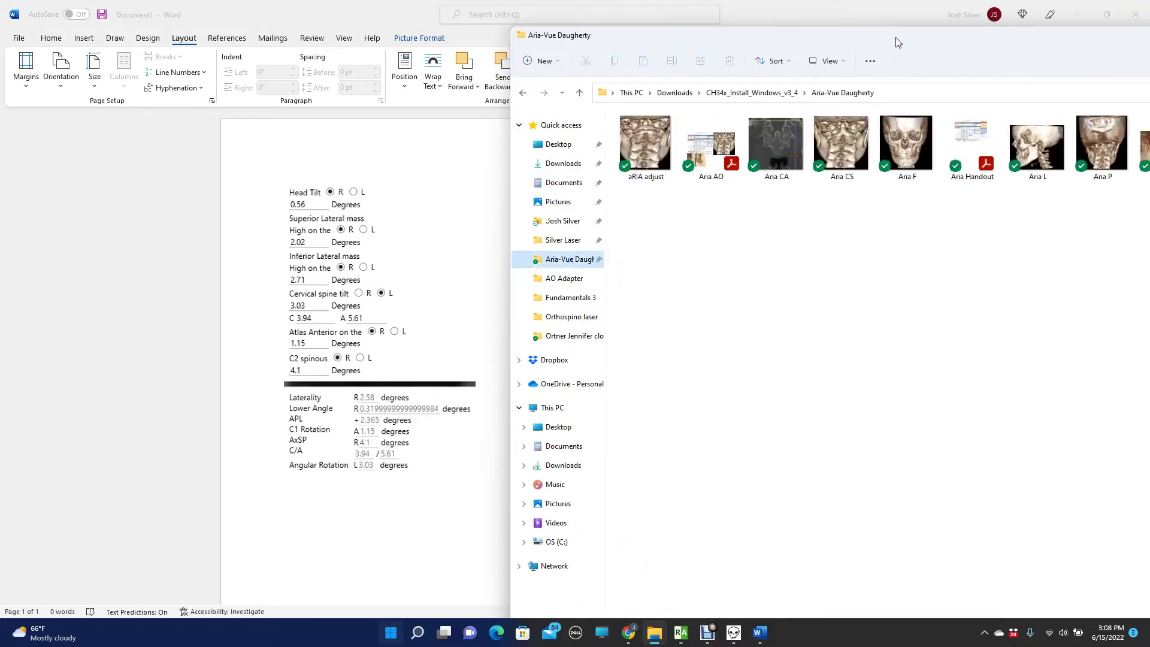
left_click(706, 168)
double_click(706, 168)
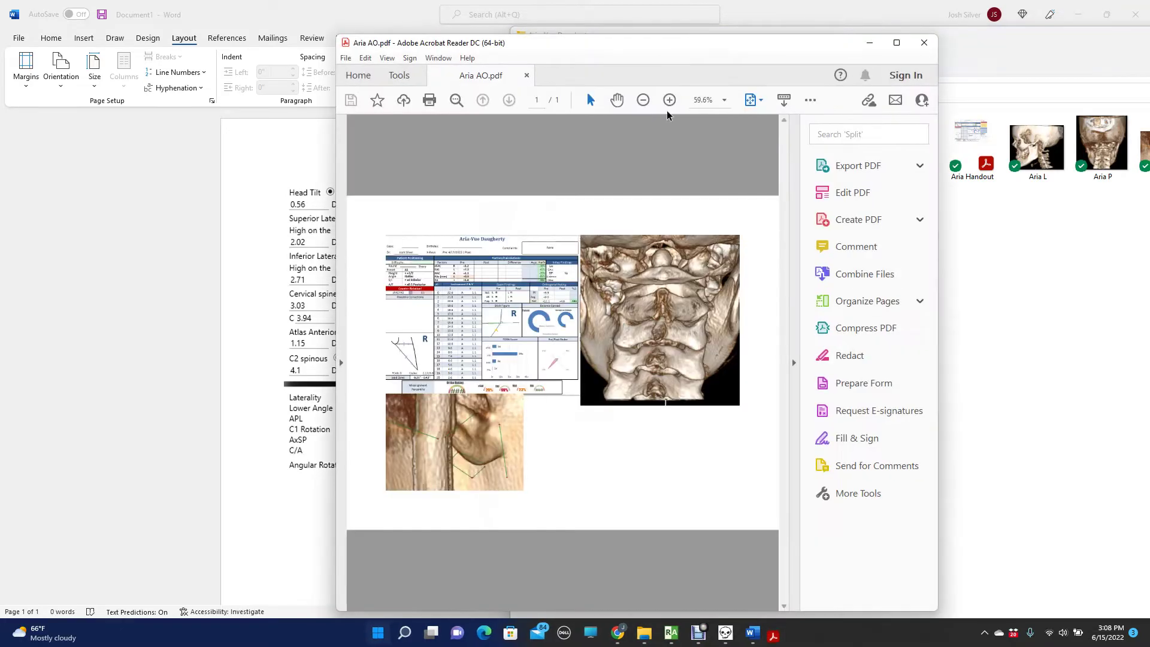
- Maximize the PDF window and enlarge the sample handout to 125% to examine its analysis sheet and images
double_click(573, 50)
scroll(303, 399, "up", 3)
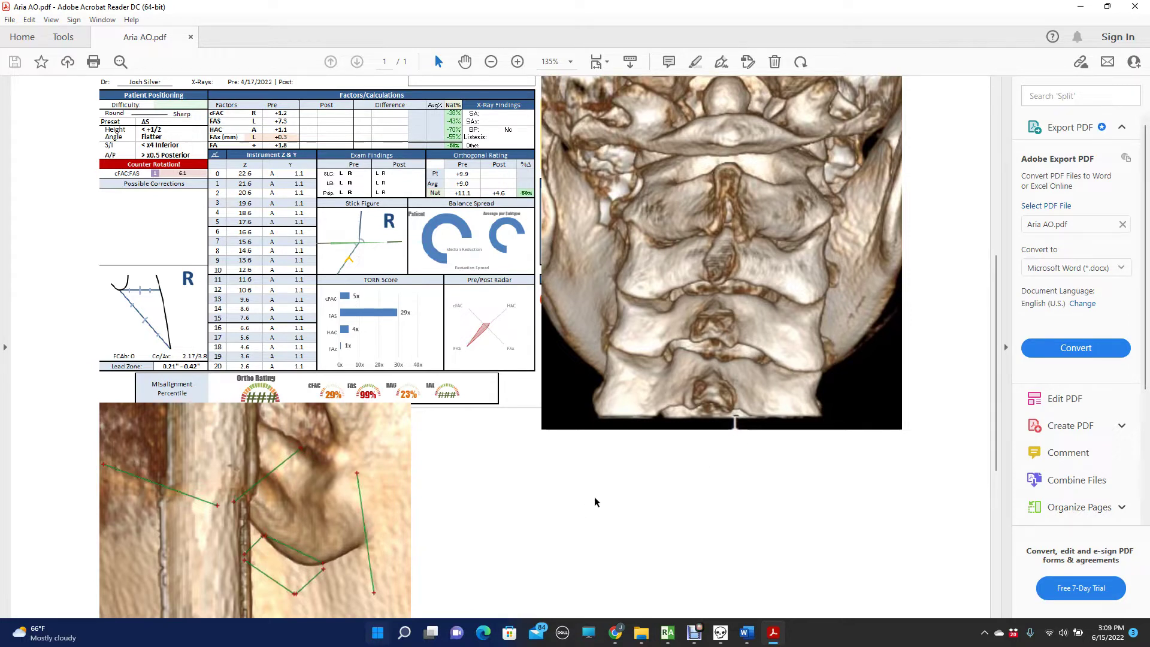
scroll(623, 443, "down", 1)
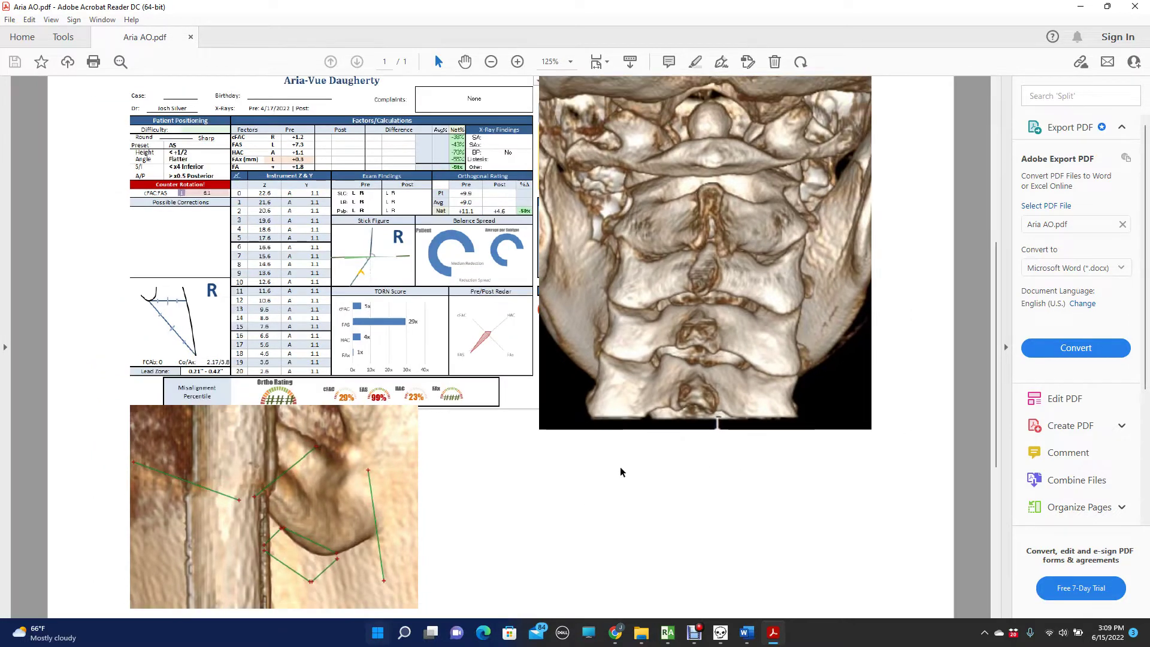
- Switch to UCCBCTToolBox, change the main calculations method to EPIC, review the factors, and hide the calculations
left_click(719, 633)
left_click(570, 10)
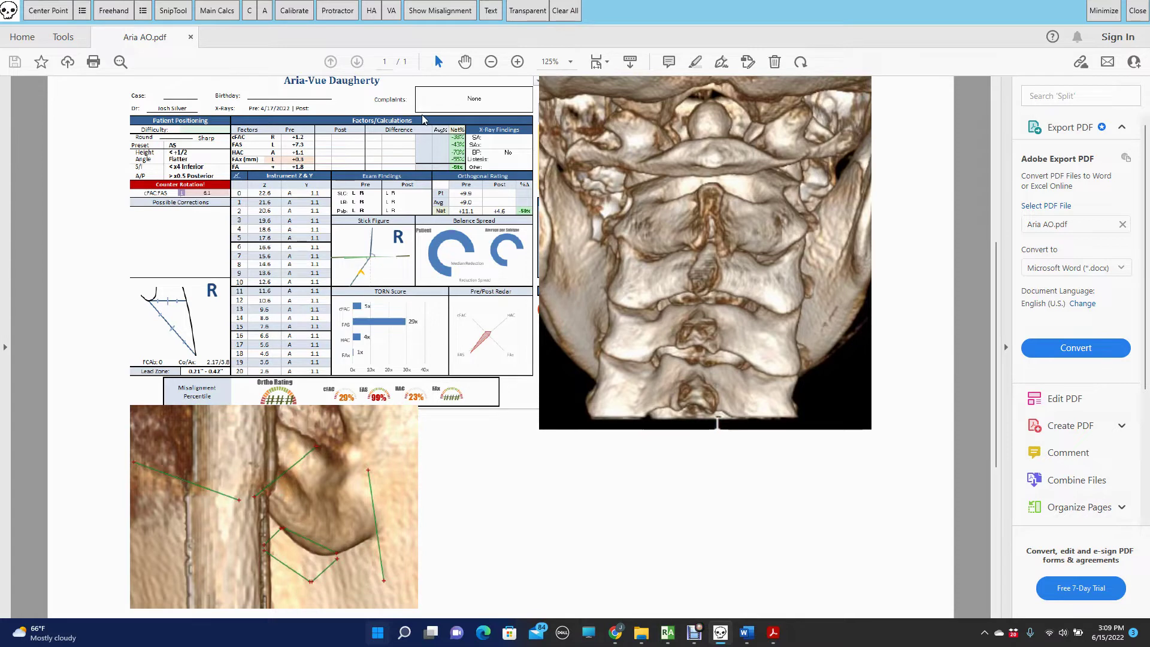
left_click(217, 11)
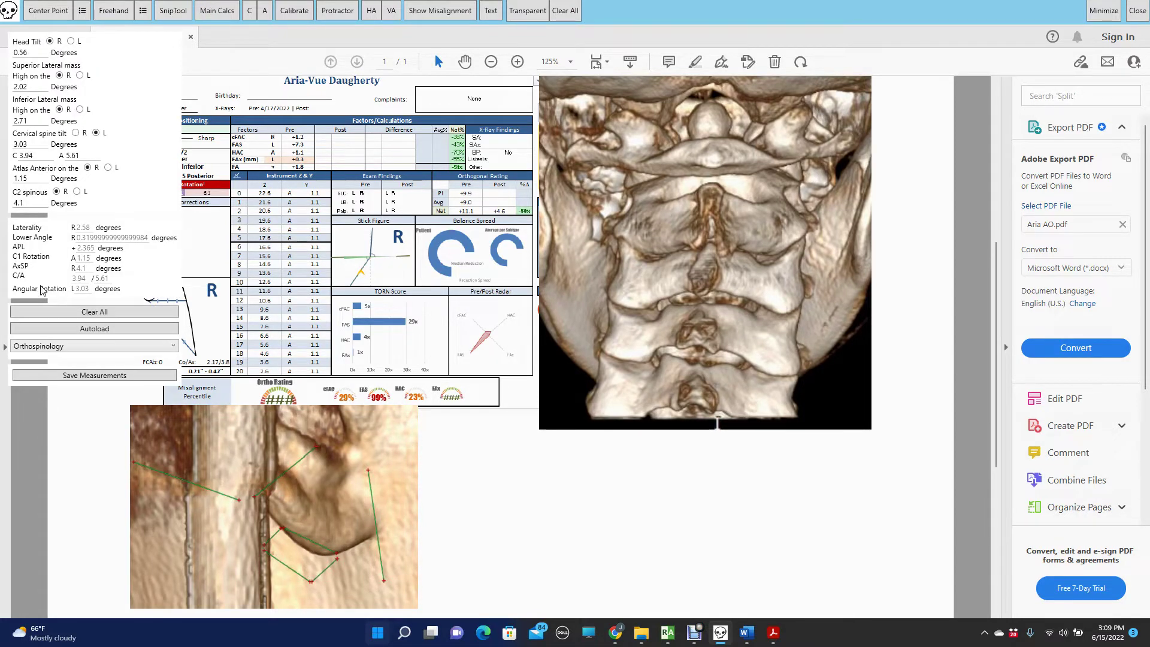
left_click(49, 349)
left_click(58, 360)
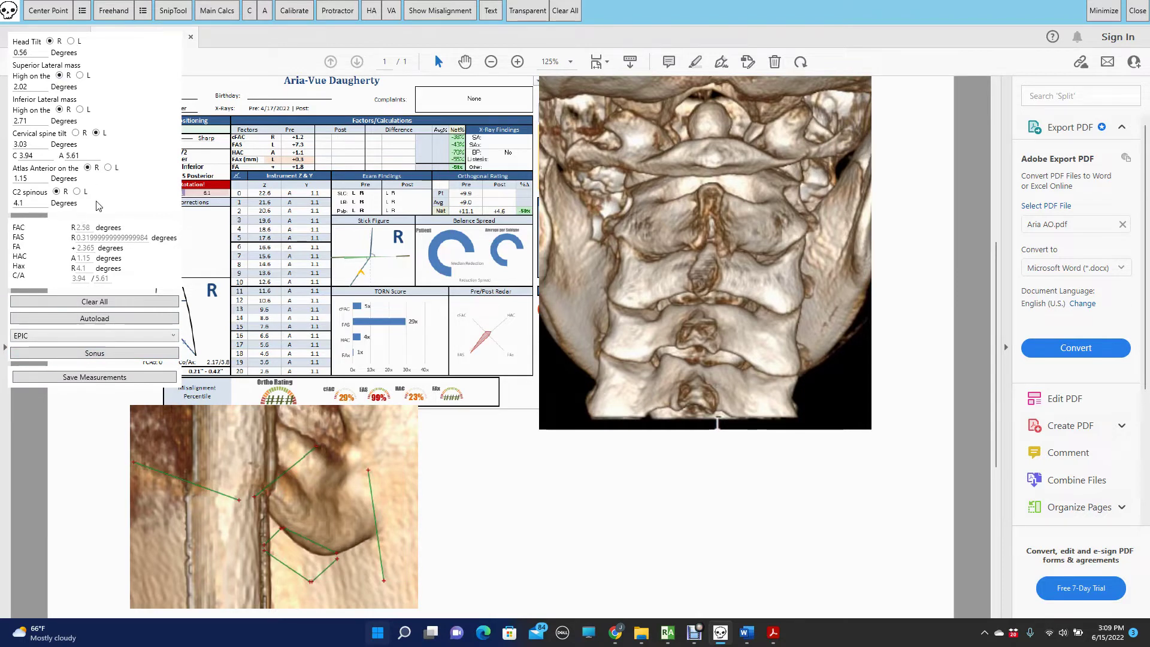
left_click(219, 20)
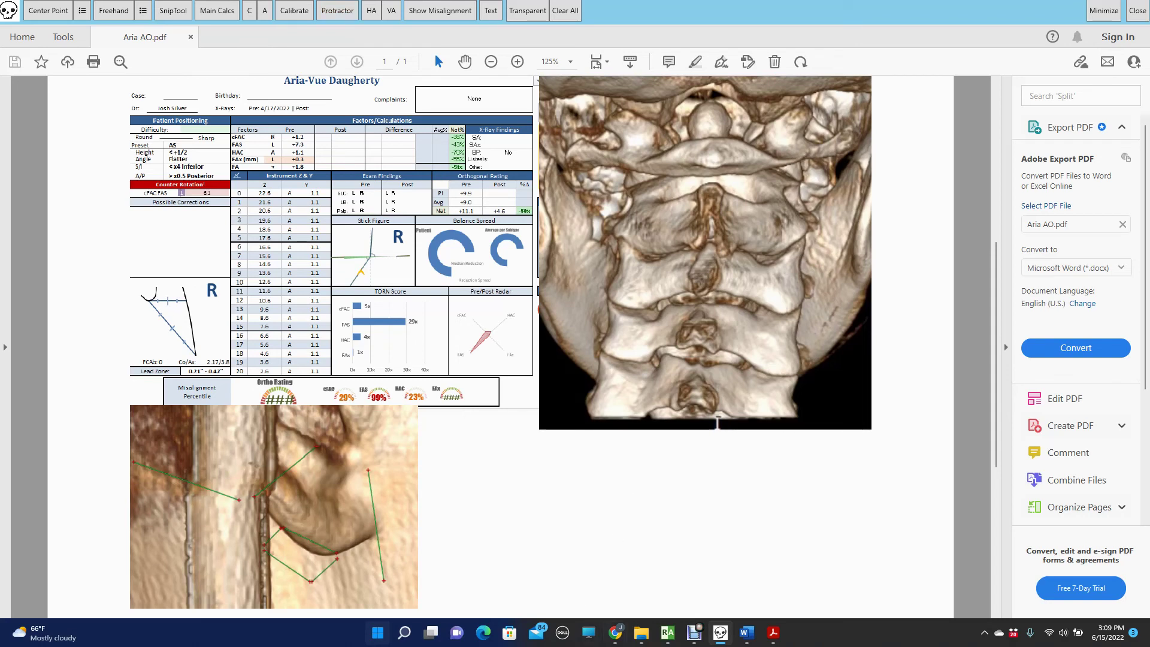
left_click(694, 632)
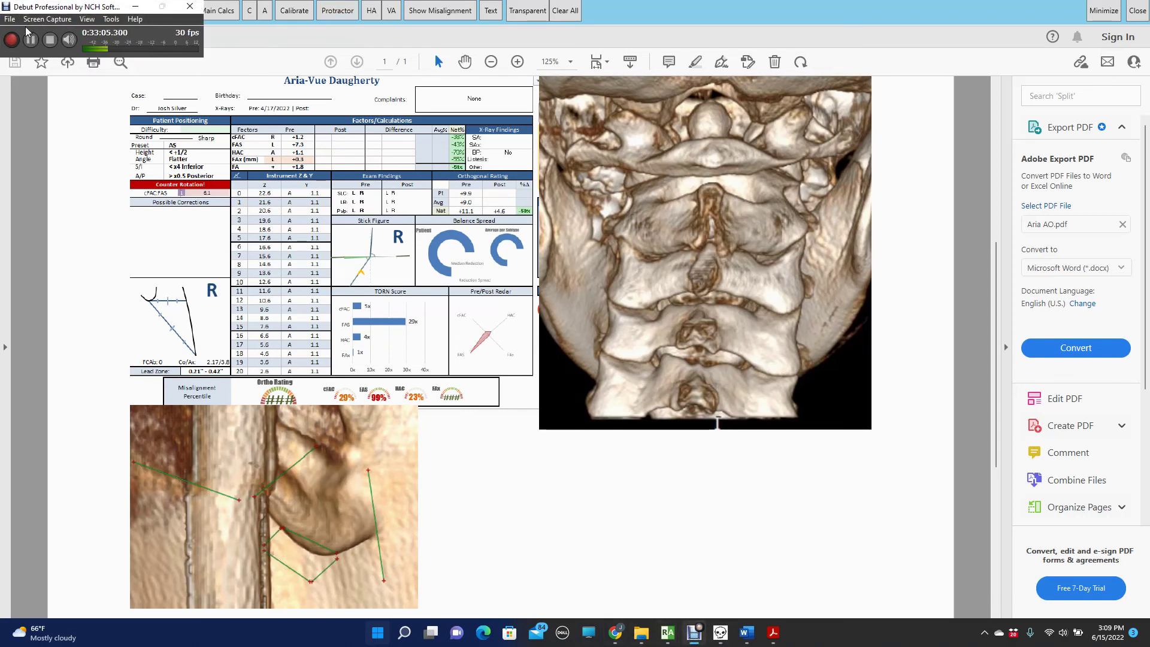